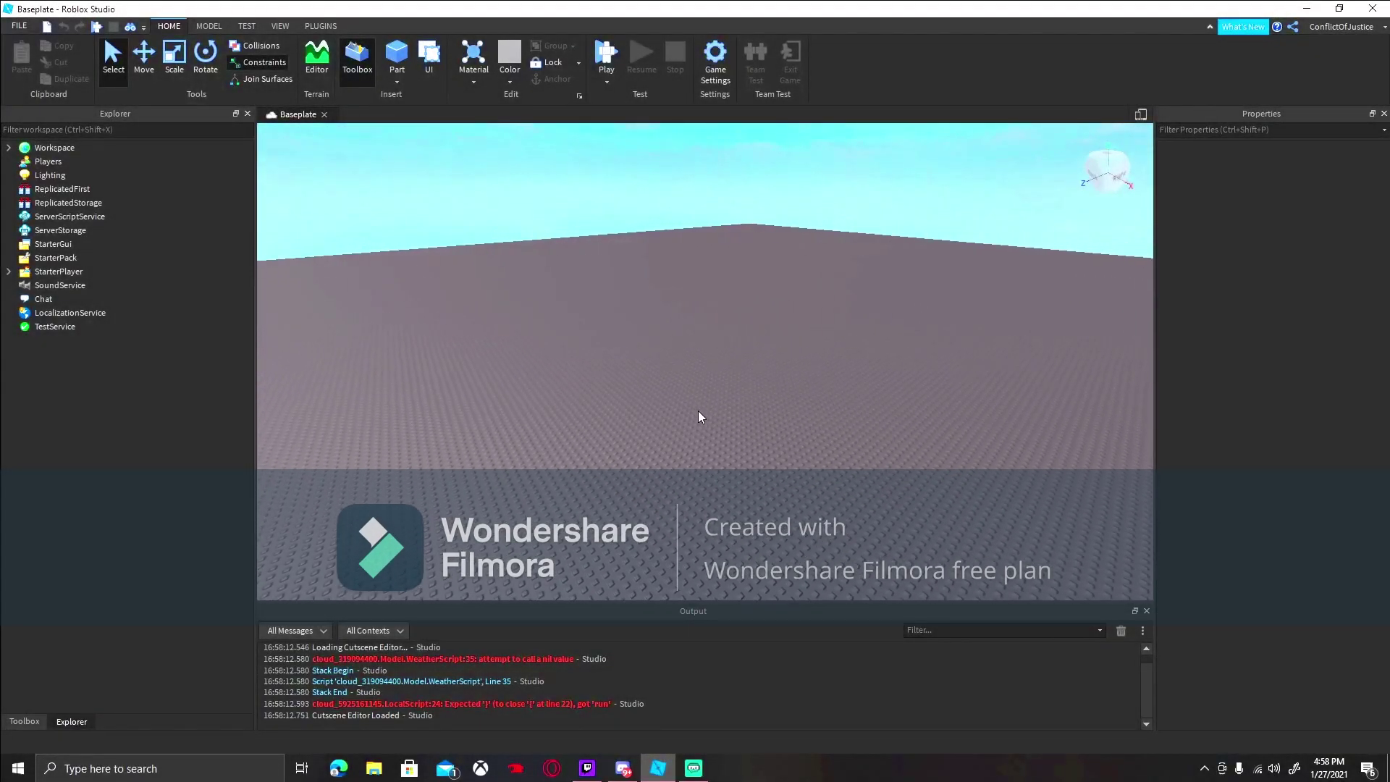
Search the free model library for "Map".
{"action": "right_click_drag", "start_coordinate": [697, 410], "coordinate": [624, 402]}
{"action": "key", "text": "d"}
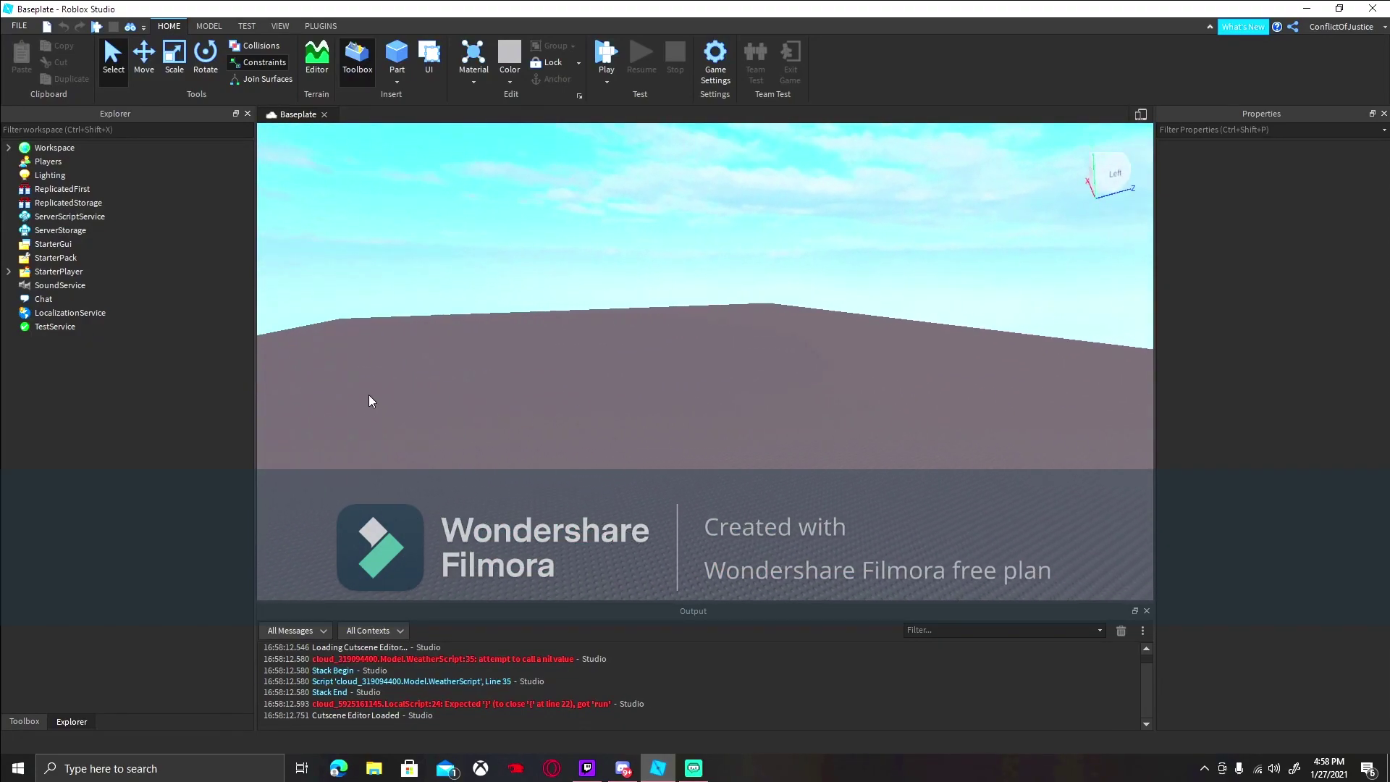
{"action": "left_click", "coordinate": [24, 721]}
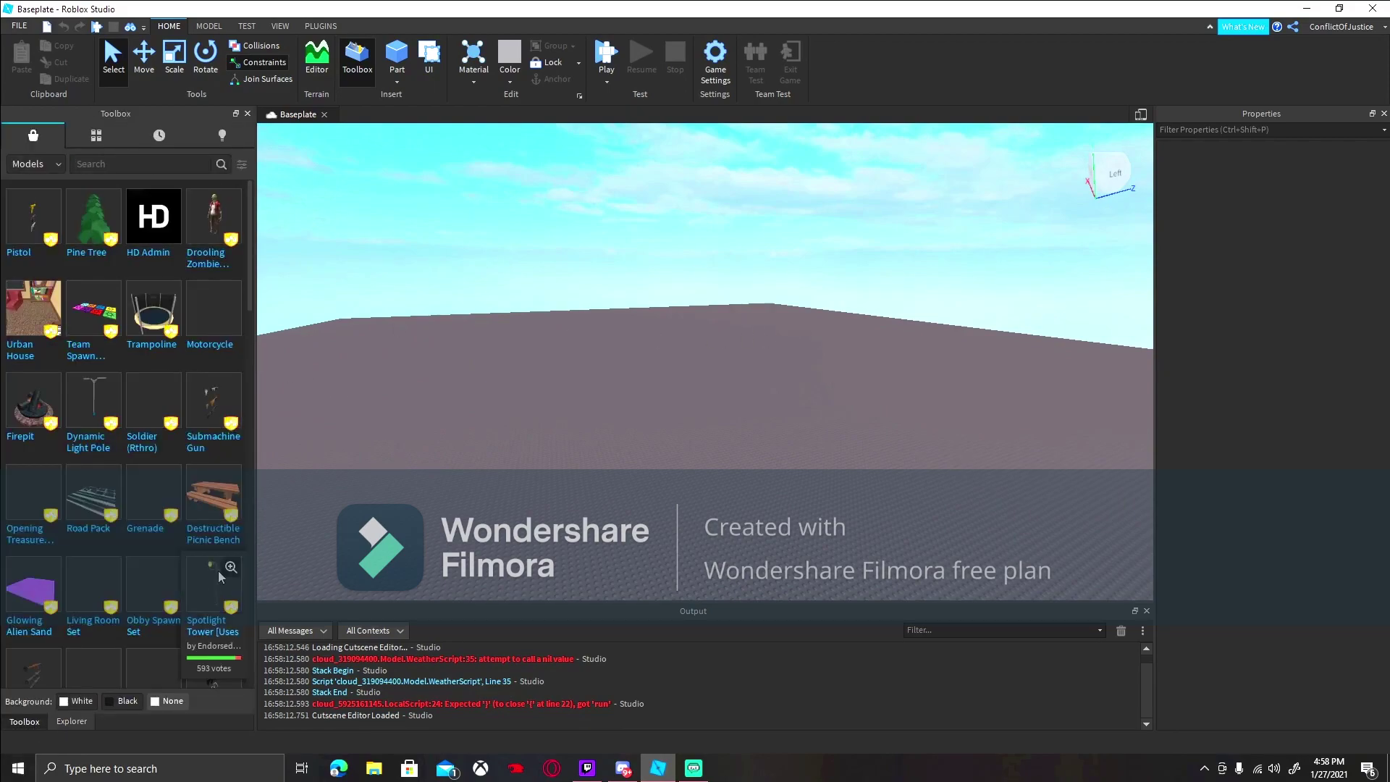
{"action": "left_click", "coordinate": [111, 164]}
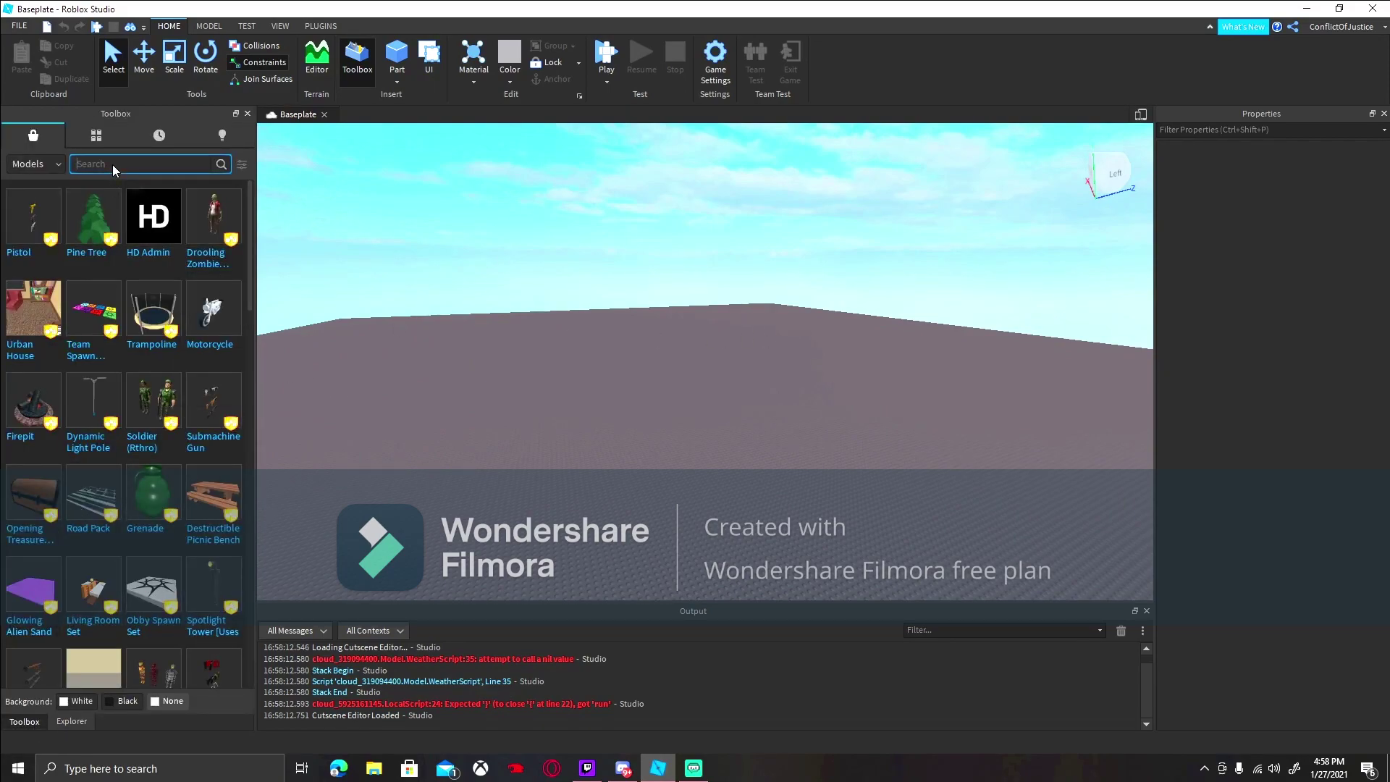
{"action": "type", "text": "Map"}
{"action": "key", "text": "Return"}
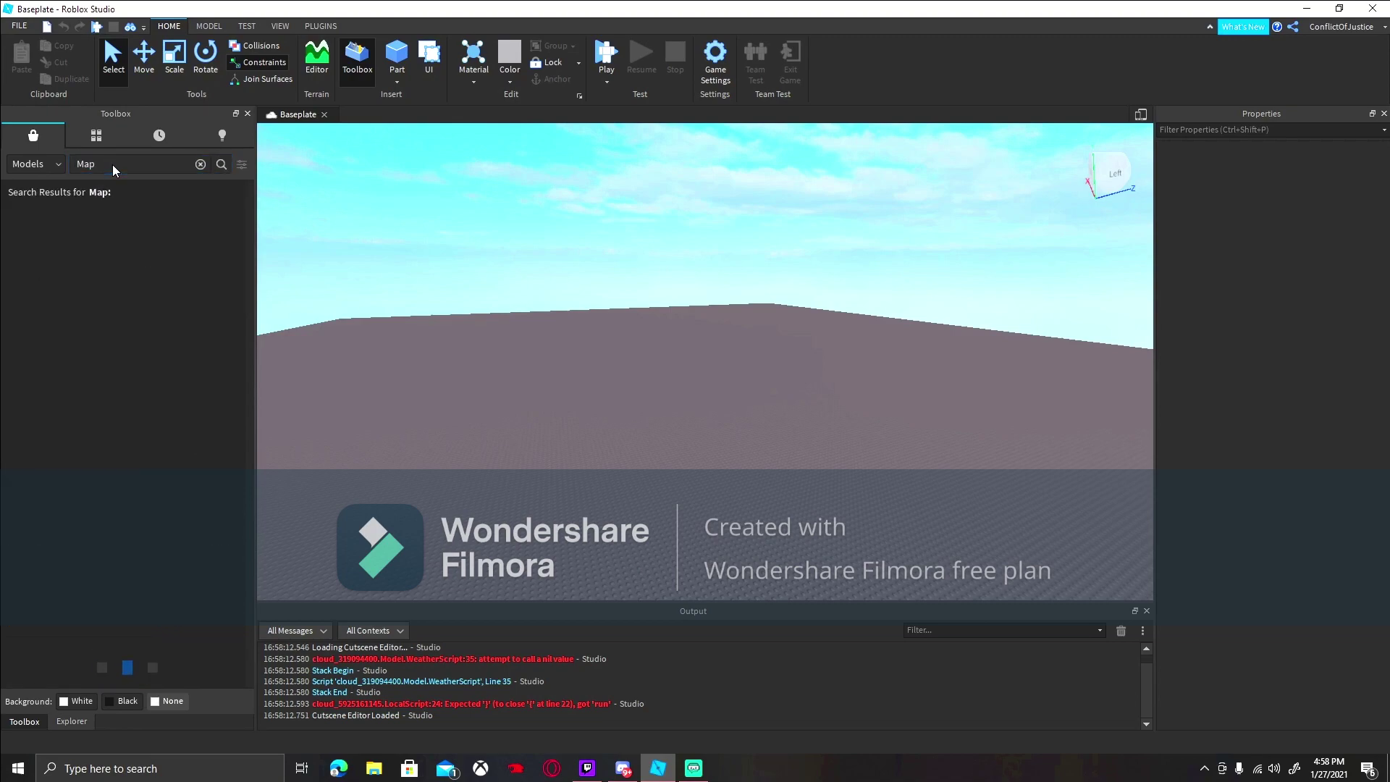
Insert the Dead Town map model from the search results into the baseplate.
{"action": "key", "text": "s"}
{"action": "right_click_drag", "start_coordinate": [452, 347], "coordinate": [388, 346]}
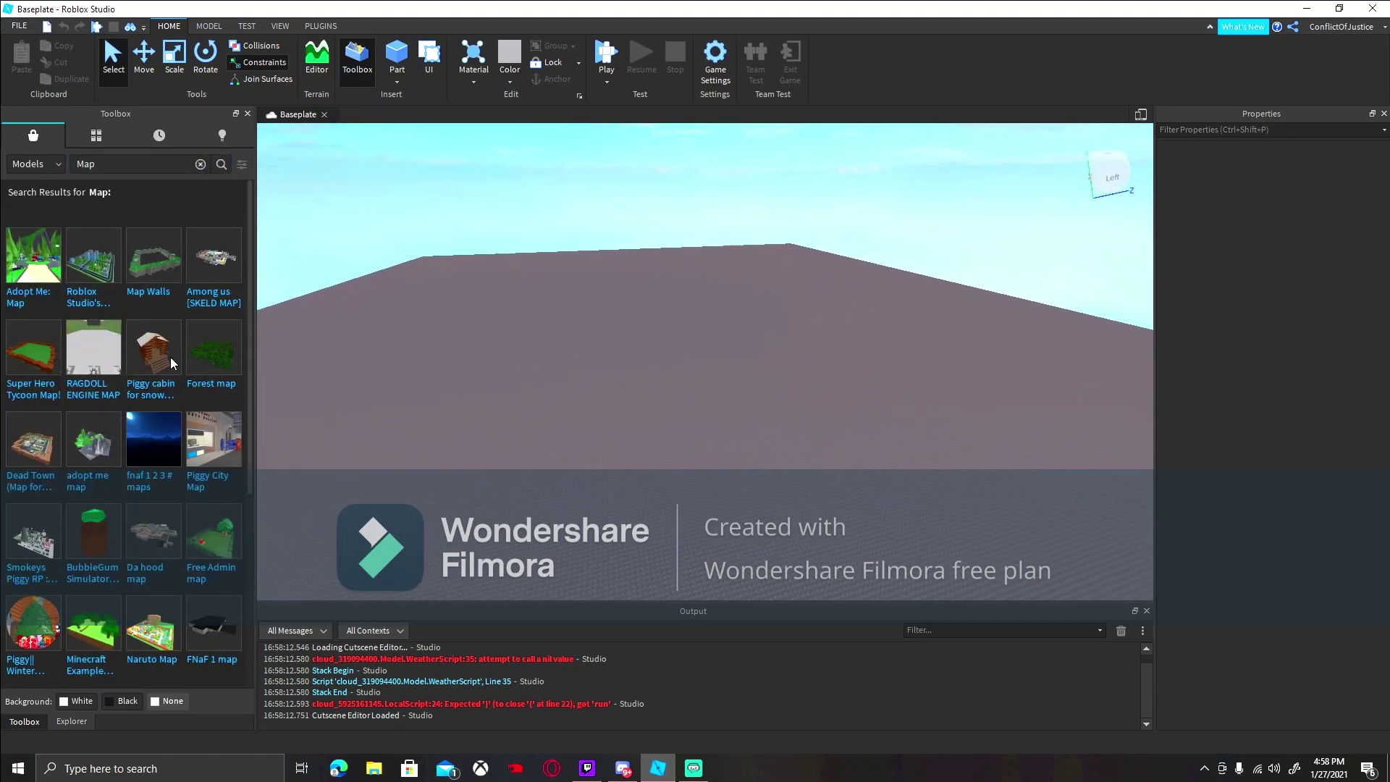
{"action": "scroll", "coordinate": [181, 385], "scroll_direction": "down", "scroll_amount": 3}
{"action": "scroll", "coordinate": [214, 353], "scroll_direction": "down", "scroll_amount": 3}
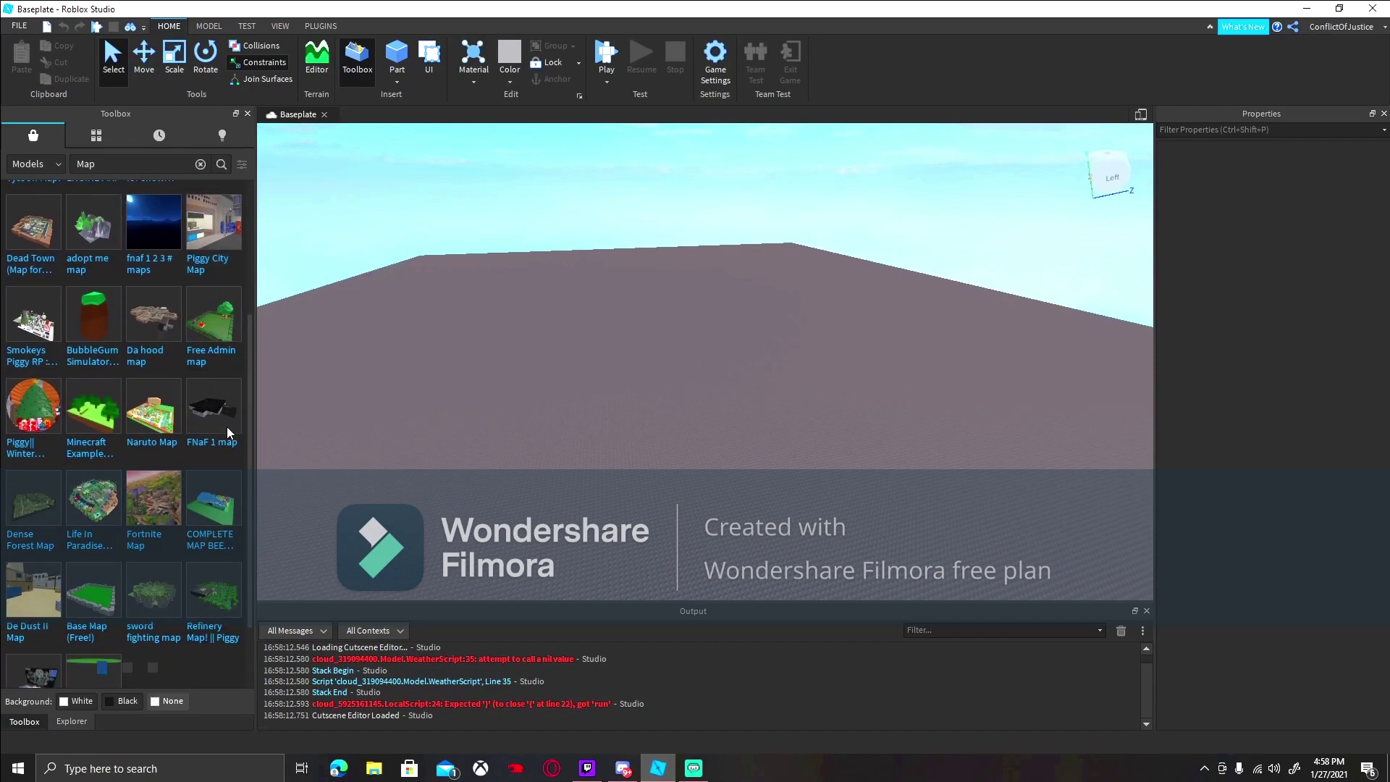
{"action": "scroll", "coordinate": [143, 402], "scroll_direction": "up", "scroll_amount": 6}
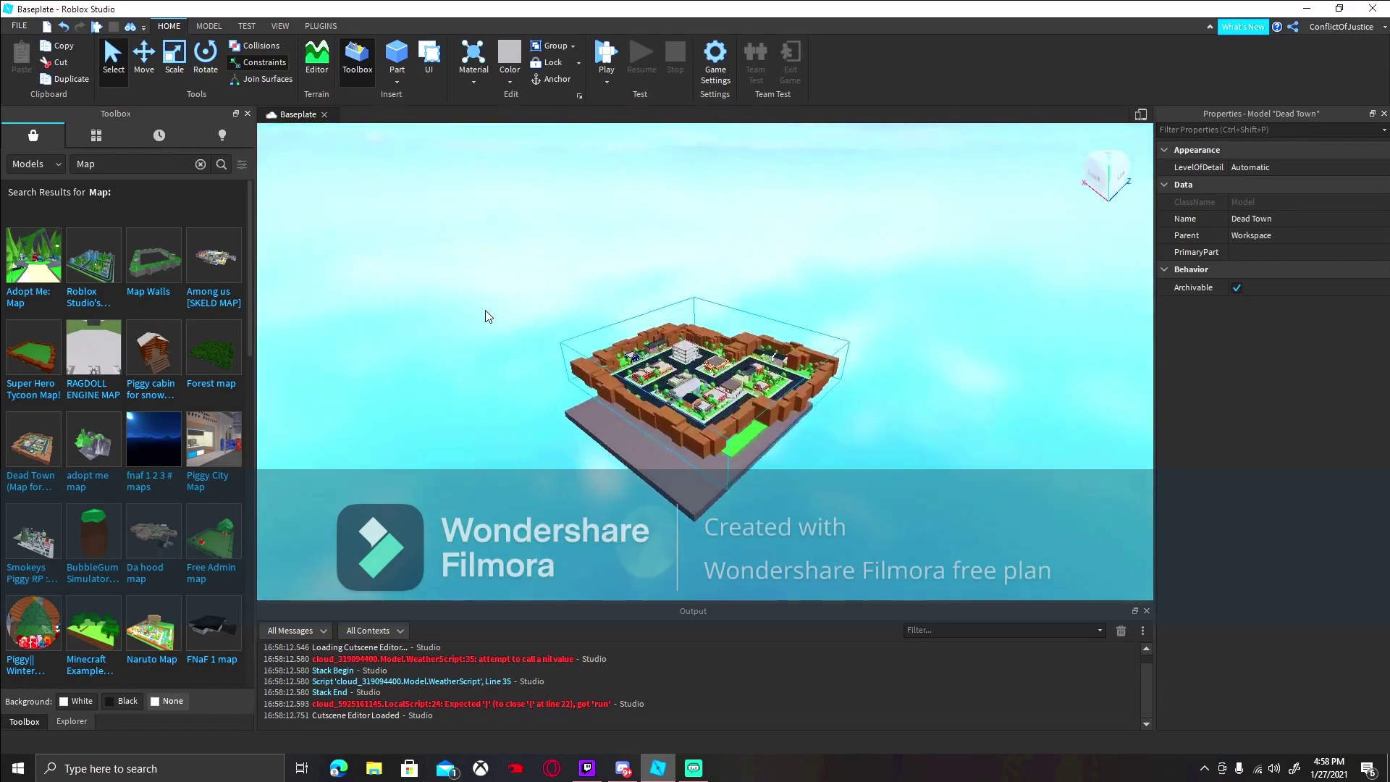
Ungroup the Dead Town model in the Workspace so its contents are separate objects.
{"action": "right_click_drag", "start_coordinate": [483, 307], "coordinate": [491, 261]}
{"action": "key", "text": "w"}
{"action": "left_click", "coordinate": [490, 261]}
{"action": "scroll", "coordinate": [491, 265], "scroll_direction": "up", "scroll_amount": 10}
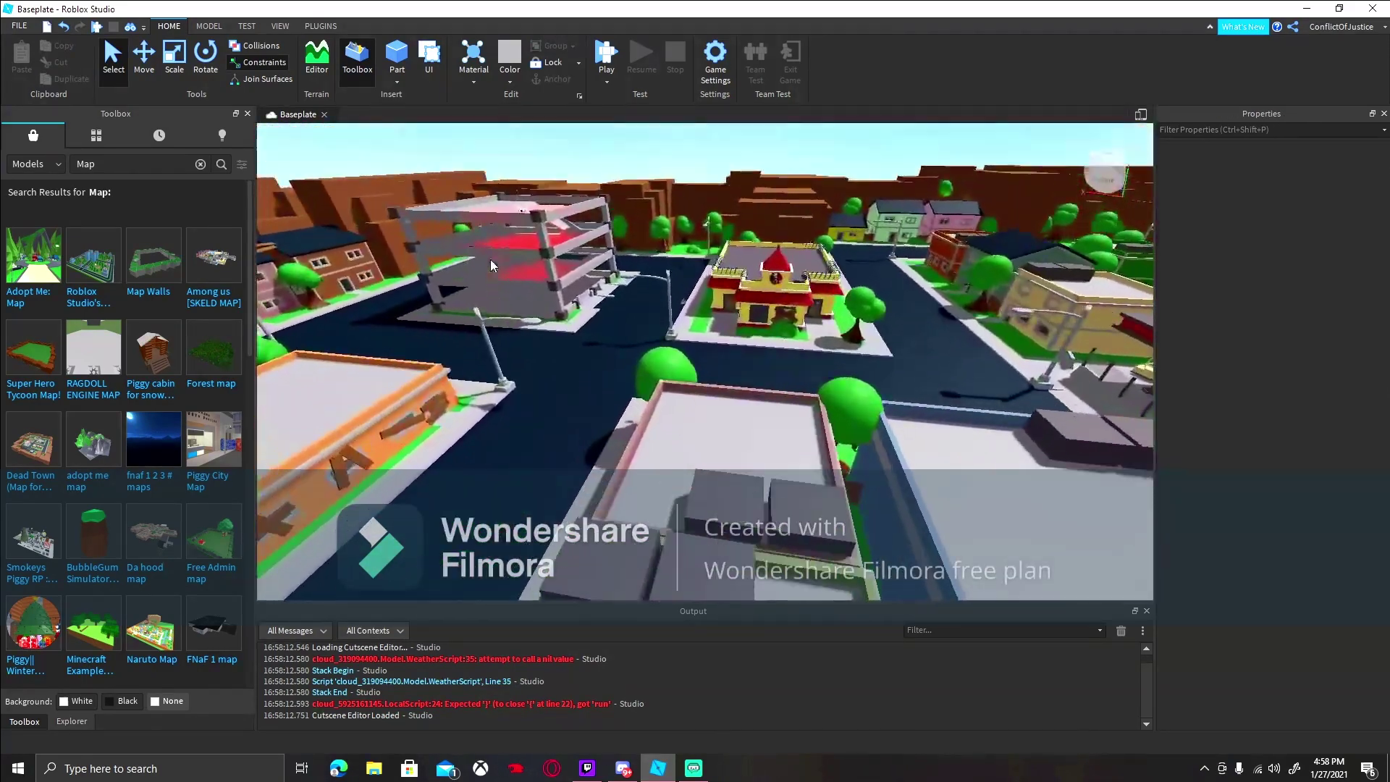
{"action": "scroll", "coordinate": [471, 249], "scroll_direction": "down", "scroll_amount": 5}
{"action": "left_click", "coordinate": [71, 721]}
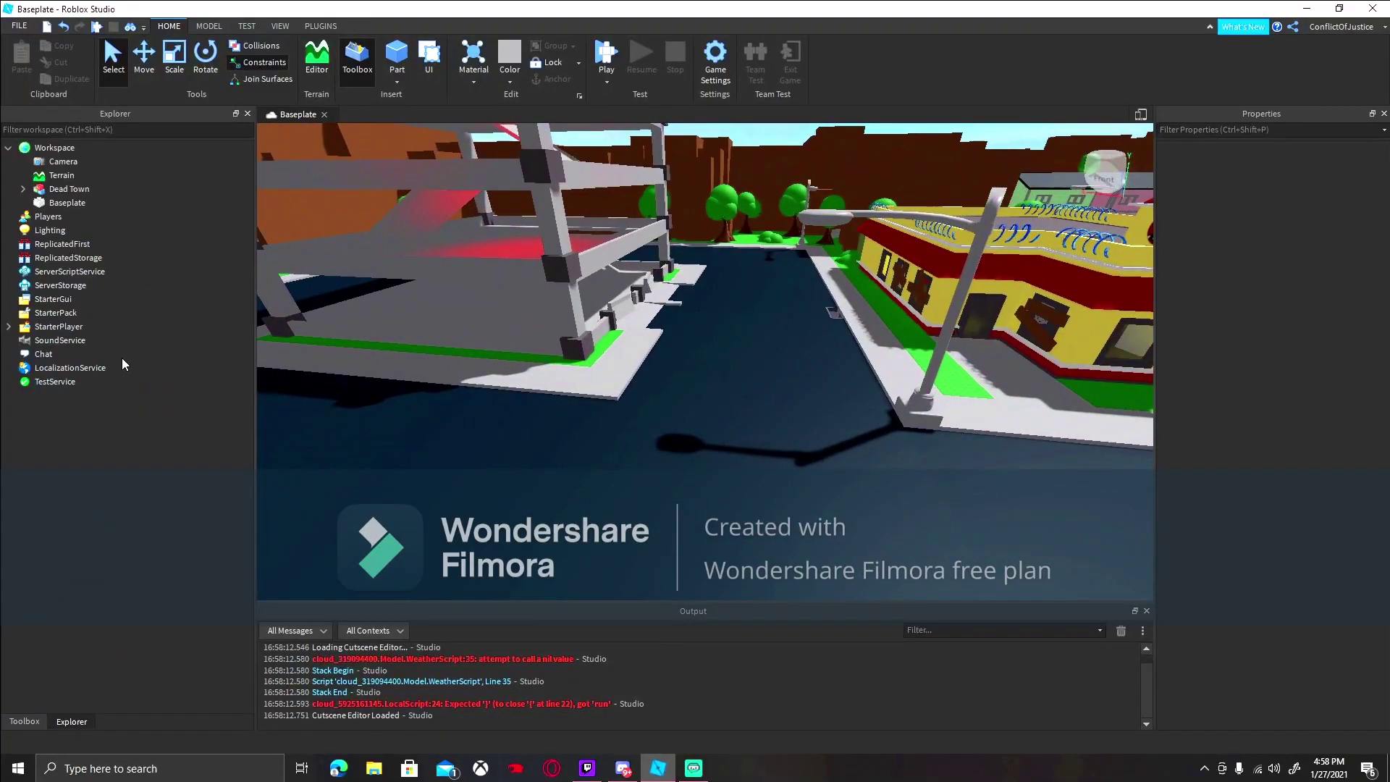
{"action": "left_click", "coordinate": [66, 189]}
{"action": "right_click", "coordinate": [67, 189]}
{"action": "left_click", "coordinate": [191, 307]}
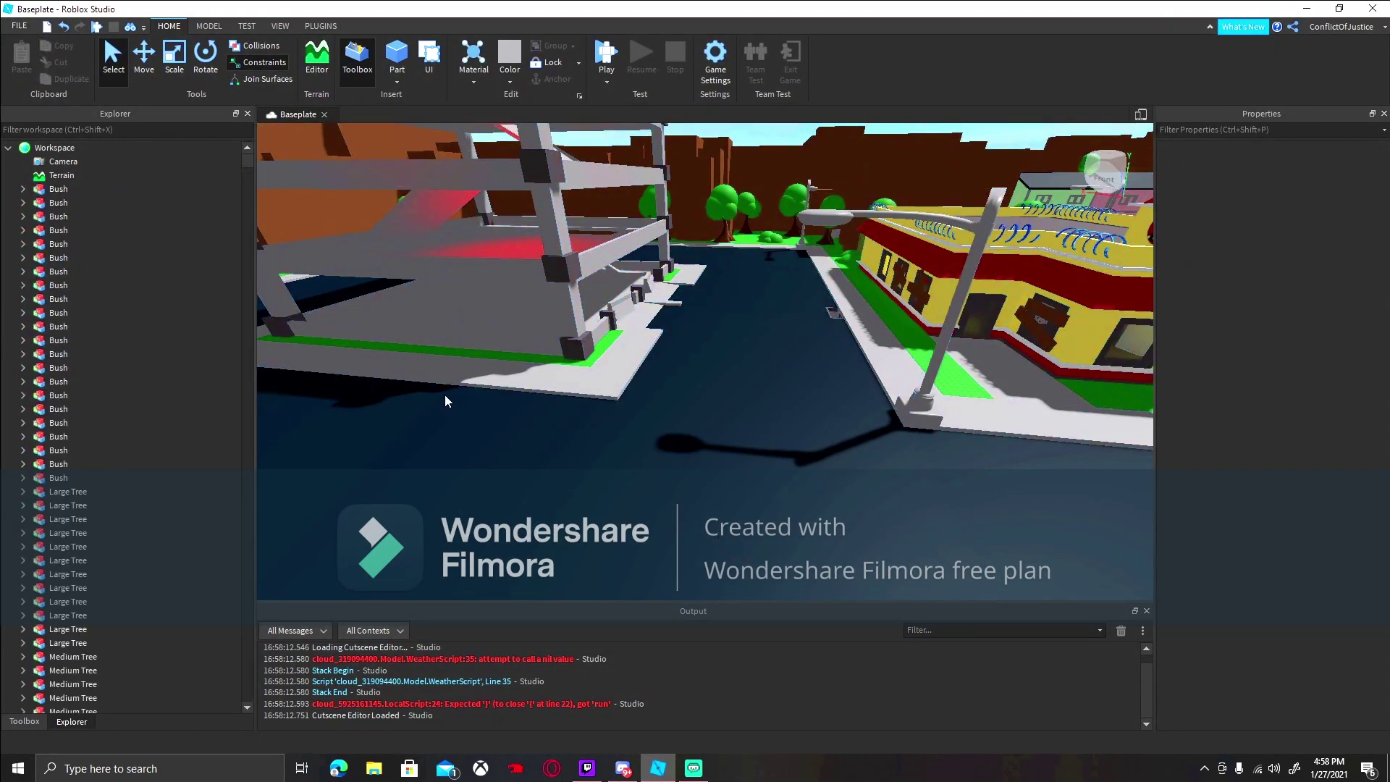
Examine the list of ungrouped town objects in the Workspace and survey the whole map from above and from street level.
{"action": "scroll", "coordinate": [92, 382], "scroll_direction": "down", "scroll_amount": 15}
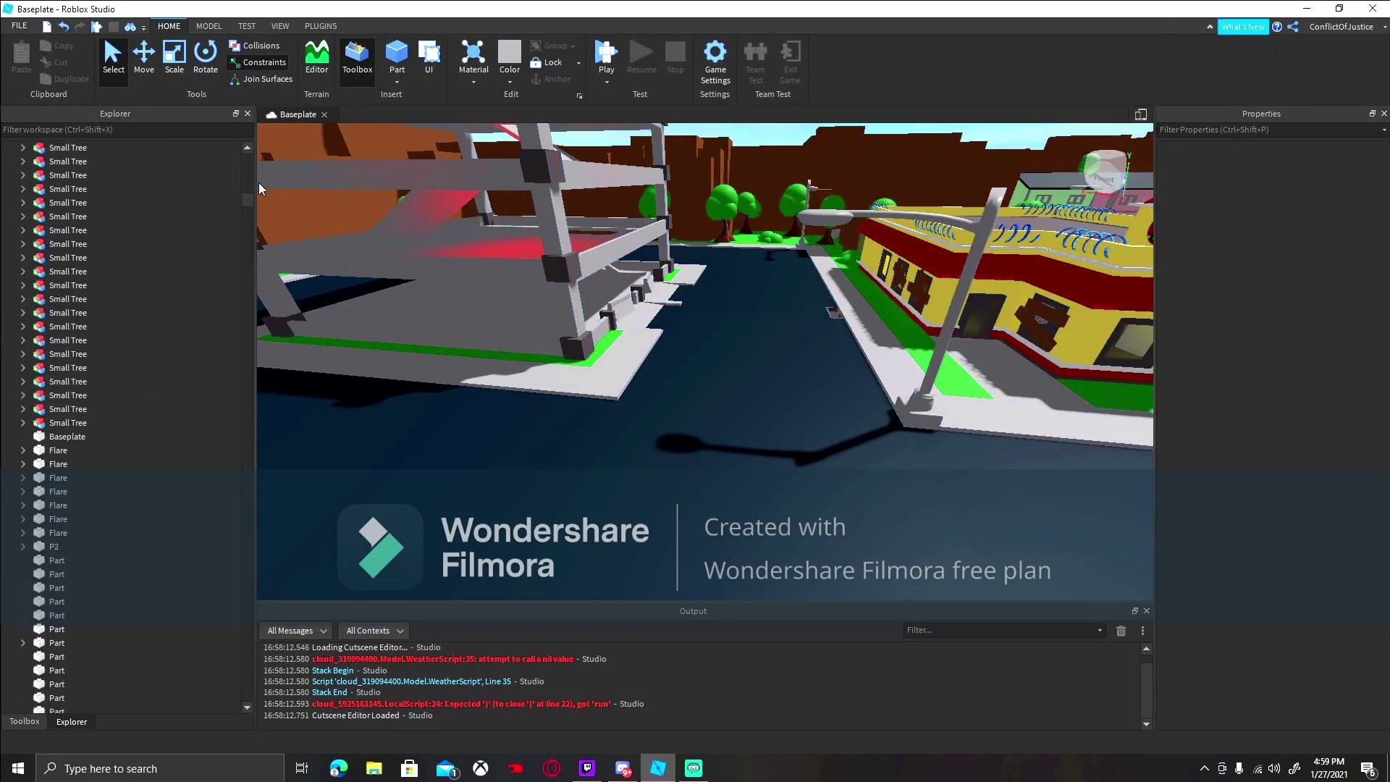
{"action": "left_click_drag", "start_coordinate": [248, 204], "coordinate": [251, 223]}
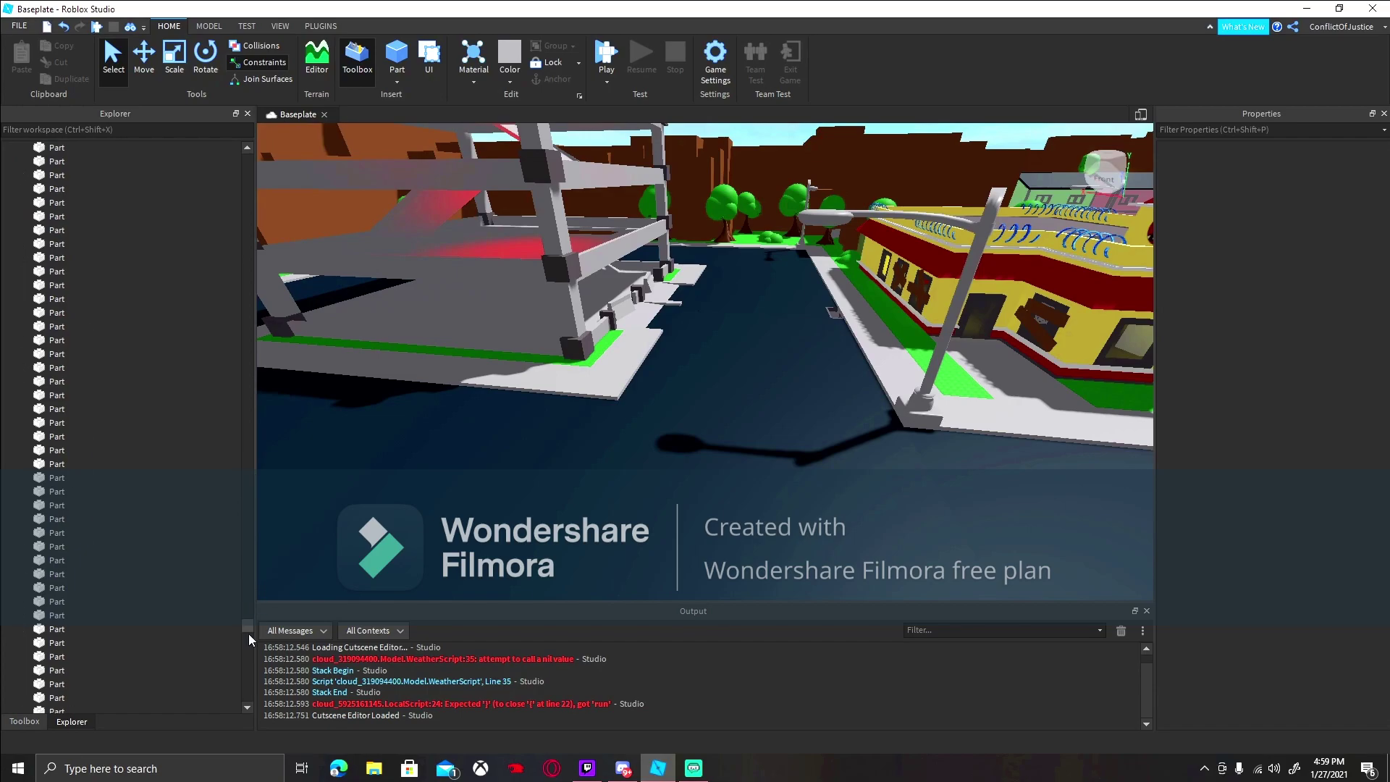
{"action": "left_click_drag", "start_coordinate": [249, 635], "coordinate": [255, 65]}
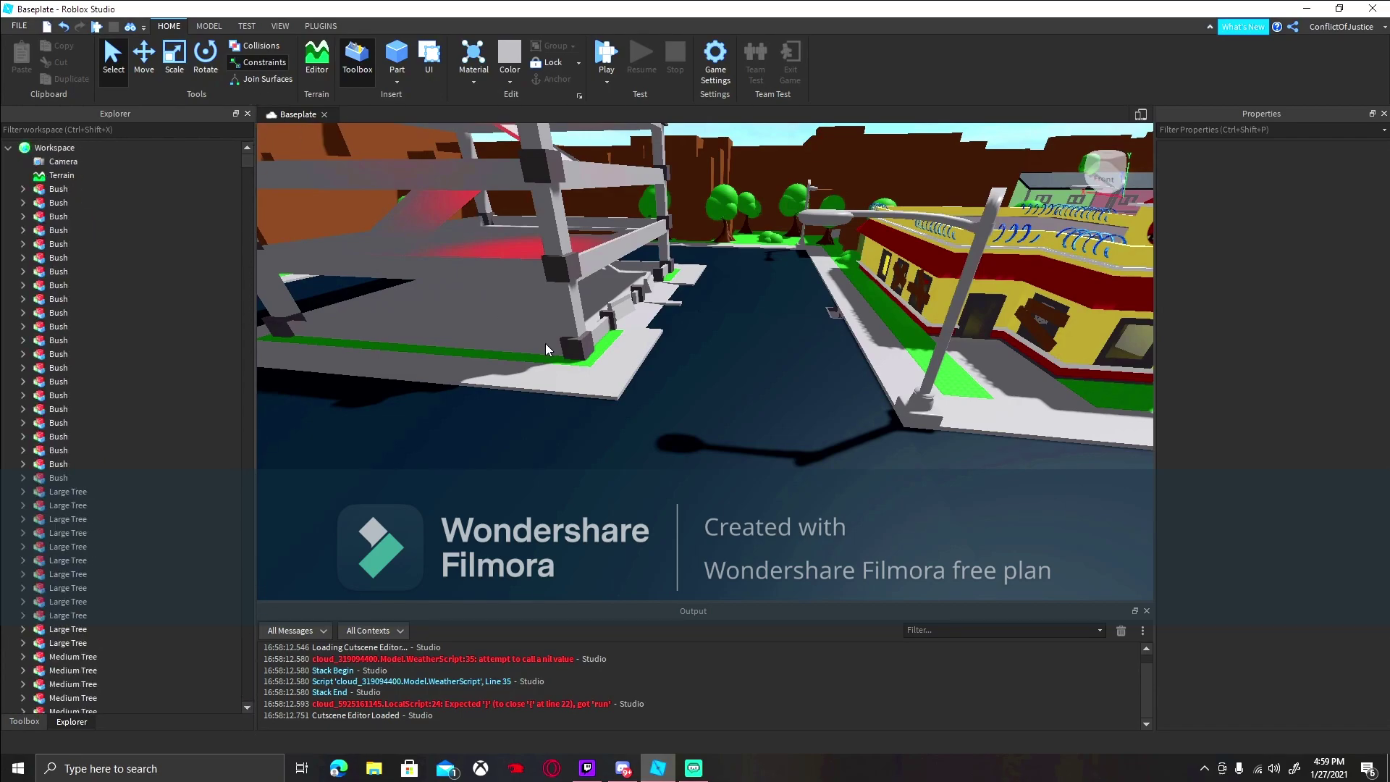
{"action": "scroll", "coordinate": [545, 343], "scroll_direction": "down", "scroll_amount": 15}
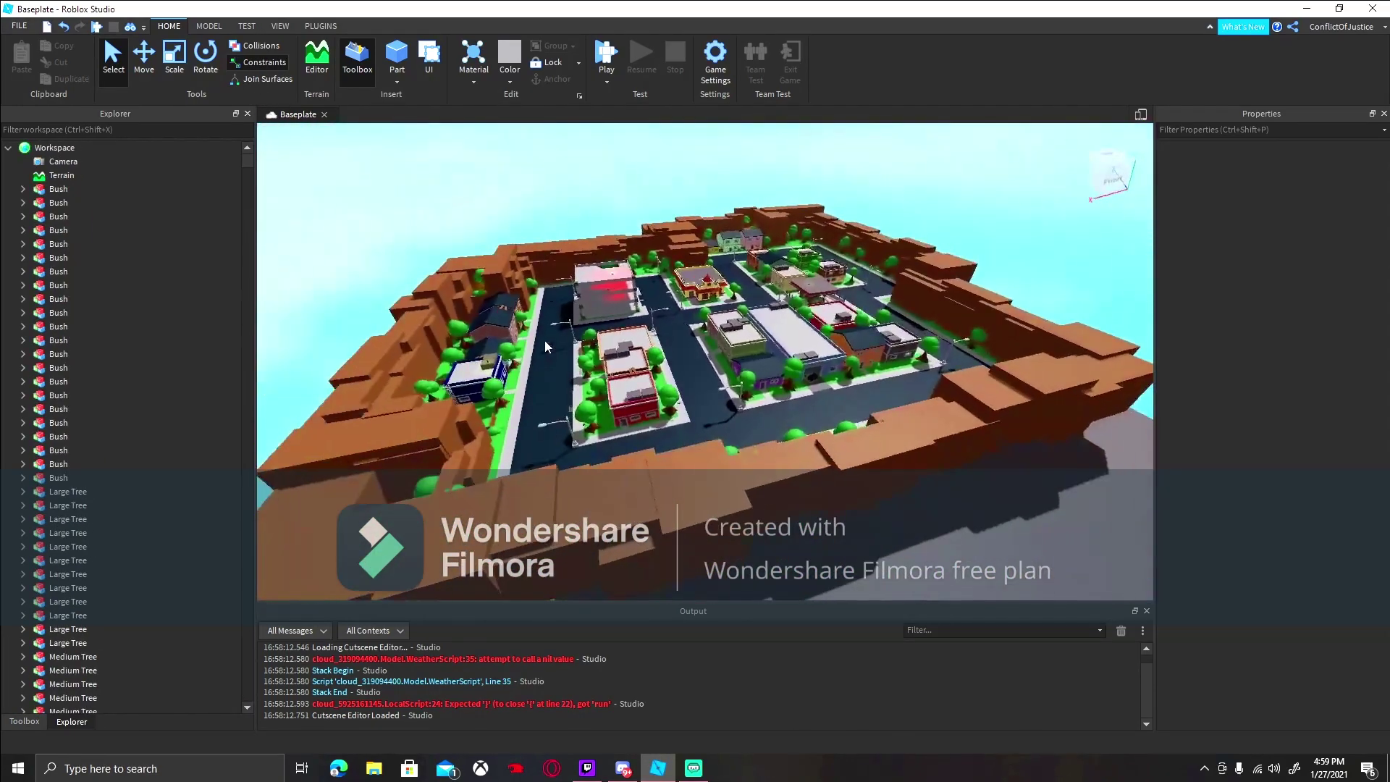
{"action": "scroll", "coordinate": [545, 341], "scroll_direction": "down", "scroll_amount": 5}
{"action": "left_click_drag", "start_coordinate": [423, 226], "coordinate": [831, 481]}
{"action": "scroll", "coordinate": [830, 481], "scroll_direction": "up", "scroll_amount": 6}
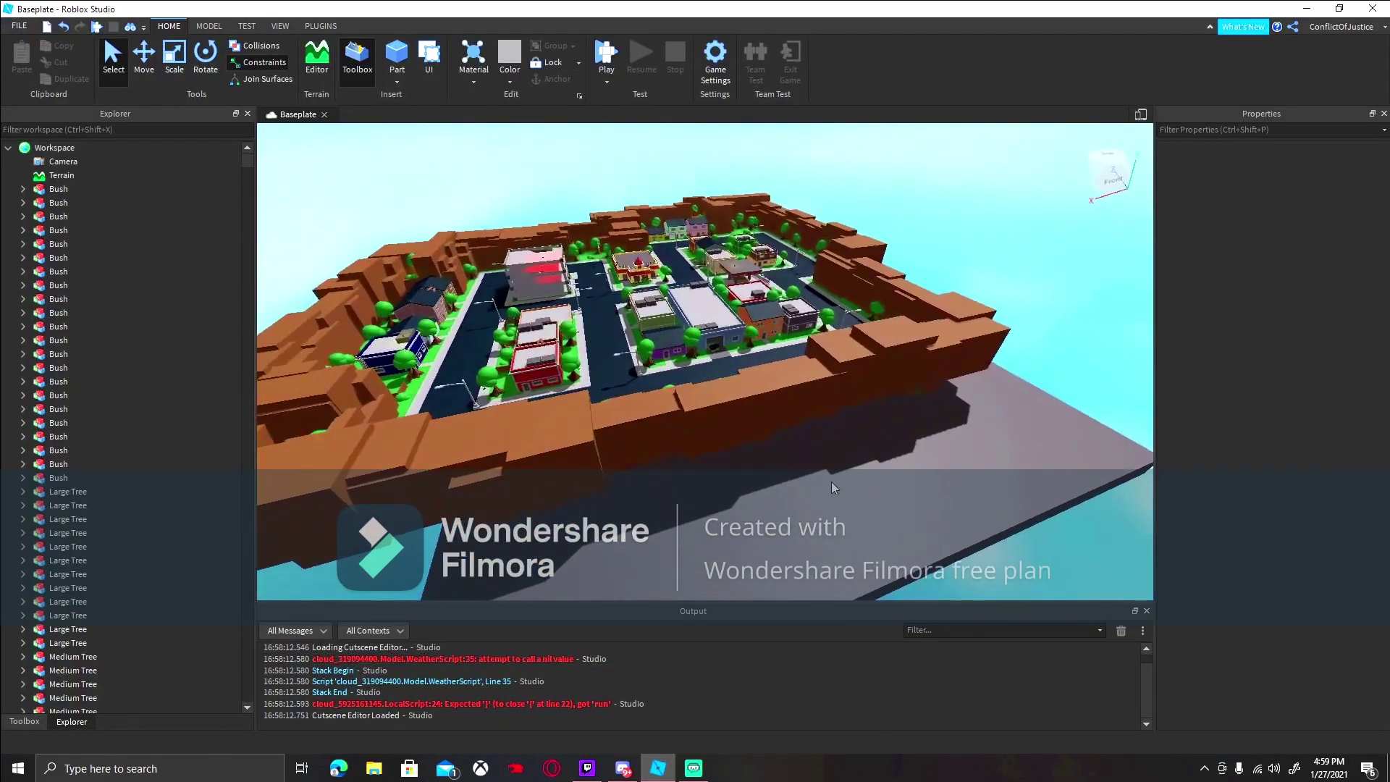
{"action": "scroll", "coordinate": [831, 481], "scroll_direction": "up", "scroll_amount": 20}
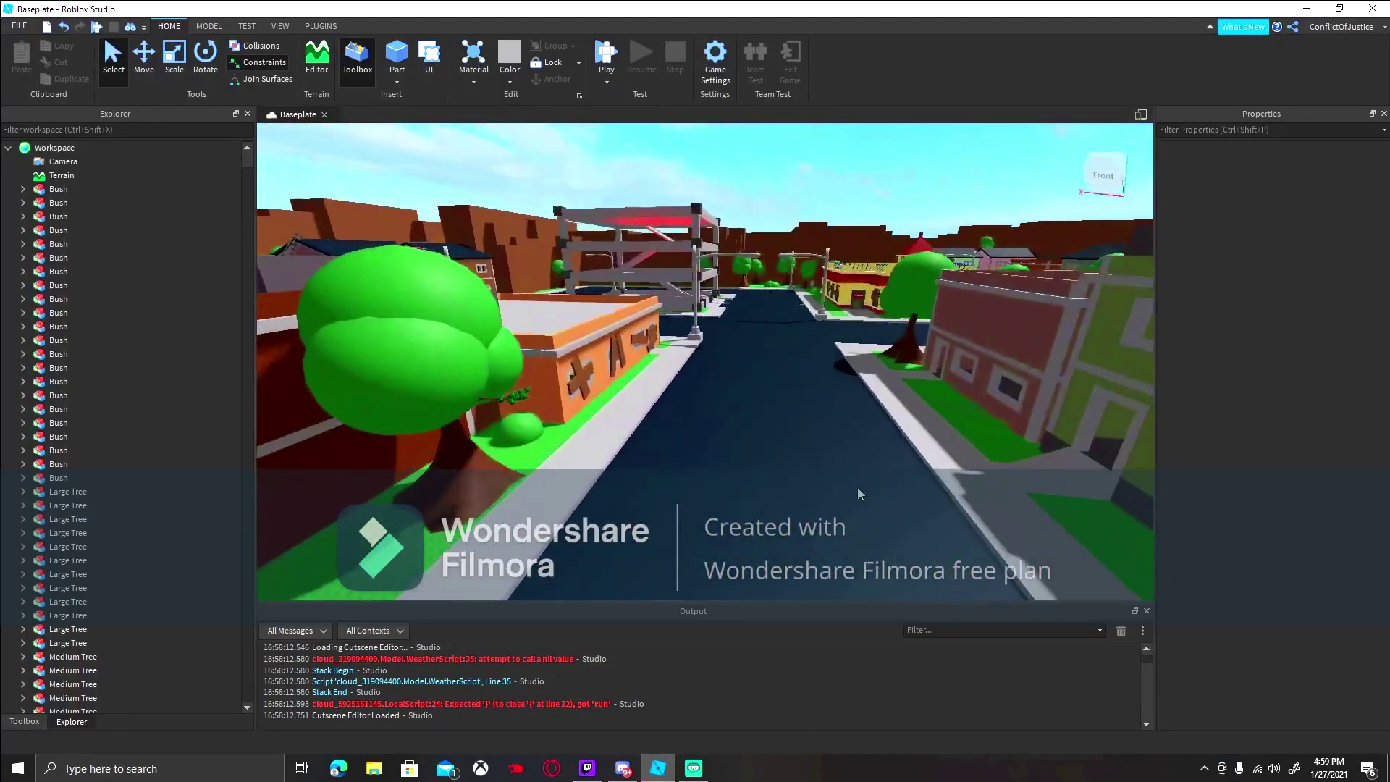
{"action": "scroll", "coordinate": [856, 483], "scroll_direction": "up", "scroll_amount": 15}
Search the free model library for "spawn".
{"action": "left_click", "coordinate": [24, 720]}
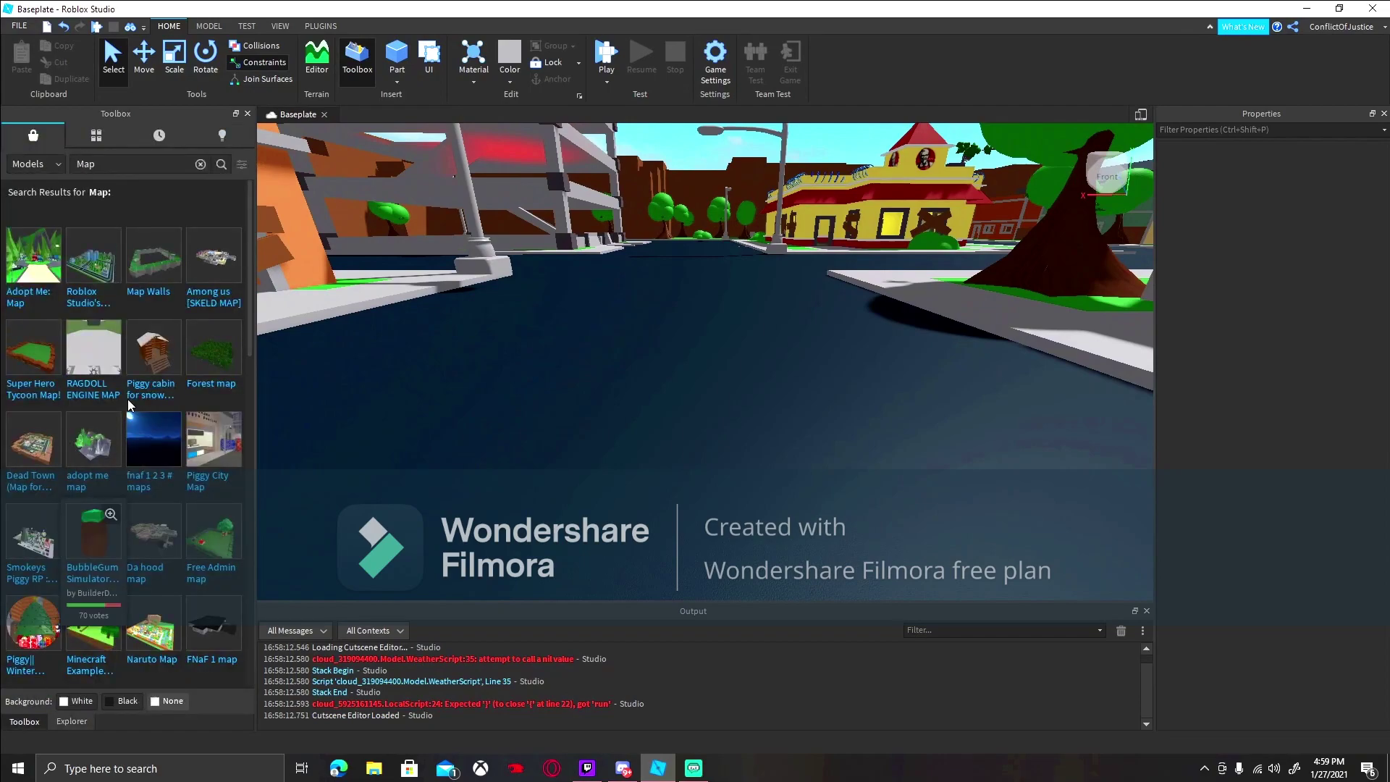
{"action": "left_click", "coordinate": [106, 166]}
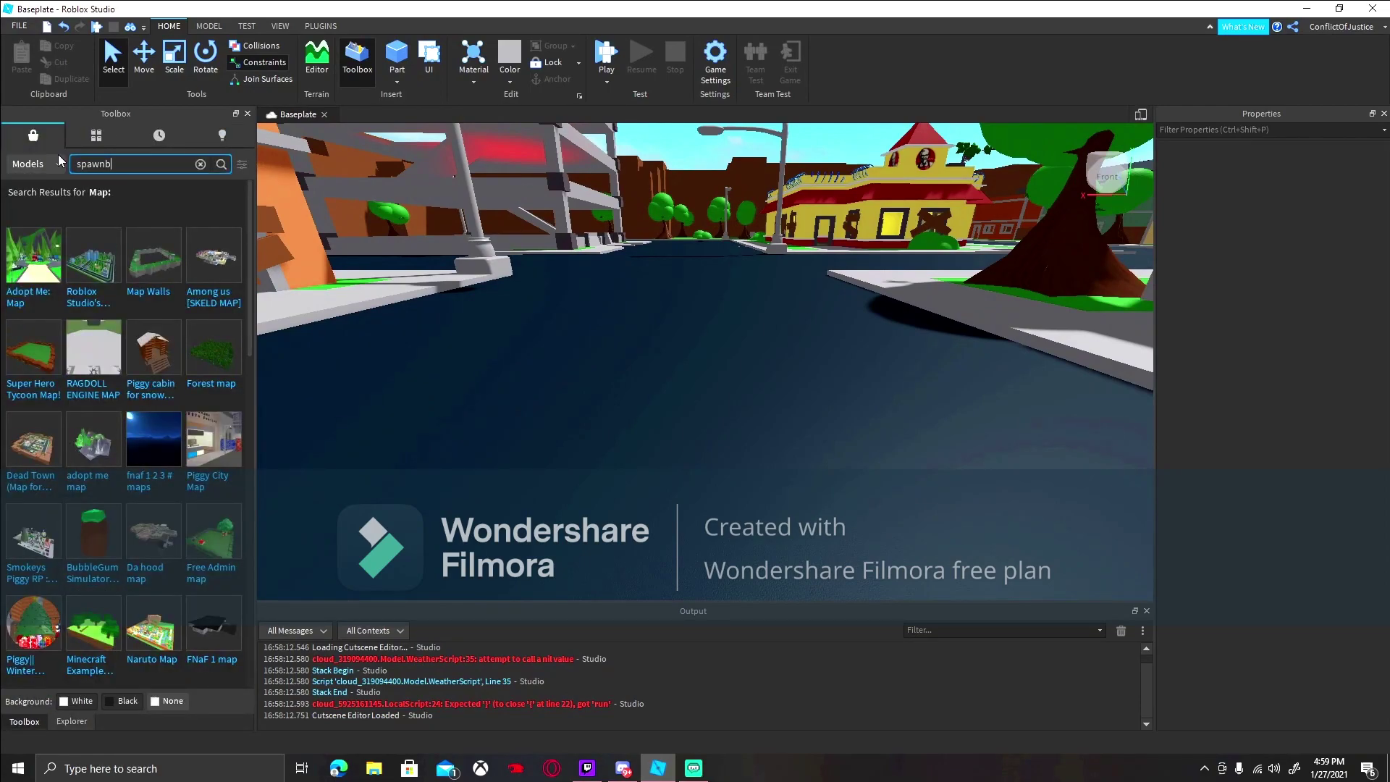
{"action": "type", "text": "spawnb"}
{"action": "key", "text": "BackSpace"}
{"action": "key", "text": "Return"}
{"action": "left_click", "coordinate": [320, 27]}
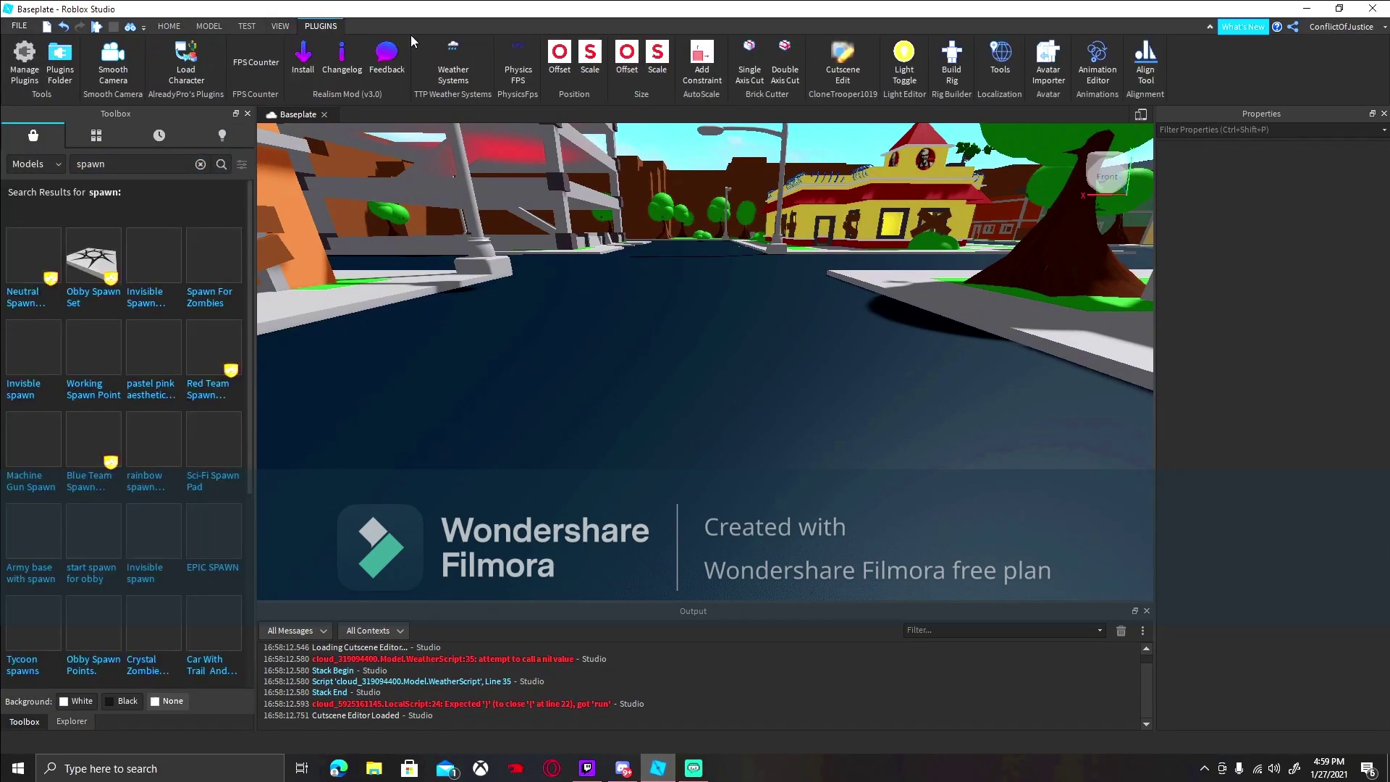
{"action": "left_click", "coordinate": [255, 26]}
{"action": "left_click", "coordinate": [209, 26]}
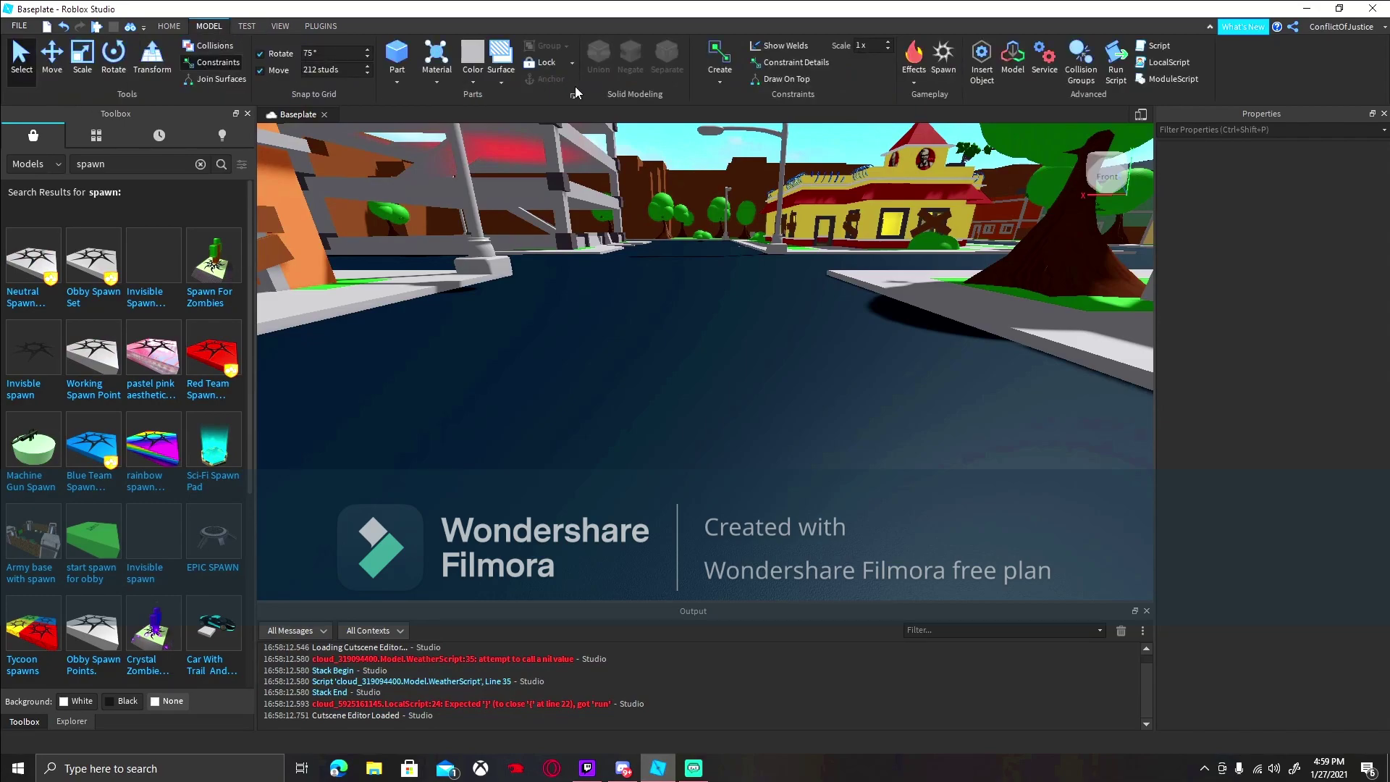
{"action": "left_click", "coordinate": [169, 26]}
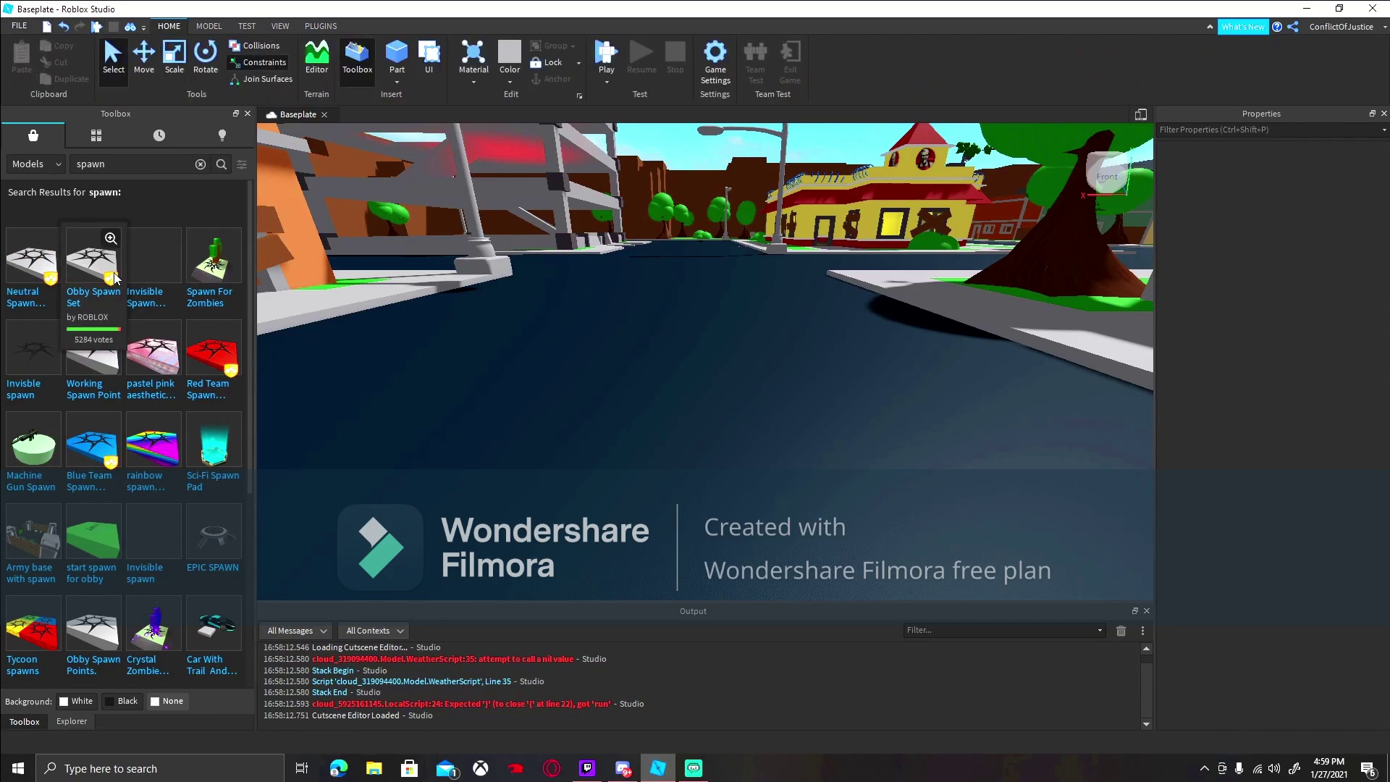
Insert two Invisible Spawn models at different places on the town's streets.
{"action": "left_click", "coordinate": [144, 279]}
{"action": "right_click_drag", "start_coordinate": [277, 297], "coordinate": [730, 372]}
{"action": "key", "text": "w"}
{"action": "left_click", "coordinate": [157, 273]}
{"action": "right_click_drag", "start_coordinate": [788, 299], "coordinate": [789, 300]}
{"action": "key", "text": "w"}
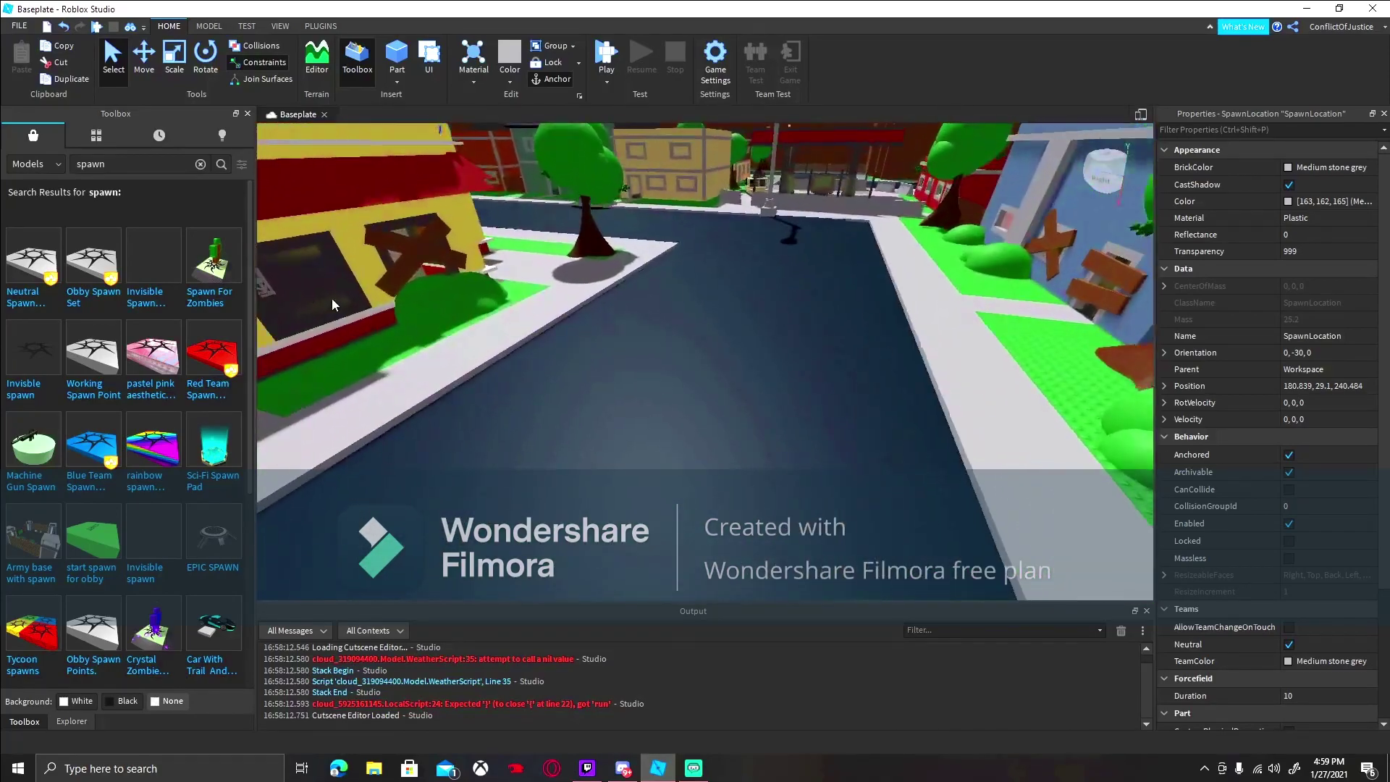
Insert four more Invisible Spawn models spread along the other streets of the town and clear the selection.
{"action": "left_click", "coordinate": [159, 275]}
{"action": "right_click_drag", "start_coordinate": [689, 272], "coordinate": [692, 276]}
{"action": "key", "text": "w"}
{"action": "key", "text": "w"}
{"action": "left_click", "coordinate": [148, 262]}
{"action": "right_click_drag", "start_coordinate": [497, 223], "coordinate": [498, 227]}
{"action": "key", "text": "w"}
{"action": "left_click", "coordinate": [151, 259]}
{"action": "key", "text": "w"}
{"action": "right_click_drag", "start_coordinate": [584, 165], "coordinate": [585, 164]}
{"action": "key", "text": "w"}
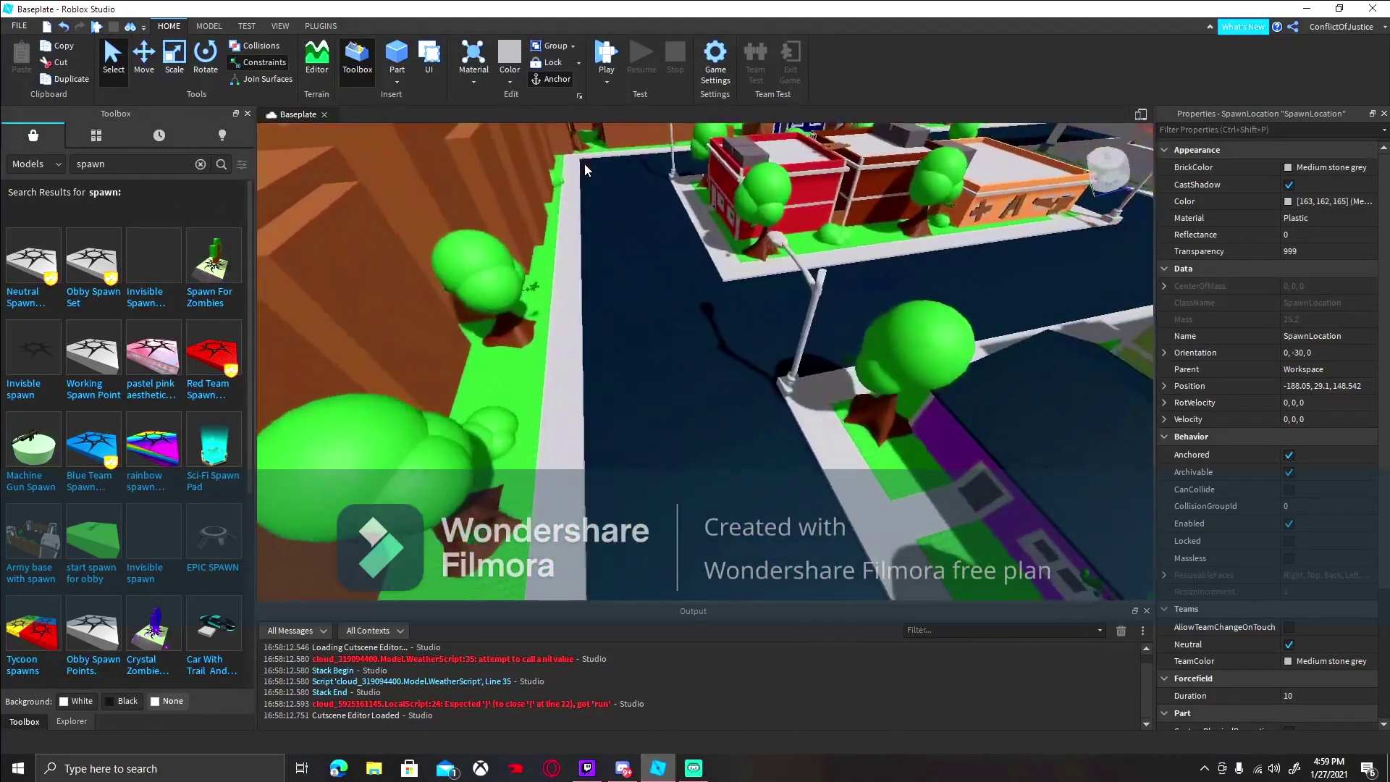
{"action": "left_click", "coordinate": [155, 271]}
{"action": "right_click_drag", "start_coordinate": [683, 224], "coordinate": [684, 224]}
{"action": "key", "text": "s"}
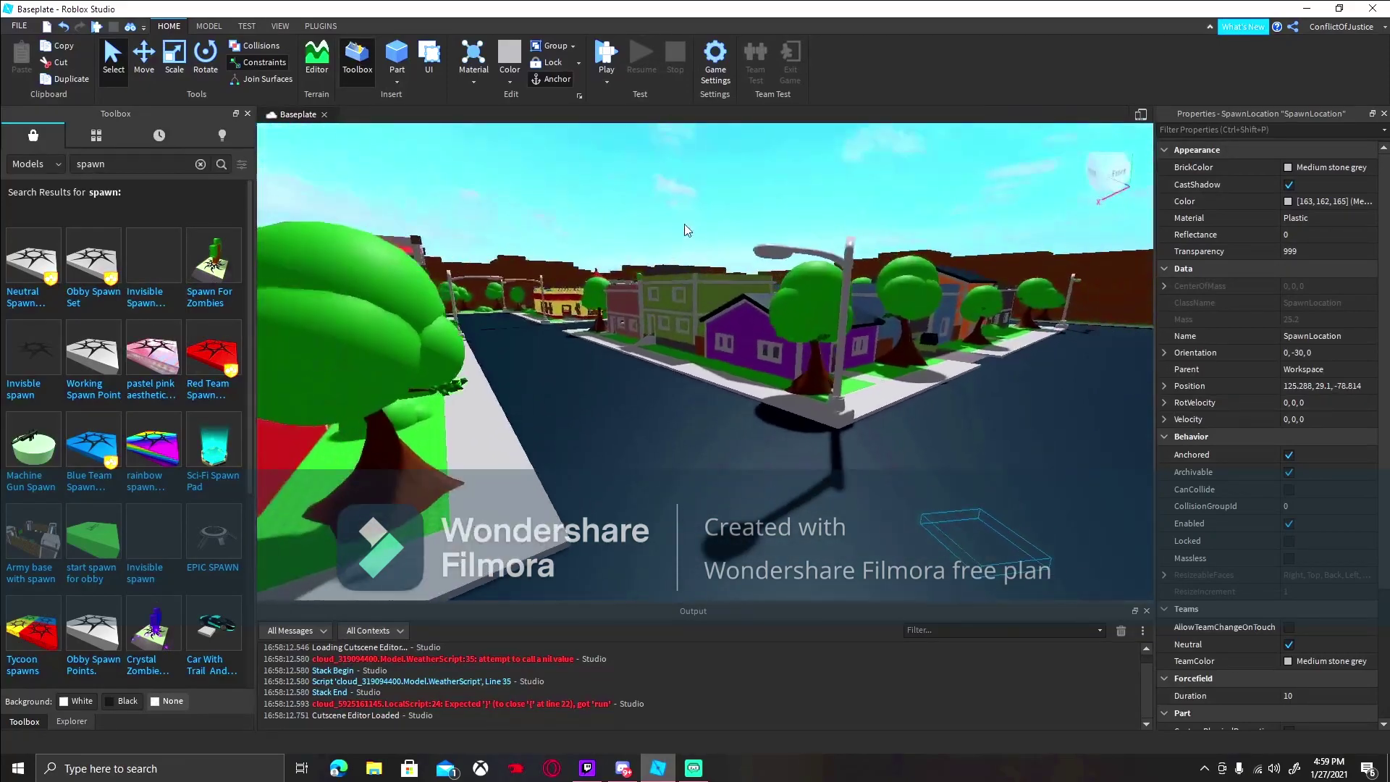
{"action": "left_click", "coordinate": [623, 165]}
Publish the place as a new game named "game 2" and dismiss the publishing dialog.
{"action": "right_click_drag", "start_coordinate": [837, 393], "coordinate": [835, 392]}
{"action": "scroll", "coordinate": [835, 392], "scroll_direction": "down", "scroll_amount": 10}
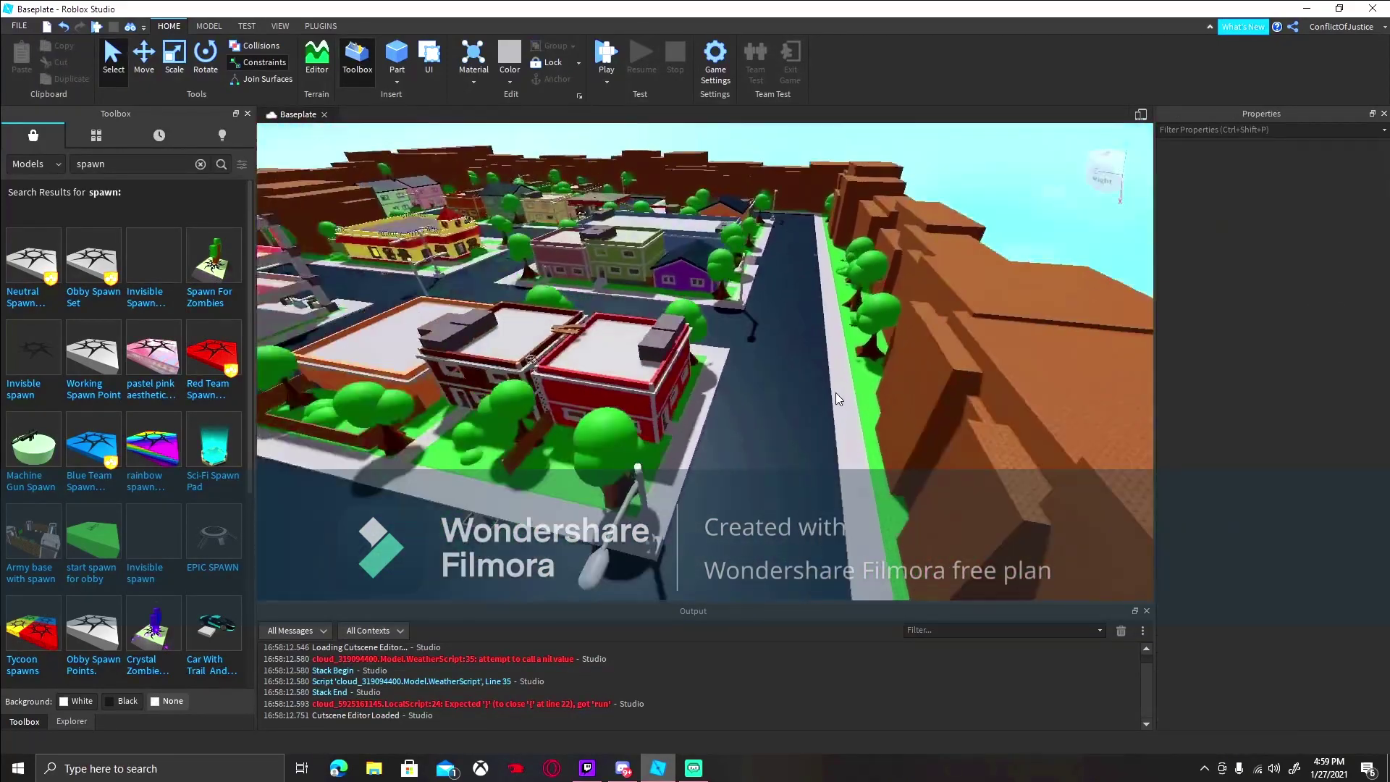
{"action": "left_click", "coordinate": [715, 58]}
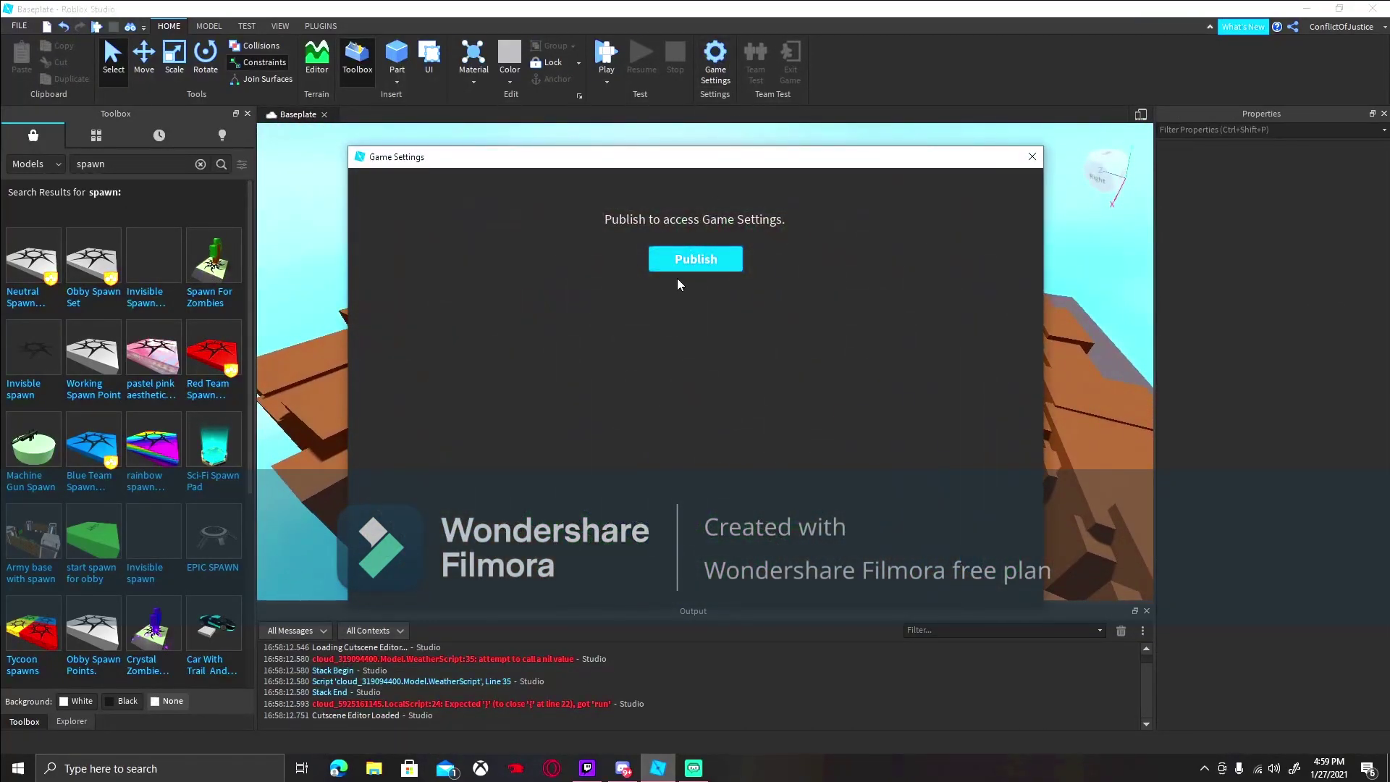
{"action": "left_click", "coordinate": [693, 258]}
{"action": "type", "text": "game 2"}
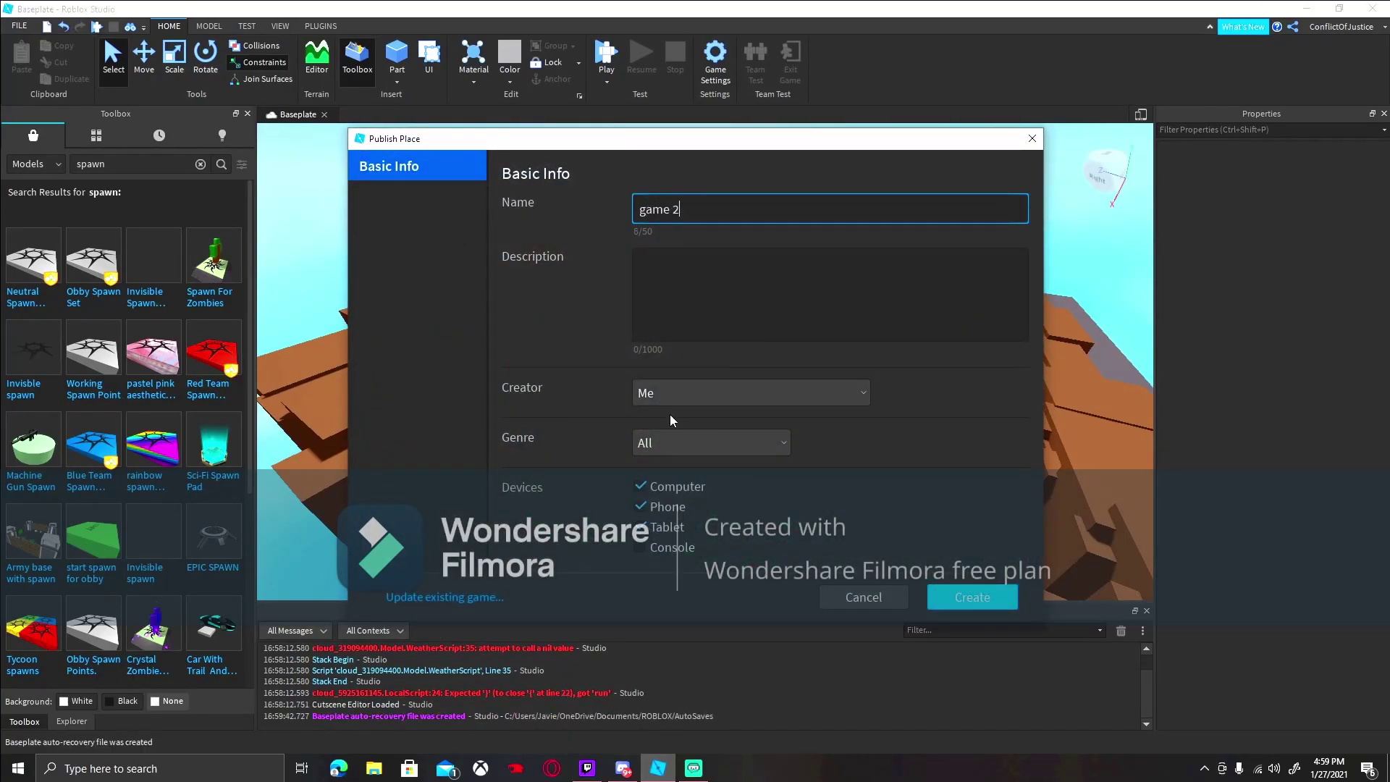
{"action": "left_click", "coordinate": [983, 600]}
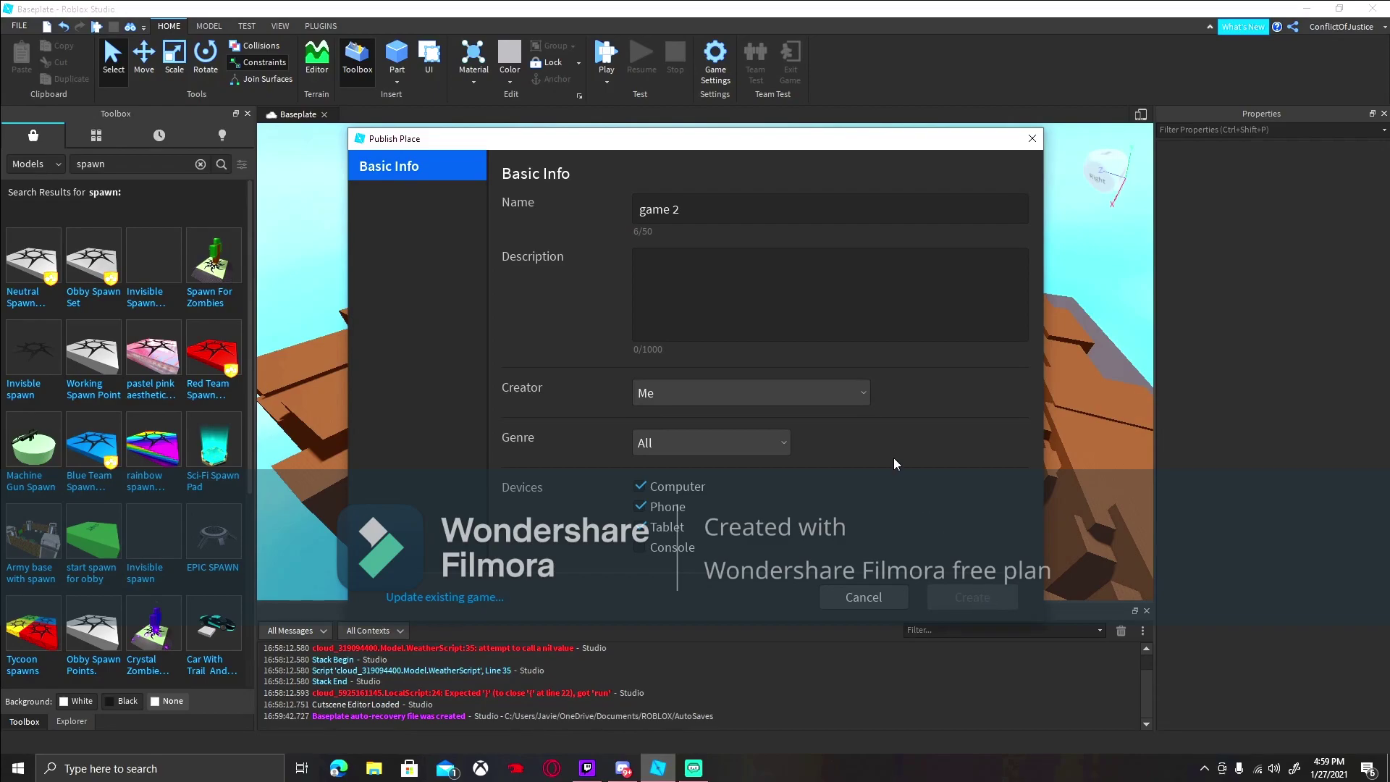
{"action": "left_click", "coordinate": [696, 575]}
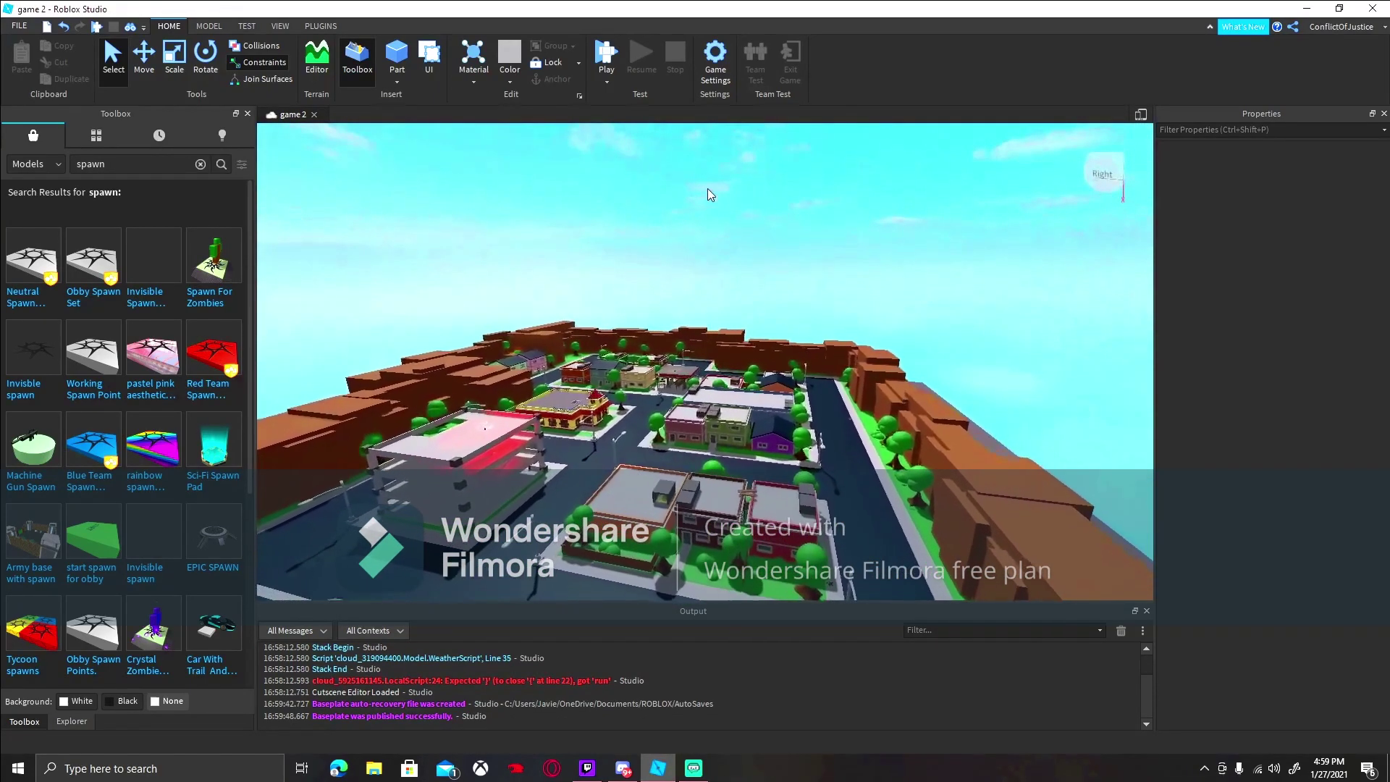
Review the Avatar options in the game settings and cancel without changing them.
{"action": "key", "text": "w"}
{"action": "right_click_drag", "start_coordinate": [762, 232], "coordinate": [760, 232]}
{"action": "key", "text": "w"}
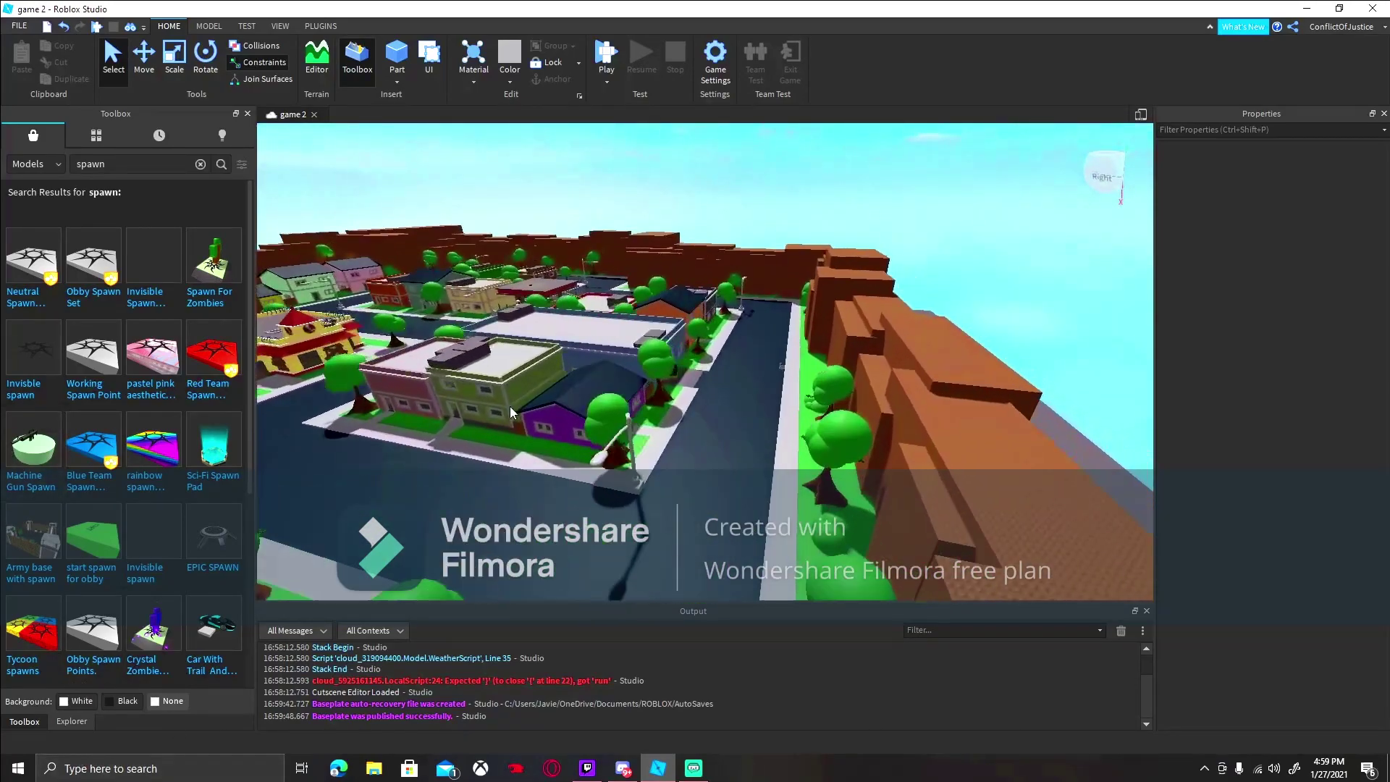
{"action": "right_click_drag", "start_coordinate": [899, 203], "coordinate": [899, 202]}
{"action": "left_click", "coordinate": [715, 61]}
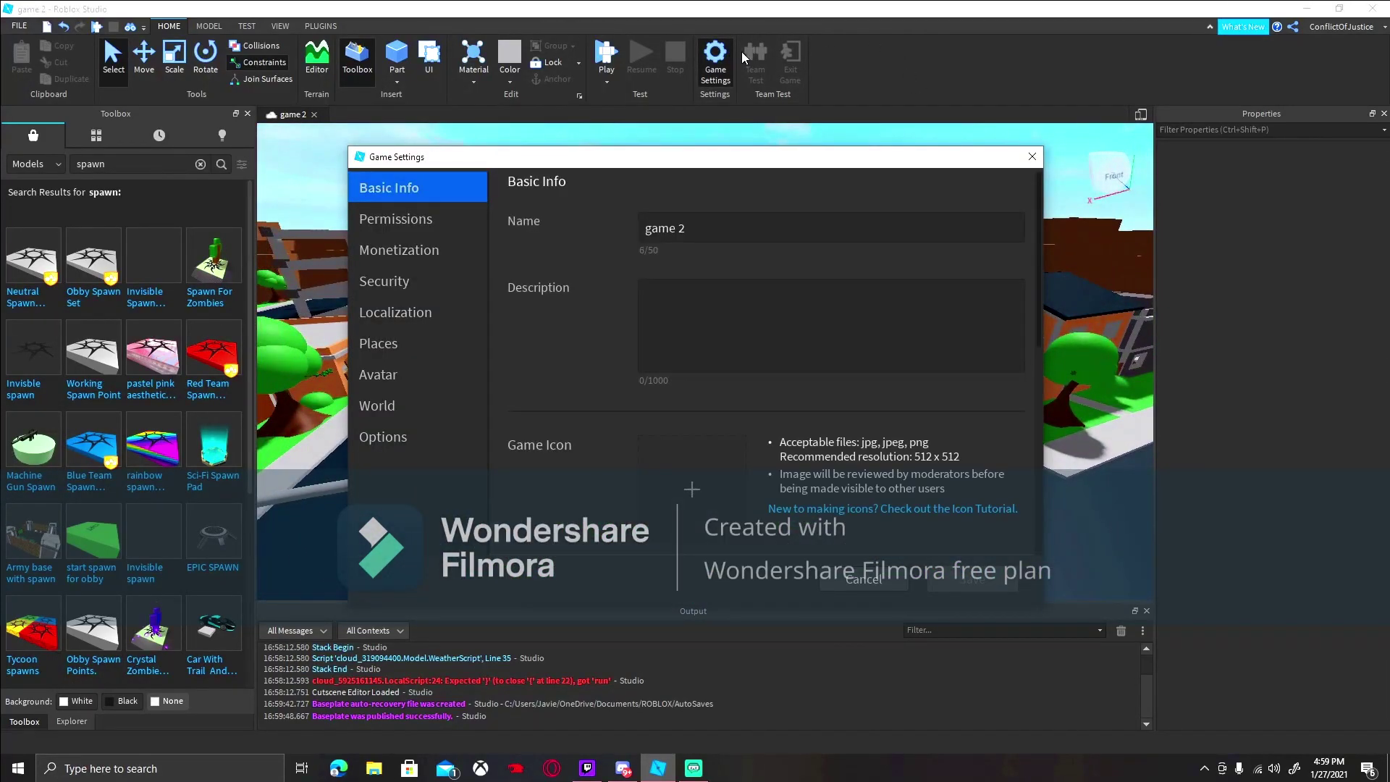
{"action": "left_click", "coordinate": [419, 389]}
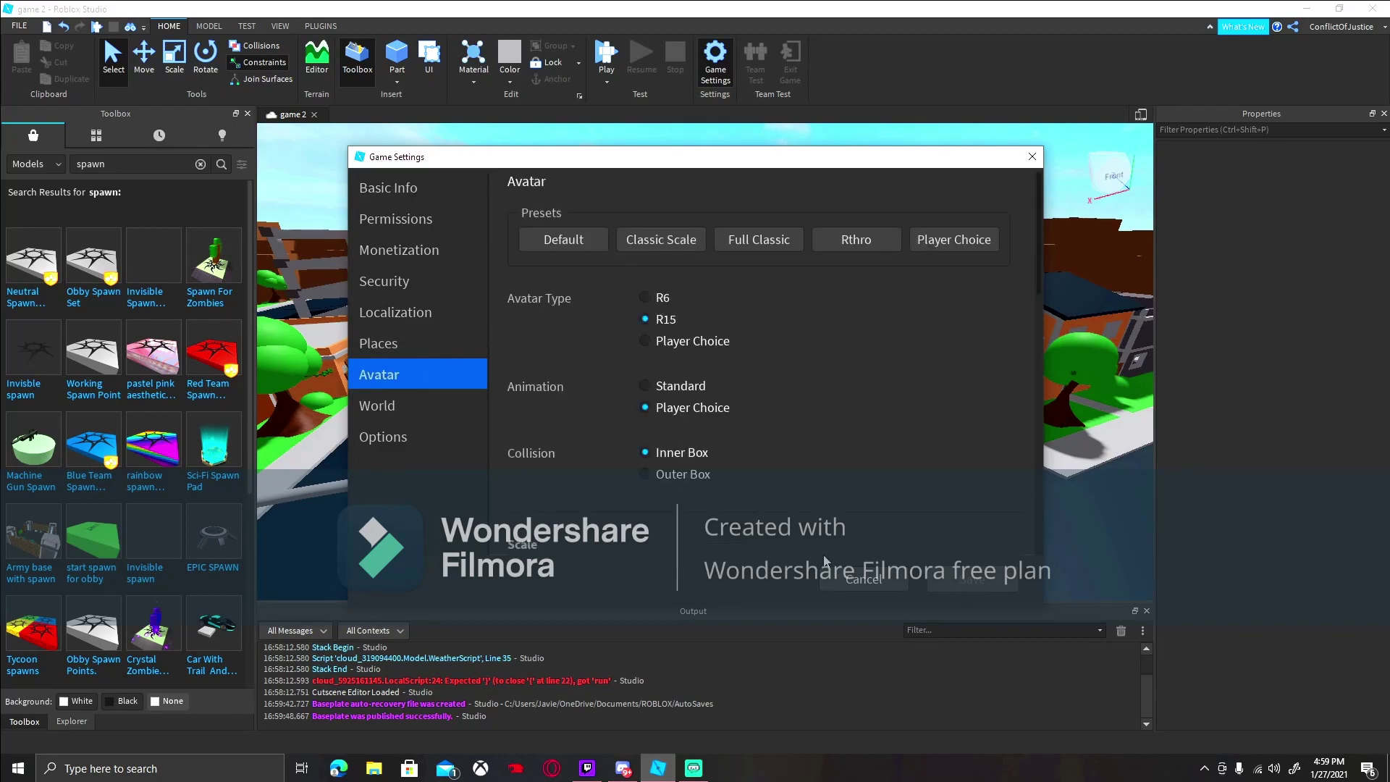
{"action": "left_click", "coordinate": [900, 583]}
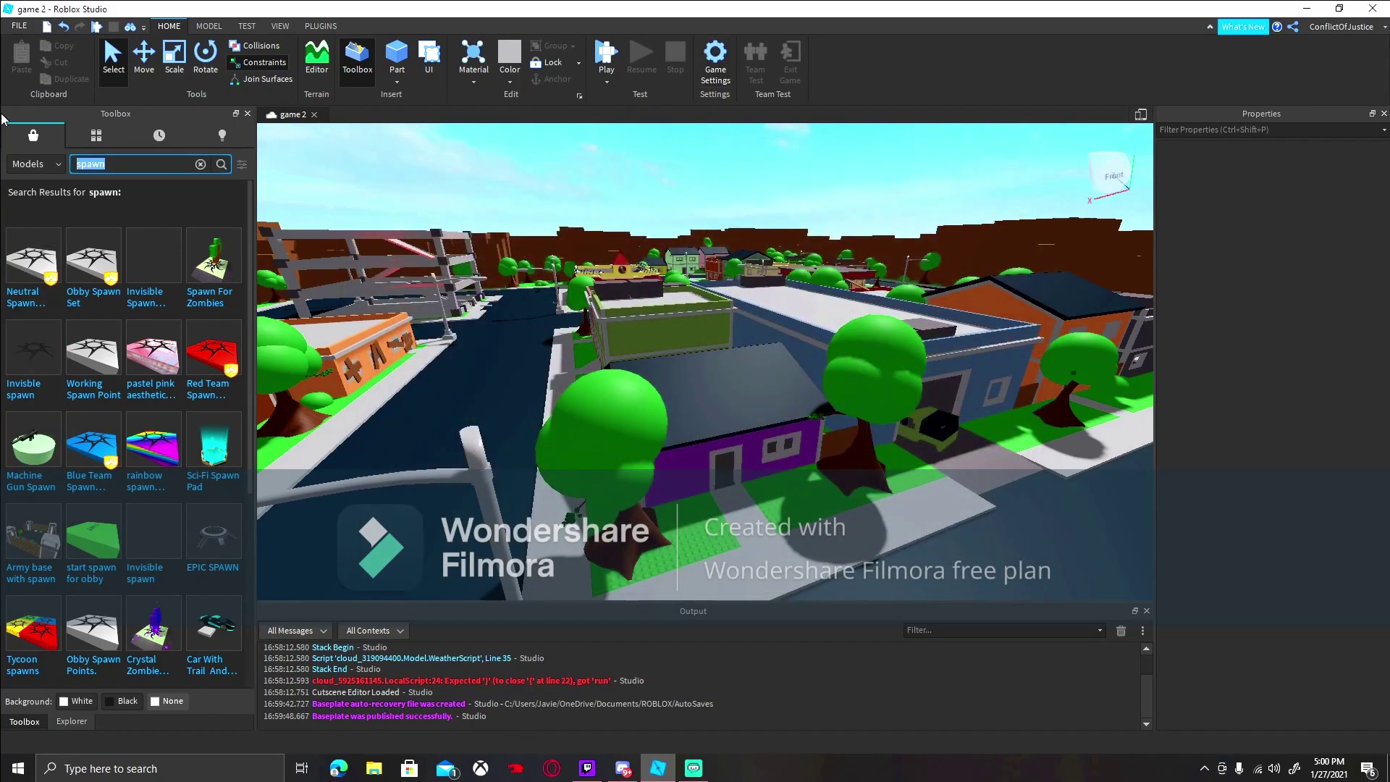
Search the free model library for "Gun".
{"action": "type", "text": "Gun"}
{"action": "key", "text": "Return"}
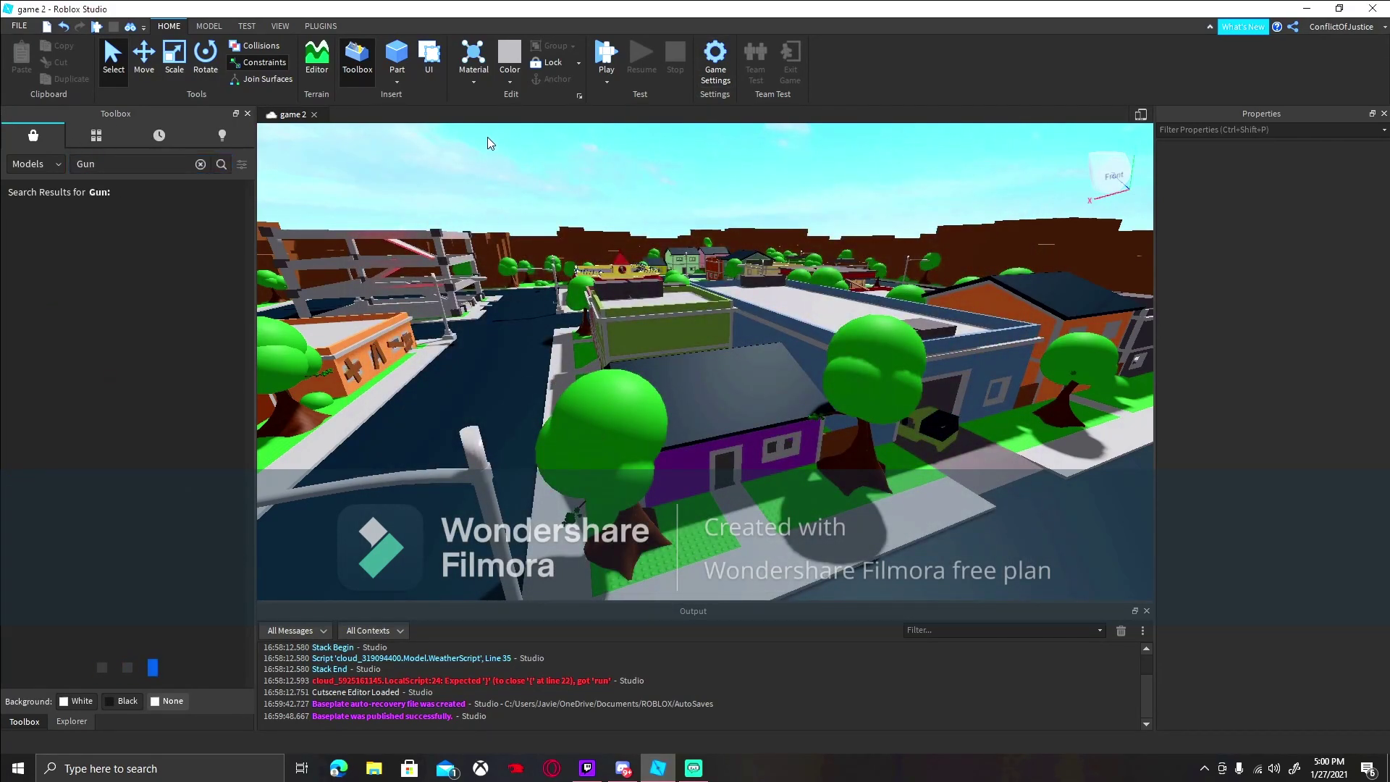
{"action": "key", "text": "a"}
{"action": "right_click_drag", "start_coordinate": [492, 154], "coordinate": [492, 154]}
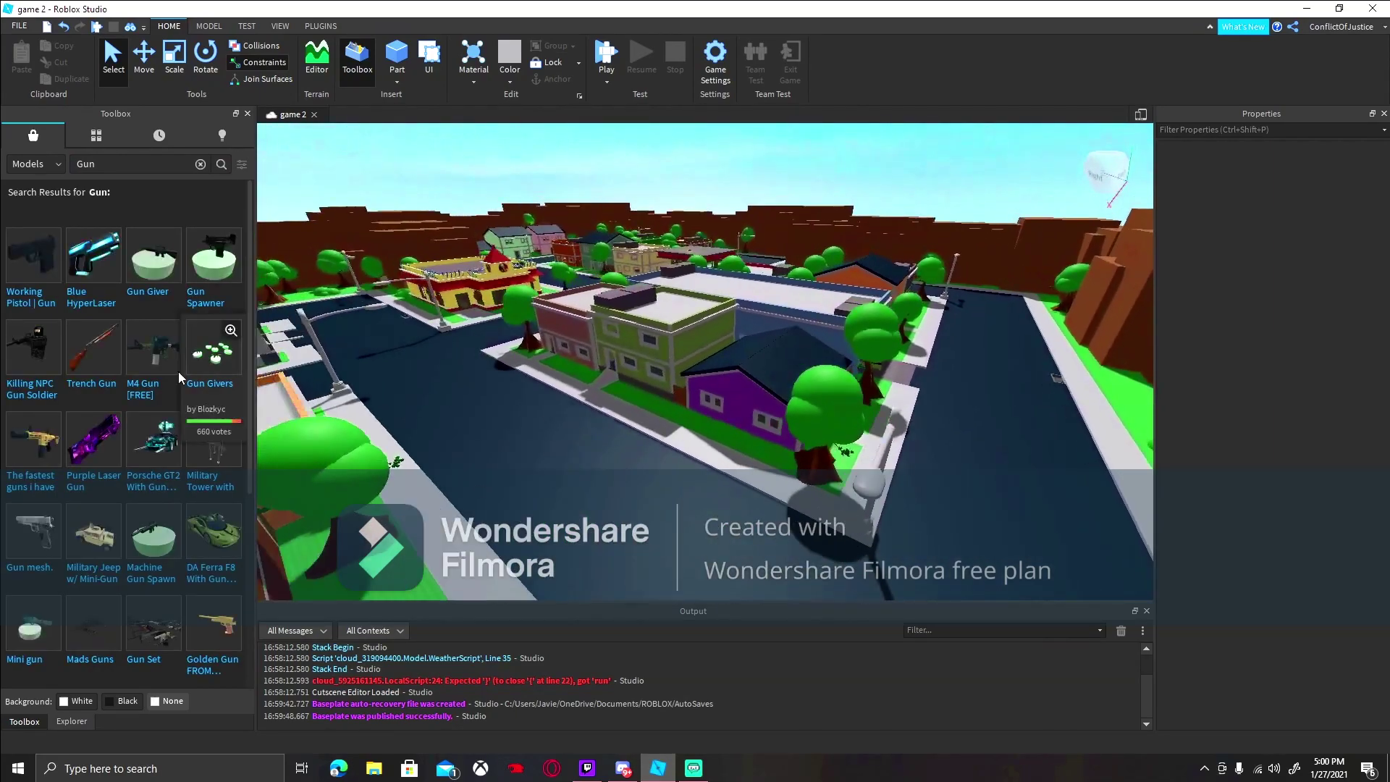
Insert the free M4 Gun model and put it into the starter pack.
{"action": "left_click", "coordinate": [153, 362]}
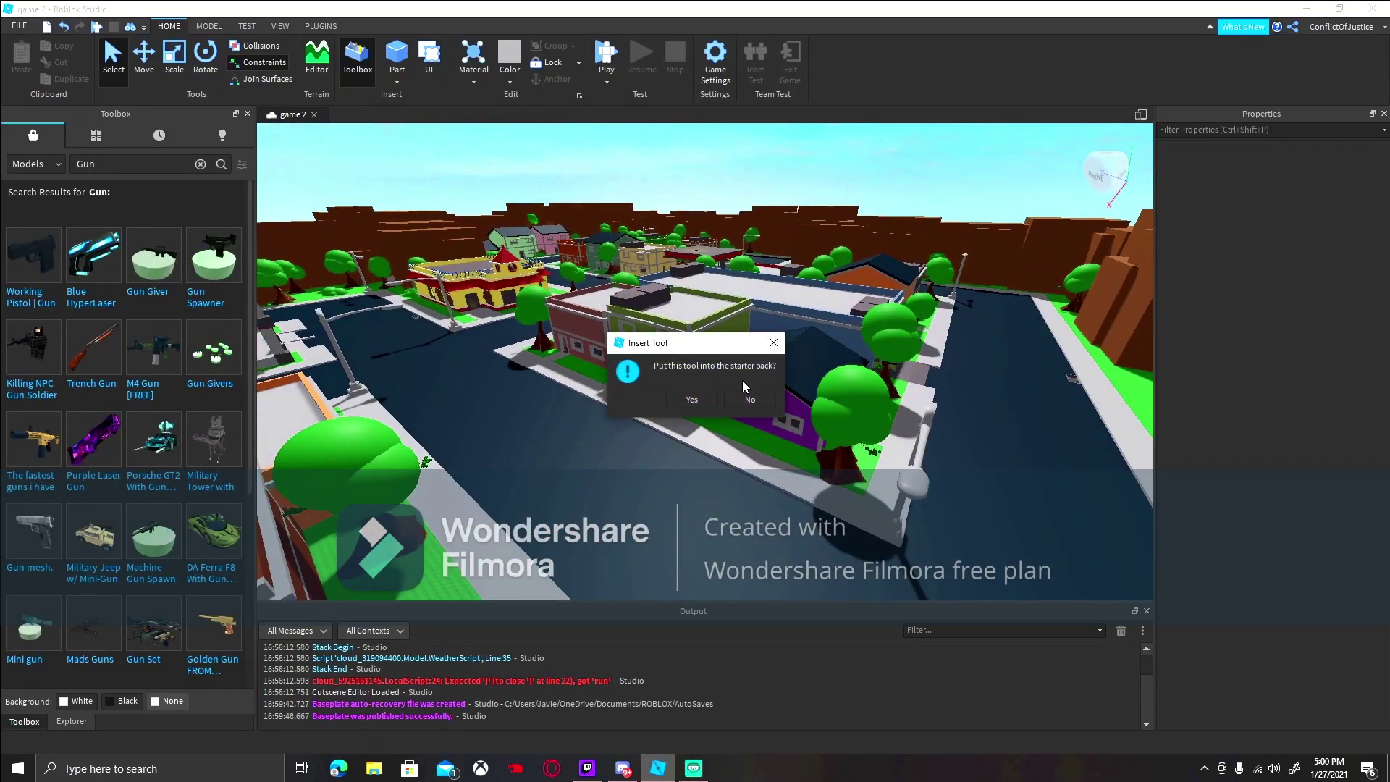
{"action": "left_click", "coordinate": [692, 400]}
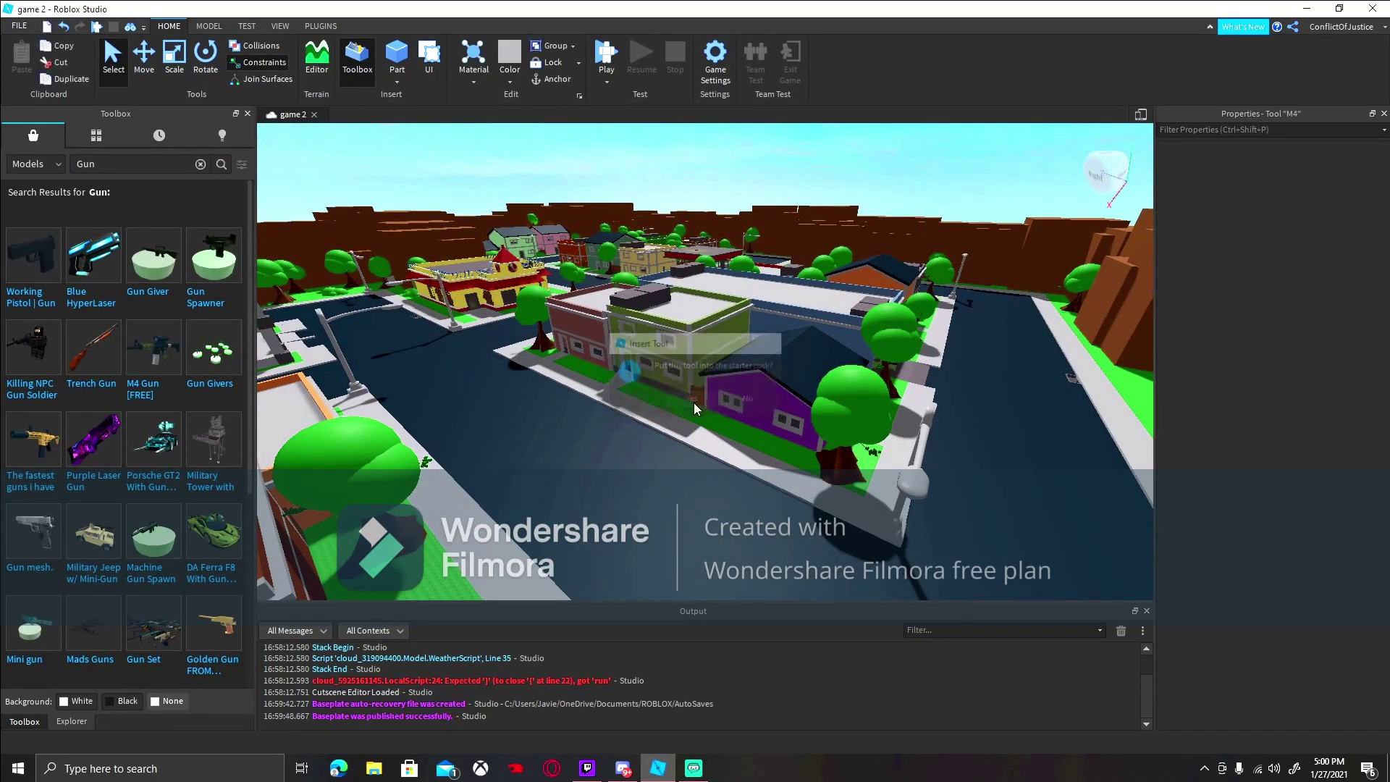
Find the M4 tool under StarterPack in the object hierarchy, examine its contents and return to the model library.
{"action": "left_click", "coordinate": [68, 722]}
{"action": "scroll", "coordinate": [141, 315], "scroll_direction": "down", "scroll_amount": 5}
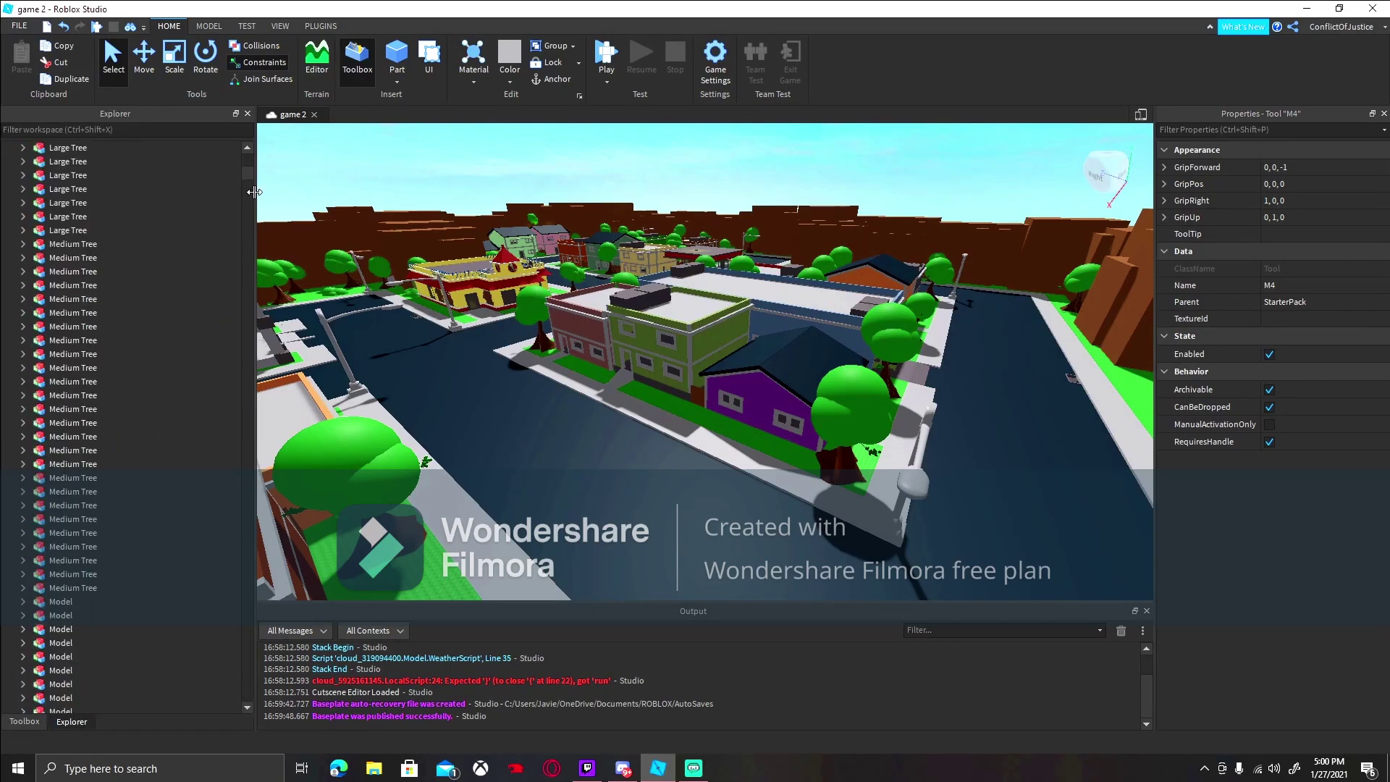
{"action": "left_click_drag", "start_coordinate": [247, 174], "coordinate": [241, 101]}
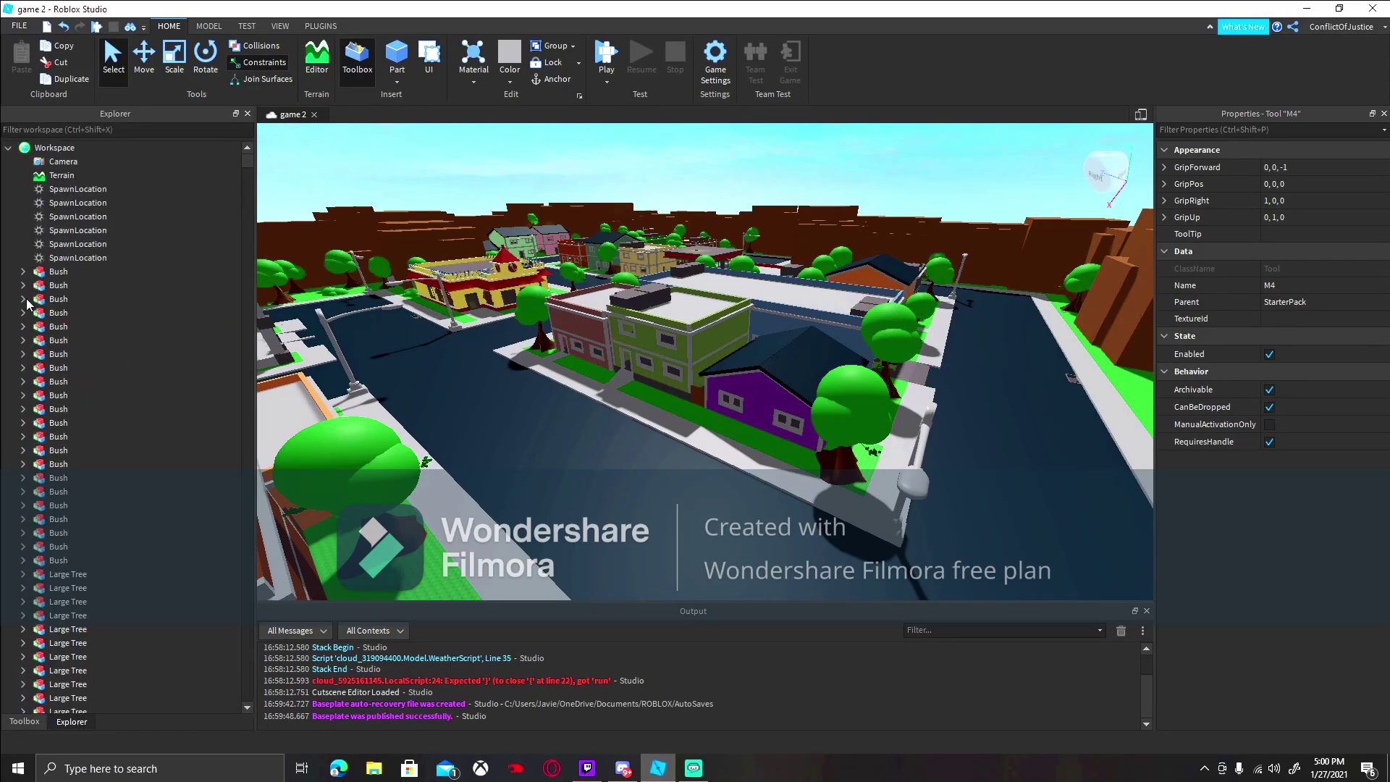
{"action": "left_click_drag", "start_coordinate": [65, 271], "coordinate": [81, 644]}
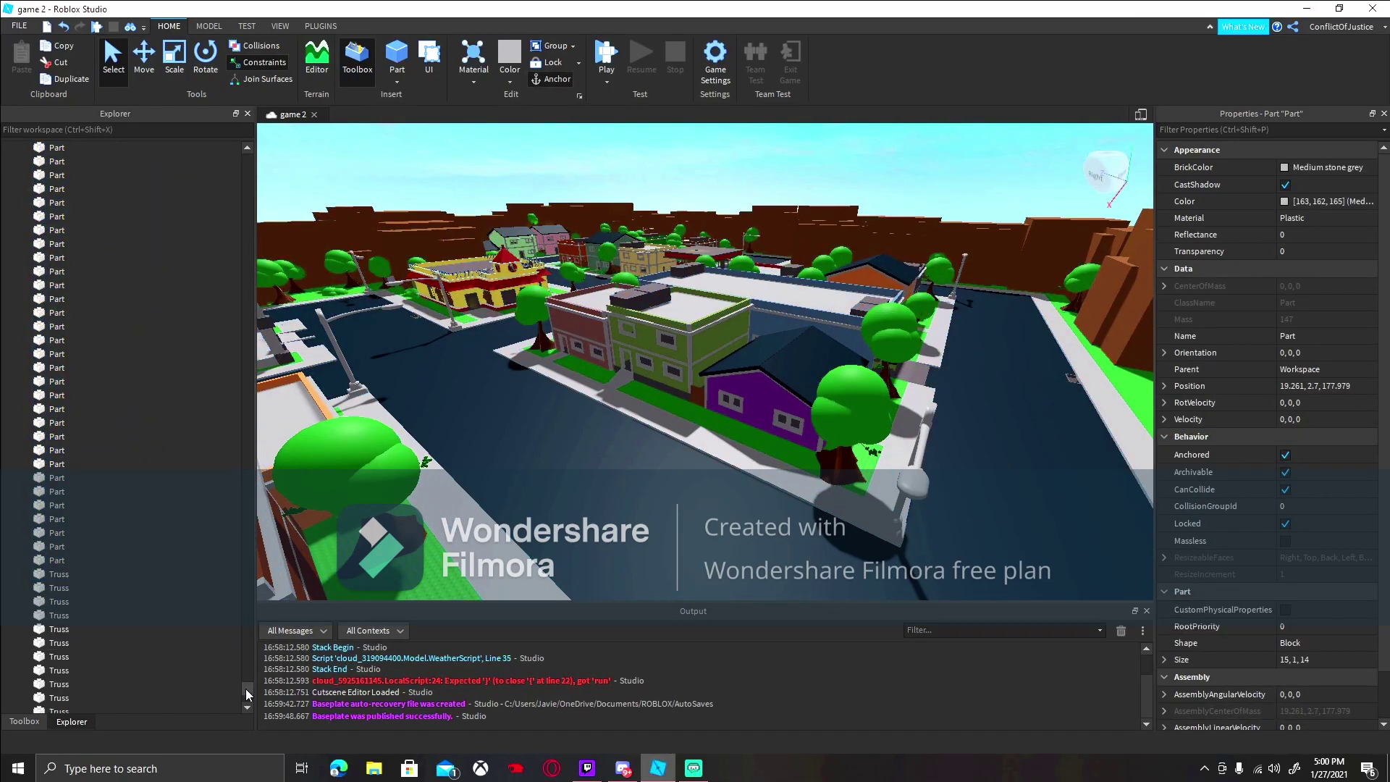
{"action": "scroll", "coordinate": [245, 693], "scroll_direction": "down", "scroll_amount": 6}
{"action": "left_click", "coordinate": [8, 642]}
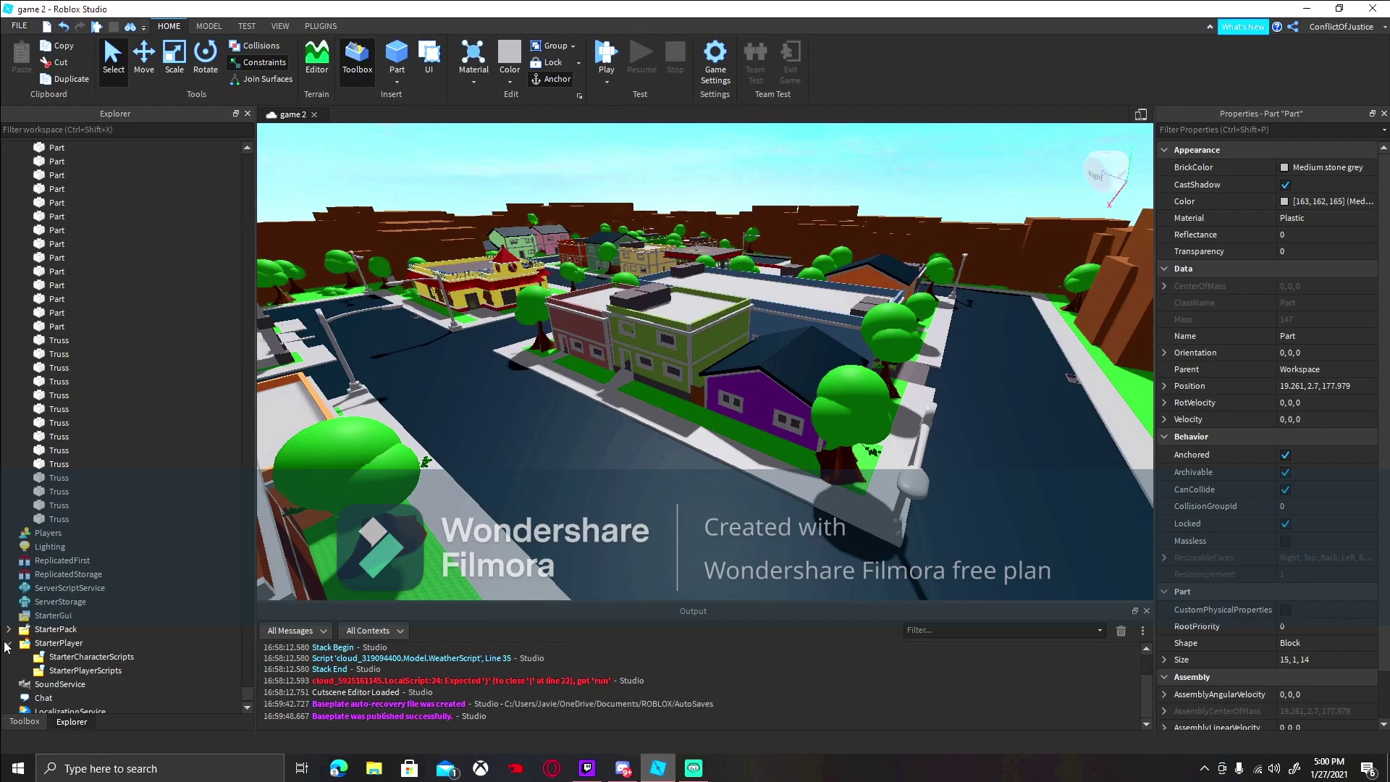
{"action": "left_click", "coordinate": [8, 642]}
{"action": "left_click", "coordinate": [8, 628]}
{"action": "left_click", "coordinate": [23, 643]}
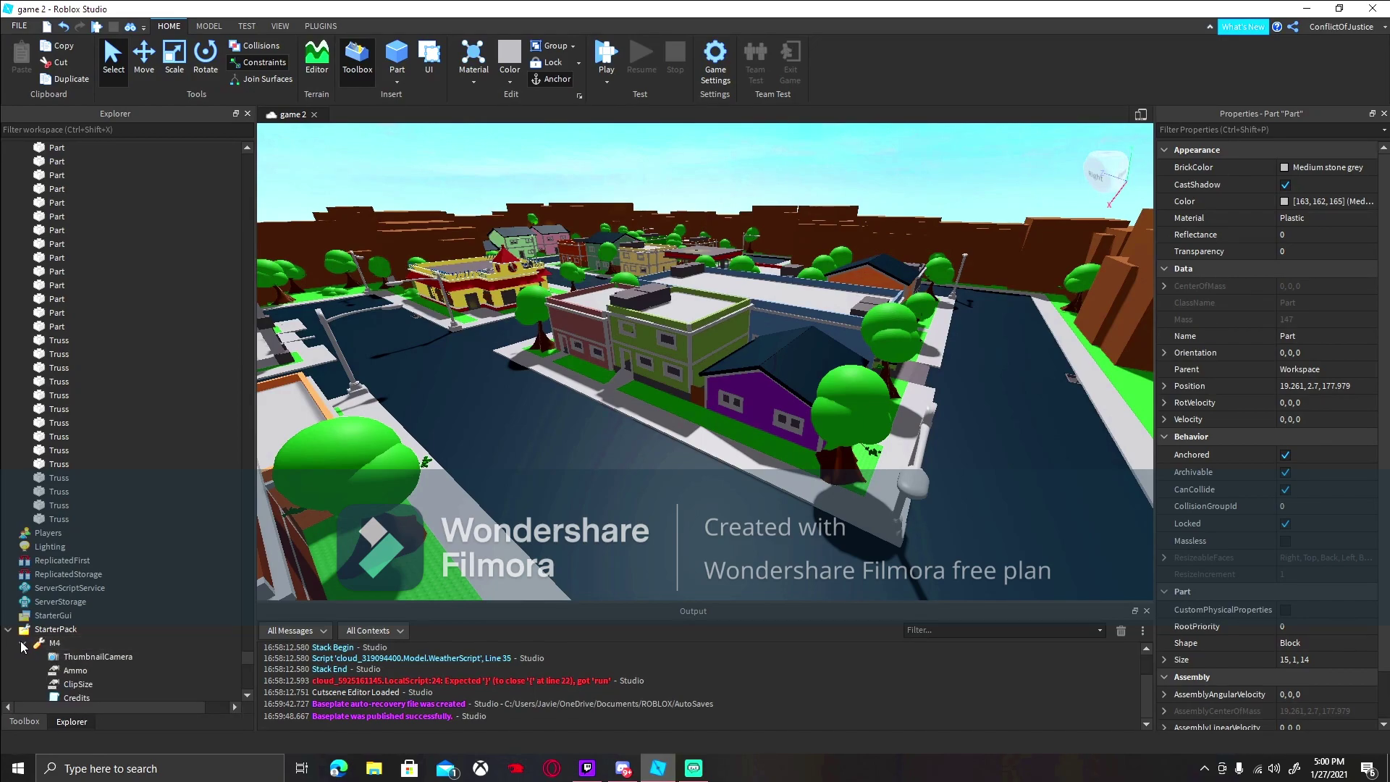
{"action": "left_click", "coordinate": [23, 642]}
{"action": "left_click", "coordinate": [8, 629]}
{"action": "left_click", "coordinate": [27, 721]}
Set the game's avatar type to R6, then save the game settings and confirm the change.
{"action": "right_click_drag", "start_coordinate": [404, 426], "coordinate": [404, 425]}
{"action": "key", "text": "s"}
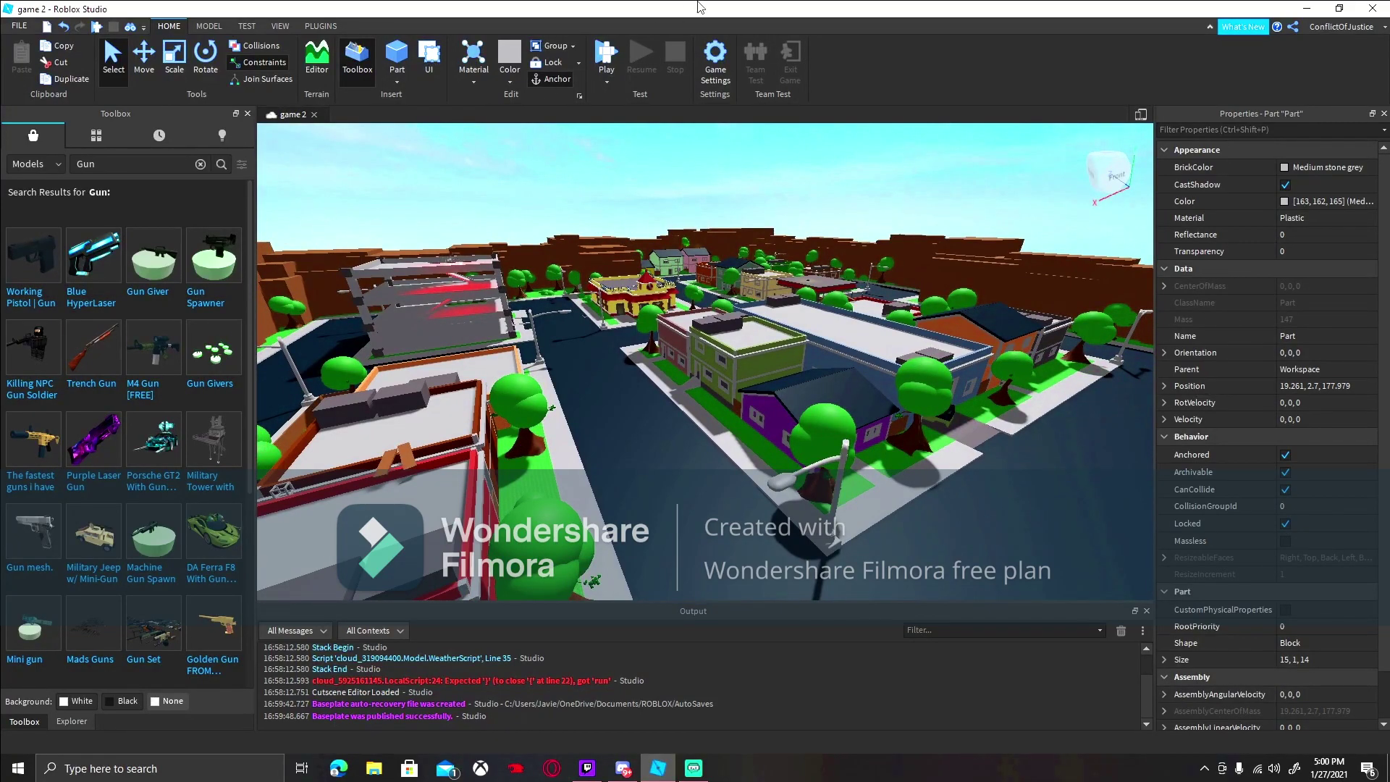
{"action": "left_click", "coordinate": [724, 76]}
{"action": "left_click", "coordinate": [422, 375]}
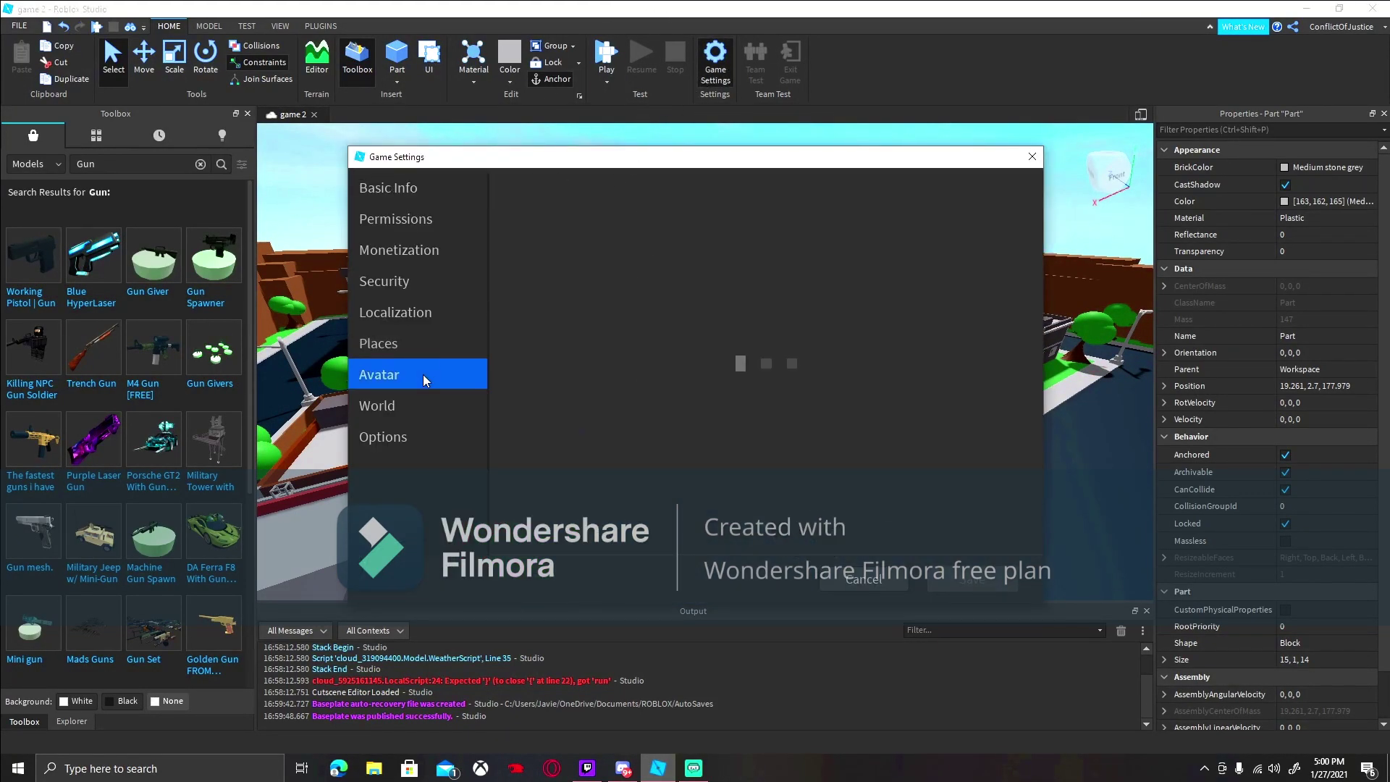
{"action": "left_click", "coordinate": [643, 298]}
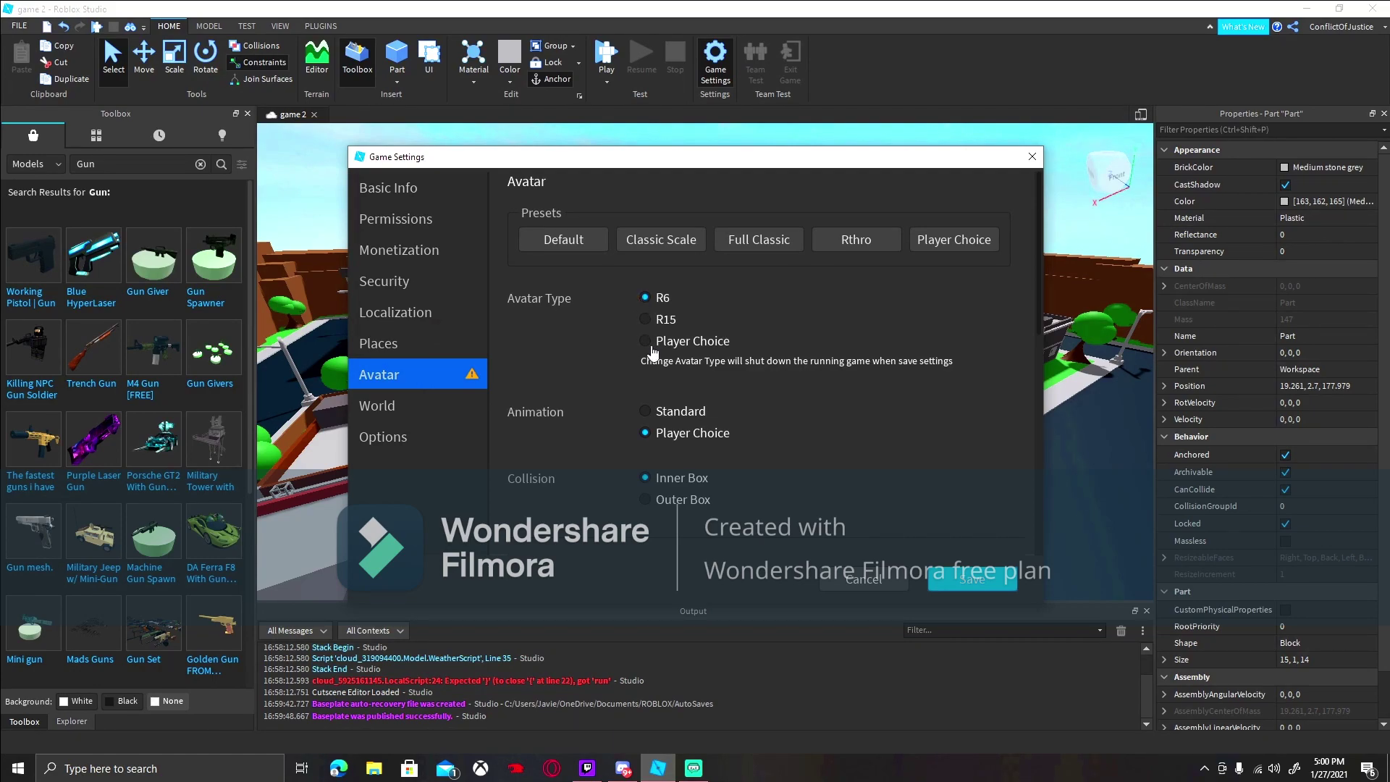
{"action": "left_click", "coordinate": [952, 584]}
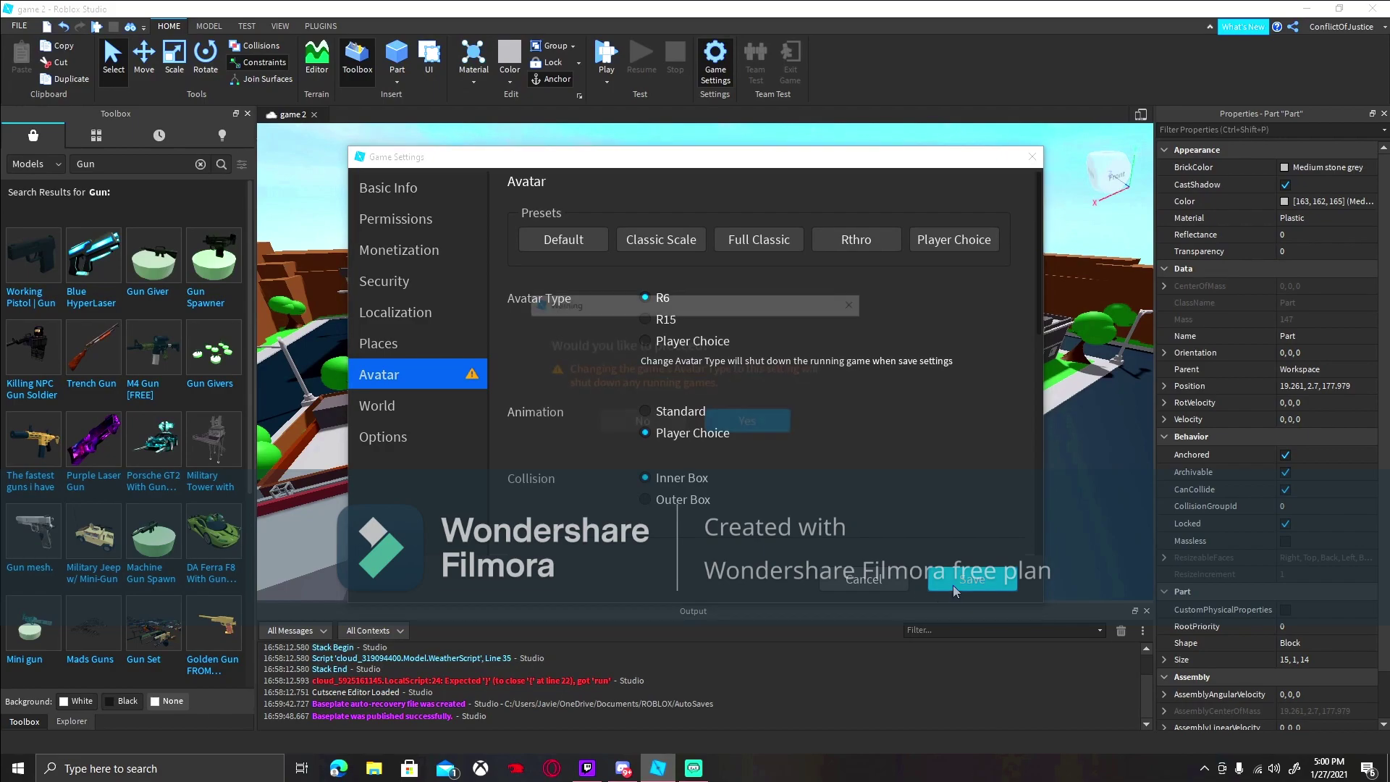
{"action": "left_click", "coordinate": [750, 423]}
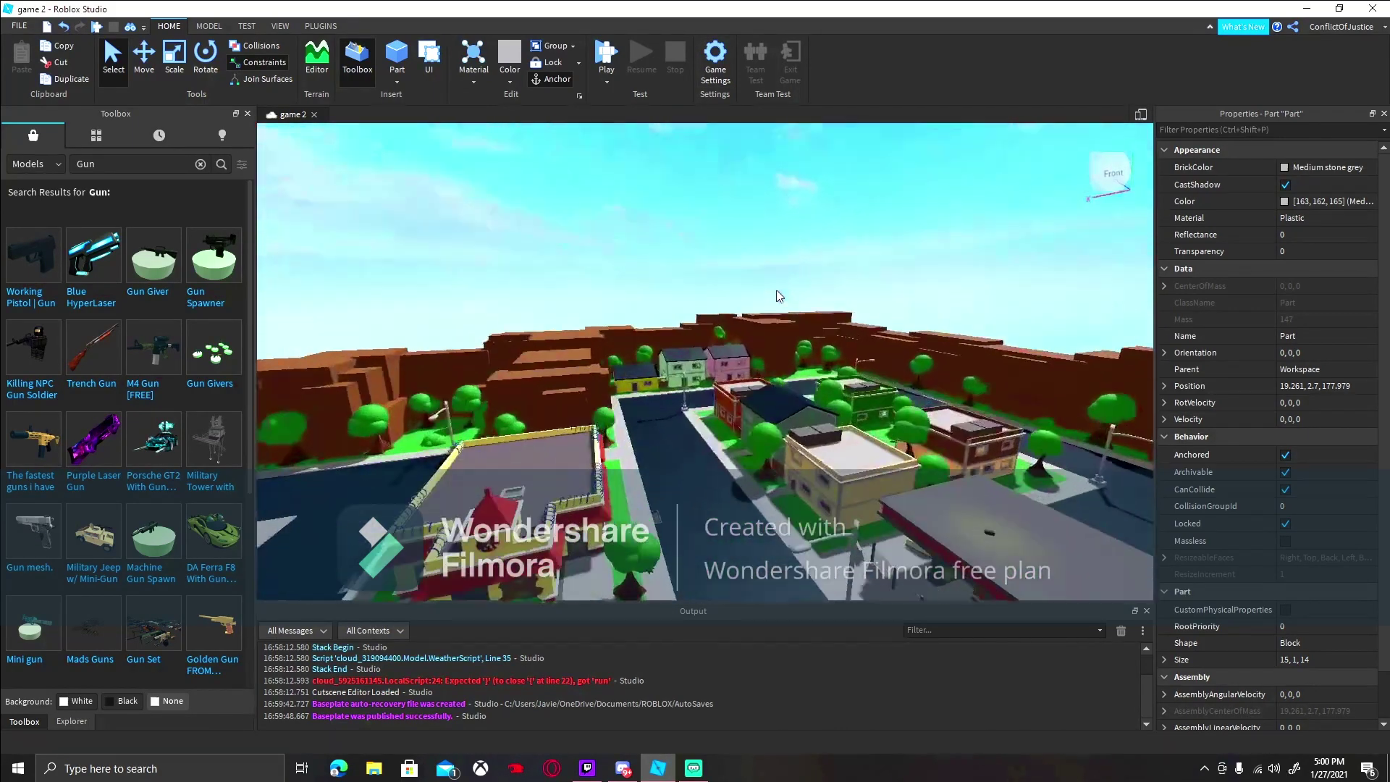
Search the free model library for "leaderboard" and insert the Kills/Deaths leaderboard script.
{"action": "key", "text": "w"}
{"action": "right_click_drag", "start_coordinate": [776, 291], "coordinate": [770, 288]}
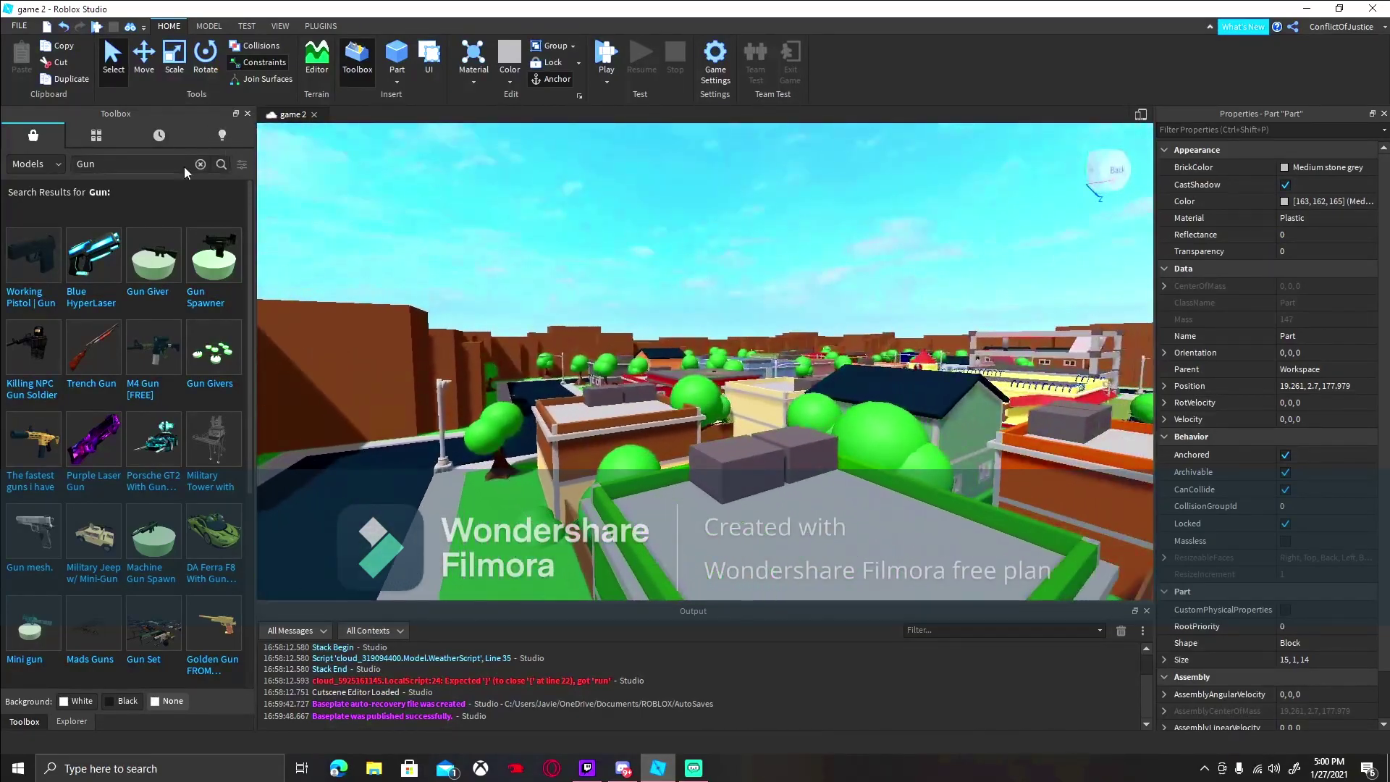
{"action": "type", "text": "leader"}
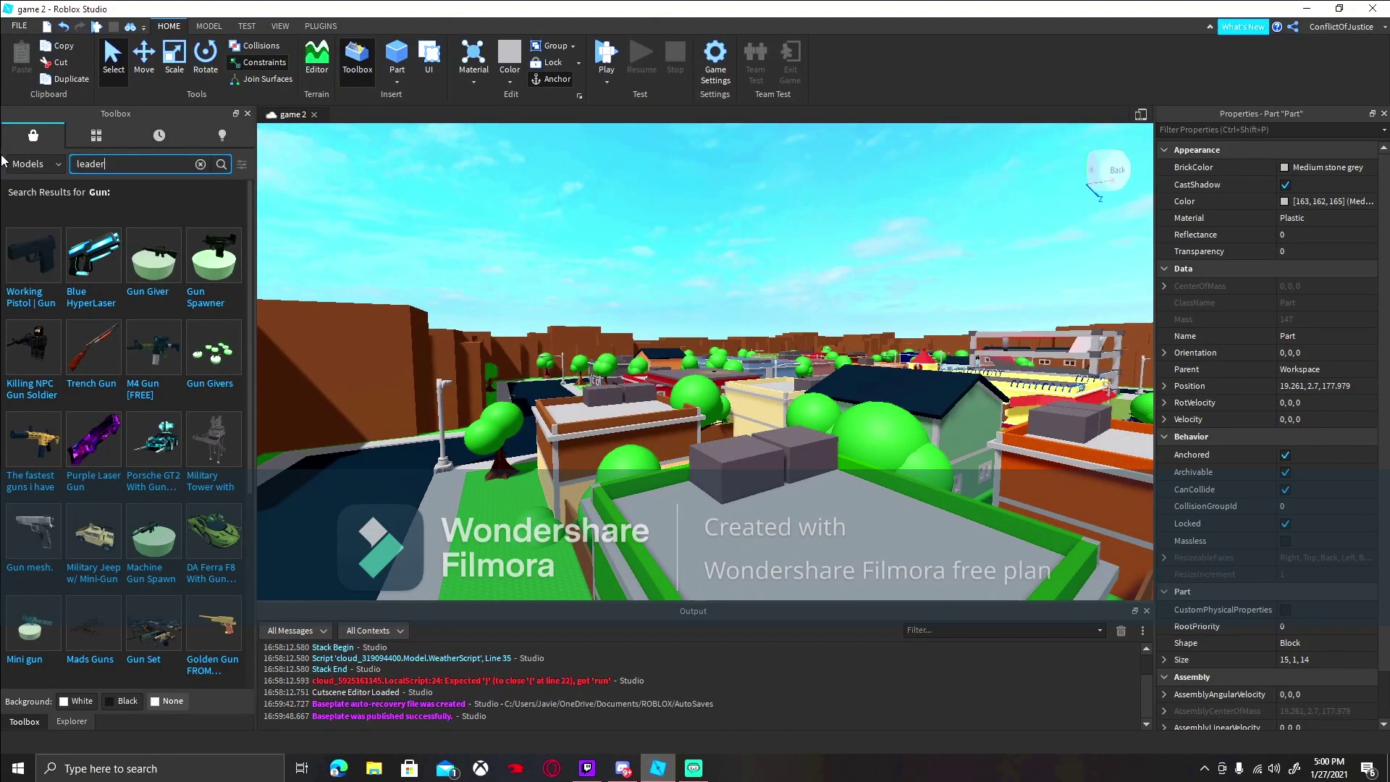
{"action": "type", "text": "board"}
{"action": "key", "text": "Return"}
{"action": "key", "text": "s"}
{"action": "right_click_drag", "start_coordinate": [460, 255], "coordinate": [453, 262]}
{"action": "key", "text": "a"}
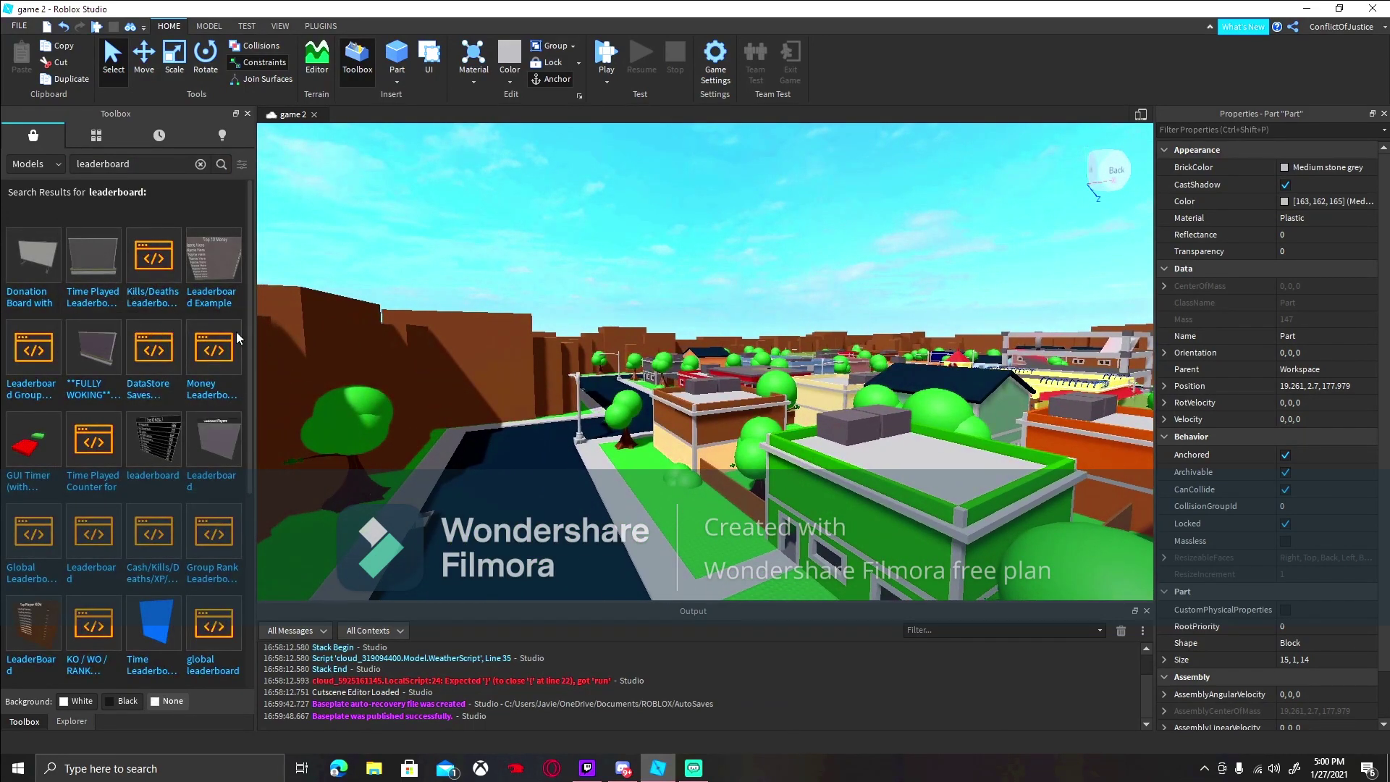
{"action": "left_click", "coordinate": [150, 272]}
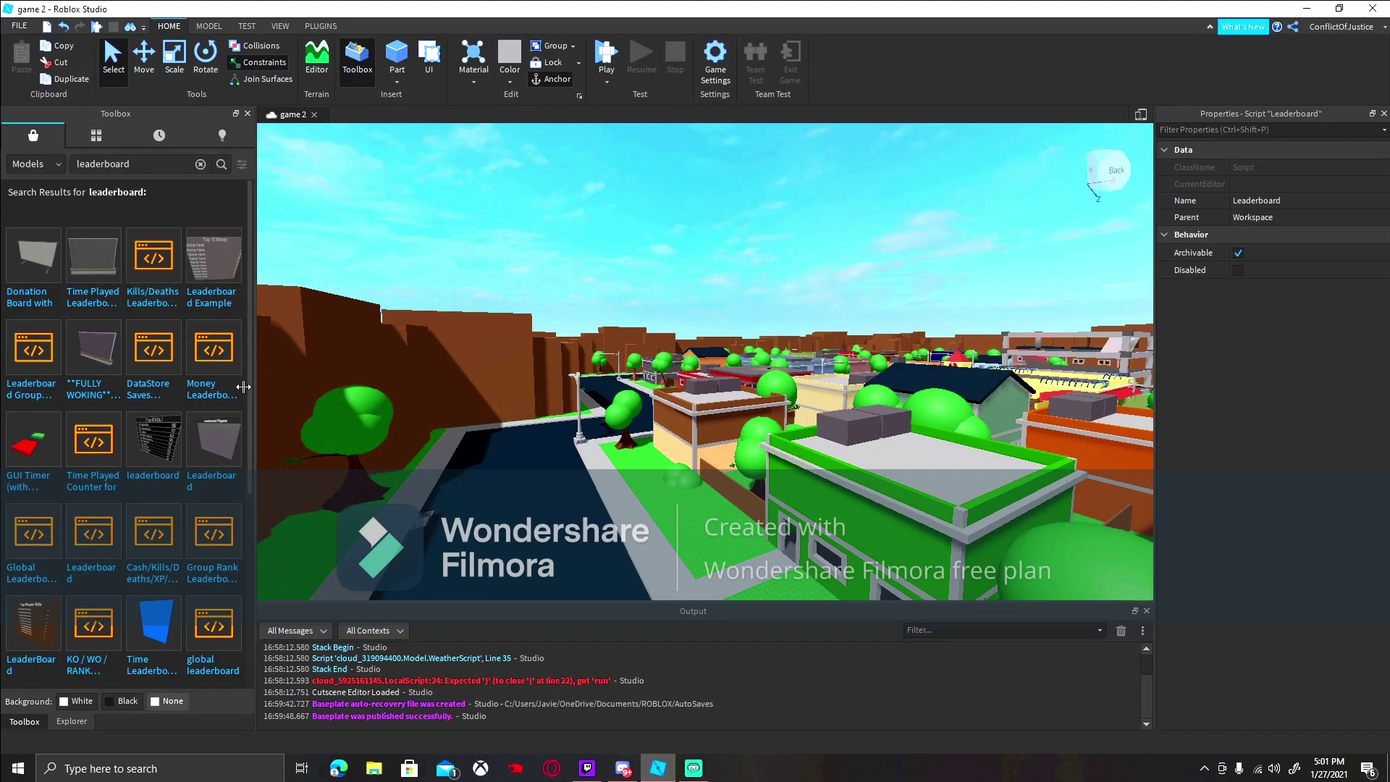
Open the inserted Leaderboard script to view its code, close it and return to the model library.
{"action": "left_click", "coordinate": [71, 721]}
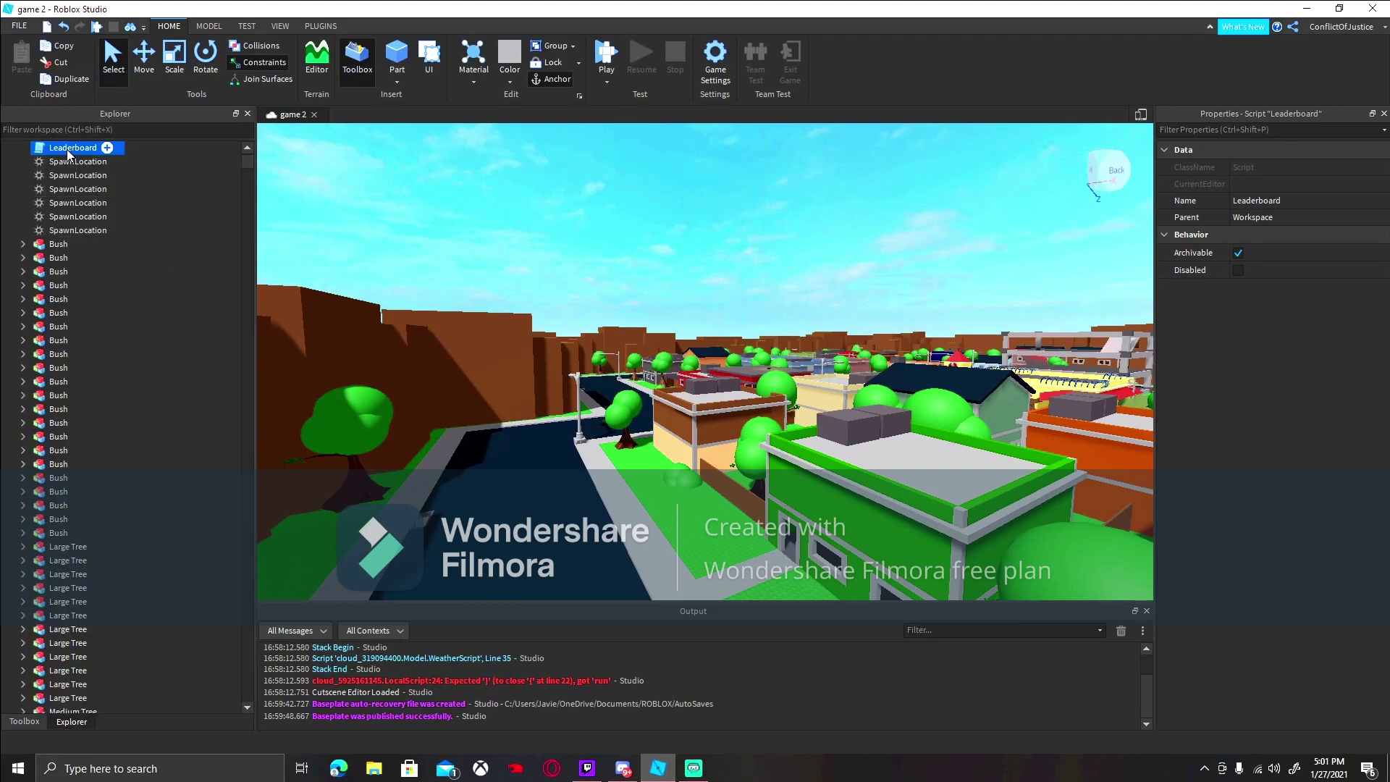
{"action": "double_click", "coordinate": [71, 148]}
{"action": "left_click", "coordinate": [409, 114]}
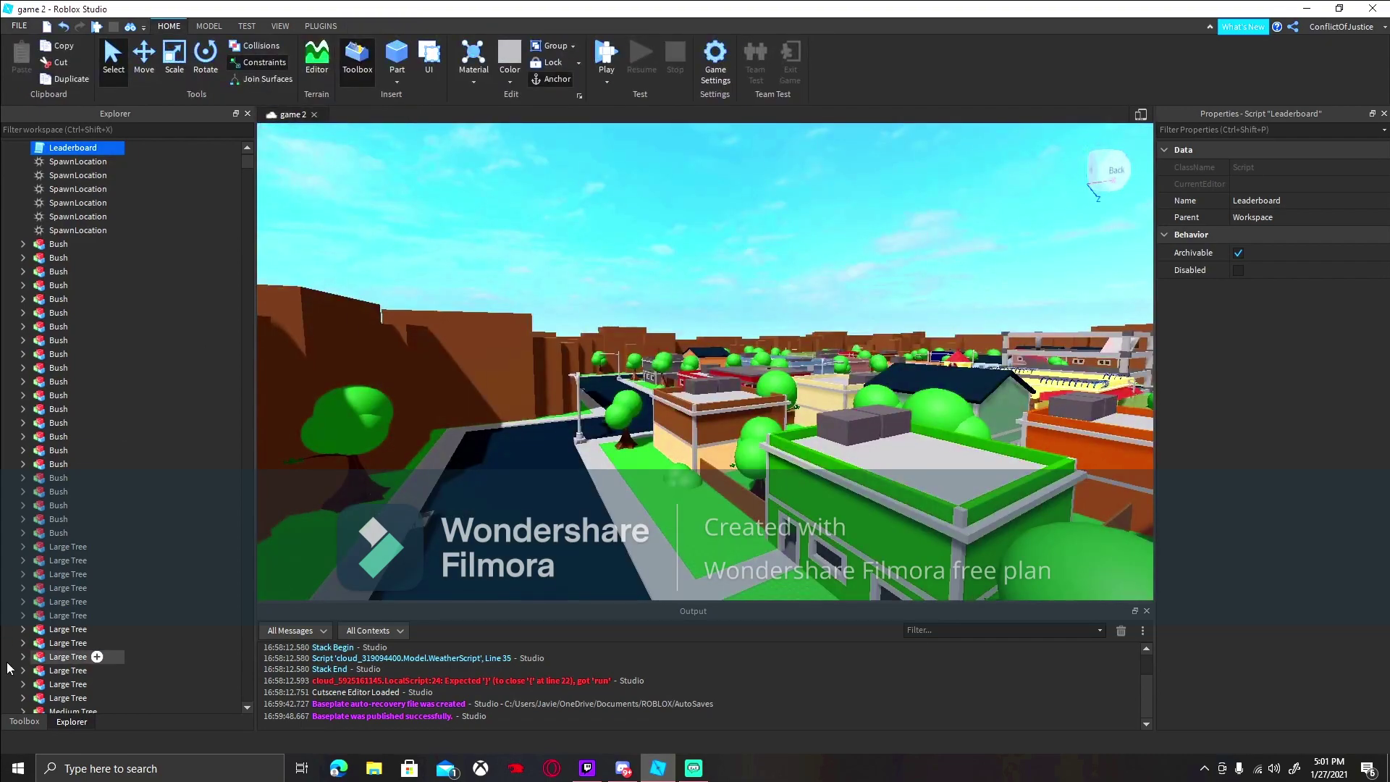
{"action": "left_click", "coordinate": [24, 722]}
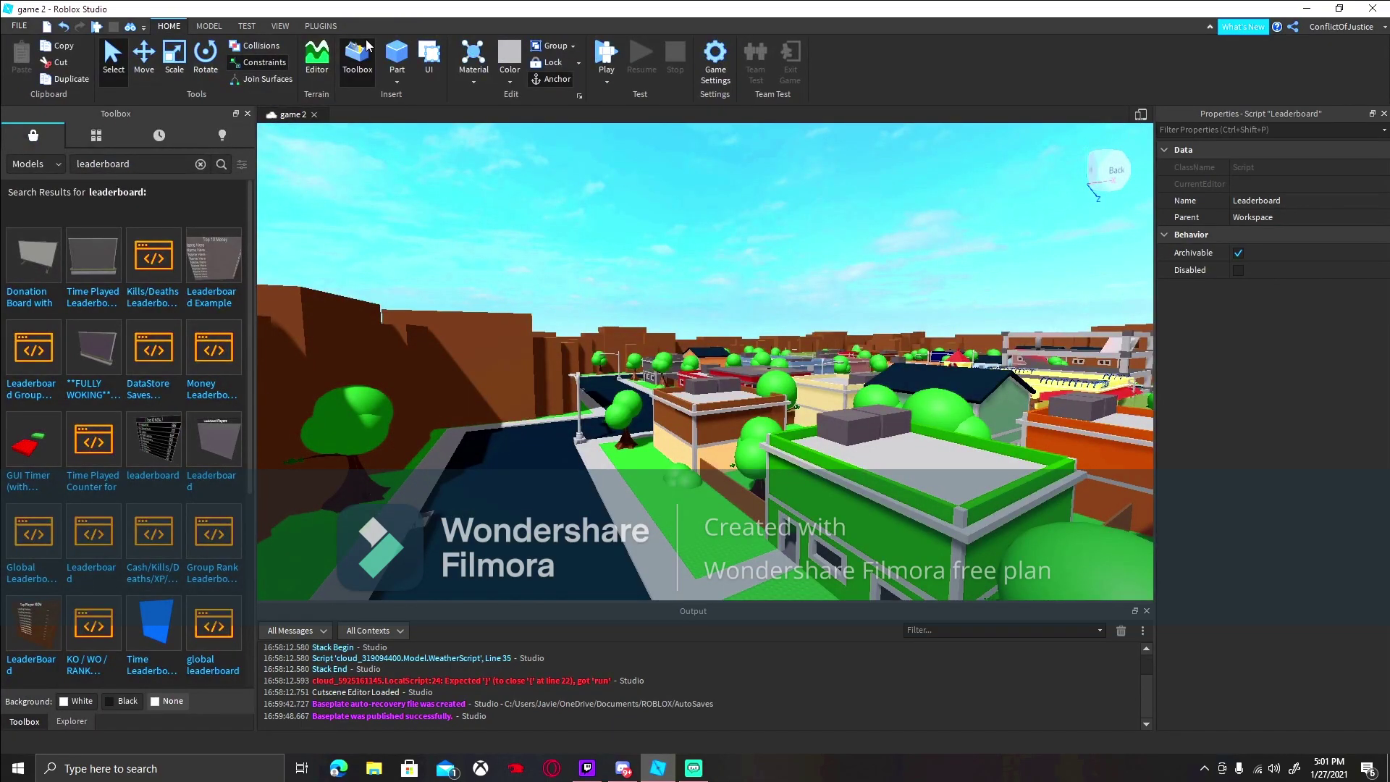
Install the Blood, Fall Damage and Ragdoll tweaks with the Realism Mod plugin and close its window.
{"action": "left_click", "coordinate": [320, 26]}
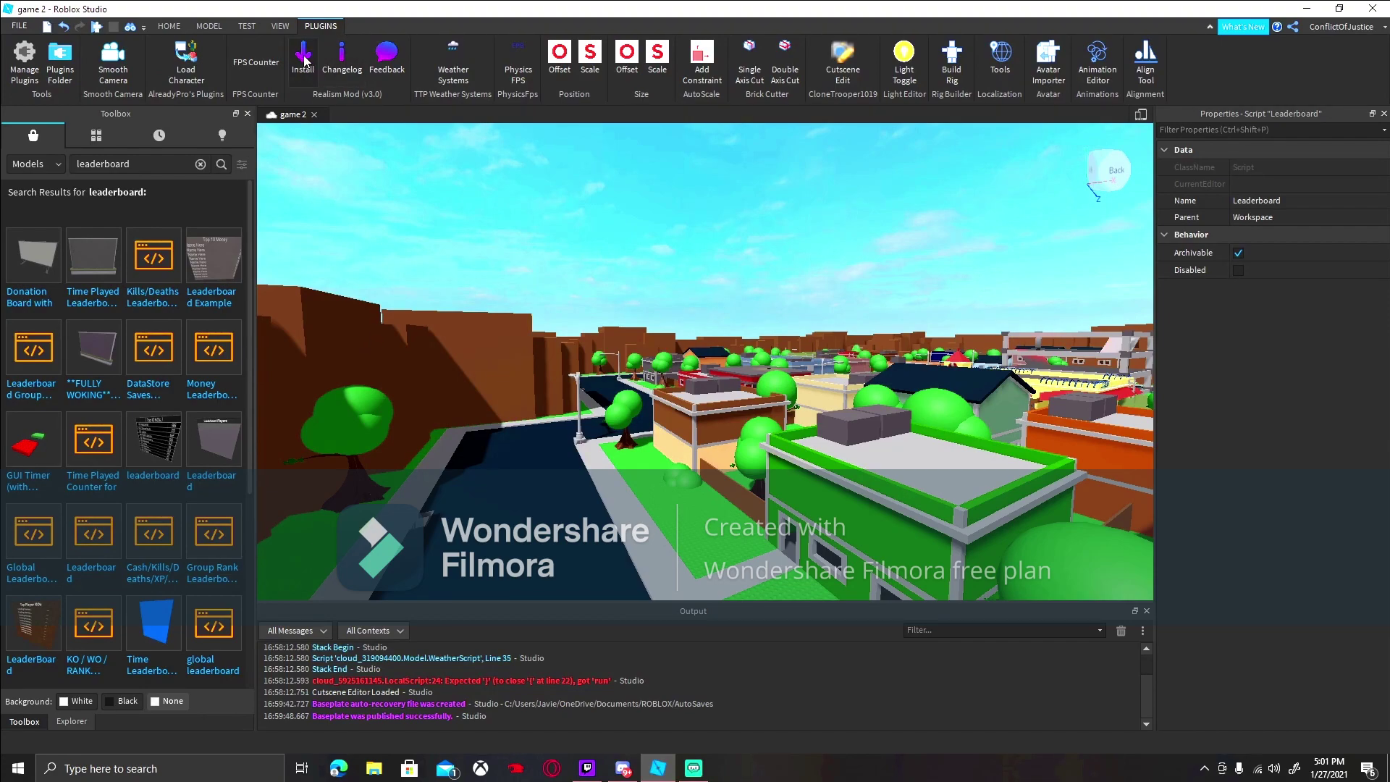
{"action": "left_click", "coordinate": [303, 62]}
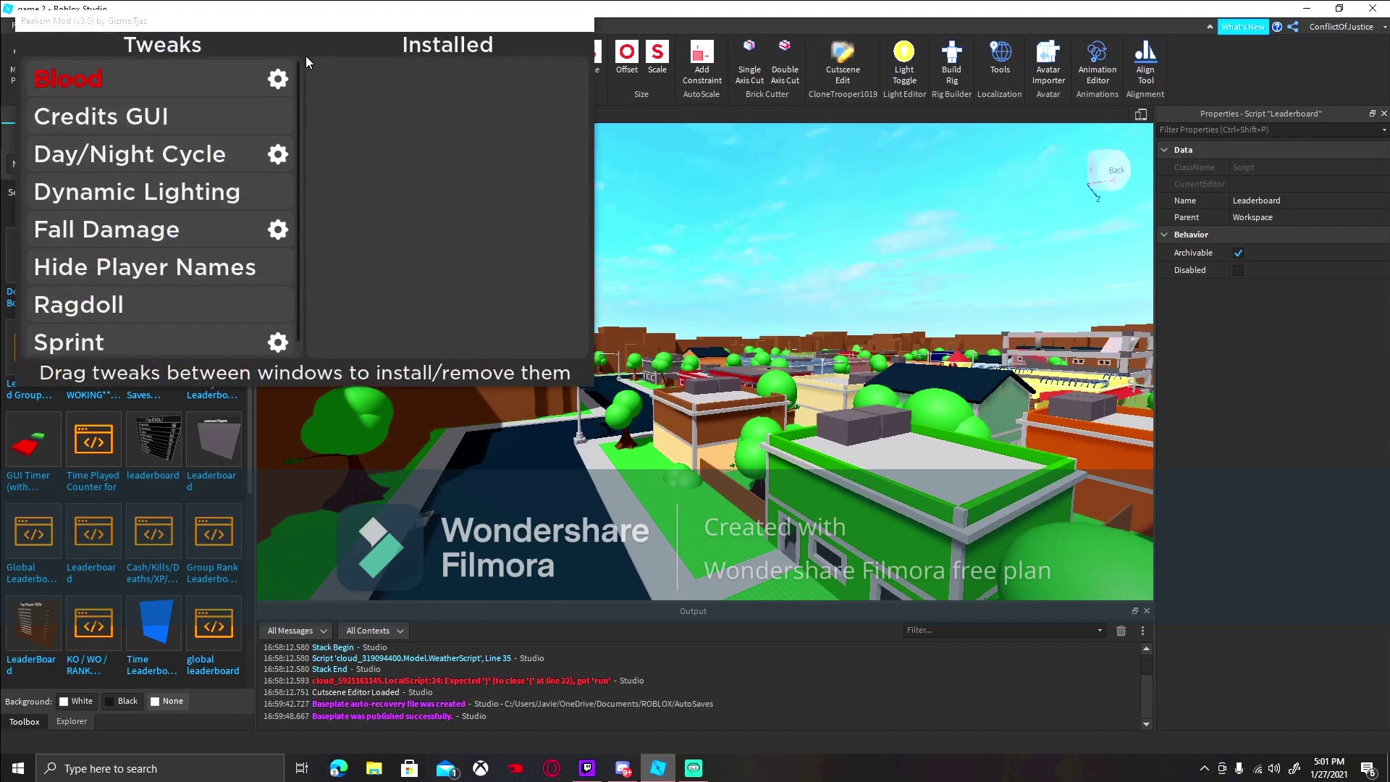
{"action": "left_click_drag", "start_coordinate": [123, 76], "coordinate": [397, 145]}
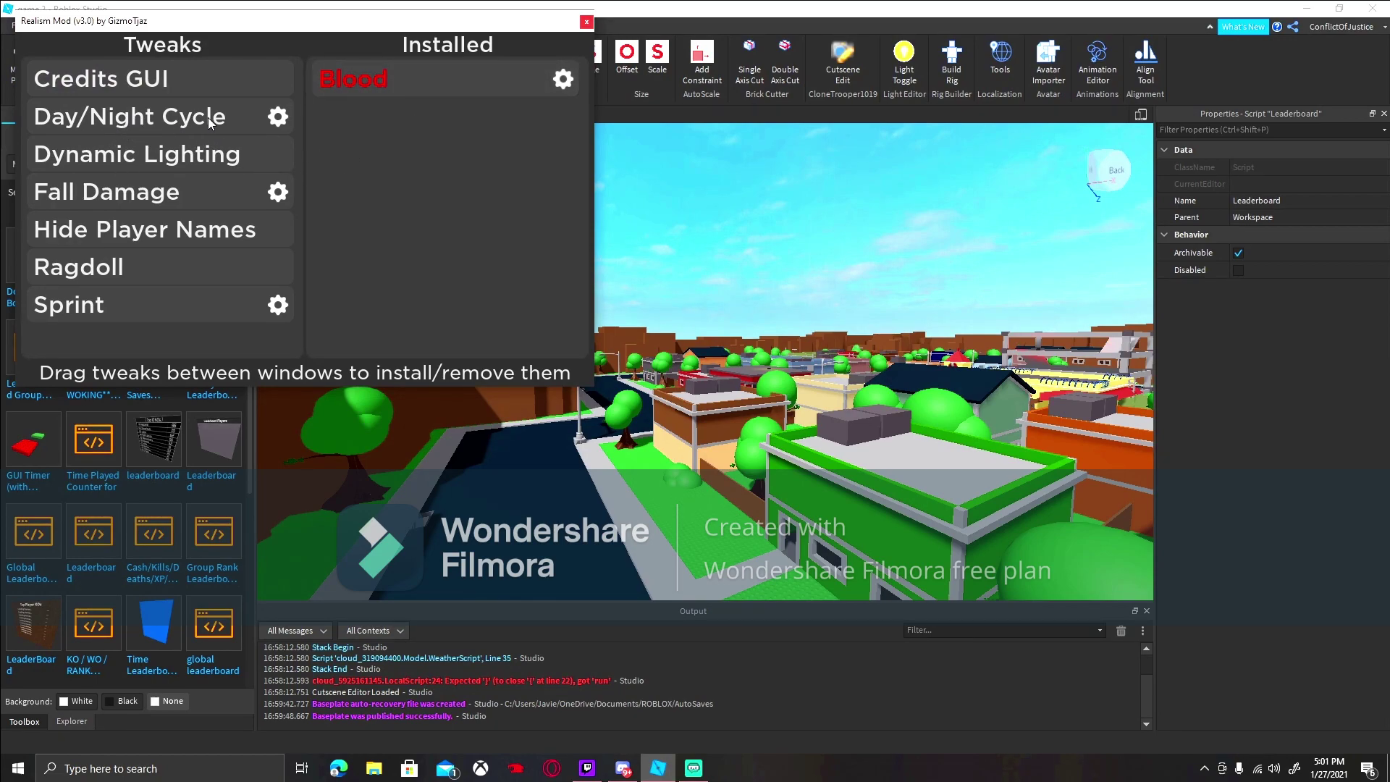
{"action": "left_click_drag", "start_coordinate": [125, 194], "coordinate": [390, 116]}
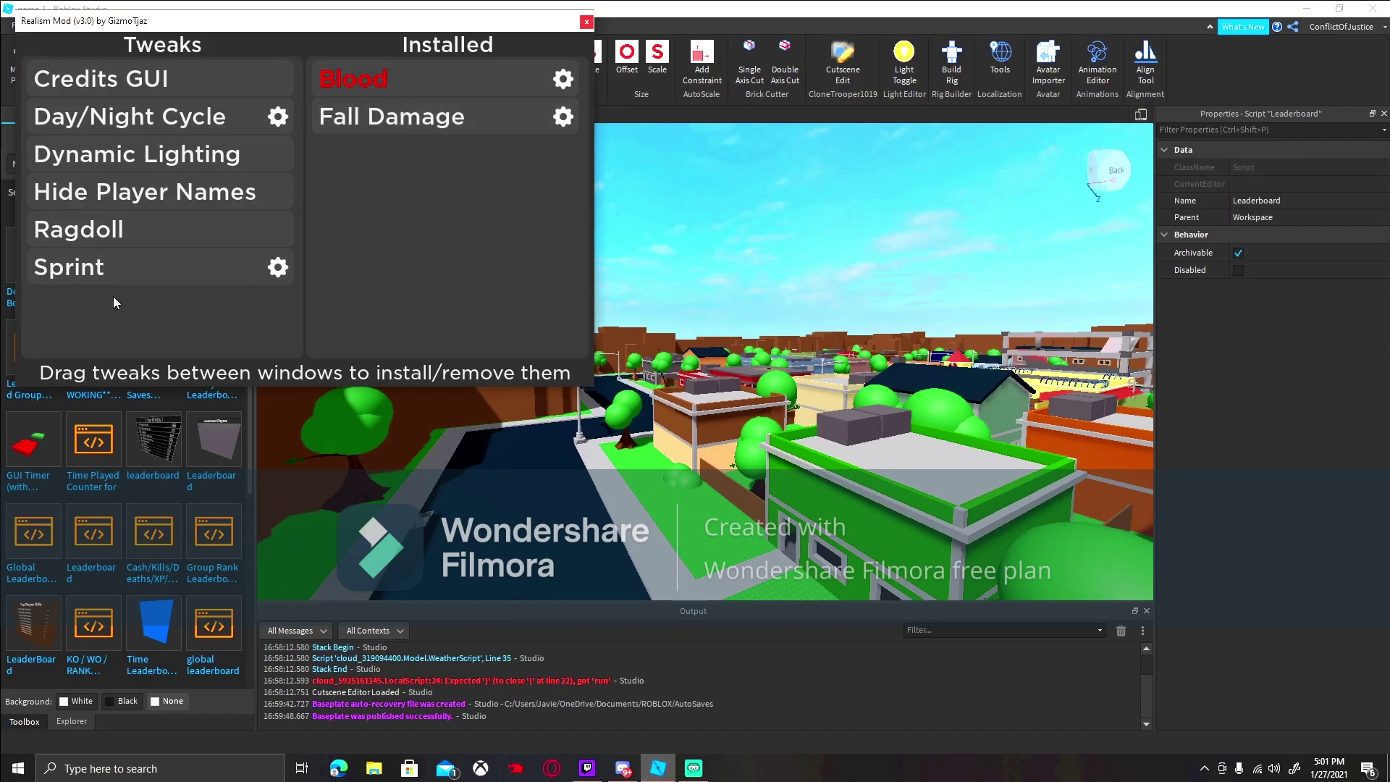
{"action": "left_click_drag", "start_coordinate": [104, 235], "coordinate": [449, 268]}
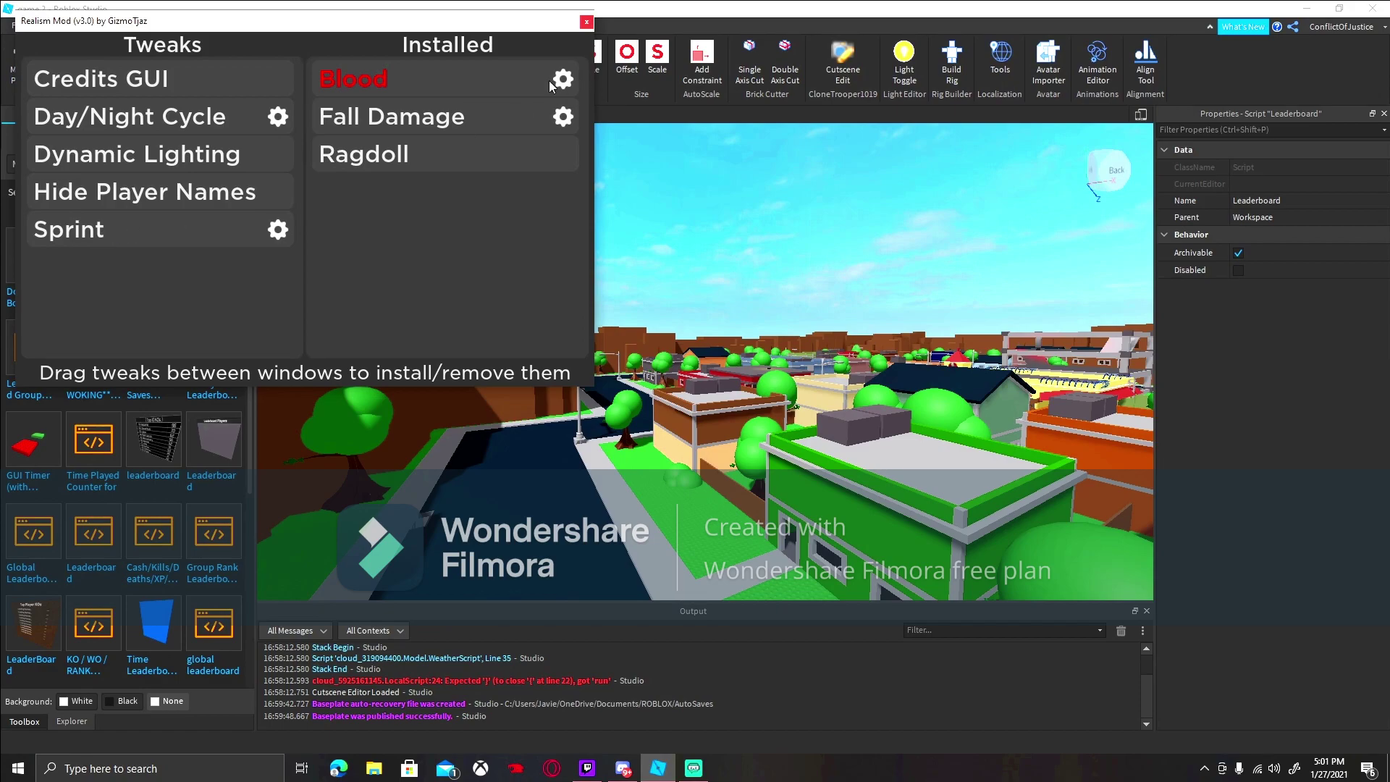
{"action": "left_click", "coordinate": [586, 23]}
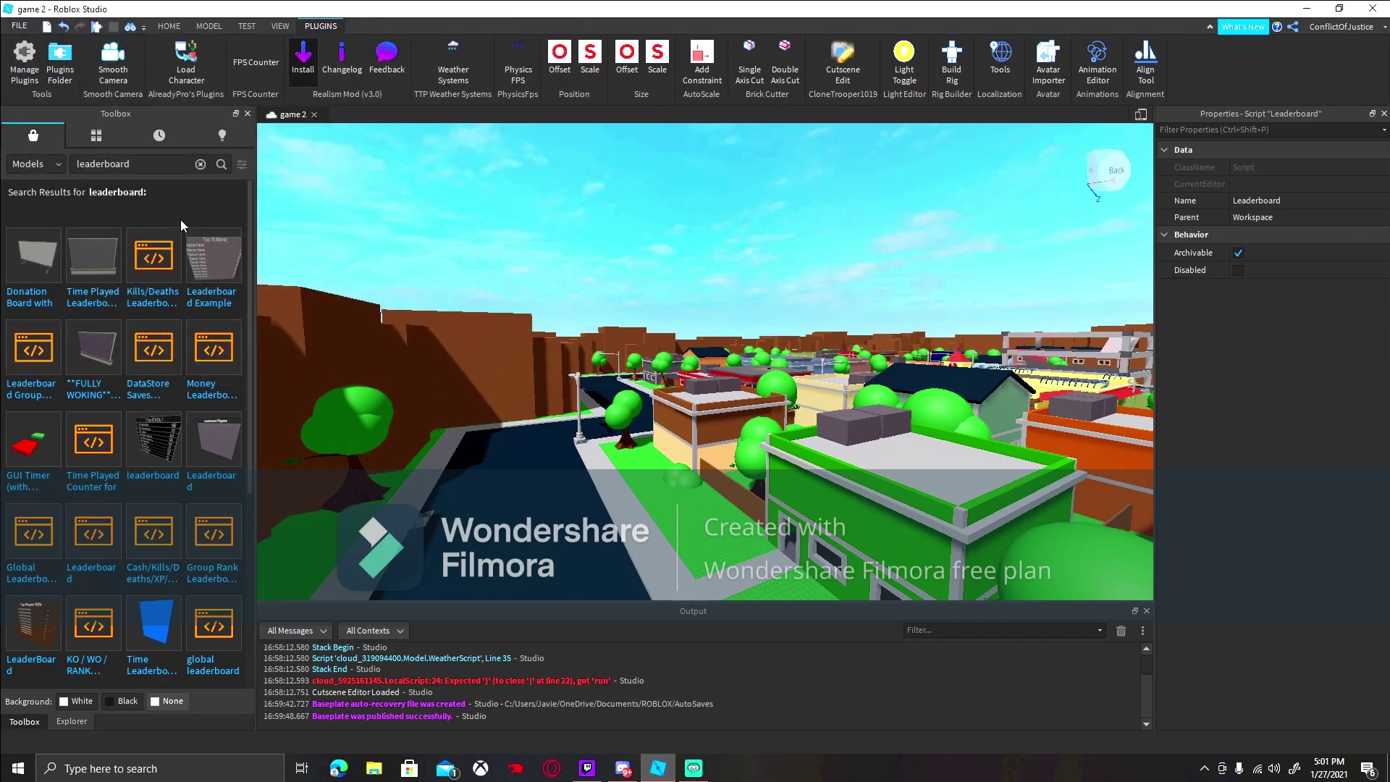
{"action": "scroll", "coordinate": [134, 289], "scroll_direction": "down", "scroll_amount": 5}
{"action": "key", "text": "w"}
{"action": "right_click_drag", "start_coordinate": [627, 281], "coordinate": [627, 281]}
{"action": "key", "text": "w"}
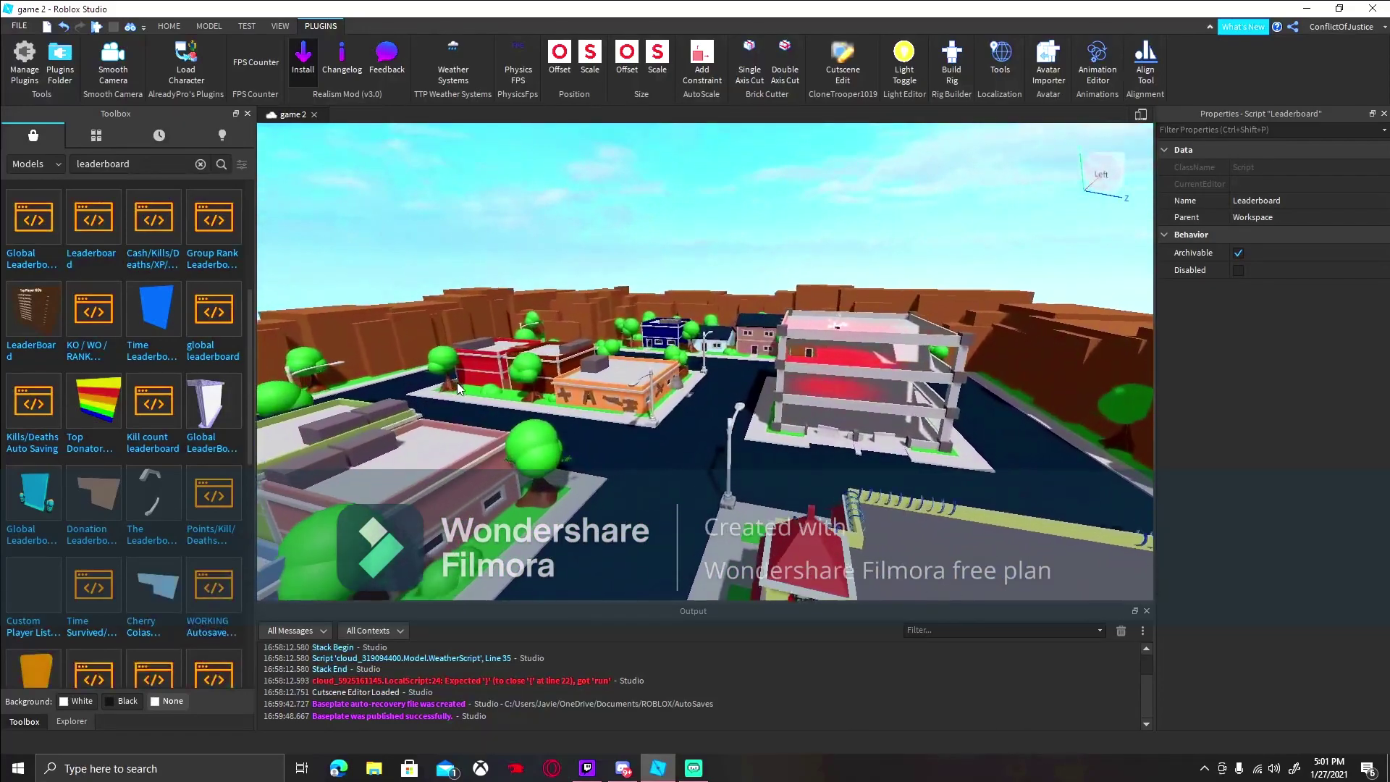
{"action": "key", "text": "w"}
{"action": "right_click_drag", "start_coordinate": [467, 327], "coordinate": [467, 327]}
{"action": "key", "text": "s"}
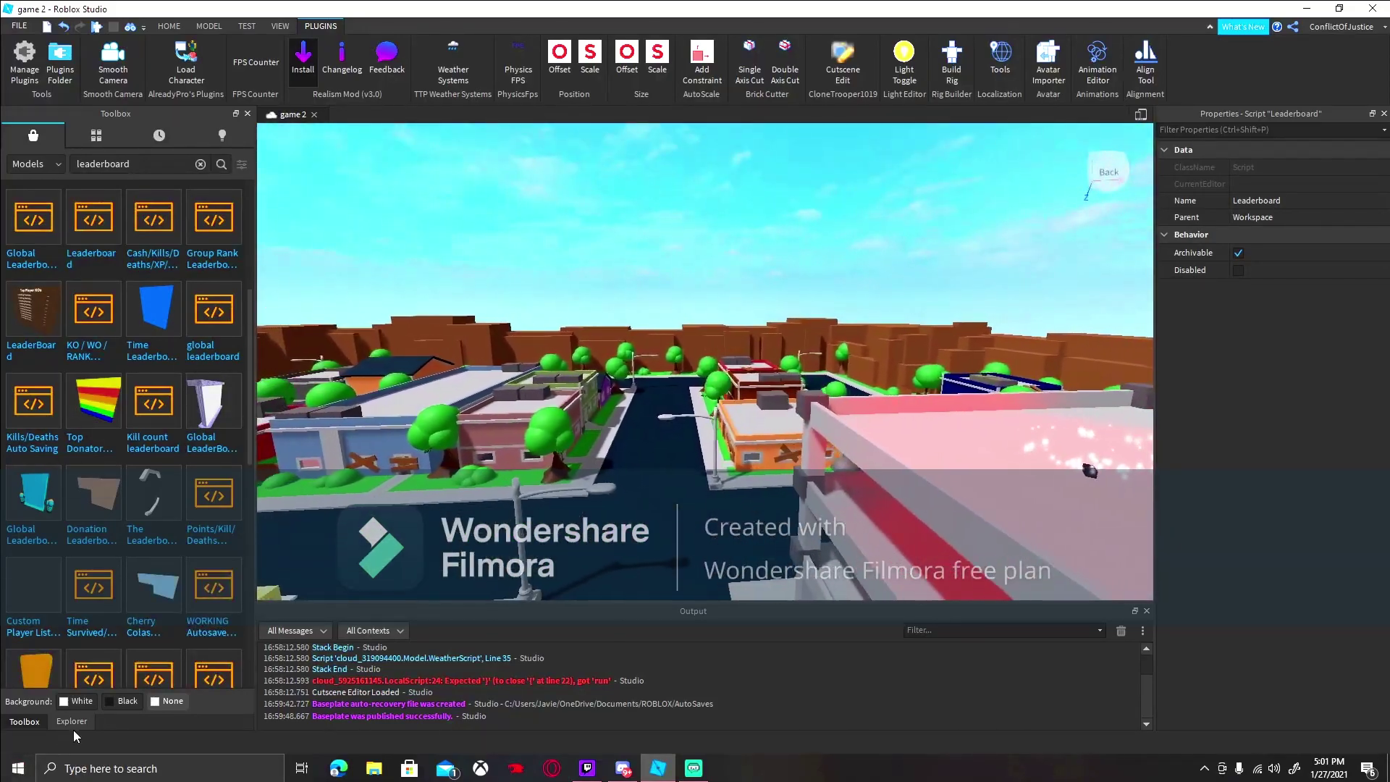
Clear the model library search and switch to the Explorer's object tree.
{"action": "left_click", "coordinate": [200, 163]}
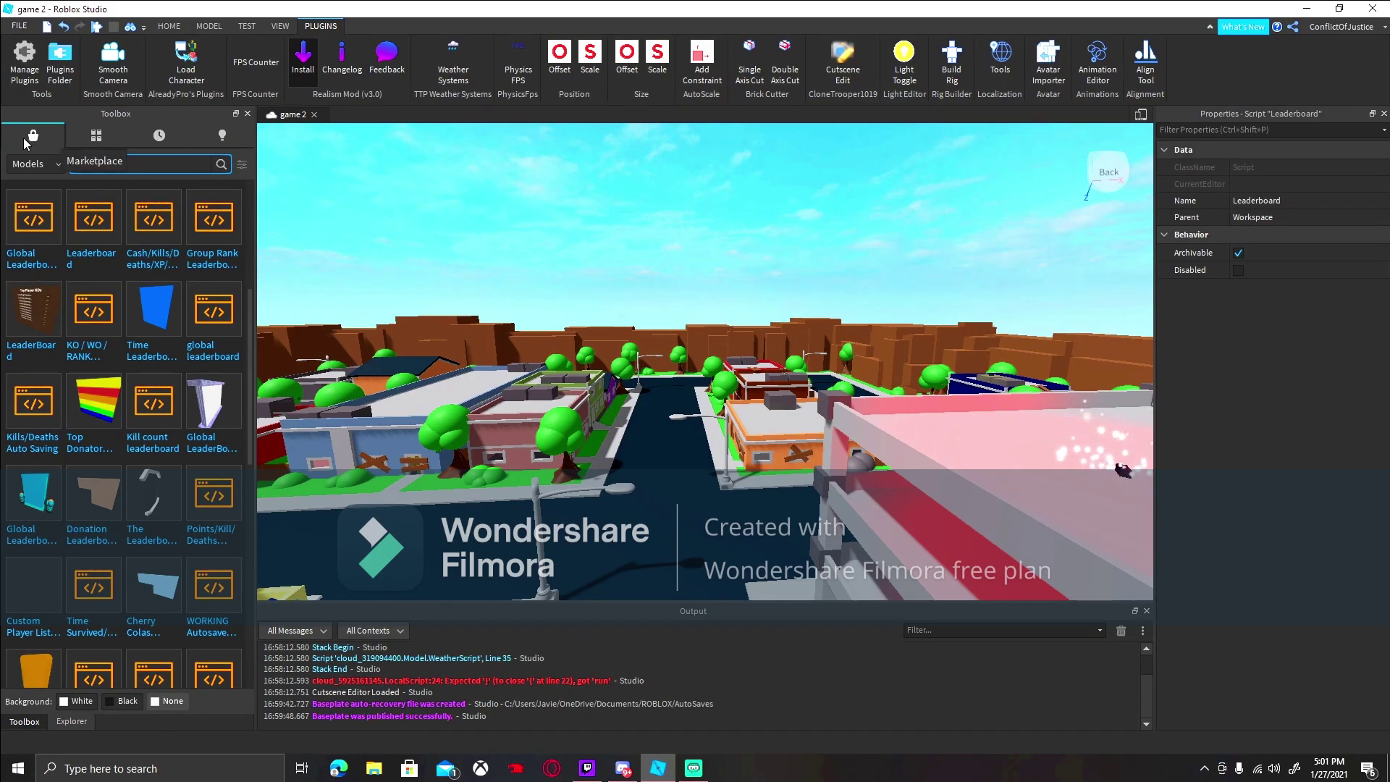
{"action": "left_click", "coordinate": [72, 721]}
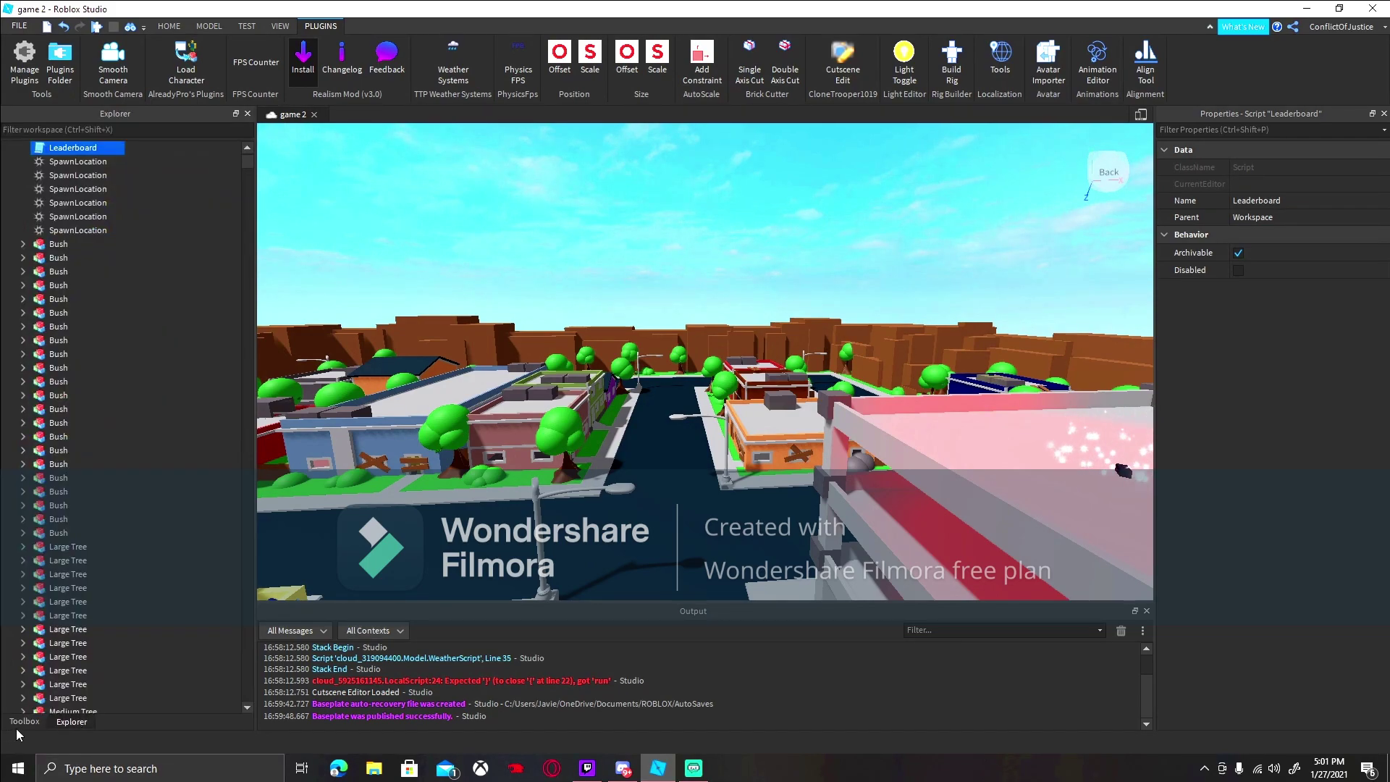
{"action": "left_click", "coordinate": [24, 721]}
{"action": "left_click", "coordinate": [73, 722]}
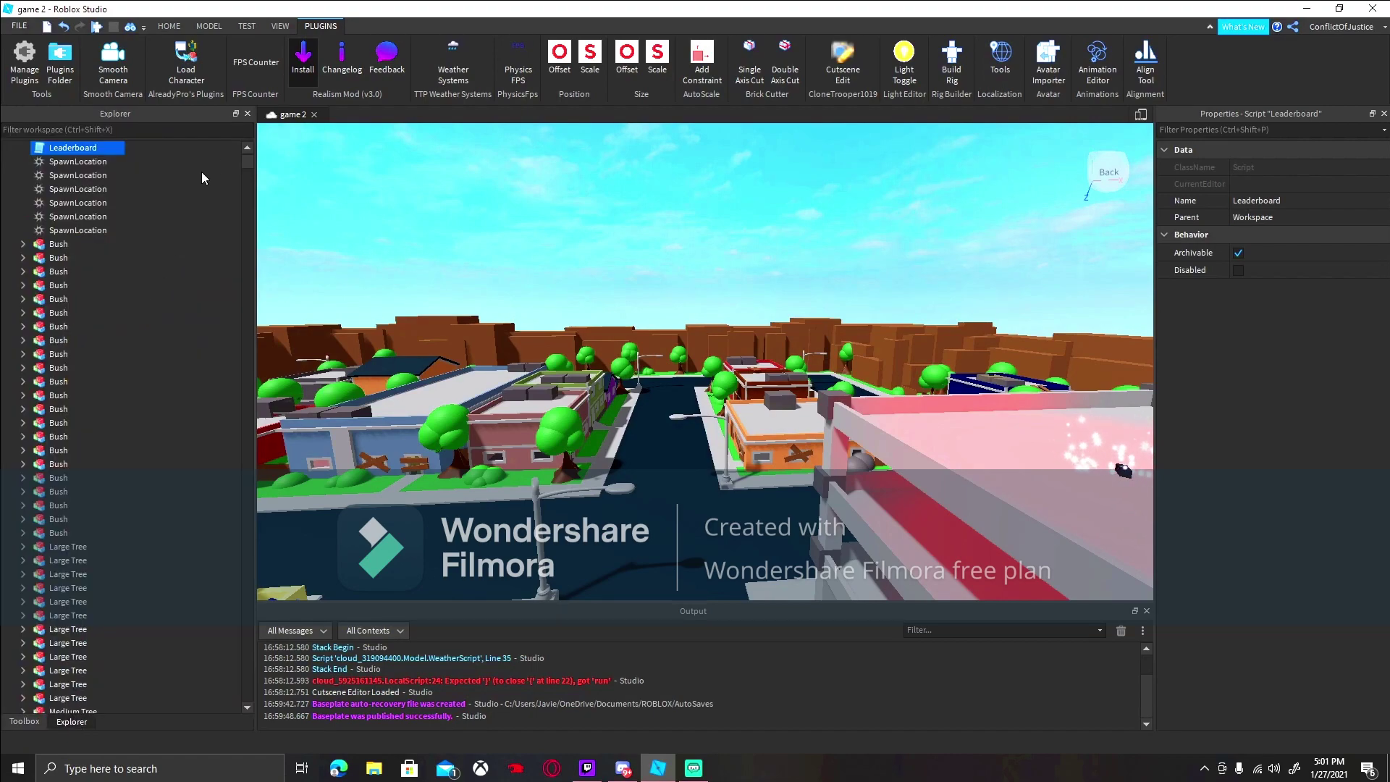
Select the Lighting service in the object tree to show its properties.
{"action": "left_click_drag", "start_coordinate": [251, 166], "coordinate": [244, 600]}
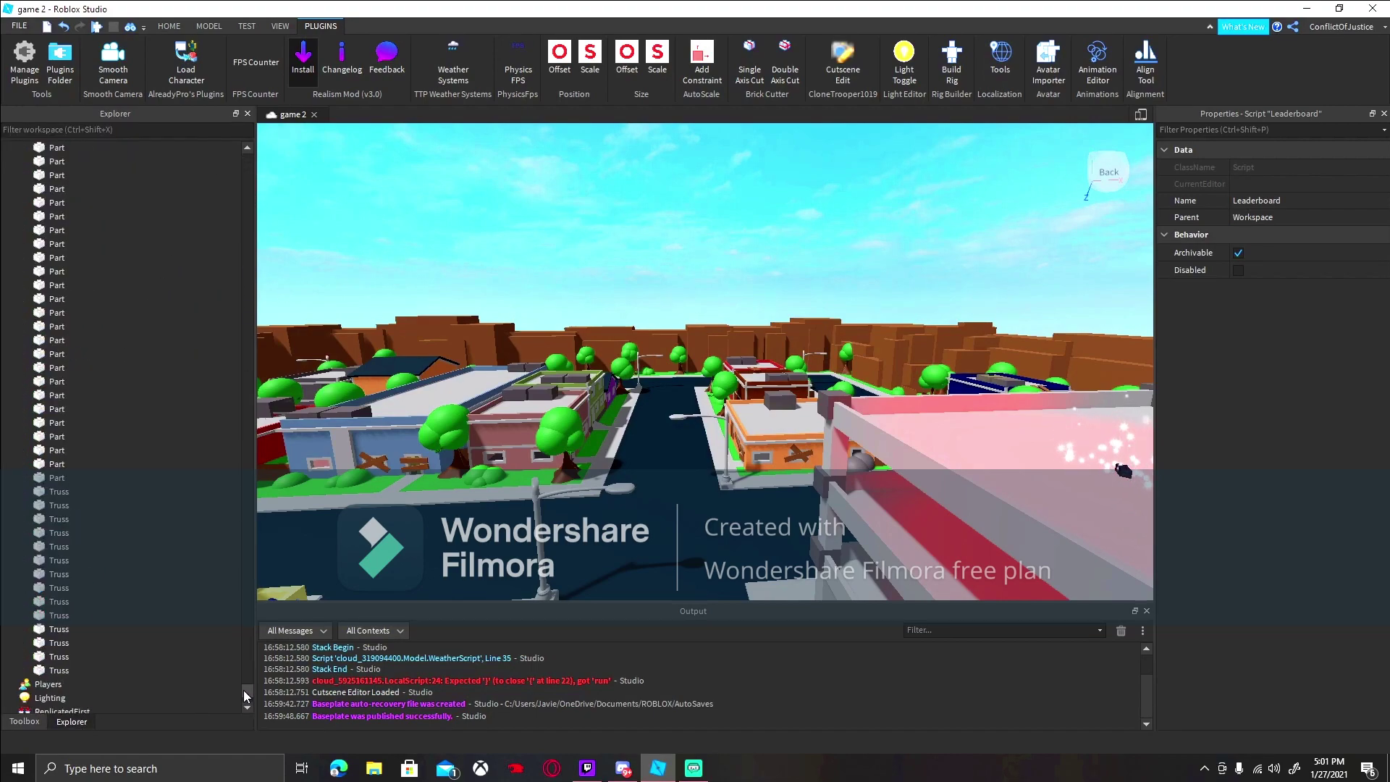
{"action": "left_click", "coordinate": [282, 27]}
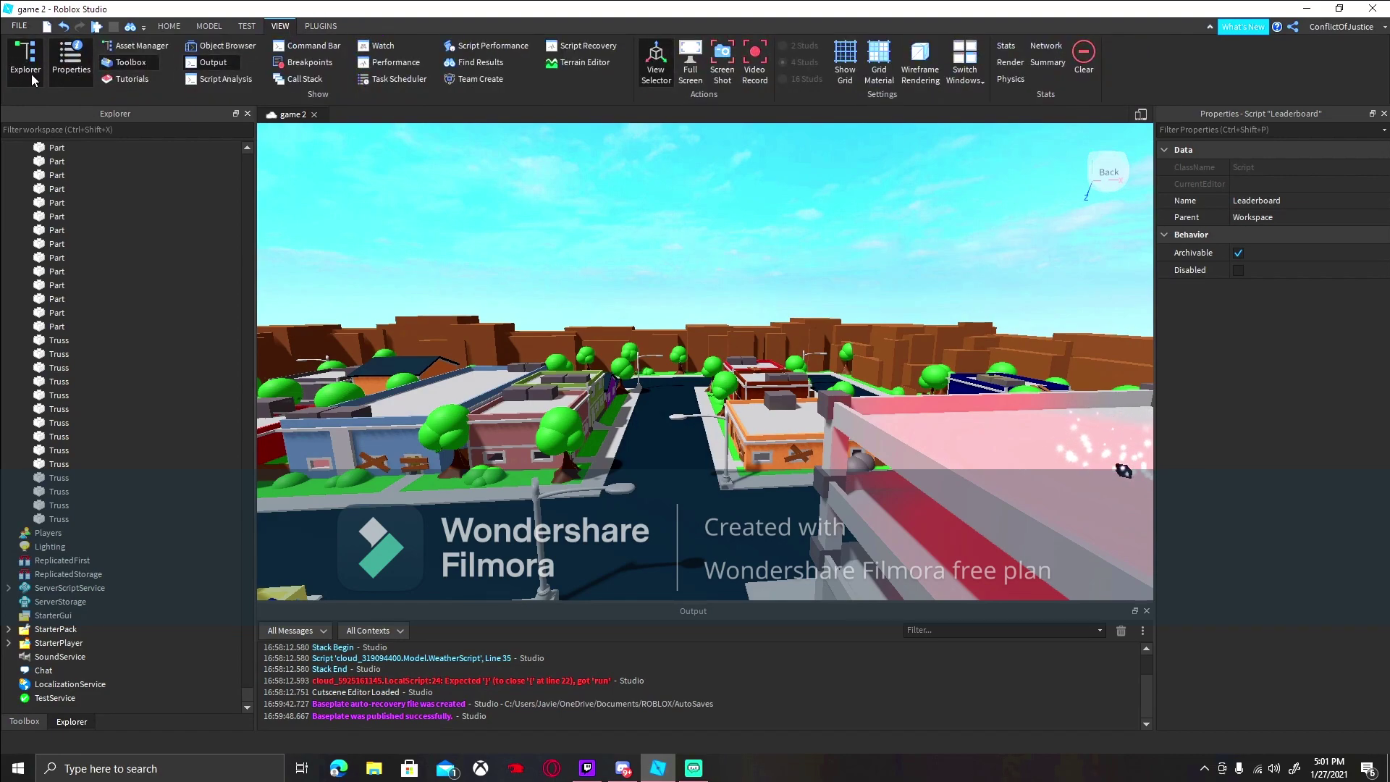
{"action": "left_click", "coordinate": [171, 26]}
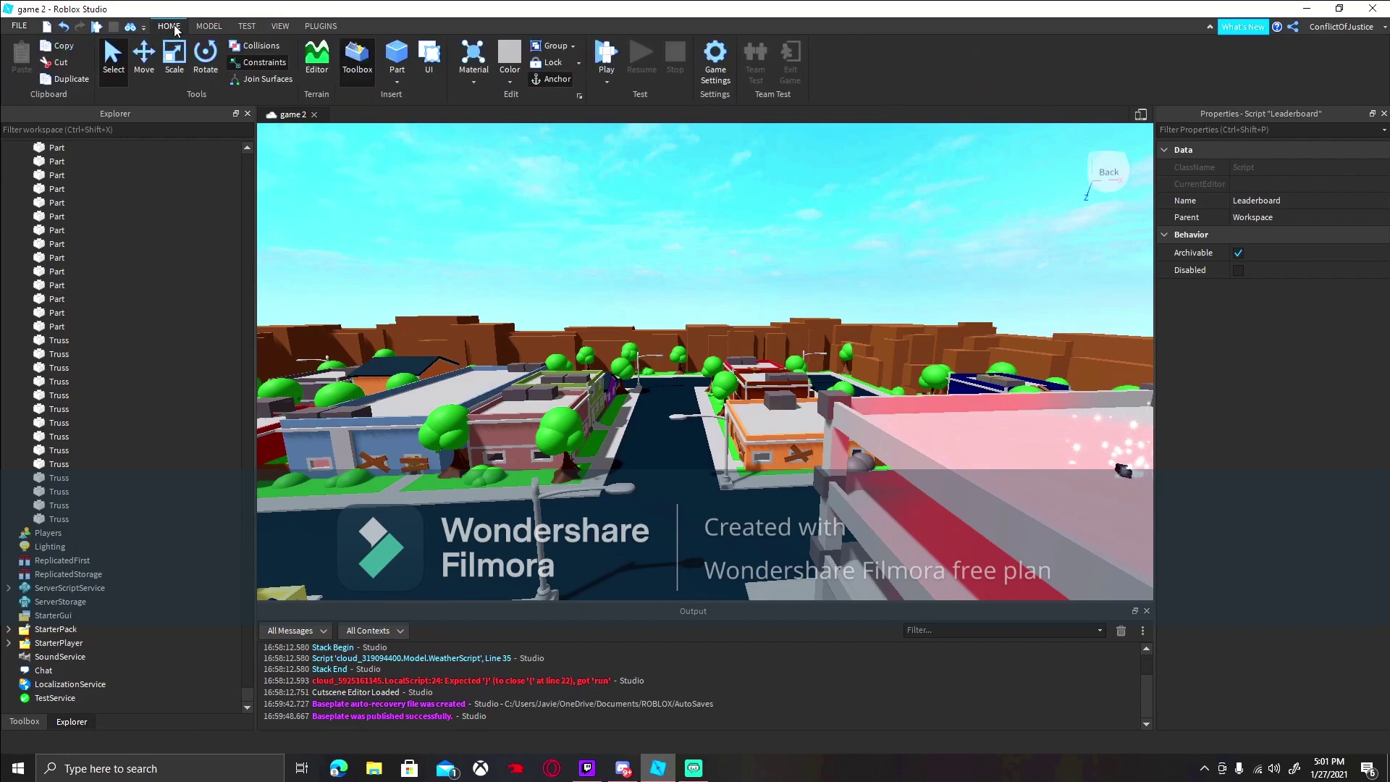
{"action": "key", "text": "w"}
{"action": "right_click_drag", "start_coordinate": [396, 271], "coordinate": [396, 270]}
{"action": "key", "text": "w"}
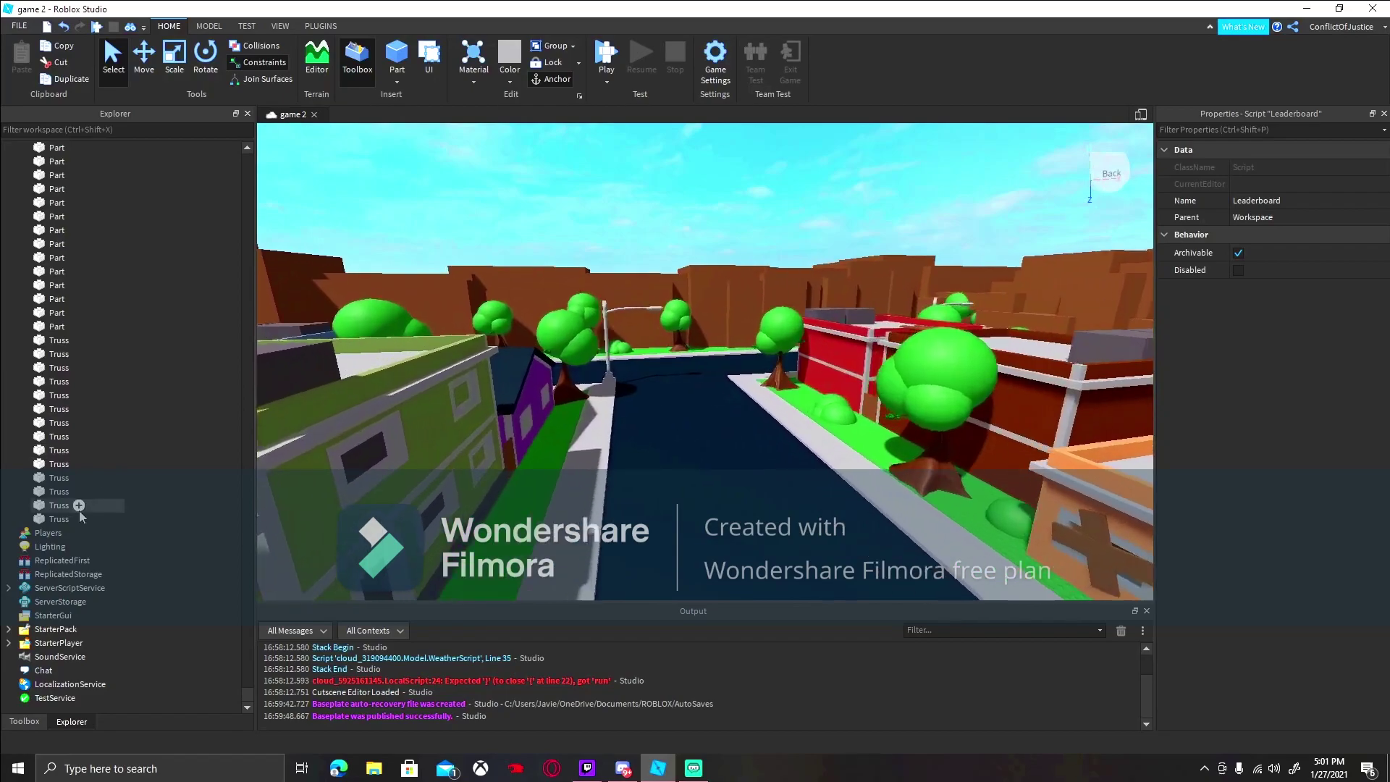
{"action": "key", "text": "w"}
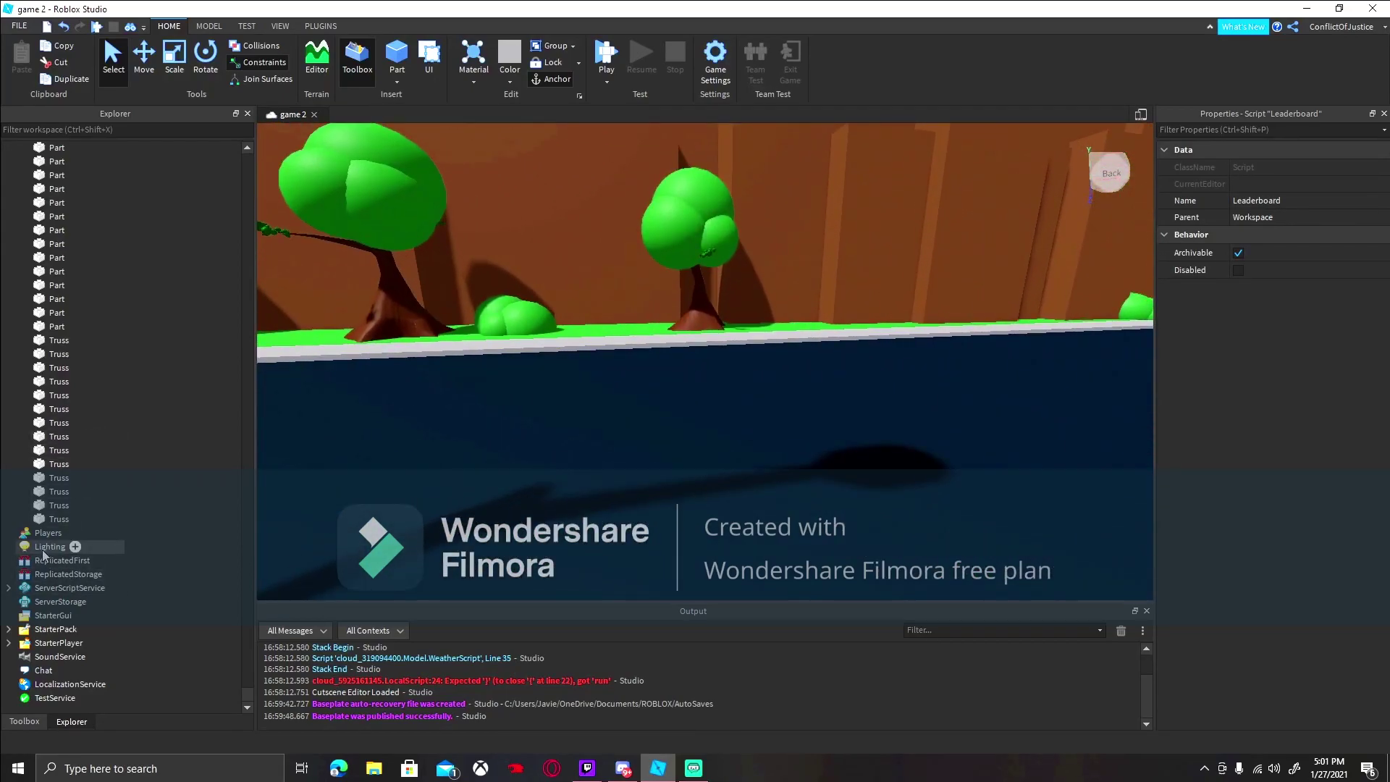
{"action": "left_click", "coordinate": [49, 547]}
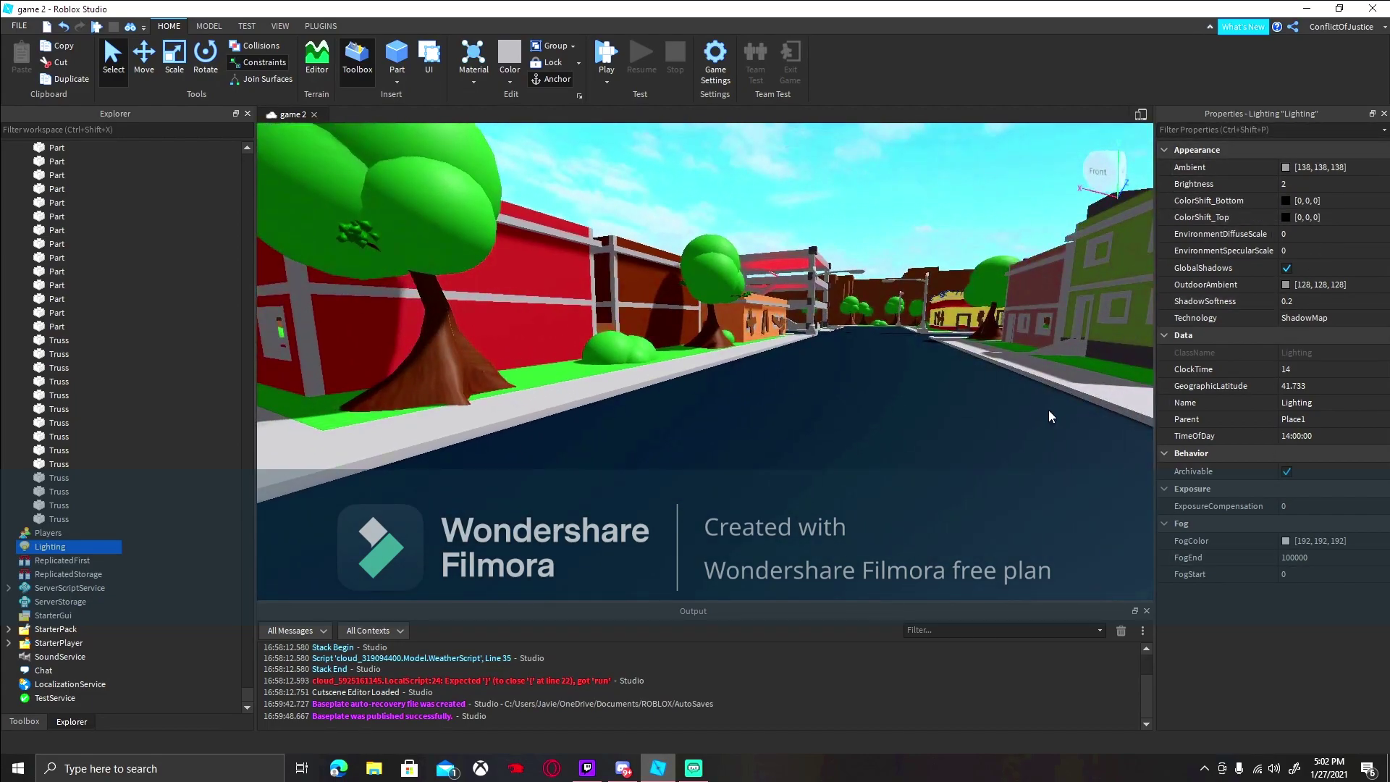
Check the available Technology options for Lighting and keep ShadowMap.
{"action": "key", "text": "w"}
{"action": "right_click_drag", "start_coordinate": [854, 252], "coordinate": [1223, 333]}
{"action": "key", "text": "w"}
{"action": "key", "text": "d"}
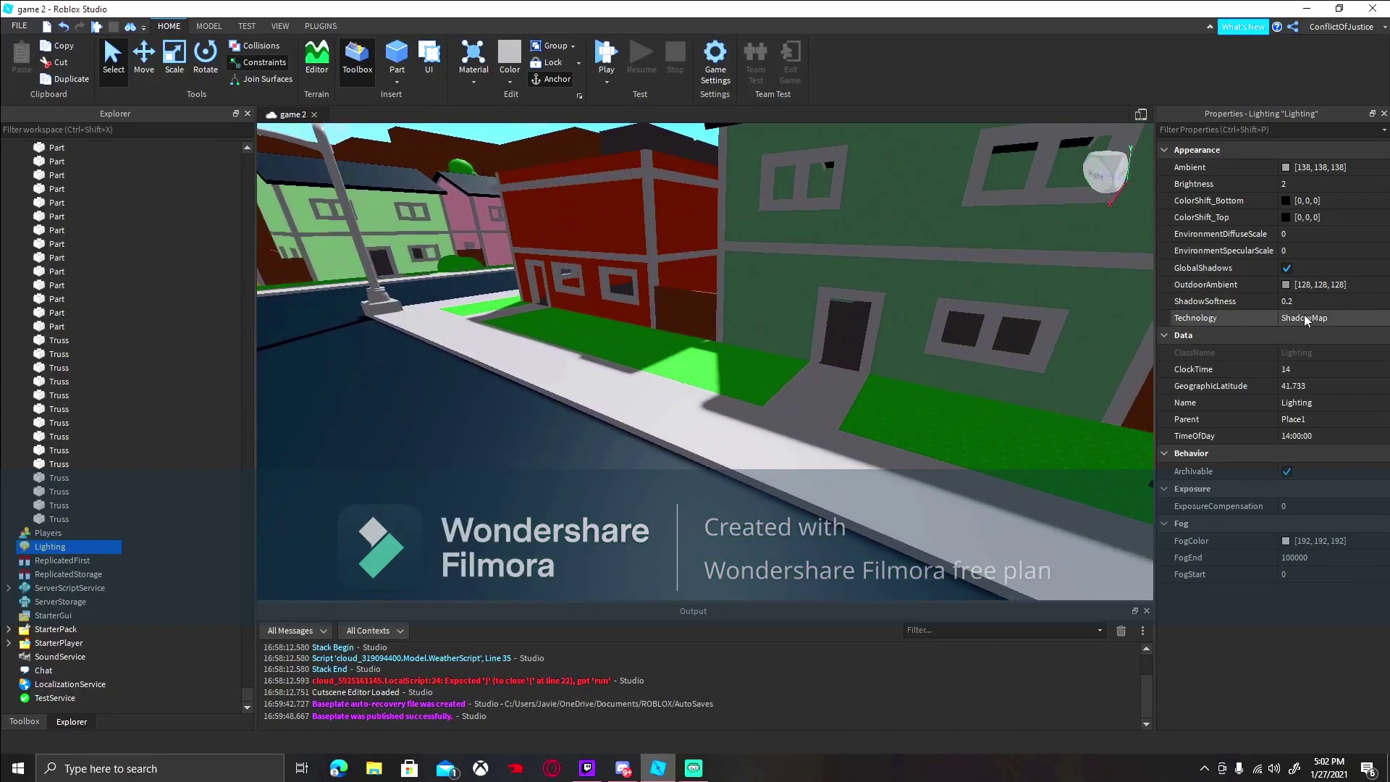
{"action": "left_click", "coordinate": [1313, 316]}
{"action": "left_click", "coordinate": [1325, 317]}
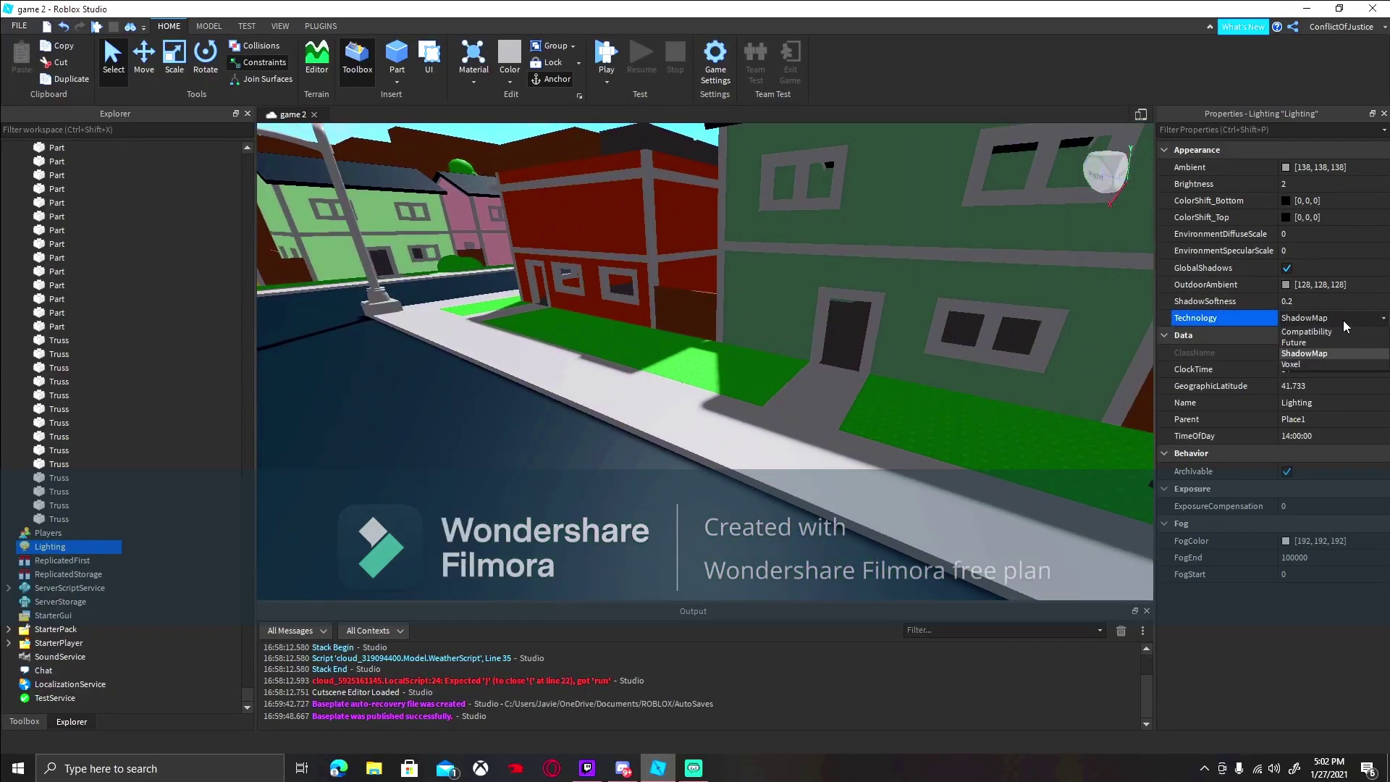
{"action": "left_click", "coordinate": [1340, 318]}
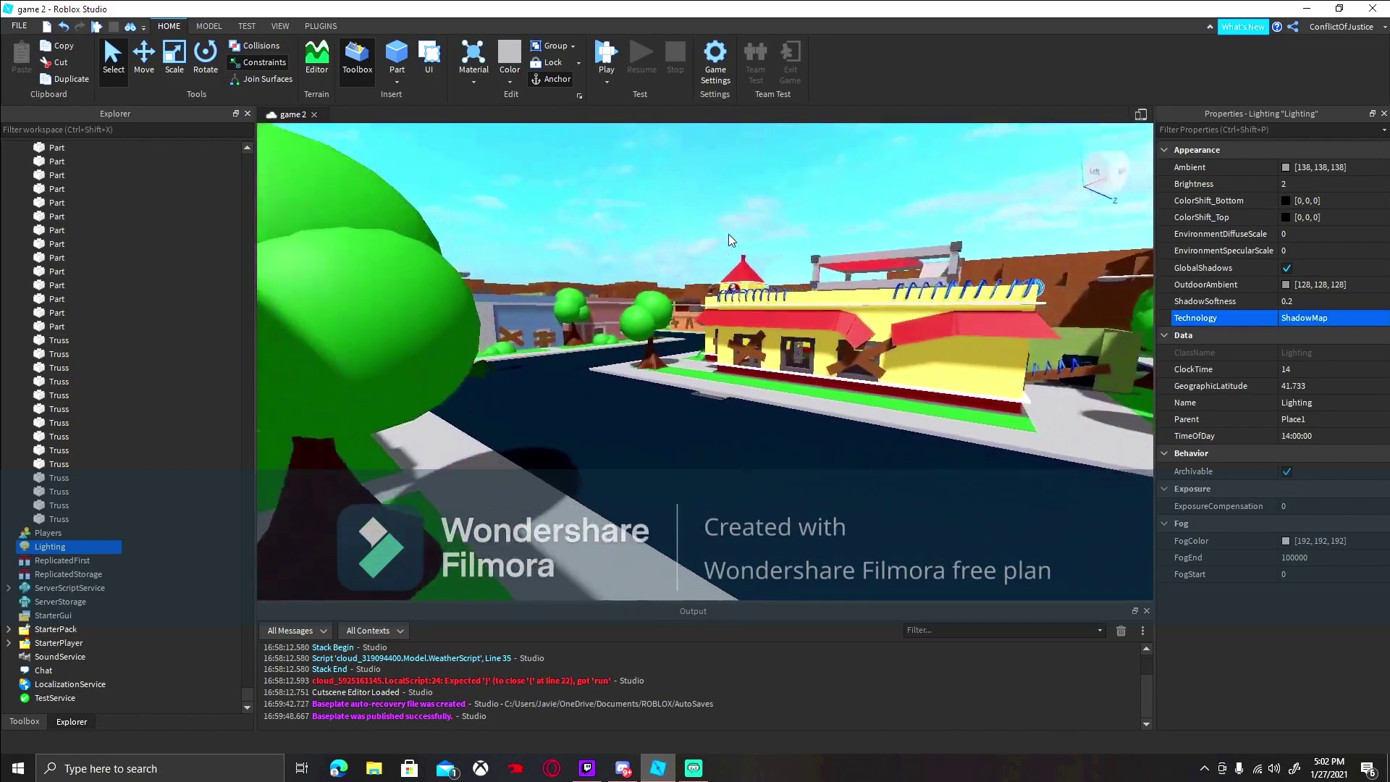
Set the Lighting service's ShadowSoftness to 1 and inspect the shadows along the street.
{"action": "key", "text": "s"}
{"action": "right_click_drag", "start_coordinate": [728, 233], "coordinate": [728, 233]}
{"action": "right_click_drag", "start_coordinate": [904, 388], "coordinate": [903, 388]}
{"action": "key", "text": "w"}
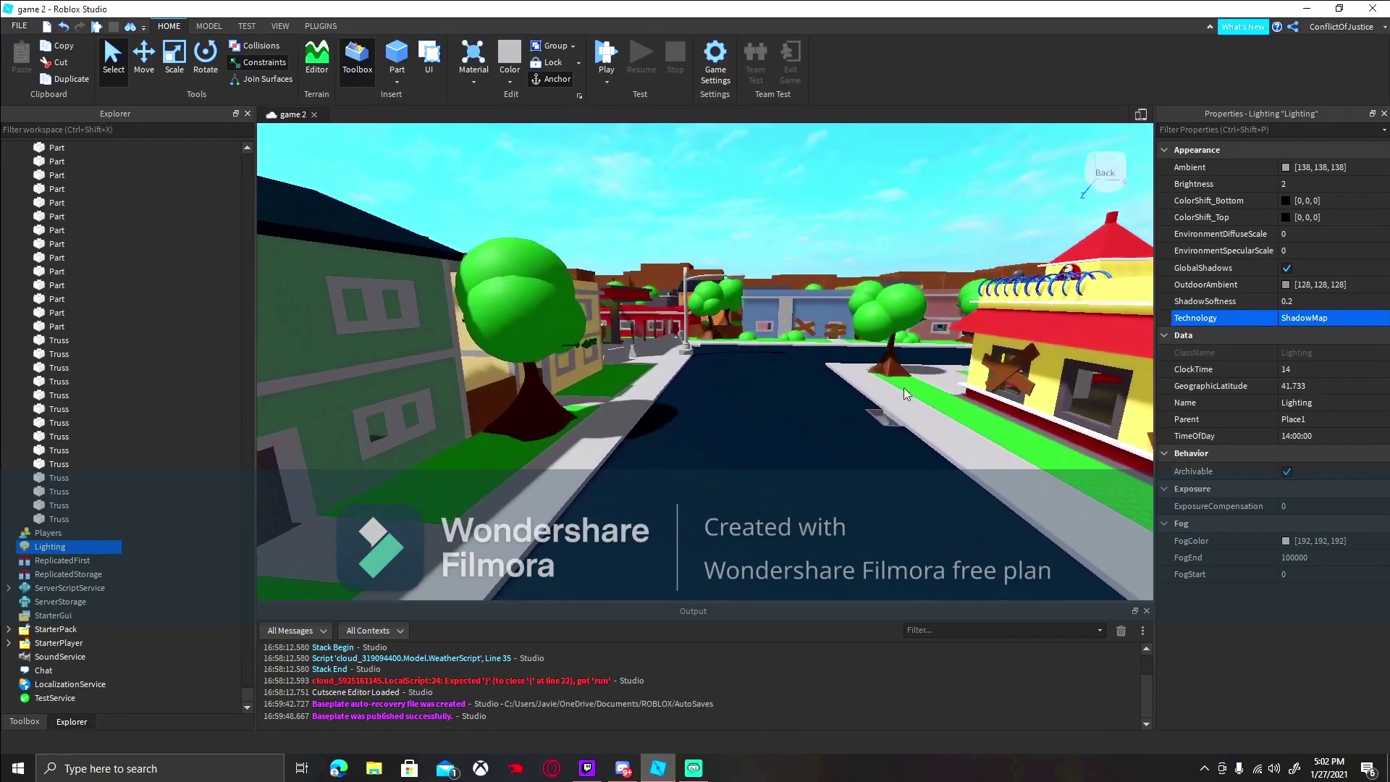
{"action": "key", "text": "w"}
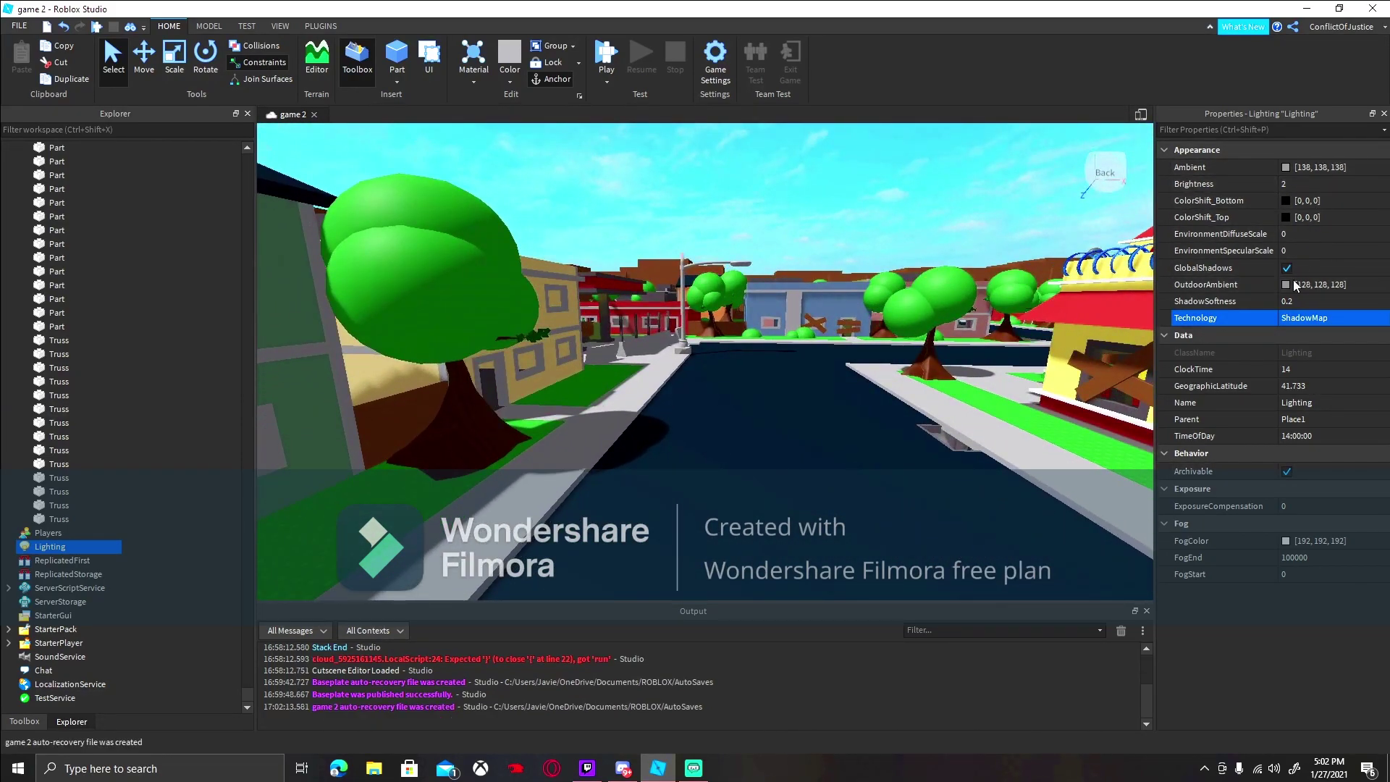
{"action": "key", "text": "w"}
{"action": "right_click_drag", "start_coordinate": [1002, 288], "coordinate": [998, 289]}
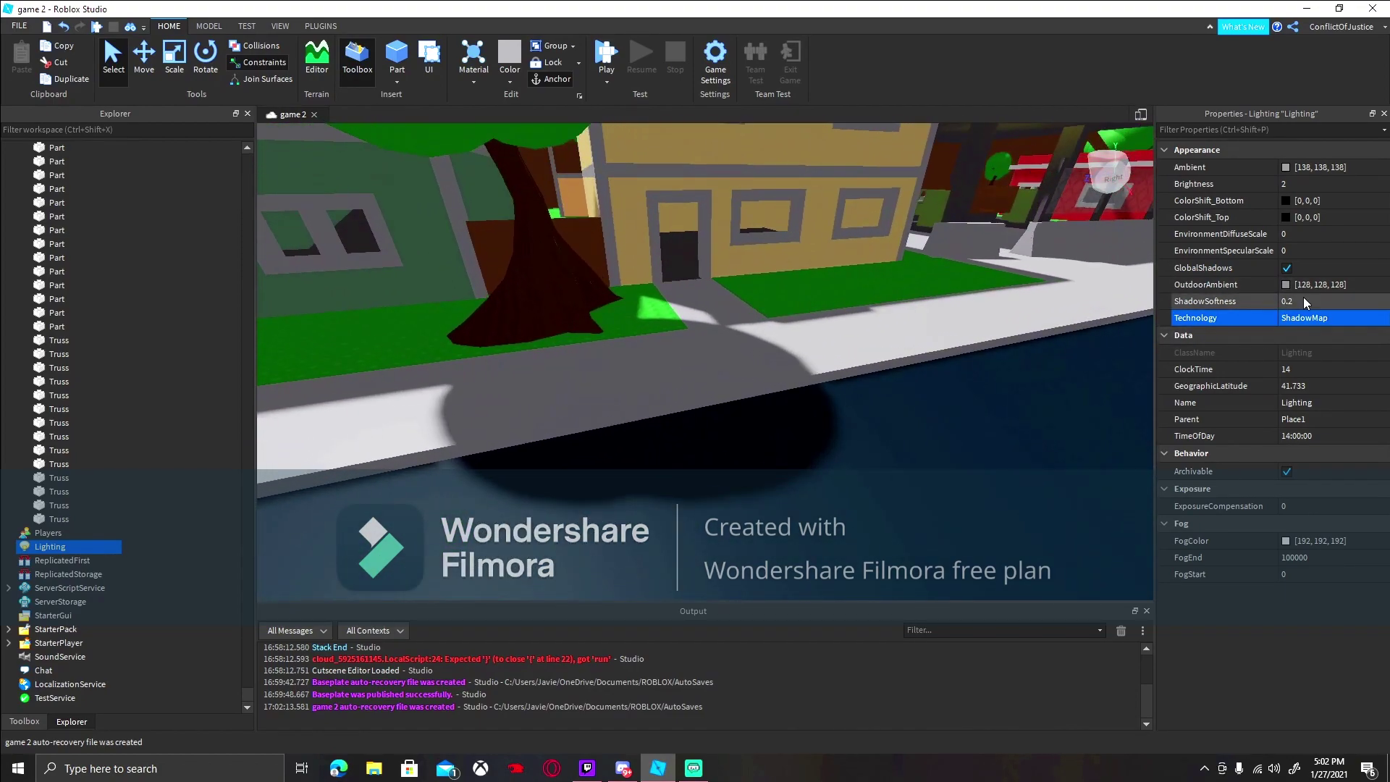
{"action": "left_click", "coordinate": [1323, 302]}
{"action": "left_click_drag", "start_coordinate": [1343, 302], "coordinate": [1384, 301]}
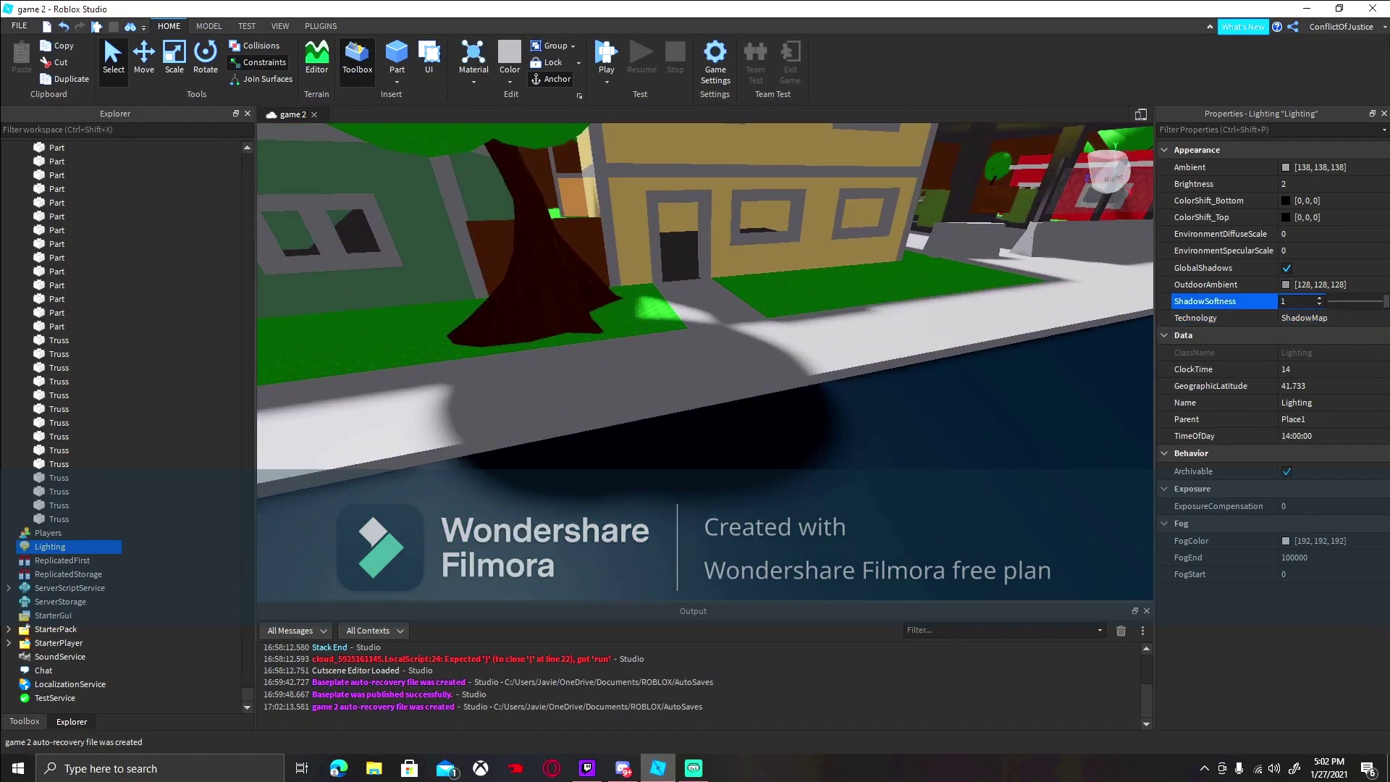
{"action": "right_click_drag", "start_coordinate": [935, 296], "coordinate": [990, 297]}
{"action": "key", "text": "w"}
{"action": "key", "text": "s"}
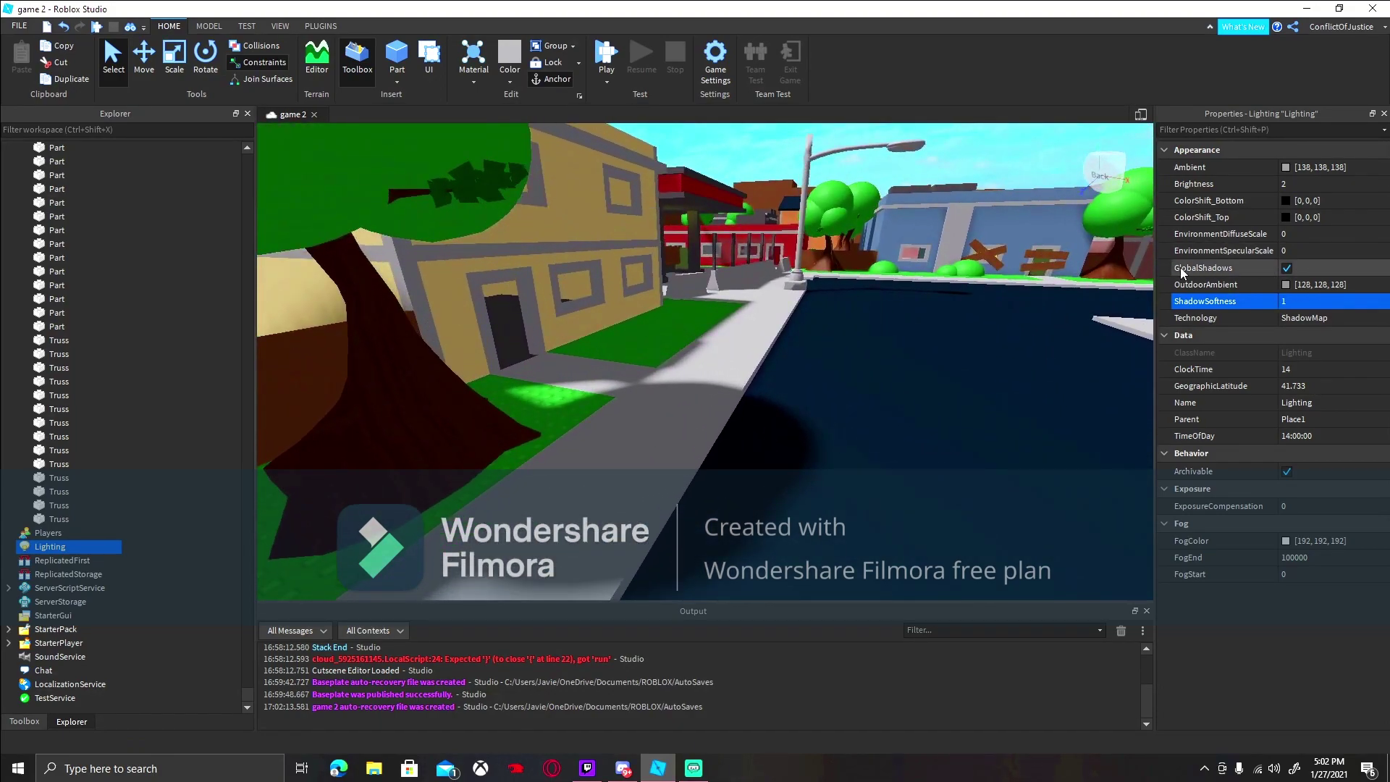
Set both EnvironmentDiffuseScale and EnvironmentSpecularScale of the Lighting service to 1.
{"action": "right_click_drag", "start_coordinate": [1074, 289], "coordinate": [1074, 290]}
{"action": "key", "text": "s"}
{"action": "left_click", "coordinate": [1352, 233]}
{"action": "left_click", "coordinate": [1339, 233]}
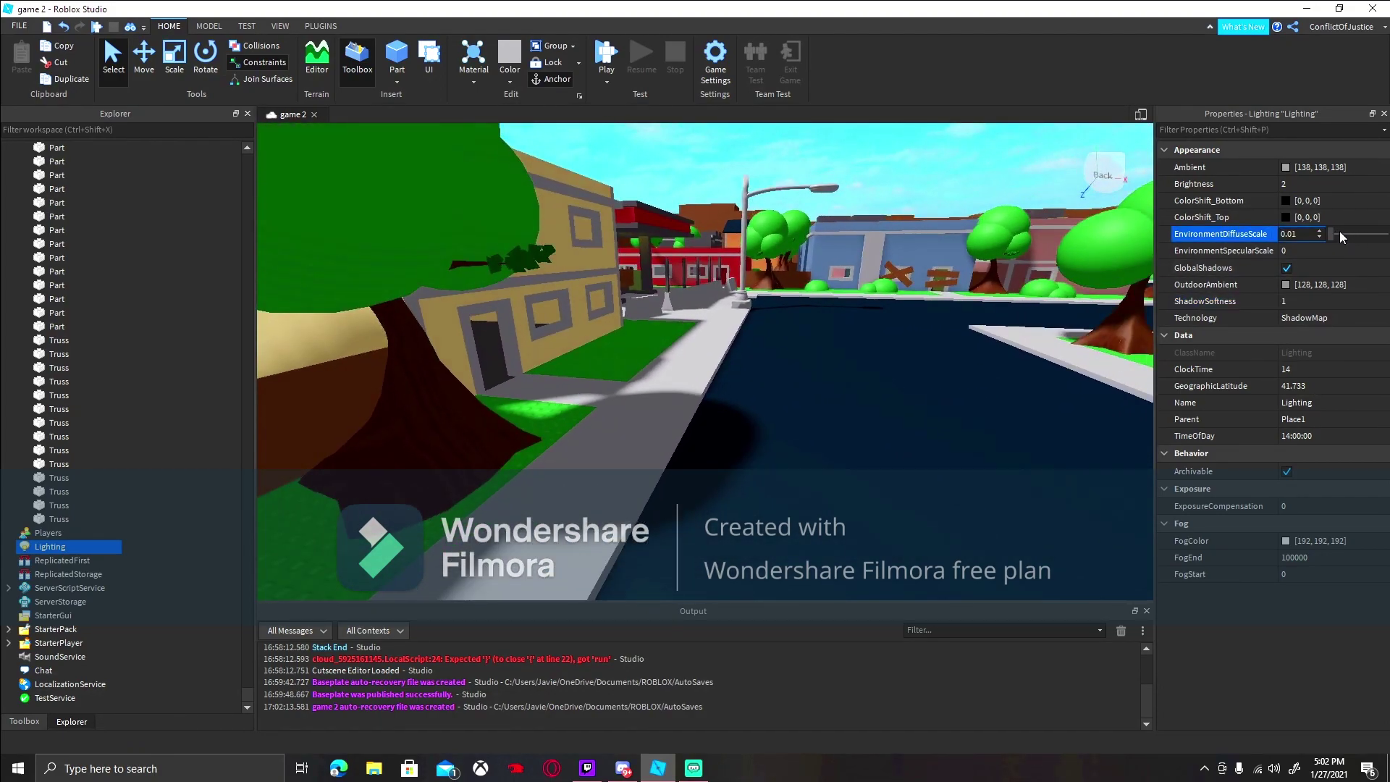
{"action": "left_click_drag", "start_coordinate": [1331, 233], "coordinate": [1384, 251]}
Raise the Lighting service's Brightness to 3.46.
{"action": "right_click_drag", "start_coordinate": [797, 318], "coordinate": [794, 320]}
{"action": "key", "text": "w"}
{"action": "key", "text": "w"}
{"action": "key", "text": "w"}
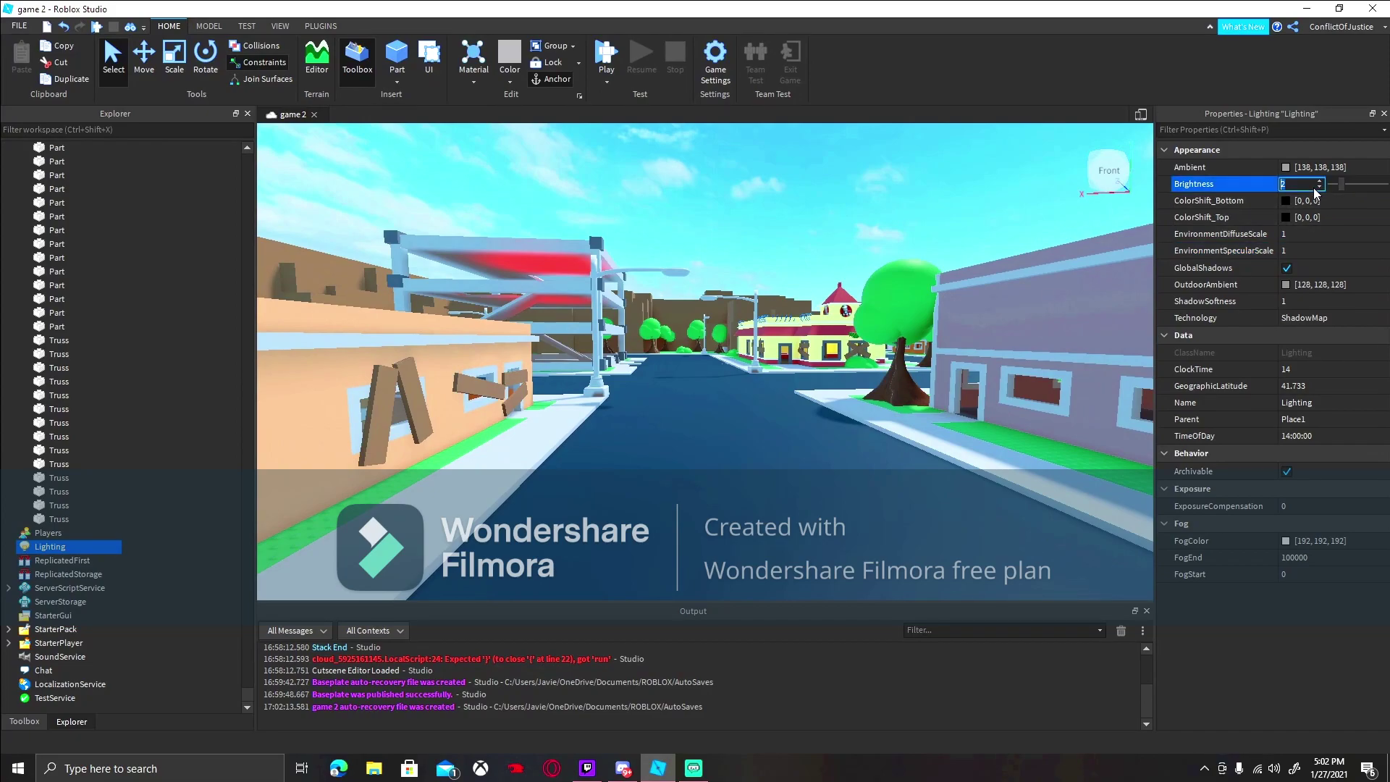
{"action": "left_click_drag", "start_coordinate": [1340, 187], "coordinate": [1349, 188]}
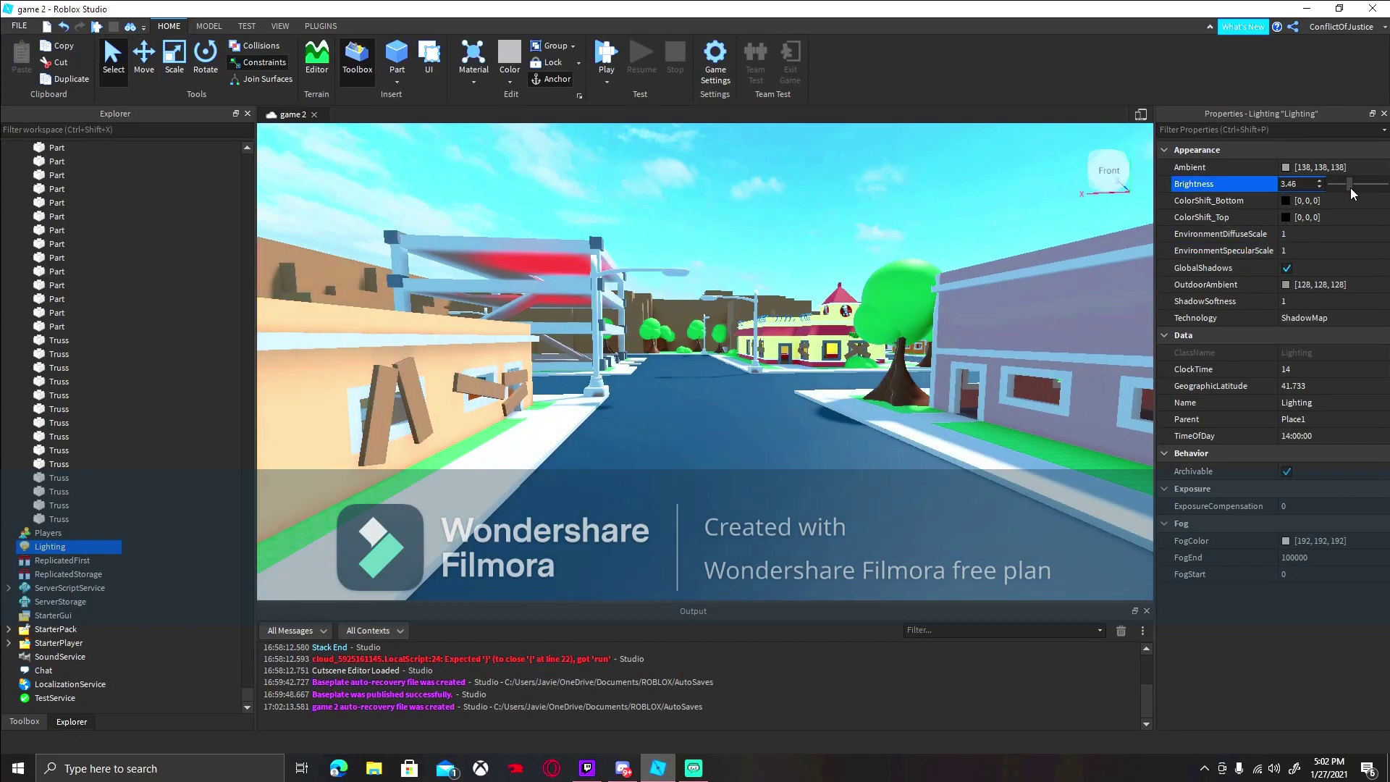
{"action": "right_click_drag", "start_coordinate": [846, 233], "coordinate": [845, 232]}
{"action": "key", "text": "w"}
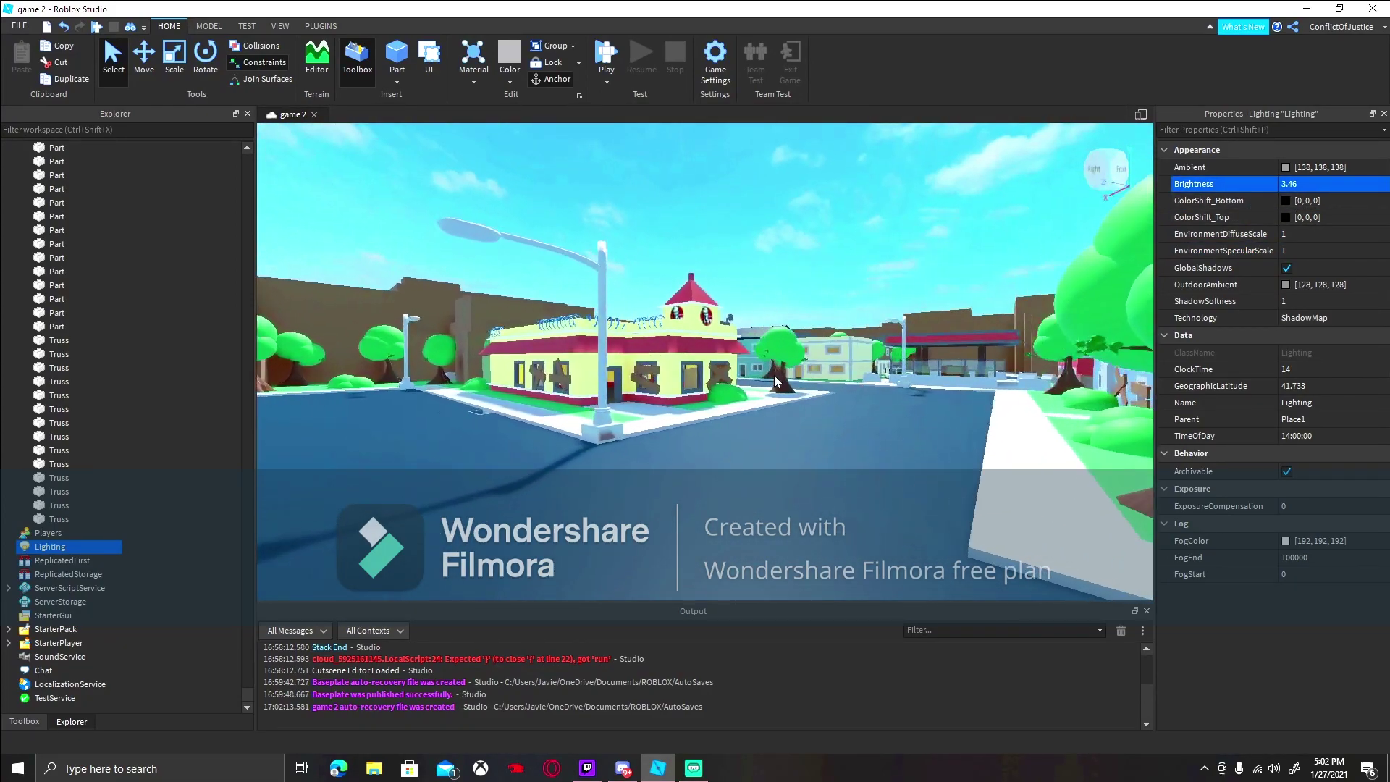
Reselect the Lighting service and set its ExposureCompensation to 0.38.
{"action": "right_click_drag", "start_coordinate": [774, 375], "coordinate": [768, 376]}
{"action": "key", "text": "w"}
{"action": "key", "text": "w"}
{"action": "left_click", "coordinate": [678, 220]}
{"action": "right_click_drag", "start_coordinate": [677, 220], "coordinate": [678, 220]}
{"action": "key", "text": "w"}
{"action": "left_click", "coordinate": [46, 548]}
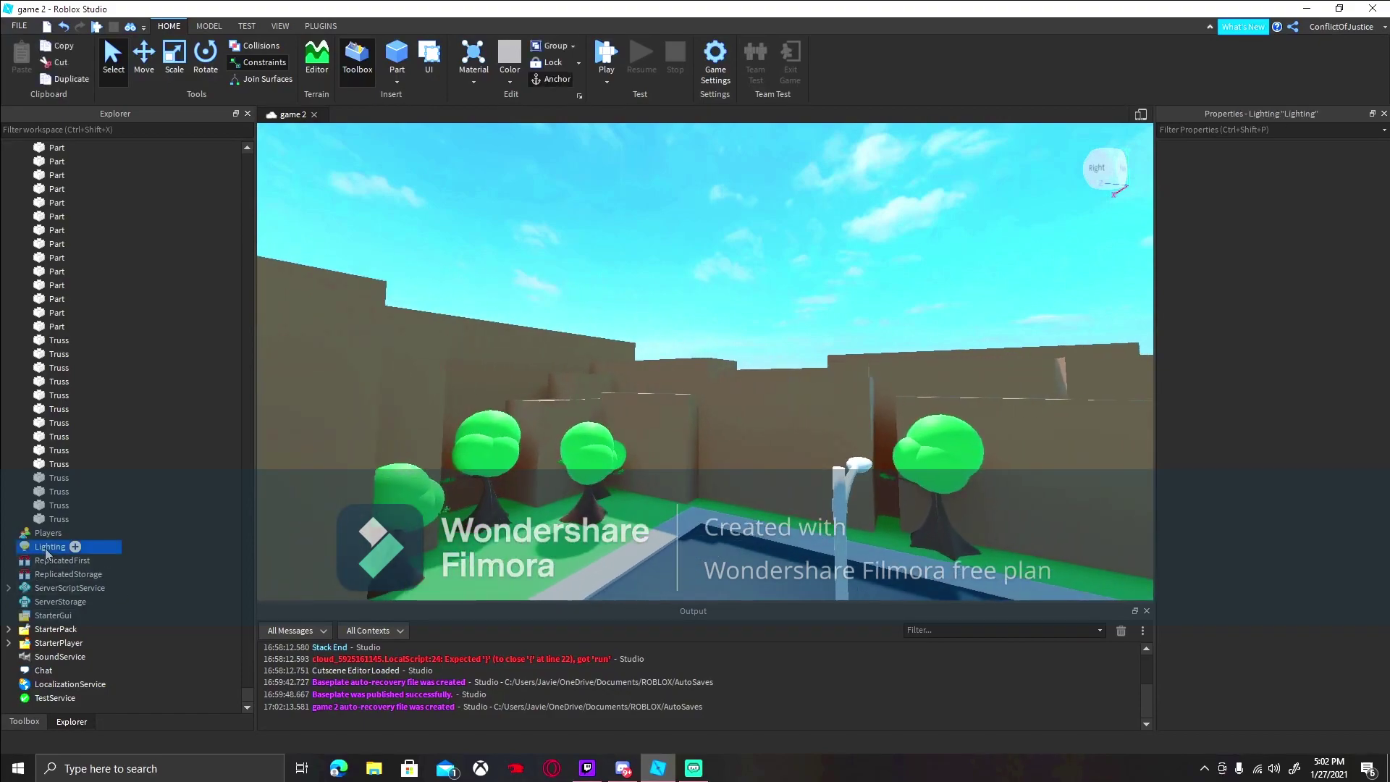
{"action": "left_click", "coordinate": [1321, 511]}
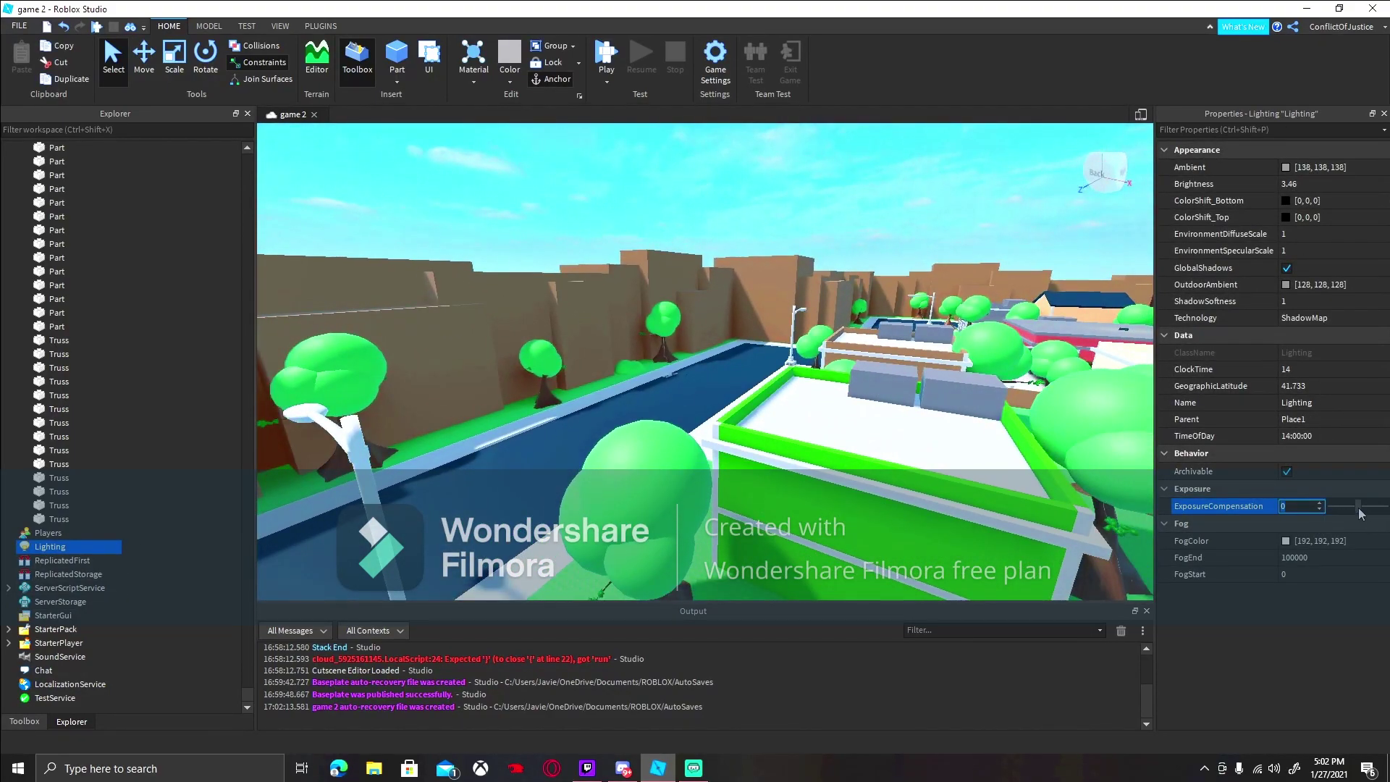
{"action": "left_click_drag", "start_coordinate": [1359, 513], "coordinate": [1365, 513]}
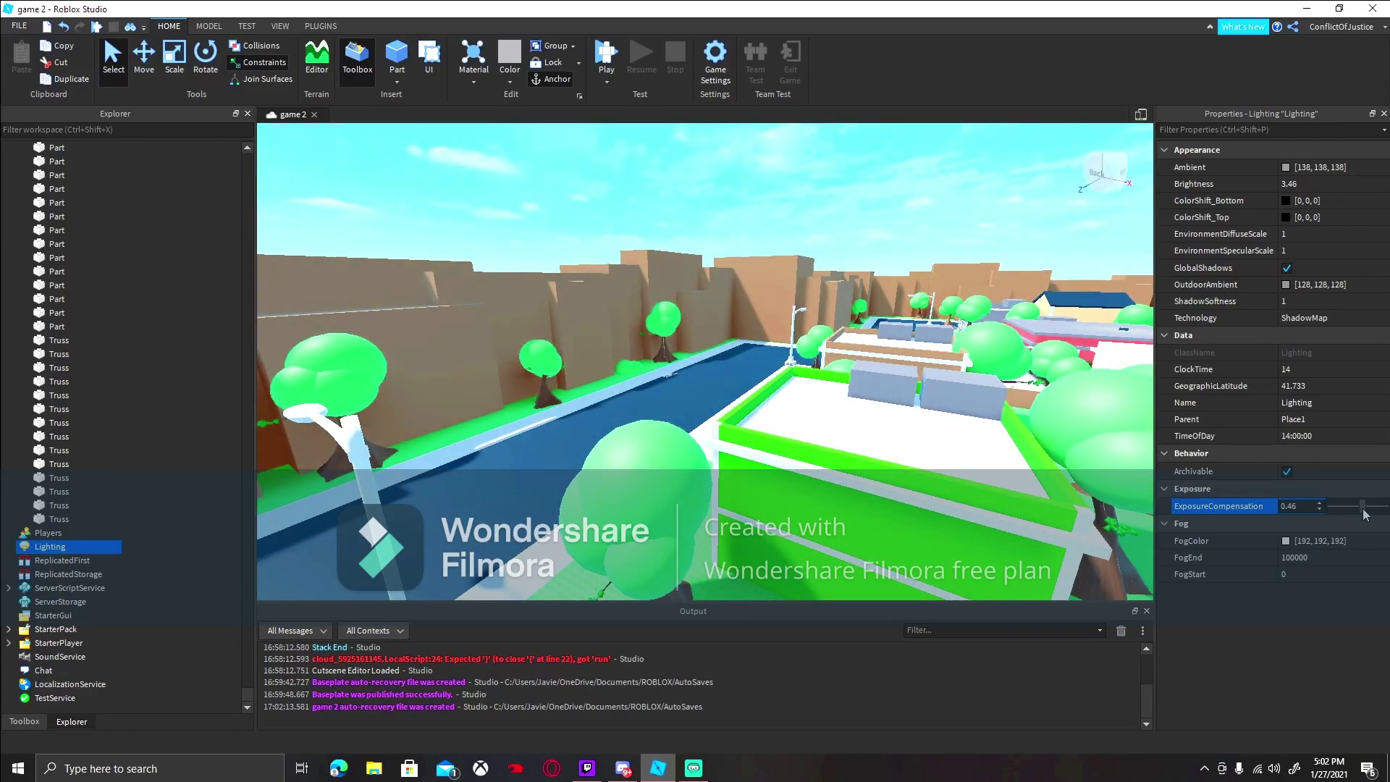
{"action": "key", "text": "d"}
{"action": "right_click_drag", "start_coordinate": [754, 322], "coordinate": [754, 323]}
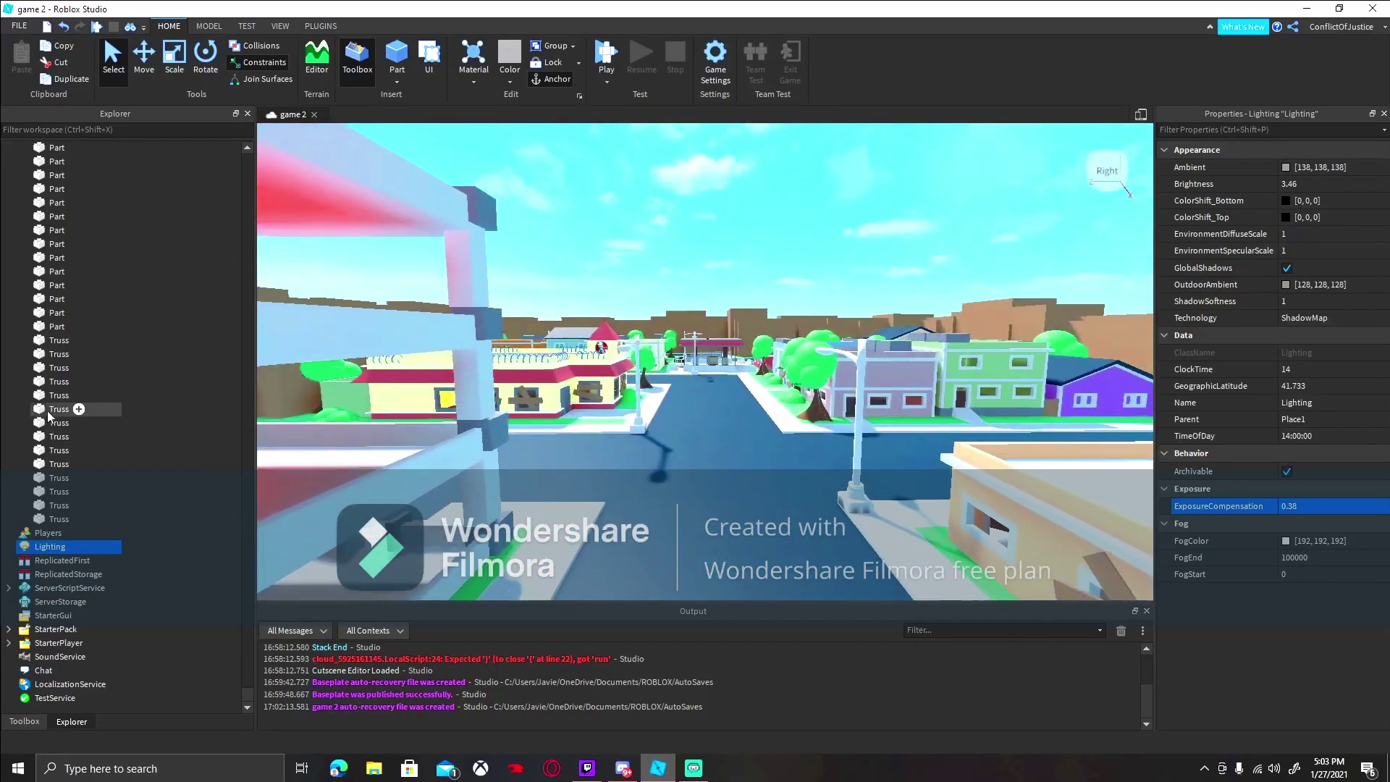
Add a ColorCorrectionEffect to the Lighting service and select it.
{"action": "left_click", "coordinate": [75, 547]}
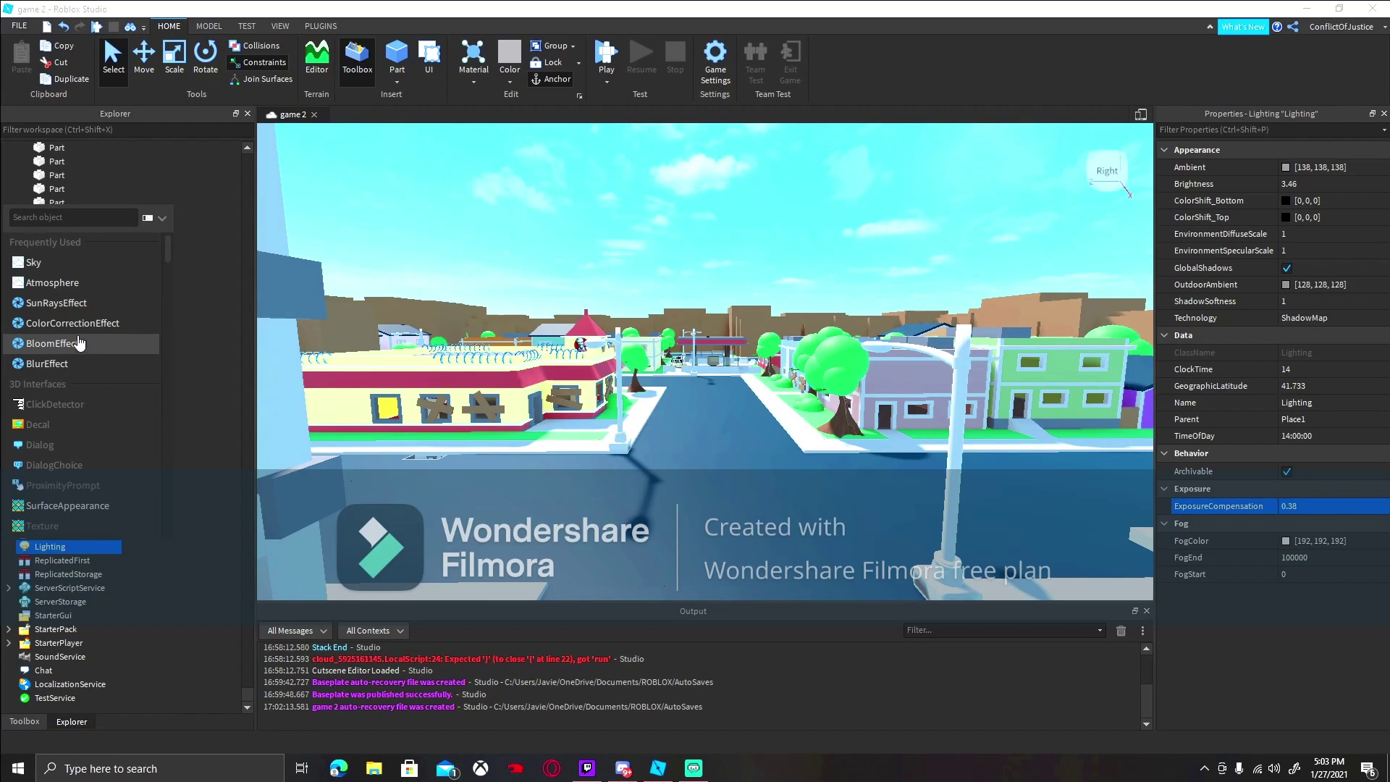
{"action": "left_click", "coordinate": [73, 323]}
{"action": "left_click", "coordinate": [61, 562]}
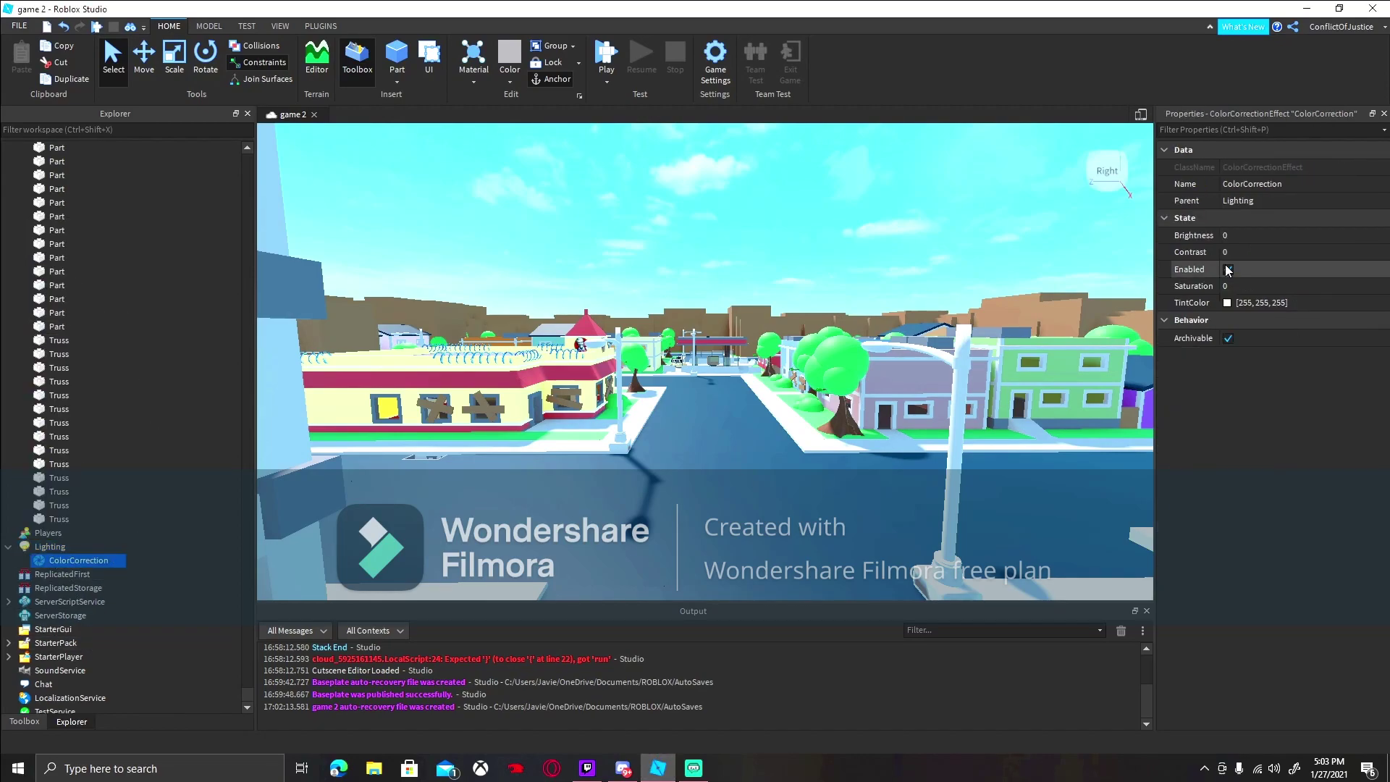
Set the color correction effect's TintColor to a pale cyan, 222, 255, 255, and check it around the map.
{"action": "left_click", "coordinate": [1227, 303]}
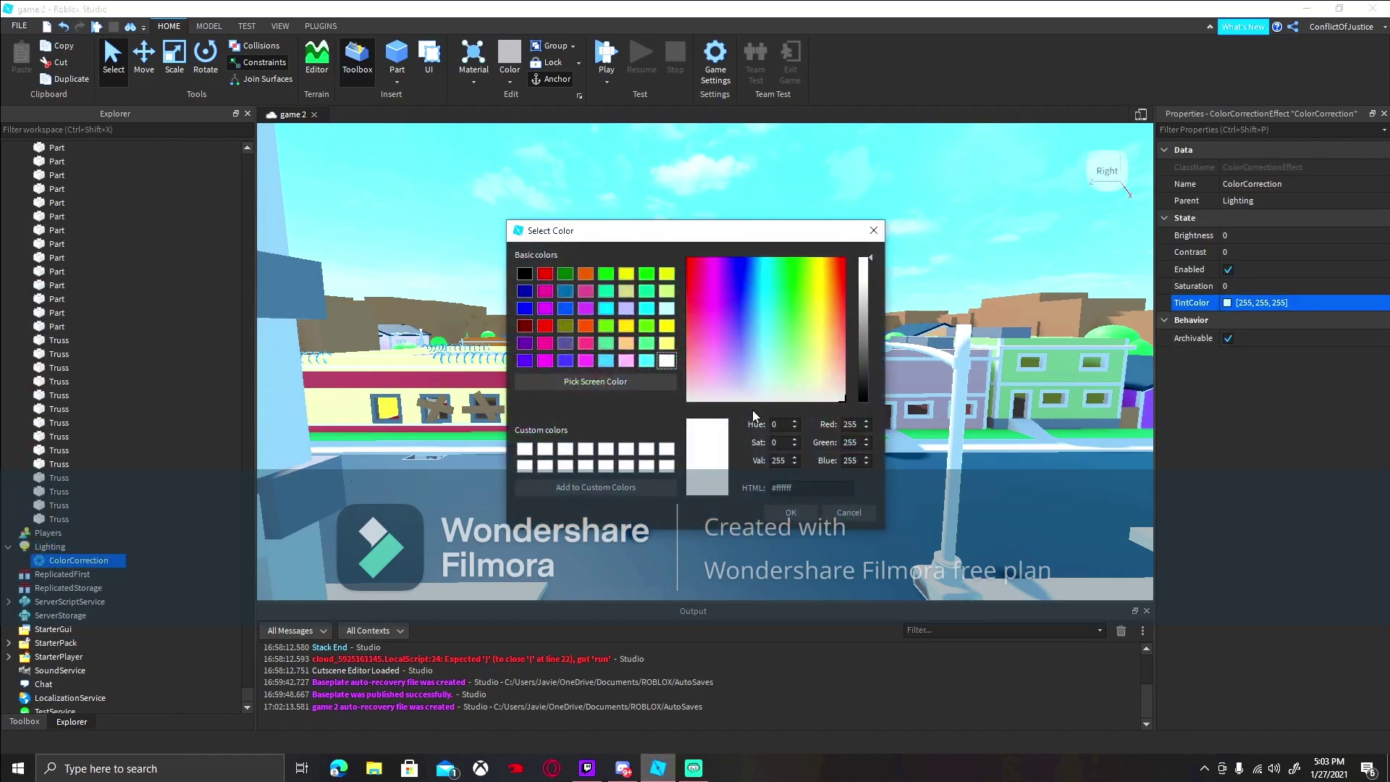
{"action": "left_click", "coordinate": [646, 361]}
{"action": "left_click_drag", "start_coordinate": [748, 360], "coordinate": [775, 383]}
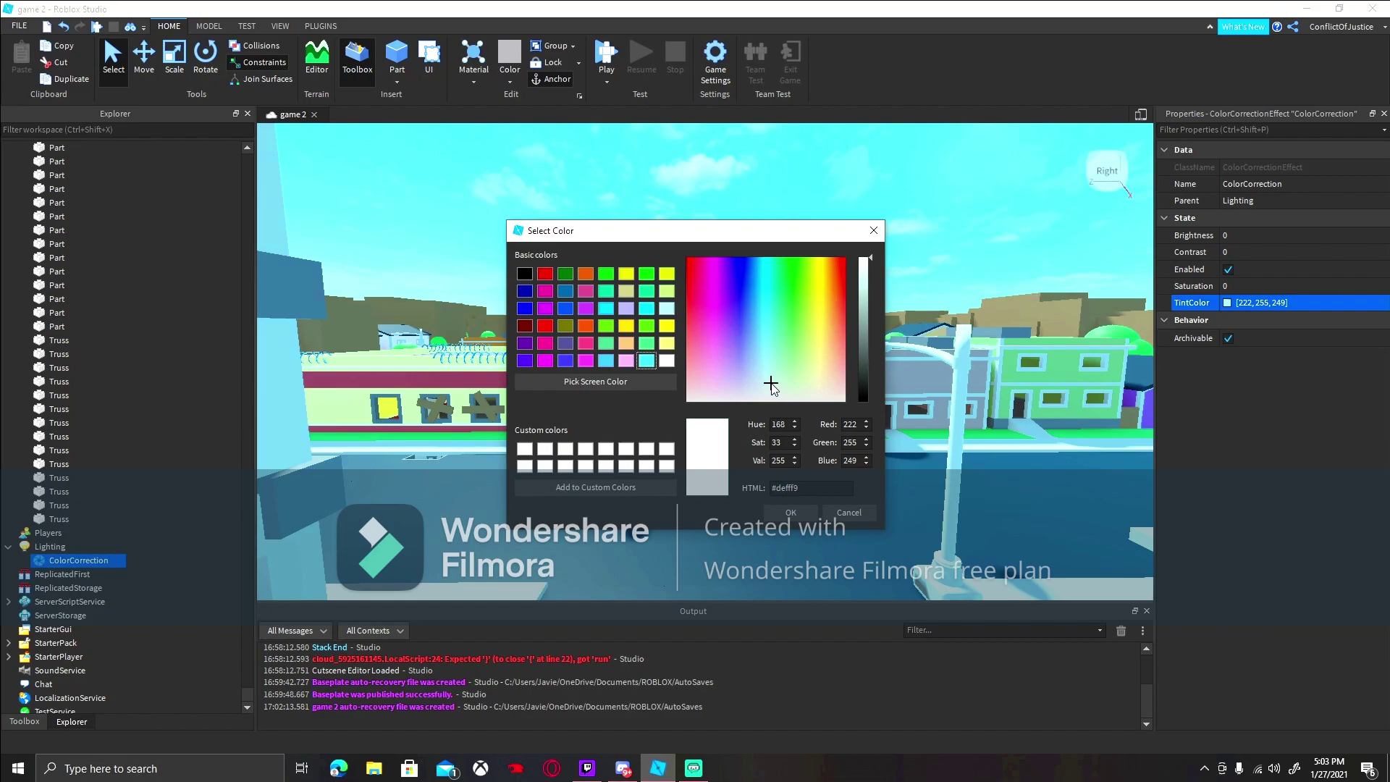
{"action": "left_click", "coordinate": [799, 516]}
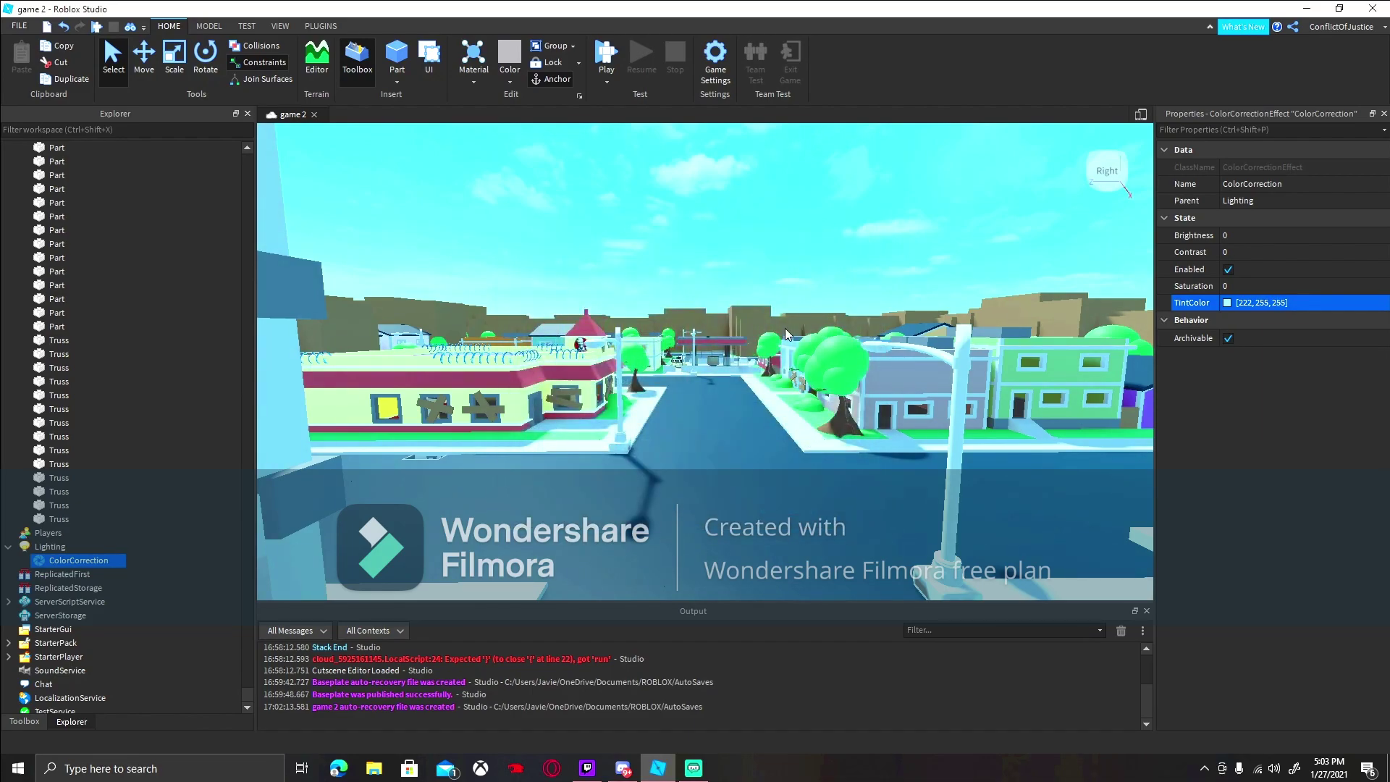
{"action": "key", "text": "w"}
{"action": "key", "text": "w"}
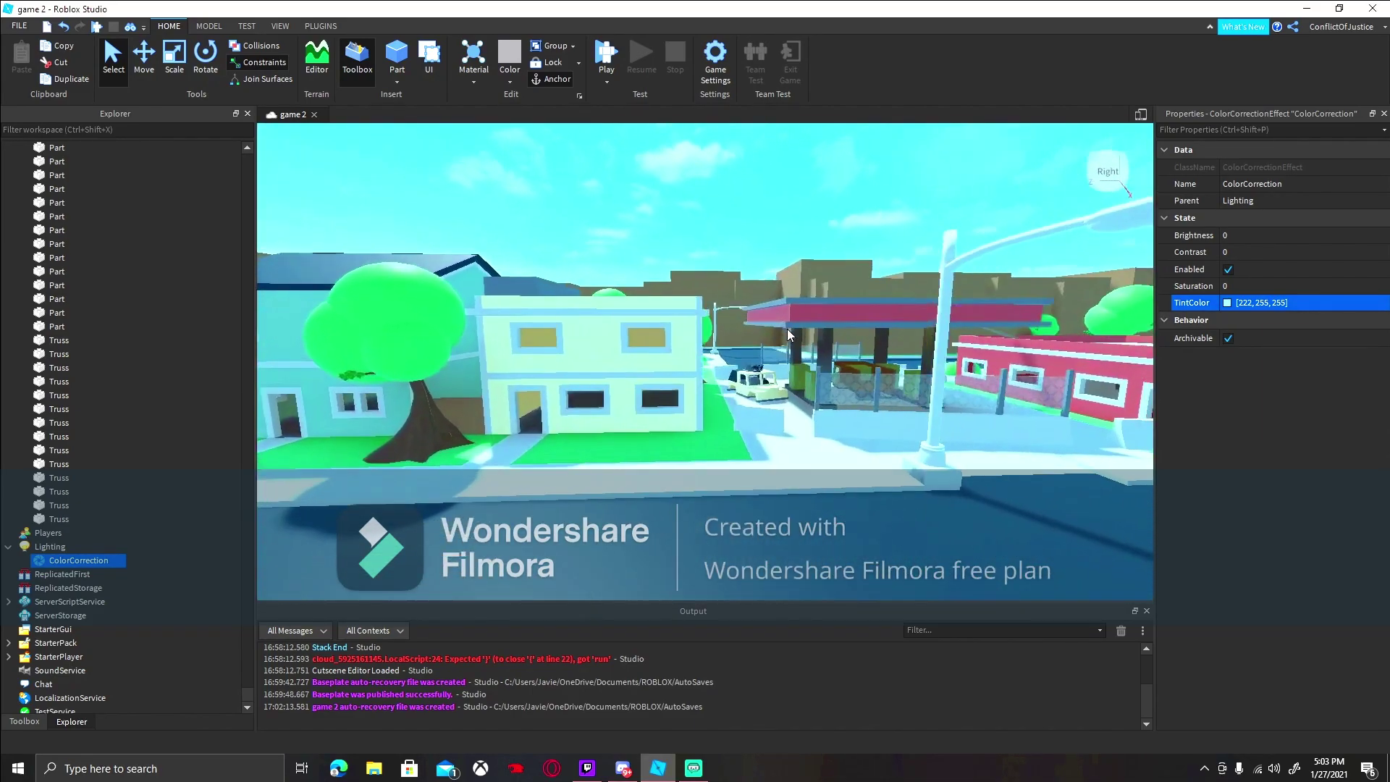
Set the color correction effect's Saturation to 0.3.
{"action": "right_click_drag", "start_coordinate": [786, 329], "coordinate": [785, 329]}
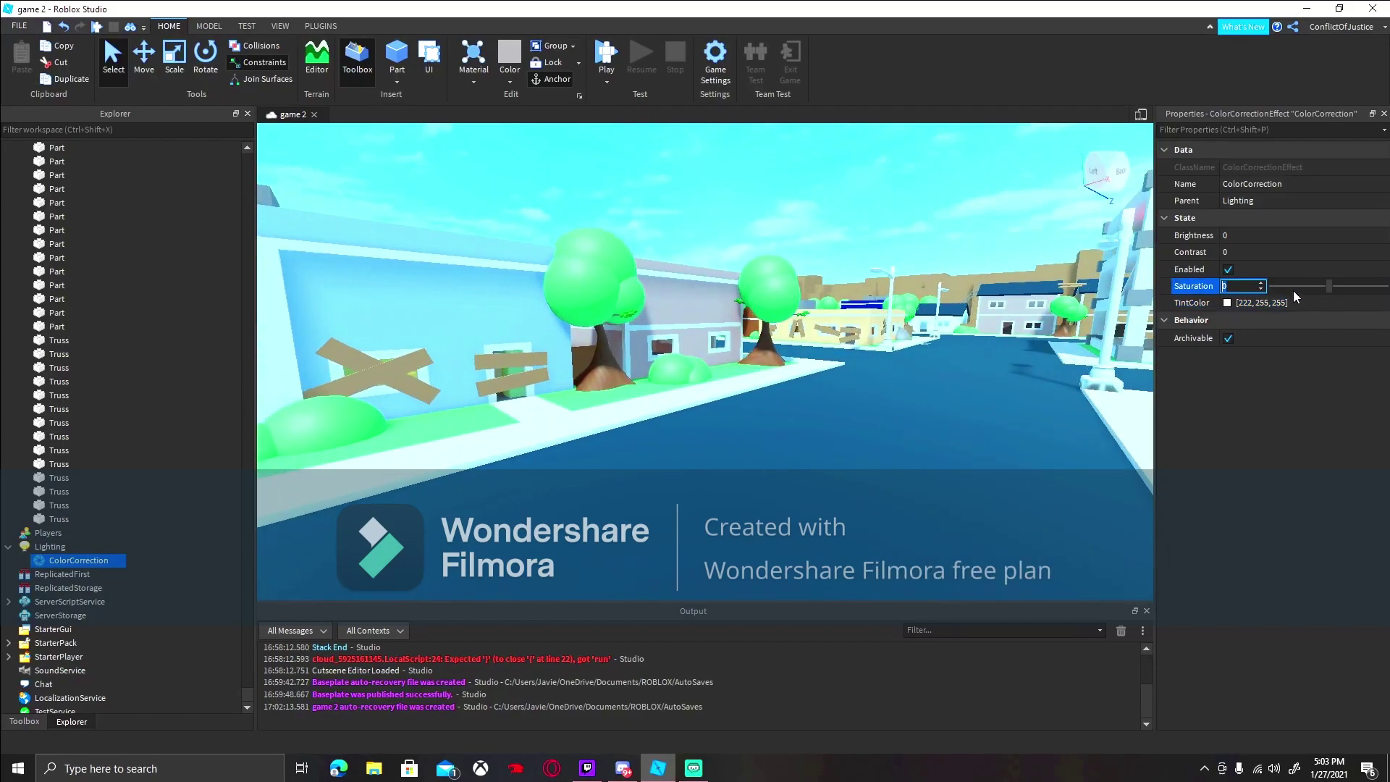
{"action": "left_click_drag", "start_coordinate": [1365, 294], "coordinate": [1347, 294]}
{"action": "right_click_drag", "start_coordinate": [949, 270], "coordinate": [948, 271]}
{"action": "key", "text": "w"}
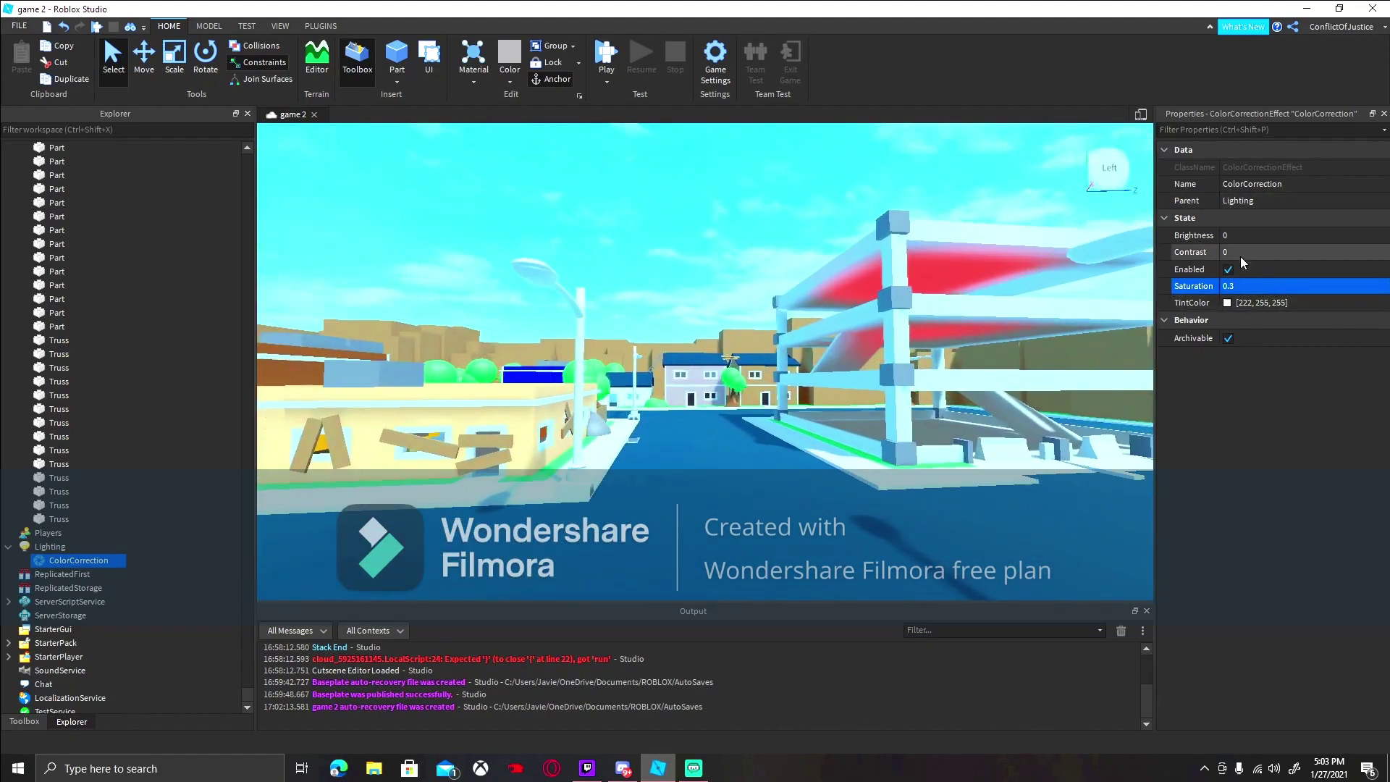
Set the color correction effect's Contrast to 0.2 and look over the result in the town.
{"action": "left_click", "coordinate": [1240, 255]}
{"action": "mouse_move", "coordinate": [1329, 254]}
{"action": "left_mouse_down"}
{"action": "mouse_move", "coordinate": [1384, 253]}
{"action": "mouse_move", "coordinate": [1334, 266]}
{"action": "left_mouse_up"}
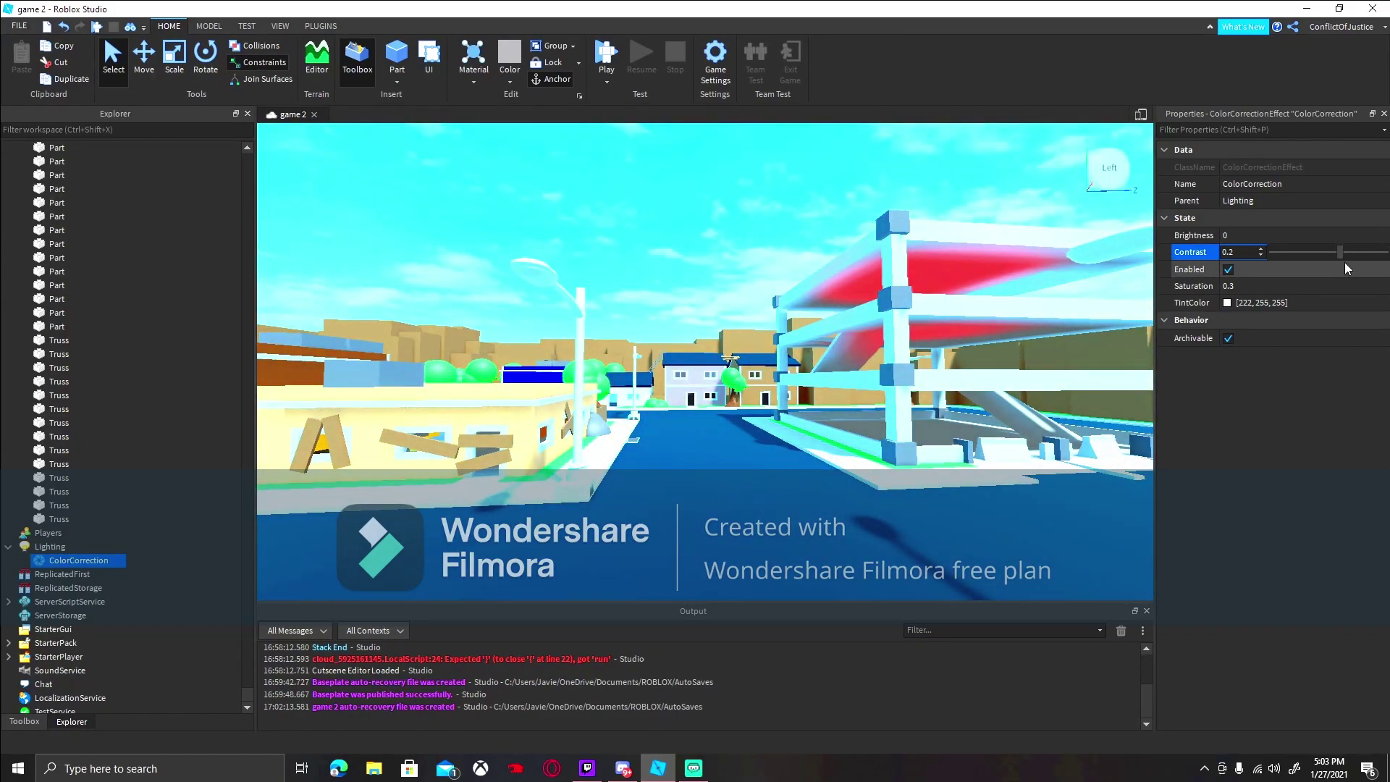
{"action": "right_click_drag", "start_coordinate": [671, 195], "coordinate": [670, 194]}
{"action": "key", "text": "w"}
{"action": "key", "text": "w"}
{"action": "key", "text": "a"}
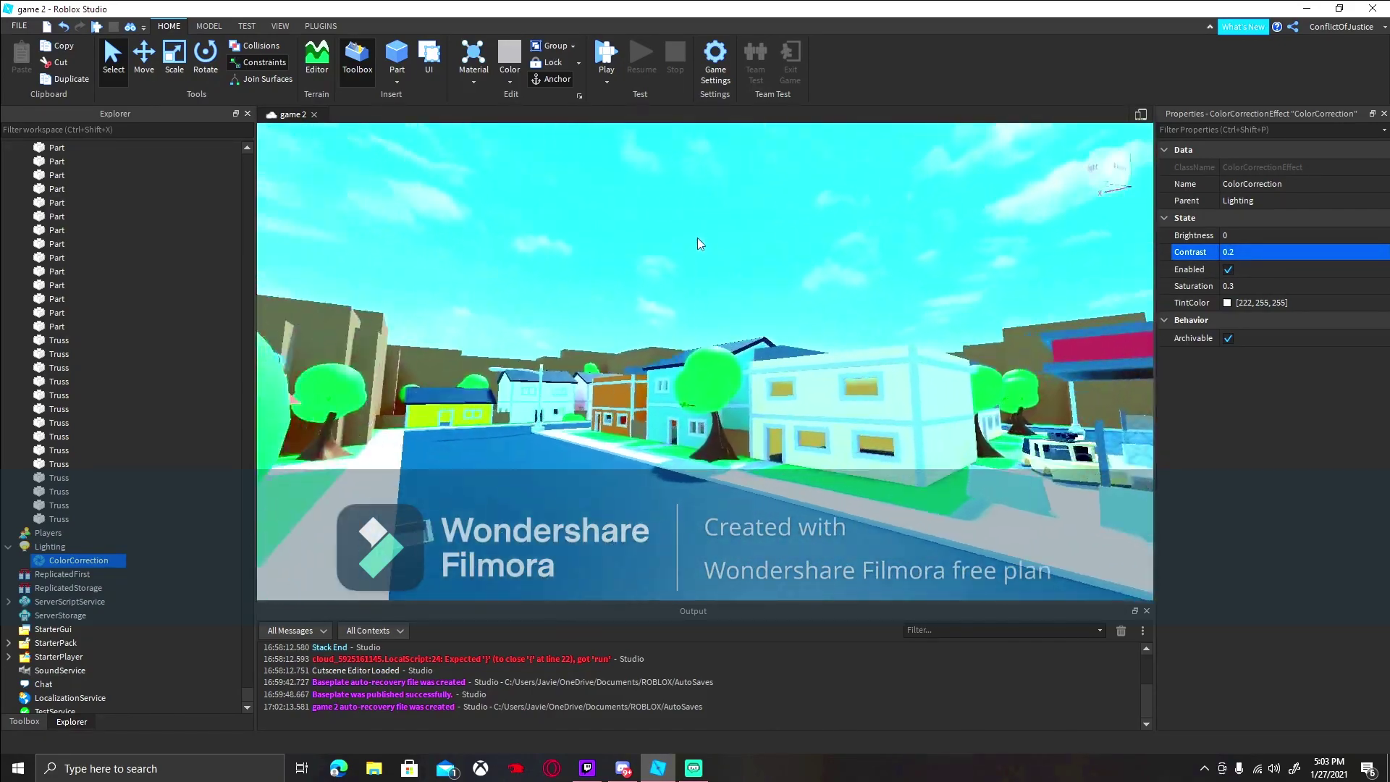
Toggle the color correction effect off and on to compare the town's look, leaving it enabled.
{"action": "right_click_drag", "start_coordinate": [577, 385], "coordinate": [577, 385]}
{"action": "key", "text": "a"}
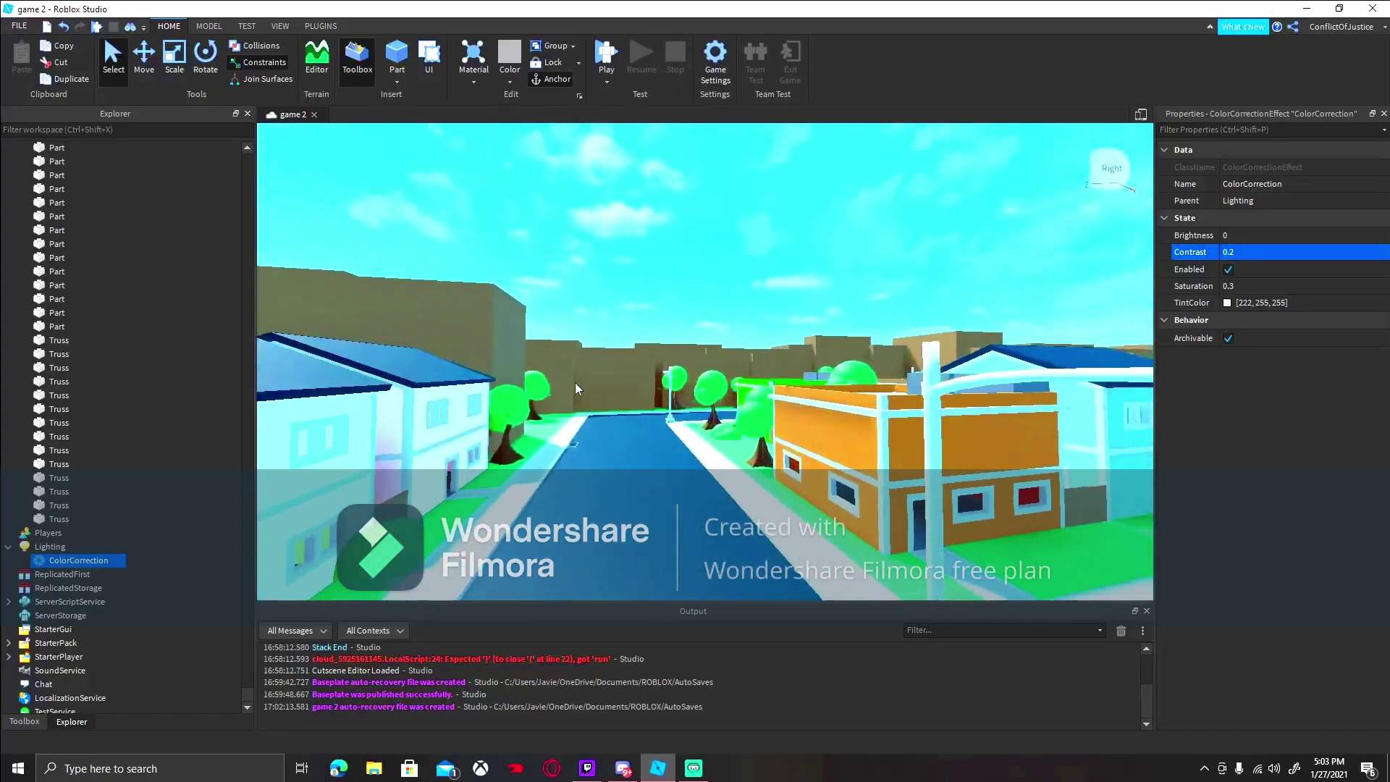
{"action": "right_click_drag", "start_coordinate": [786, 257], "coordinate": [845, 281]}
{"action": "key", "text": "w"}
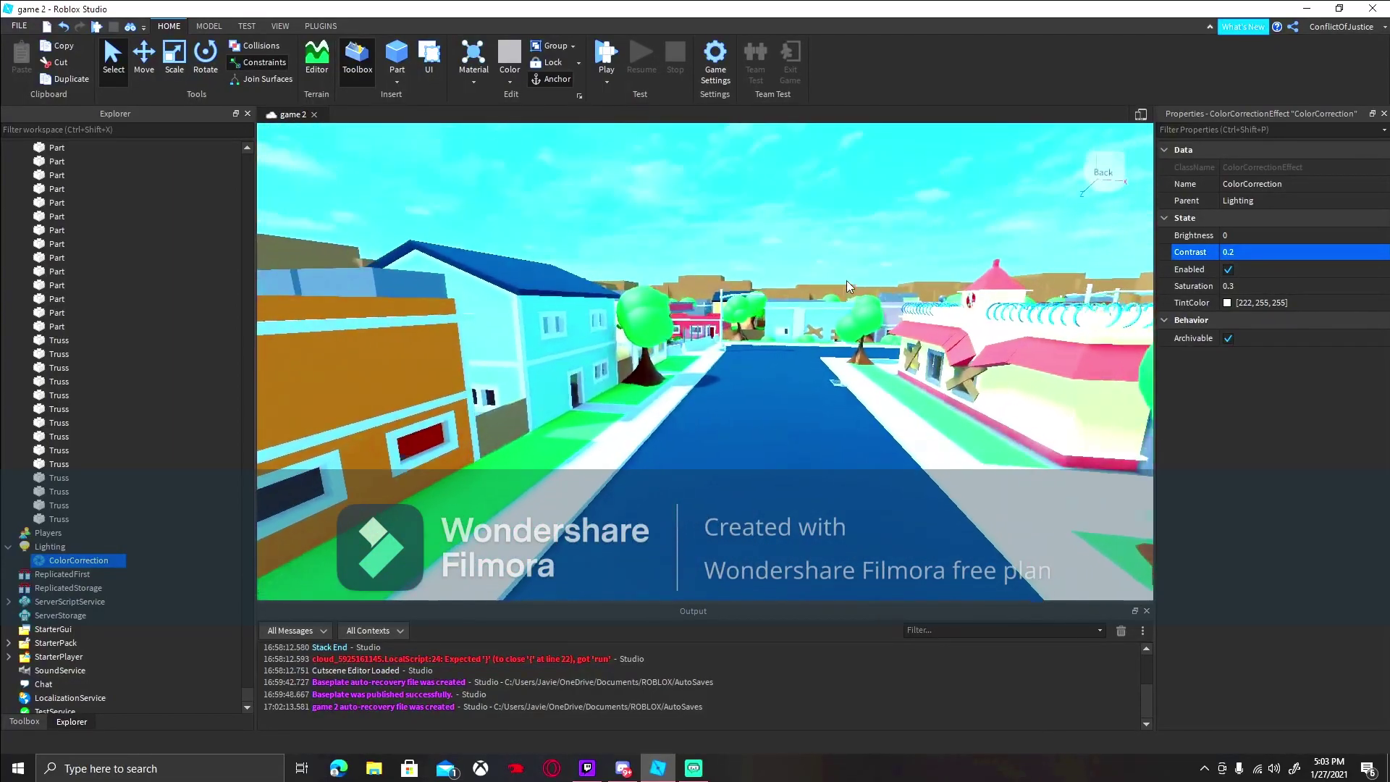
{"action": "left_click", "coordinate": [1277, 270]}
{"action": "left_click", "coordinate": [1227, 269]}
{"action": "left_click", "coordinate": [1228, 270]}
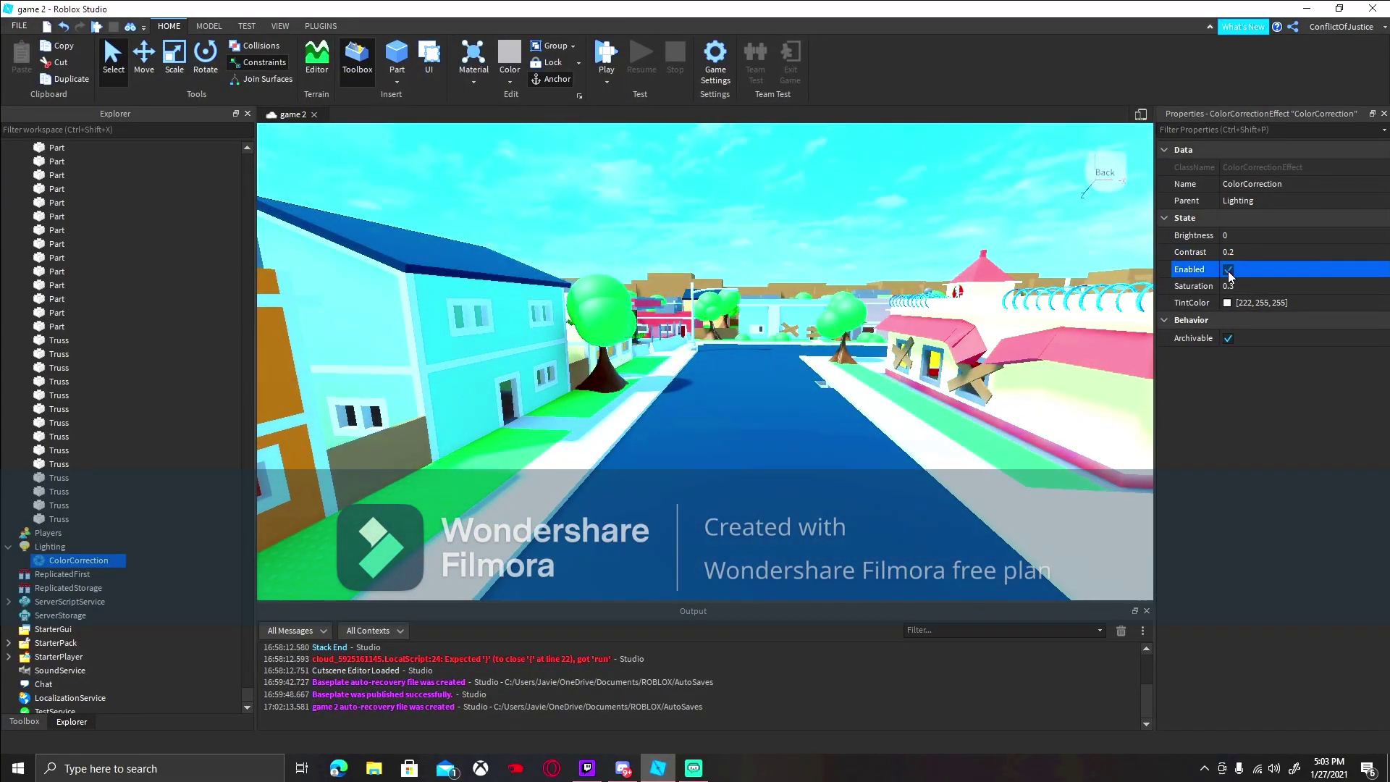
{"action": "left_click", "coordinate": [1227, 270]}
{"action": "left_click", "coordinate": [1227, 270]}
{"action": "left_click", "coordinate": [1227, 271]}
{"action": "left_click", "coordinate": [1227, 270]}
{"action": "left_click", "coordinate": [1228, 271]}
{"action": "left_click", "coordinate": [1228, 270]}
Add a BlurEffect to the Lighting service and view it along the street.
{"action": "key", "text": "w"}
{"action": "right_click_drag", "start_coordinate": [469, 542], "coordinate": [825, 310]}
{"action": "key", "text": "w"}
{"action": "key", "text": "w"}
{"action": "key", "text": "w"}
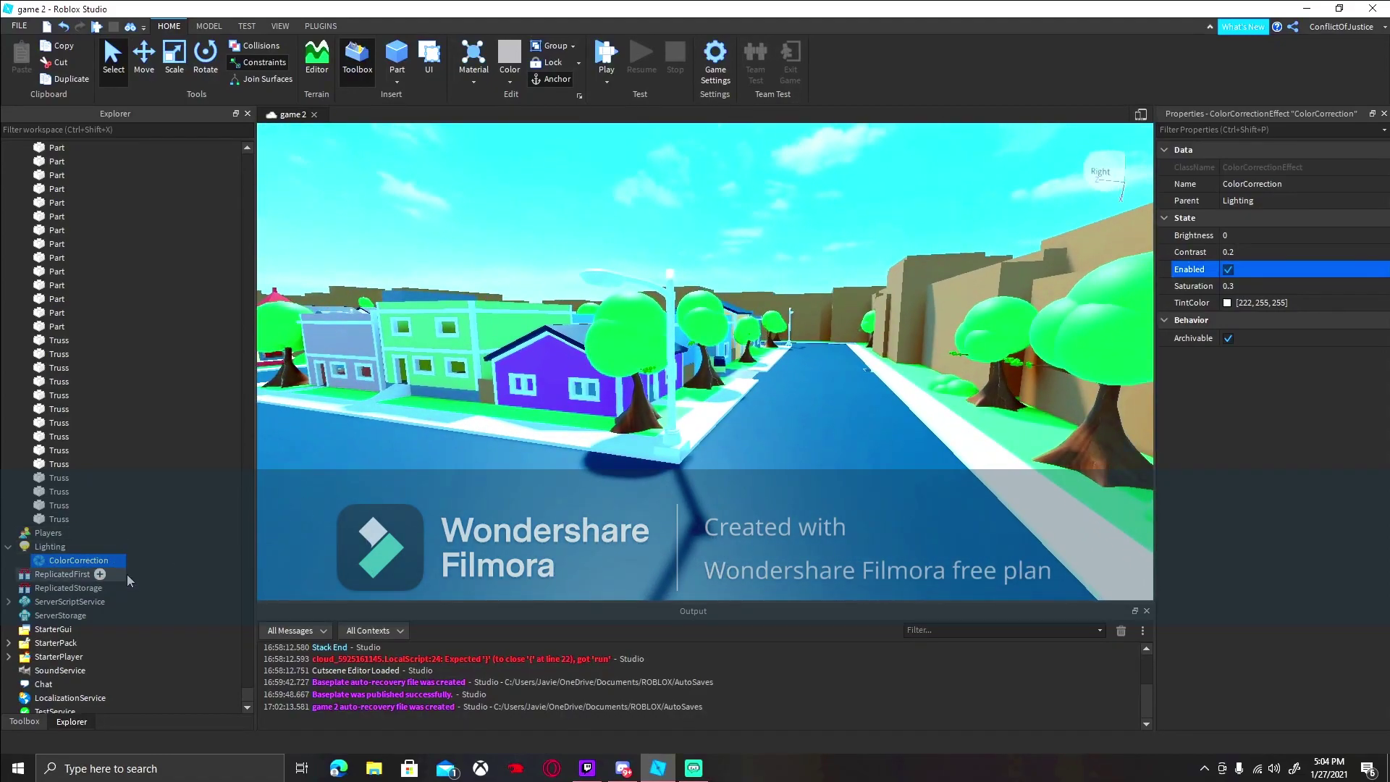
{"action": "left_click", "coordinate": [75, 547]}
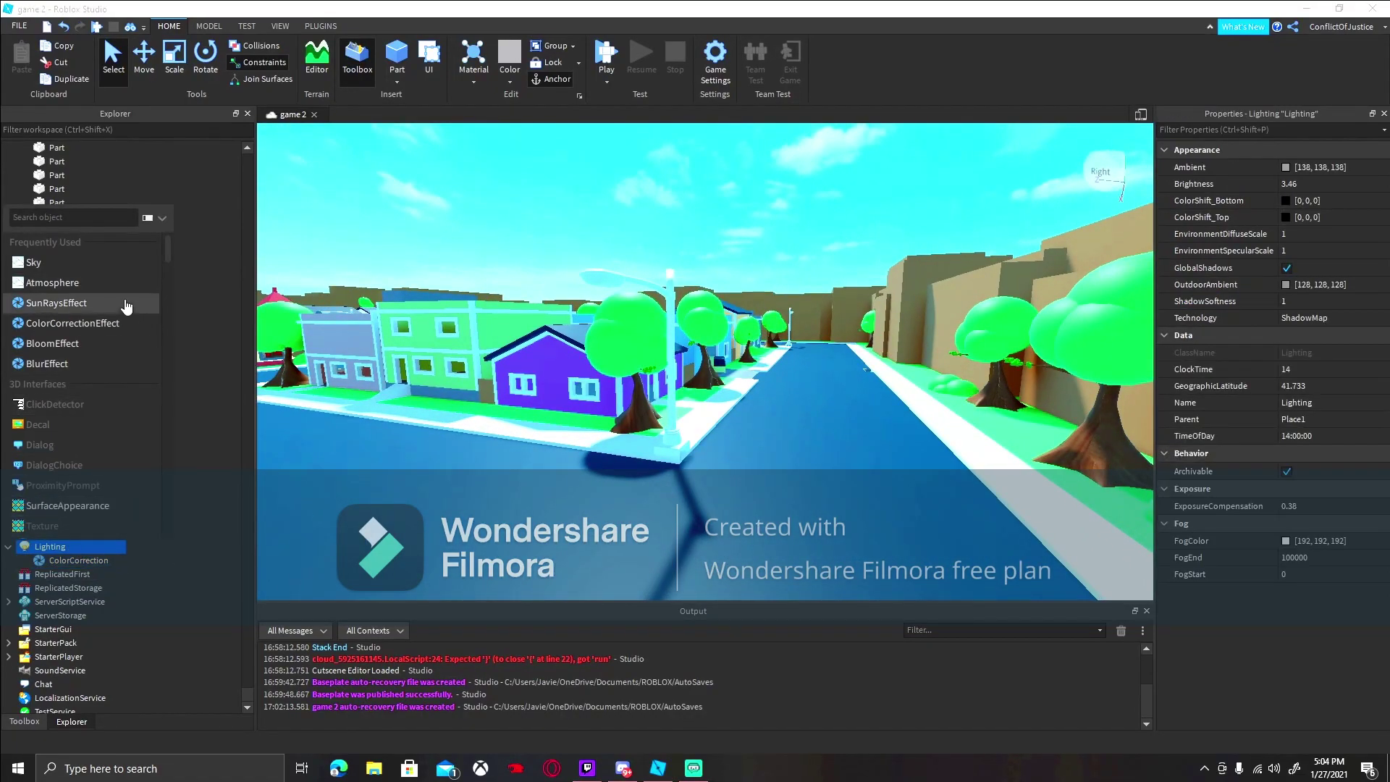
{"action": "left_click", "coordinate": [68, 367]}
{"action": "right_click_drag", "start_coordinate": [601, 258], "coordinate": [544, 290]}
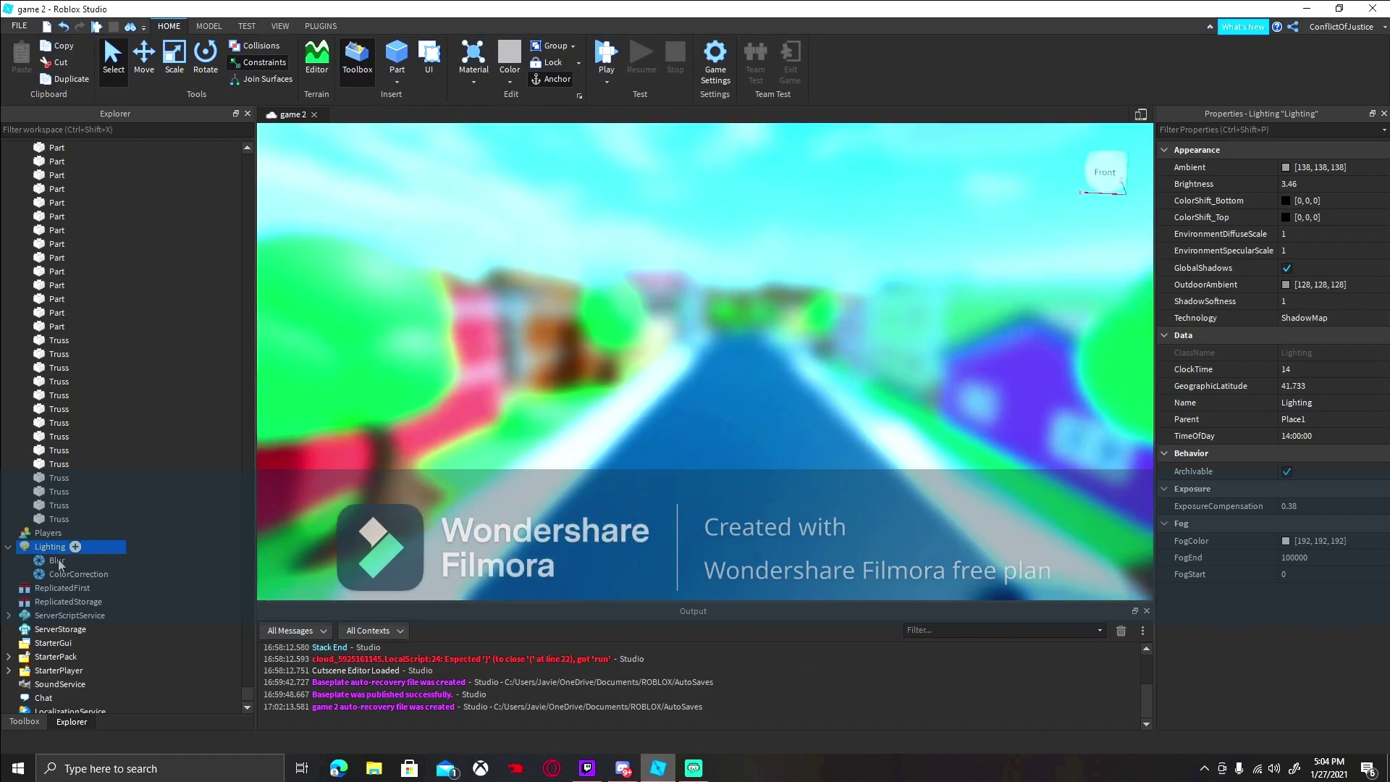
Reduce the blur effect's Size to 3 and check the result around the town.
{"action": "left_click", "coordinate": [56, 560]}
{"action": "left_click", "coordinate": [1272, 253]}
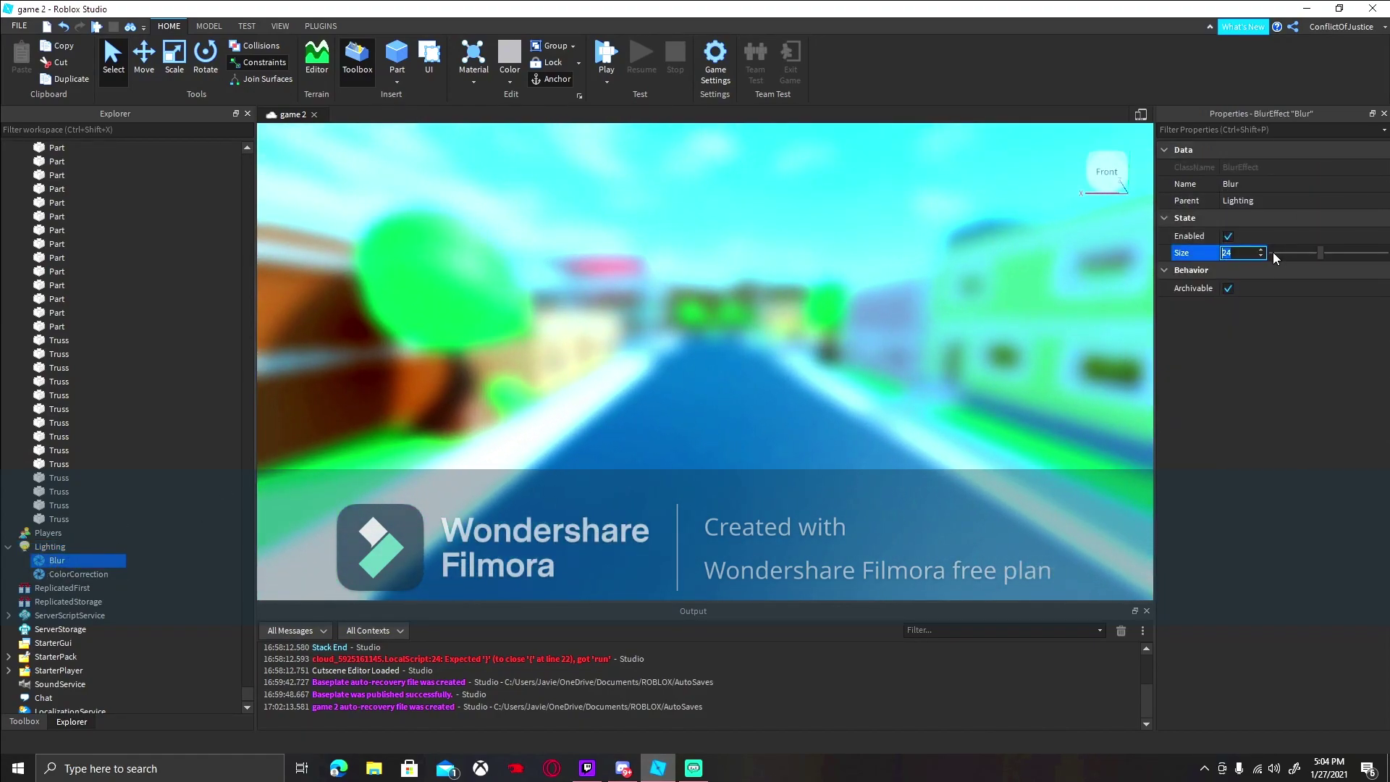
{"action": "left_click_drag", "start_coordinate": [1323, 253], "coordinate": [1284, 259]}
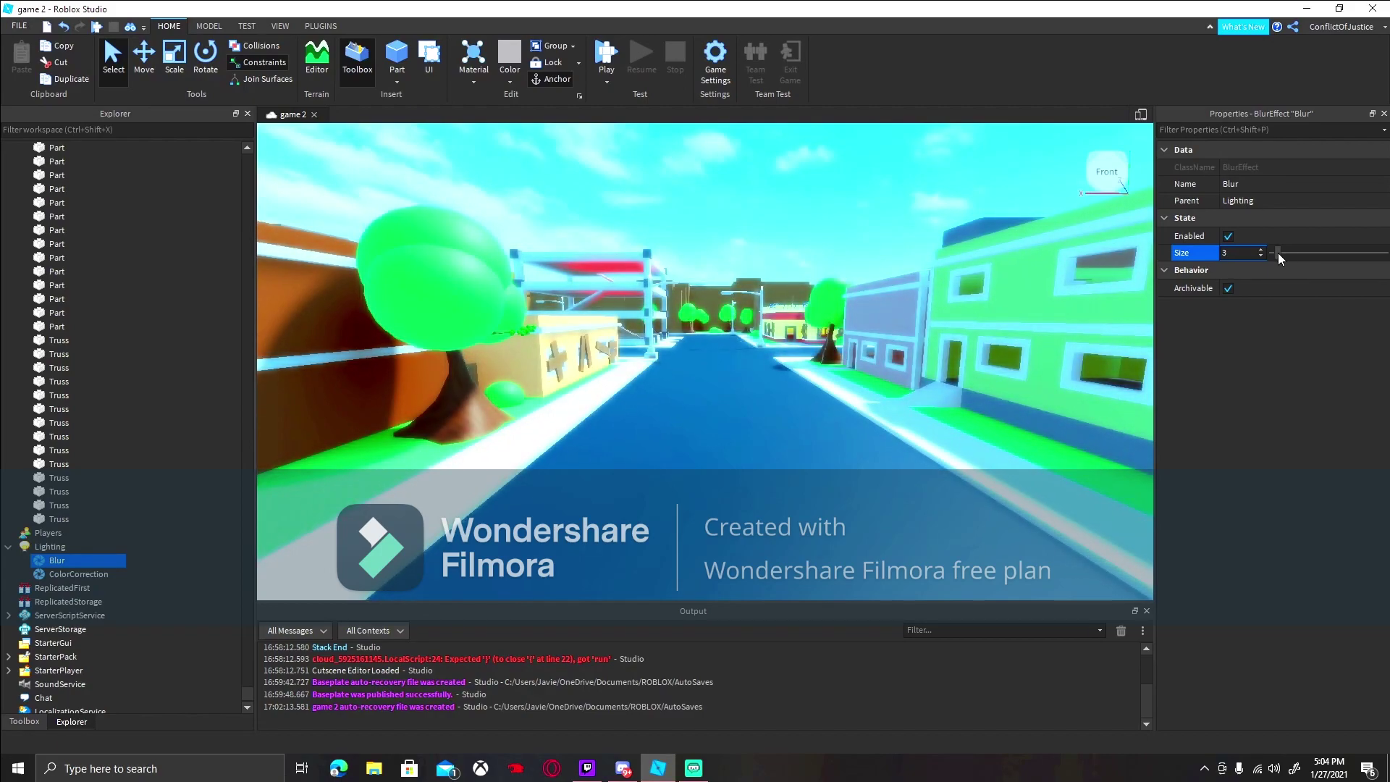
{"action": "right_click_drag", "start_coordinate": [851, 314], "coordinate": [827, 281]}
{"action": "key", "text": "w"}
{"action": "left_click", "coordinate": [833, 285]}
{"action": "key", "text": "w"}
{"action": "key", "text": "w"}
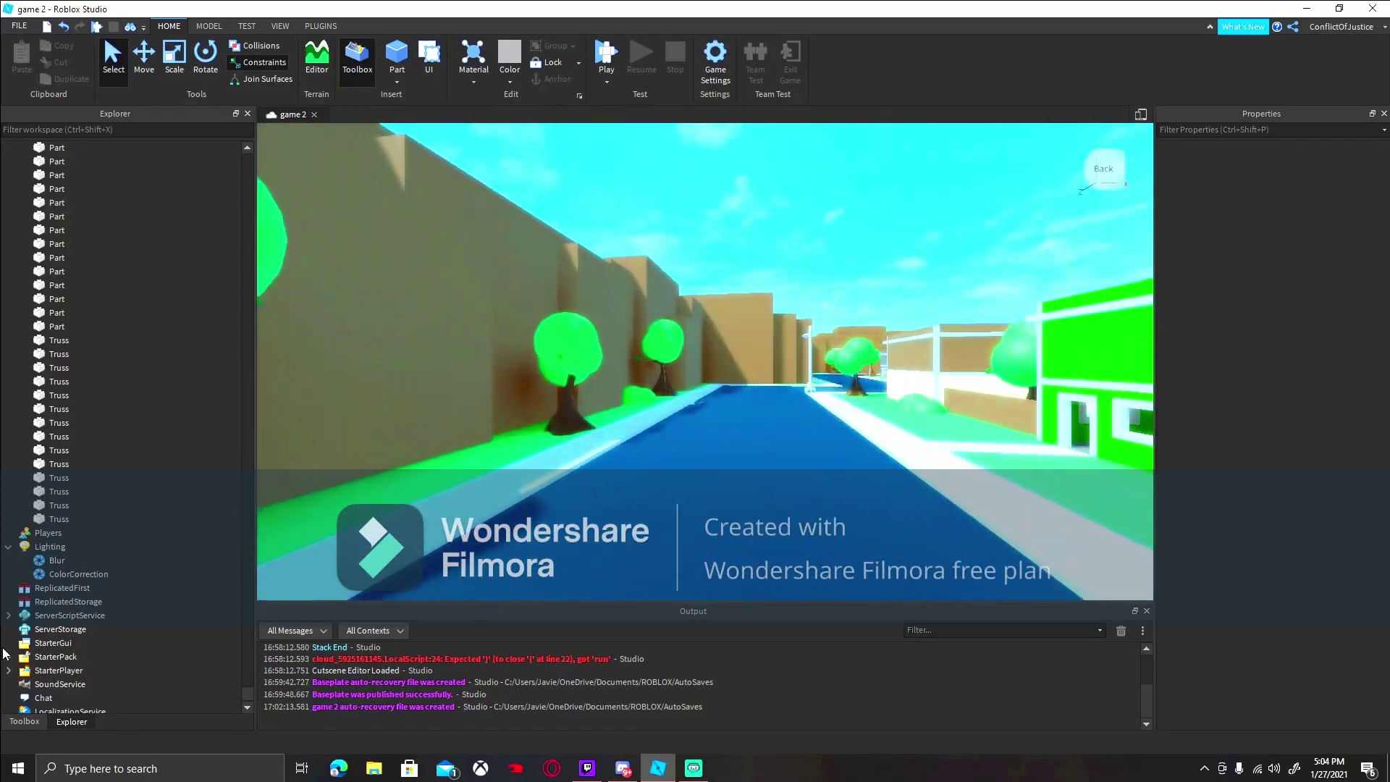
Add a BloomEffect to the Lighting service, select it, and look at the sun's glow.
{"action": "left_click", "coordinate": [72, 546]}
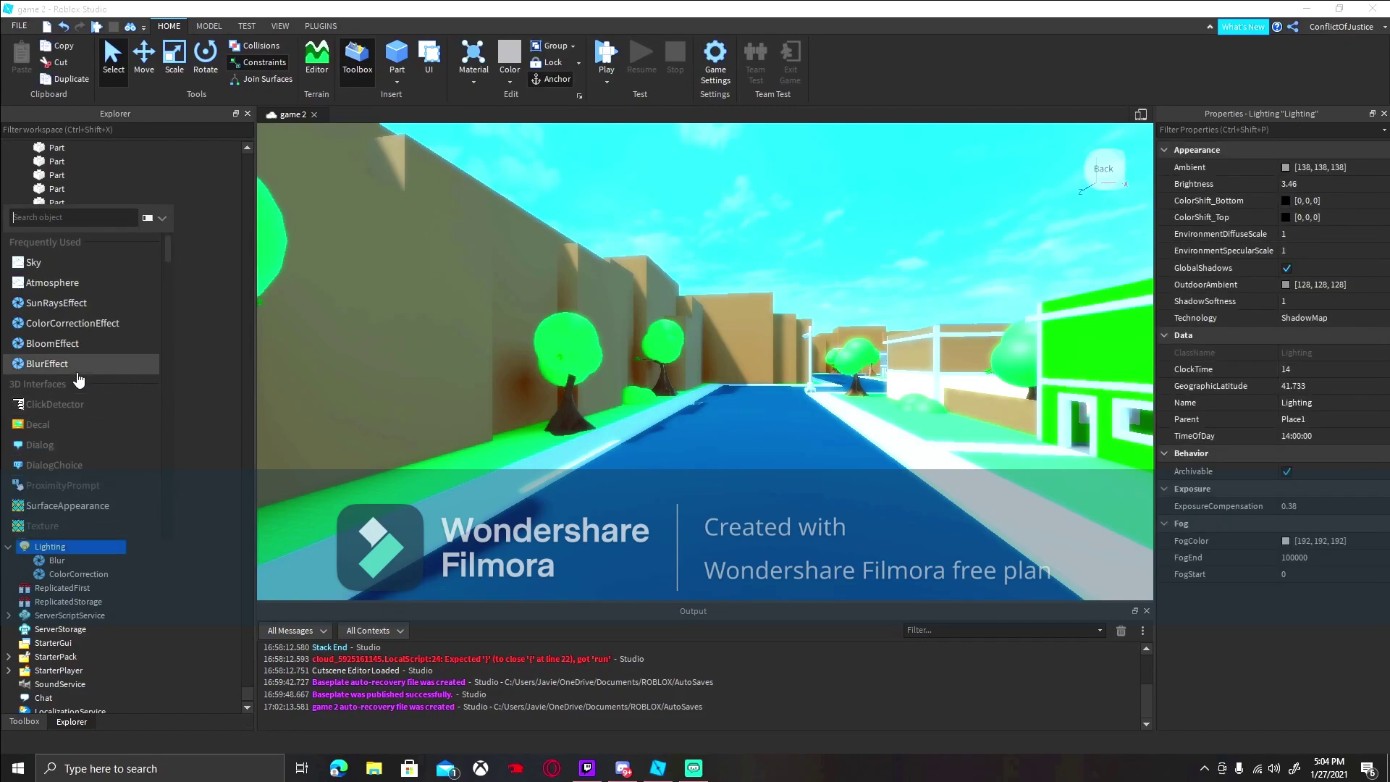
{"action": "left_click", "coordinate": [78, 345]}
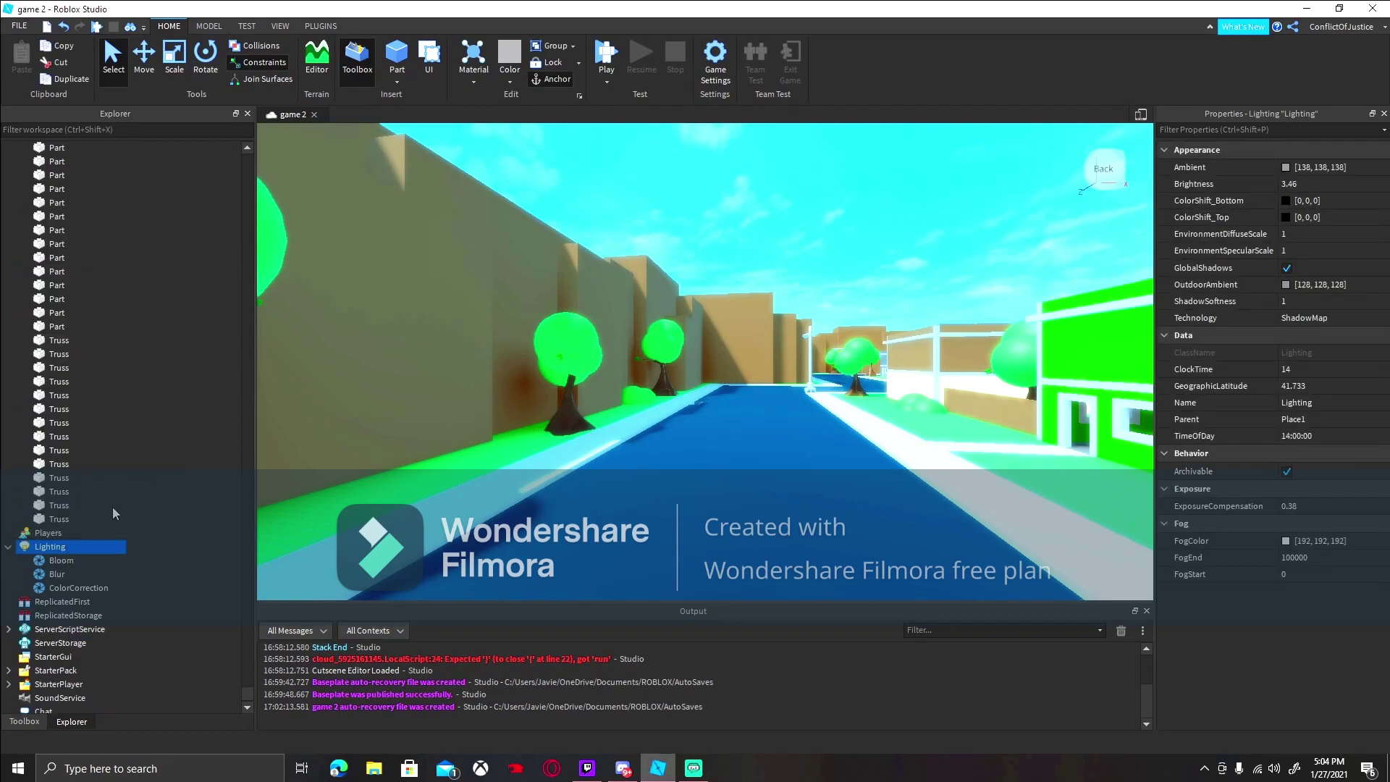
{"action": "left_click", "coordinate": [70, 562]}
{"action": "right_click_drag", "start_coordinate": [461, 541], "coordinate": [457, 539]}
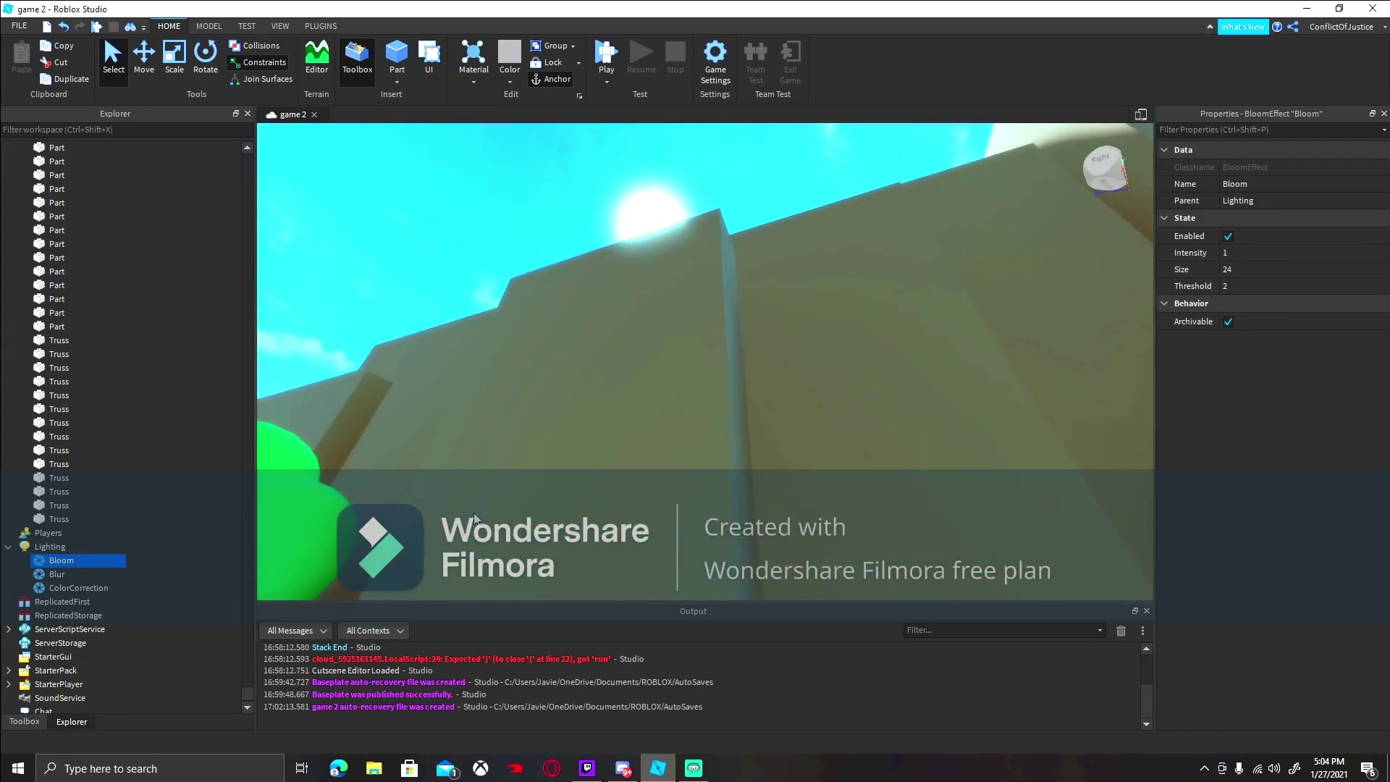
{"action": "right_click_drag", "start_coordinate": [744, 243], "coordinate": [744, 244]}
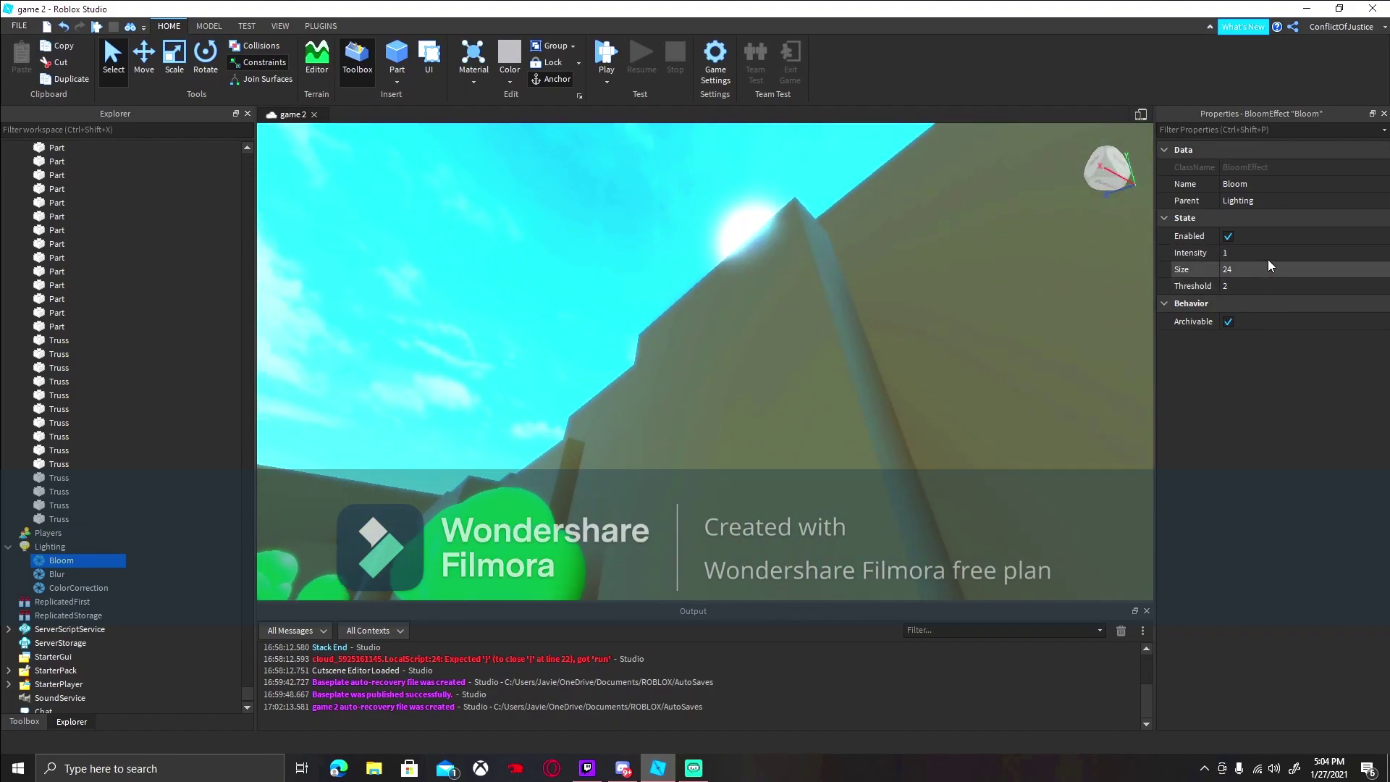
Set the bloom effect's Size to 56, try its Threshold, and check the glow around the sun and town.
{"action": "left_click", "coordinate": [1288, 271]}
{"action": "left_click", "coordinate": [1328, 271]}
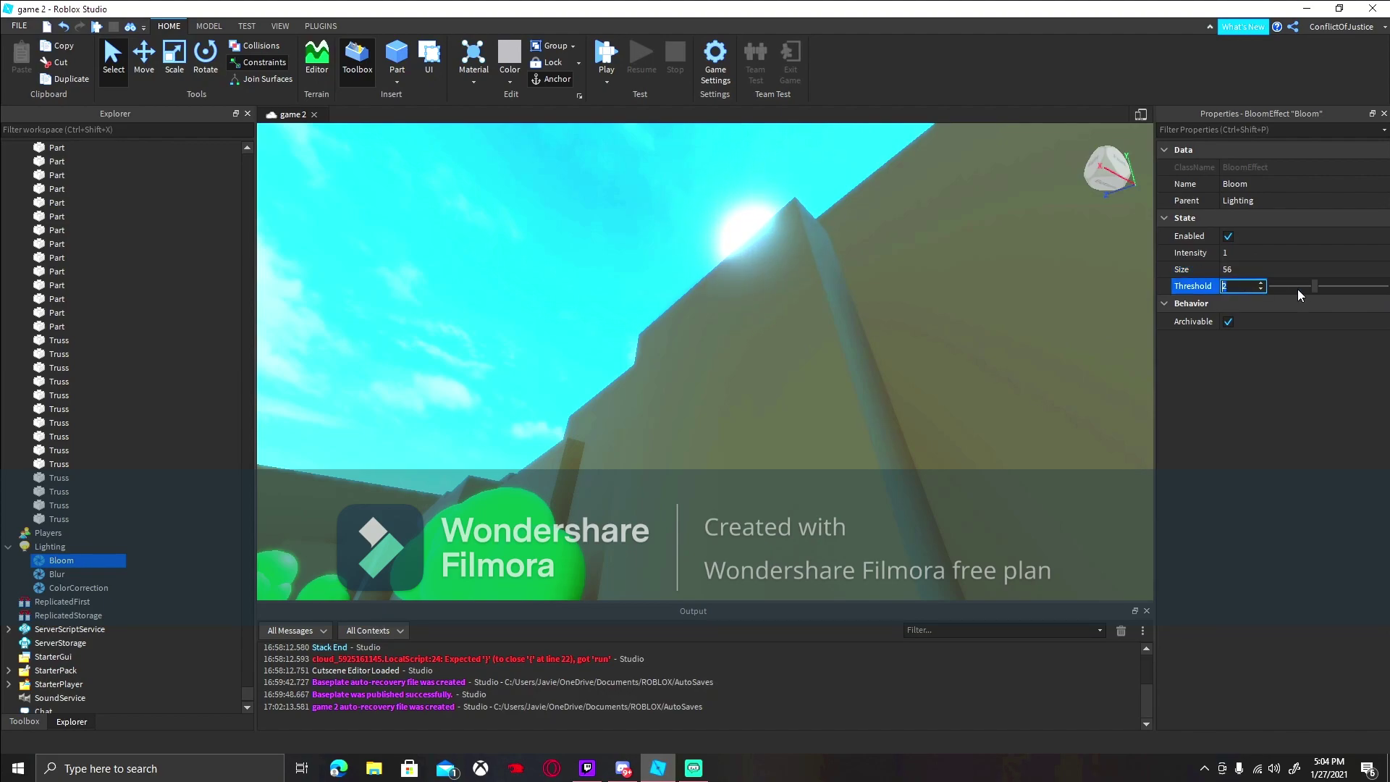
{"action": "mouse_move", "coordinate": [1313, 285]}
{"action": "left_mouse_down"}
{"action": "mouse_move", "coordinate": [1254, 289]}
{"action": "mouse_move", "coordinate": [1384, 290]}
{"action": "mouse_move", "coordinate": [1312, 299]}
{"action": "left_mouse_up"}
{"action": "left_click", "coordinate": [644, 228]}
{"action": "key", "text": "a"}
{"action": "key", "text": "d"}
{"action": "key", "text": "a"}
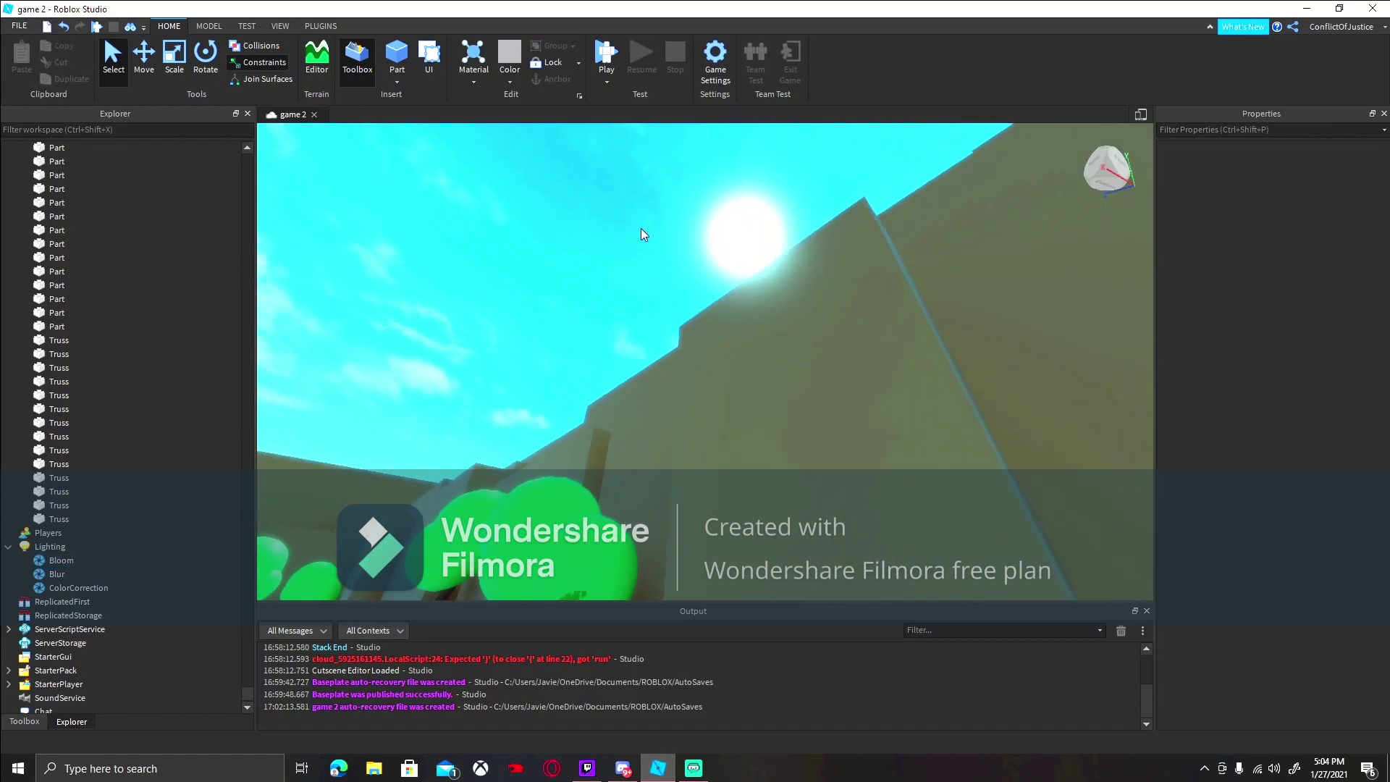
{"action": "key", "text": "d"}
{"action": "mouse_move", "coordinate": [641, 228]}
{"action": "right_mouse_down"}
{"action": "mouse_move", "coordinate": [646, 212]}
{"action": "mouse_move", "coordinate": [615, 232]}
{"action": "right_mouse_up"}
{"action": "key", "text": "w"}
{"action": "key", "text": "w"}
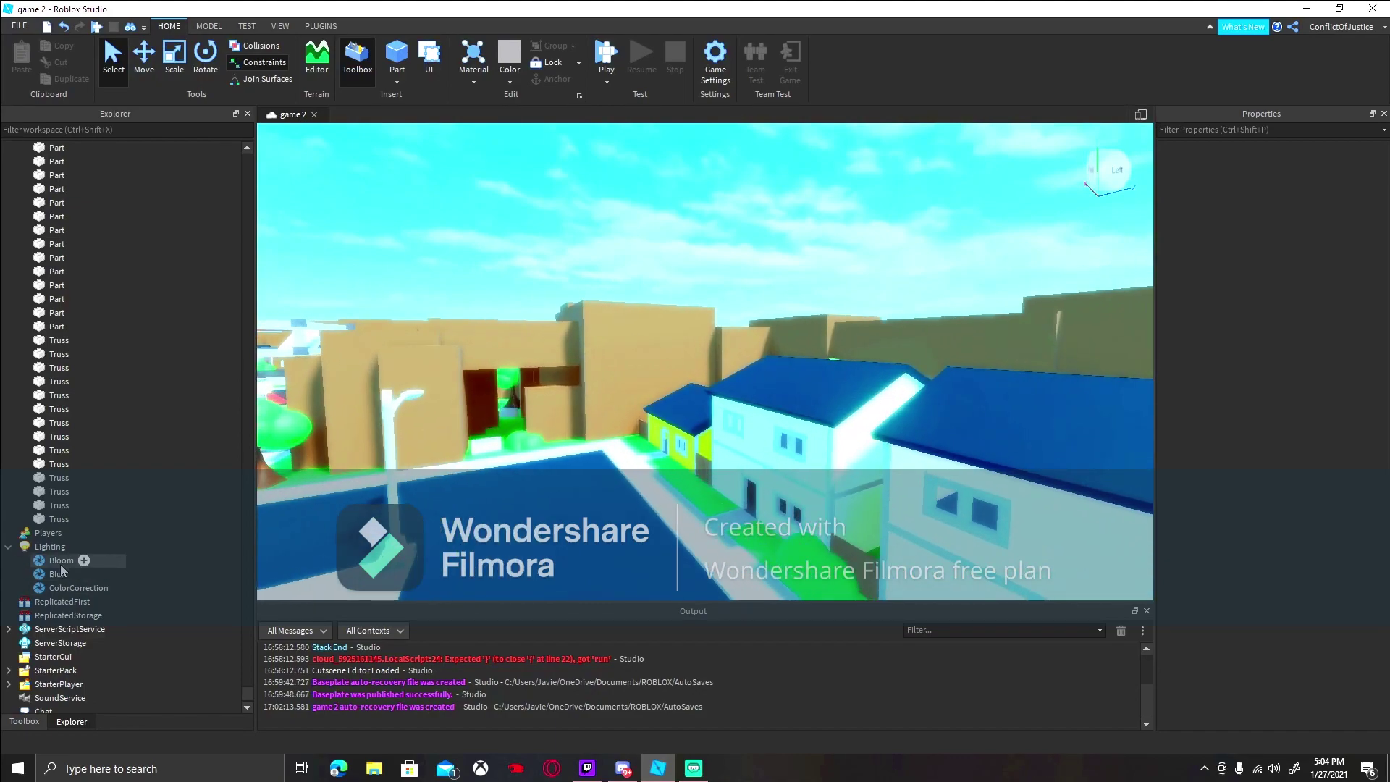
Search the model library for "sky" and insert the High Quality Sky model.
{"action": "scroll", "coordinate": [36, 543], "scroll_direction": "down", "scroll_amount": 1}
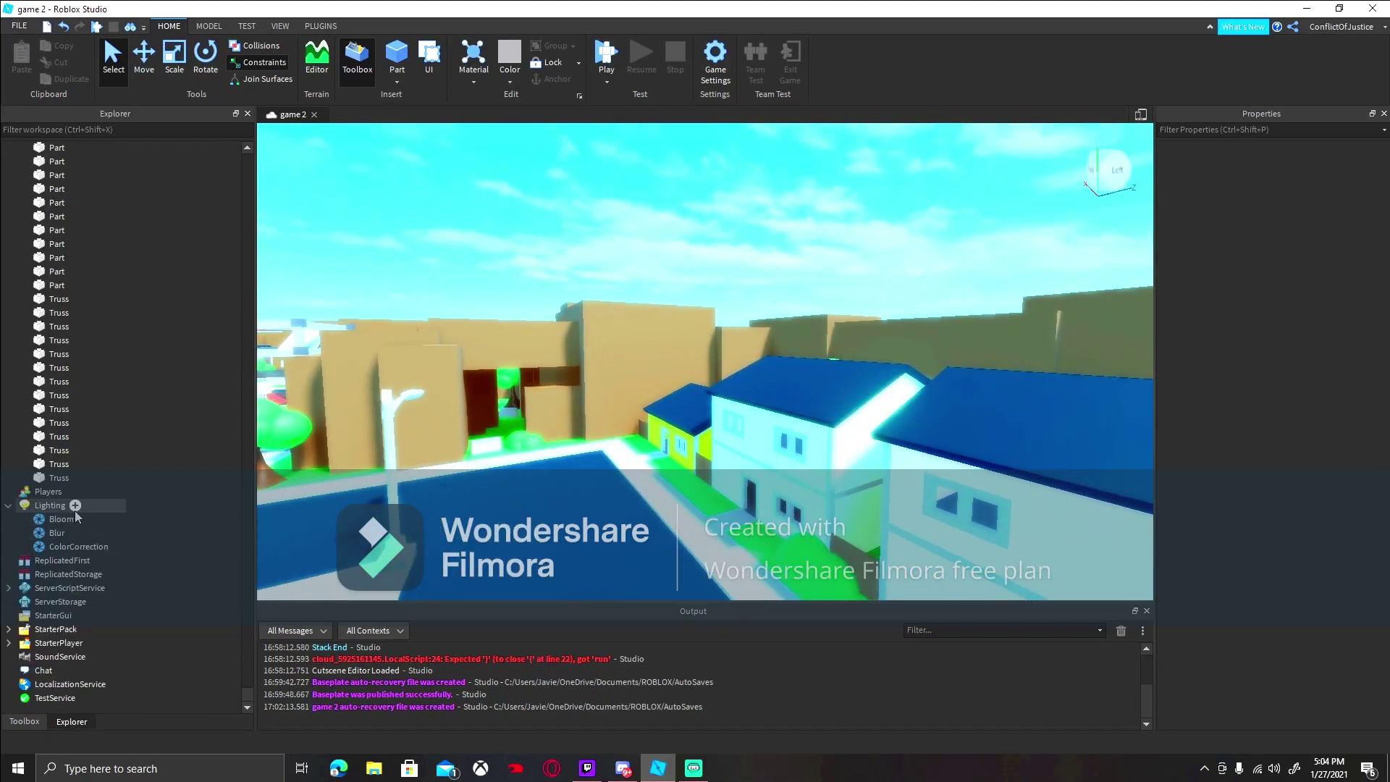
{"action": "left_click", "coordinate": [75, 509]}
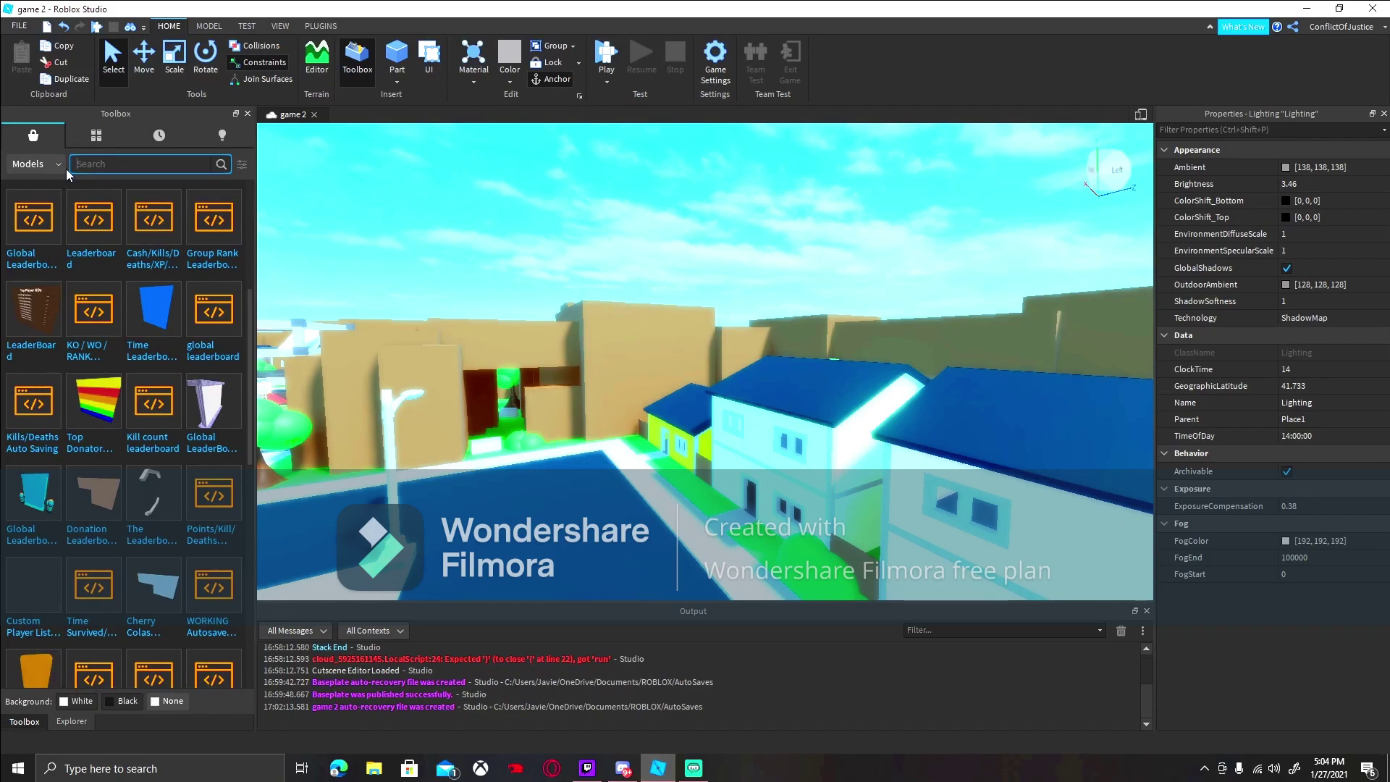
{"action": "type", "text": "sky"}
{"action": "key", "text": "Return"}
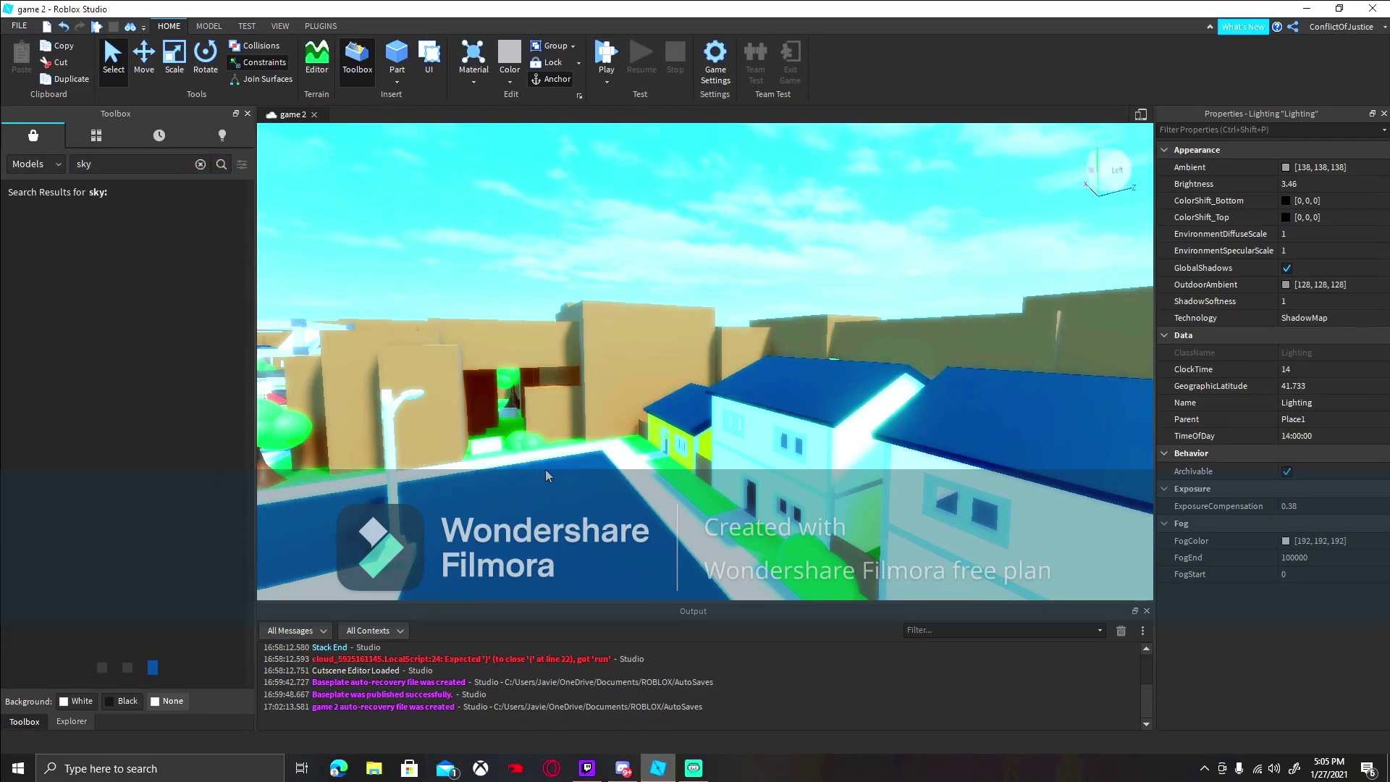
{"action": "key", "text": "d"}
{"action": "right_click_drag", "start_coordinate": [637, 367], "coordinate": [634, 367]}
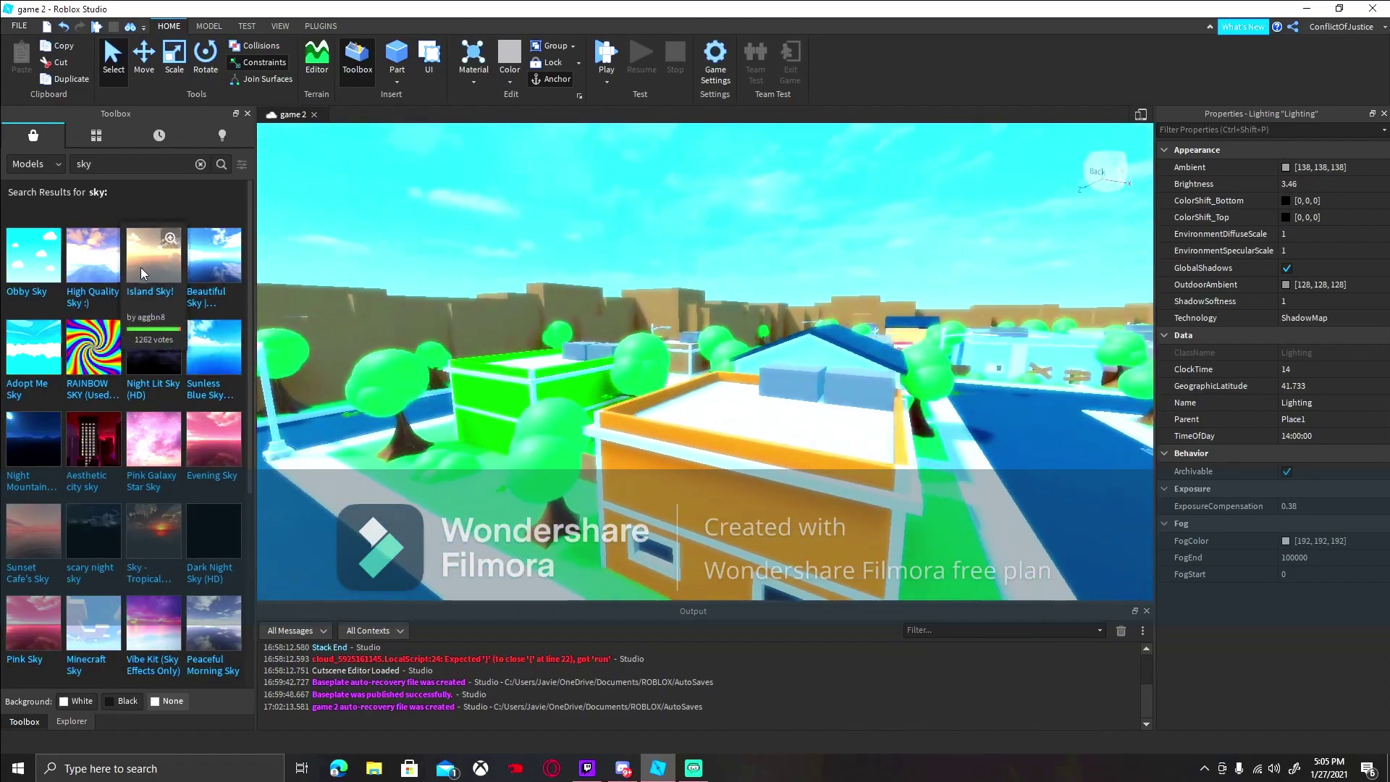
{"action": "key", "text": "d"}
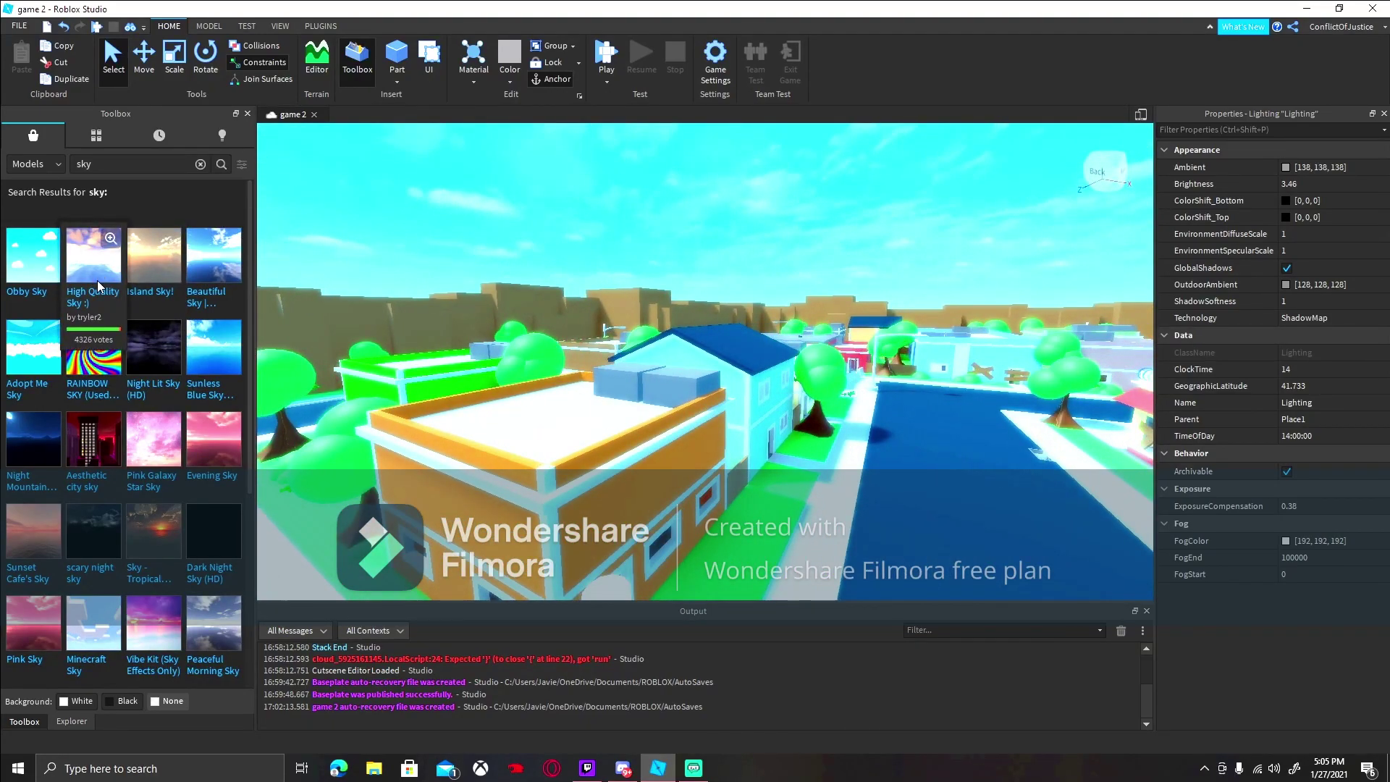
{"action": "left_click", "coordinate": [93, 268]}
{"action": "right_click_drag", "start_coordinate": [606, 309], "coordinate": [607, 310]}
{"action": "key", "text": "a"}
Add an Atmosphere object to the Lighting service and look over the town and sky.
{"action": "left_click", "coordinate": [64, 726]}
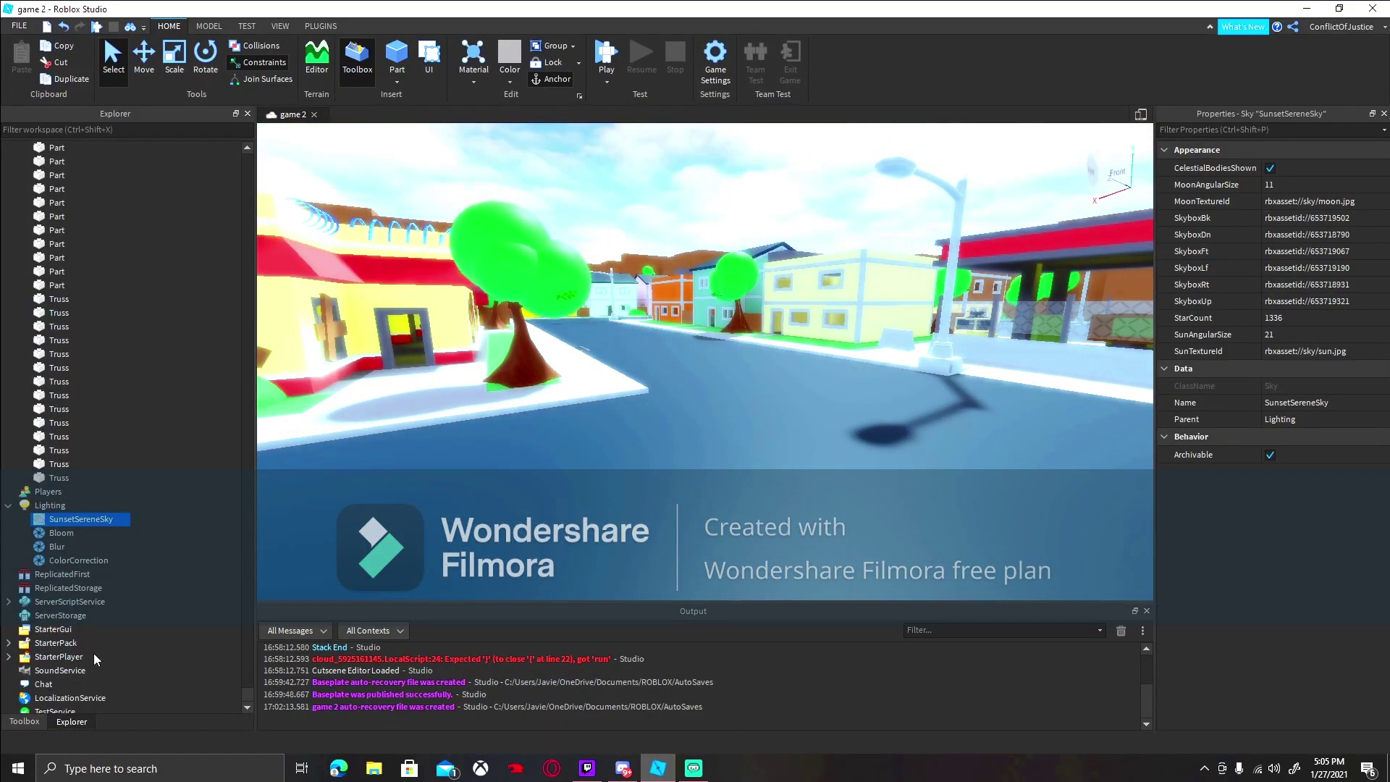
{"action": "left_click", "coordinate": [124, 505]}
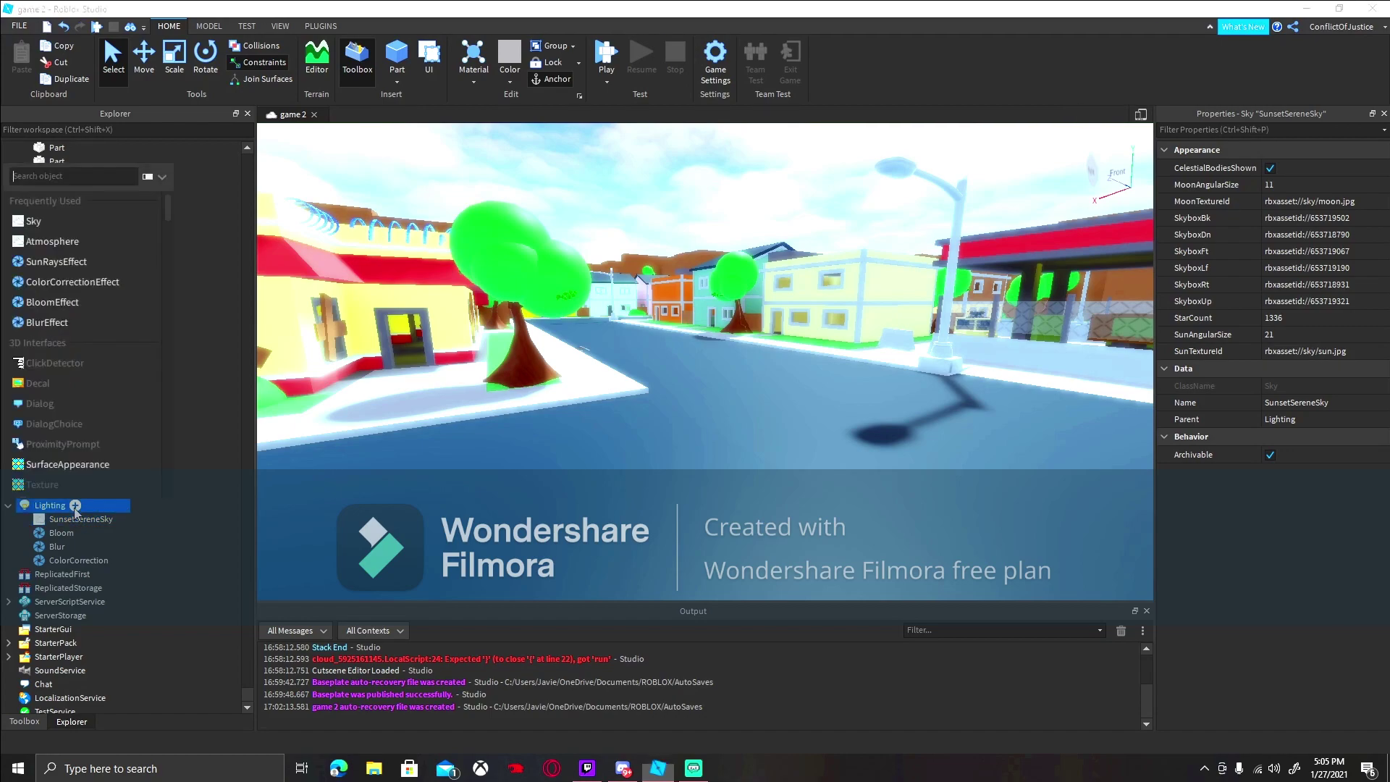
{"action": "left_click", "coordinate": [63, 245]}
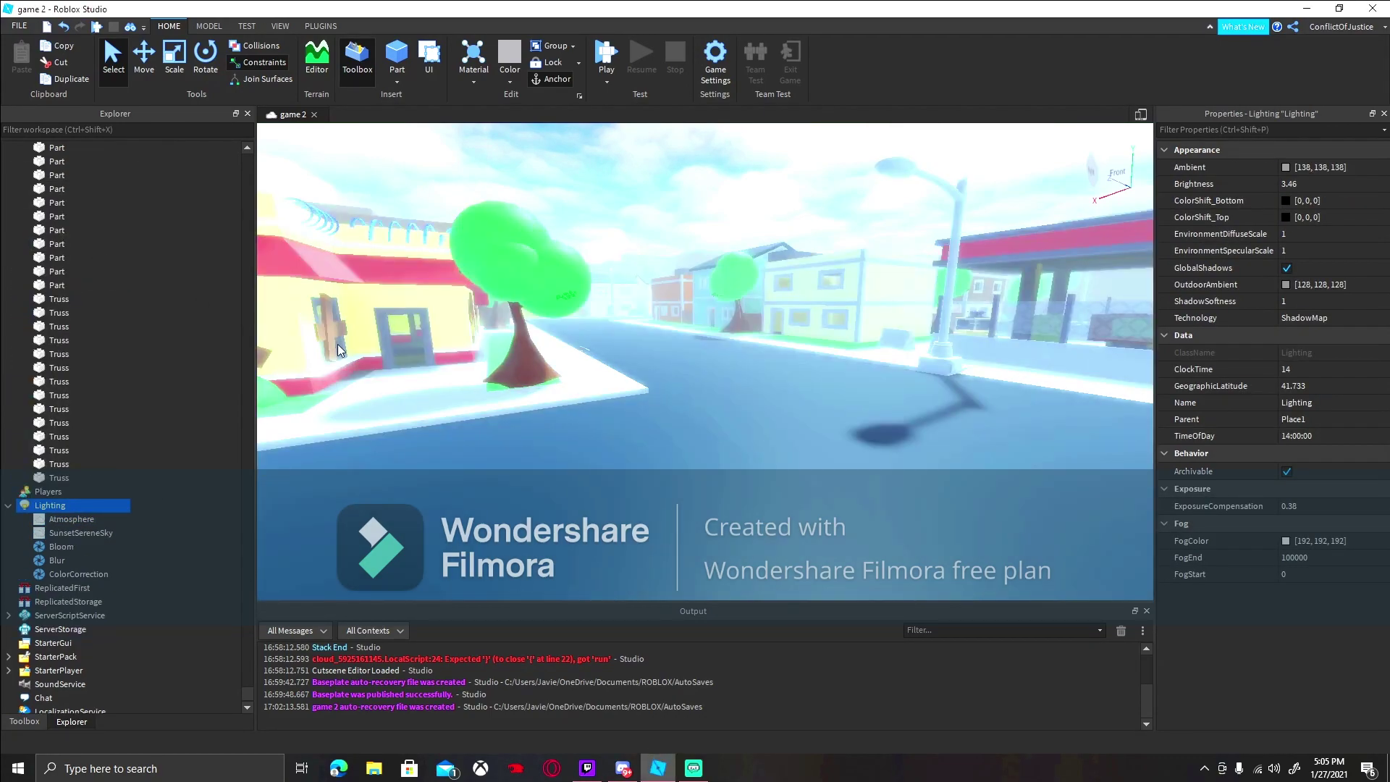
{"action": "right_click_drag", "start_coordinate": [471, 453], "coordinate": [471, 454]}
{"action": "key", "text": "w"}
{"action": "key", "text": "a"}
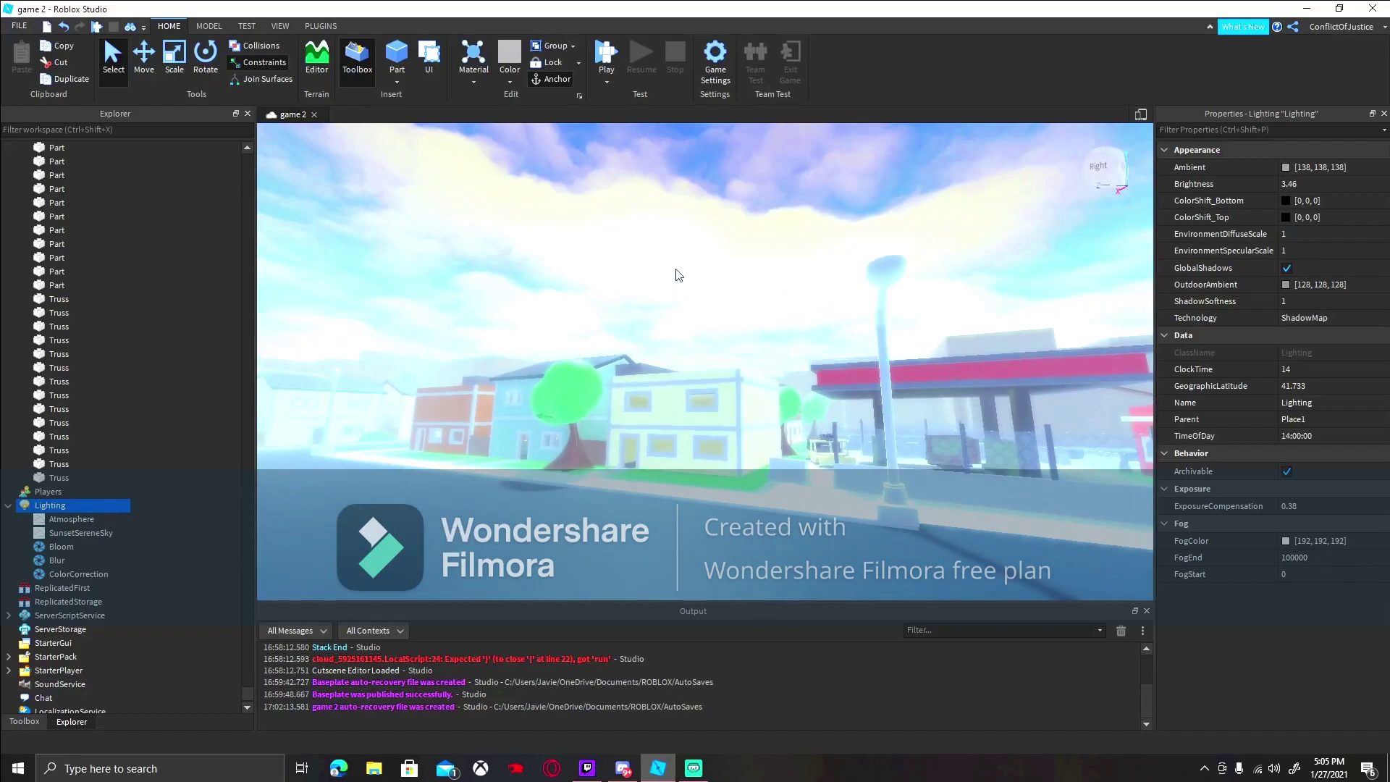
{"action": "key", "text": "a"}
{"action": "mouse_move", "coordinate": [662, 261]}
{"action": "right_mouse_down"}
{"action": "mouse_move", "coordinate": [659, 279]}
{"action": "mouse_move", "coordinate": [673, 279]}
{"action": "mouse_move", "coordinate": [651, 281]}
{"action": "right_mouse_up"}
{"action": "key", "text": "w"}
Select the Atmosphere object, try out its Haze, and set its Offset to 1.
{"action": "left_click", "coordinate": [68, 521]}
{"action": "right_click_drag", "start_coordinate": [637, 405], "coordinate": [923, 333]}
{"action": "left_click", "coordinate": [1283, 340]}
{"action": "left_click_drag", "start_coordinate": [1275, 334], "coordinate": [1158, 345]}
{"action": "left_click", "coordinate": [1261, 320]}
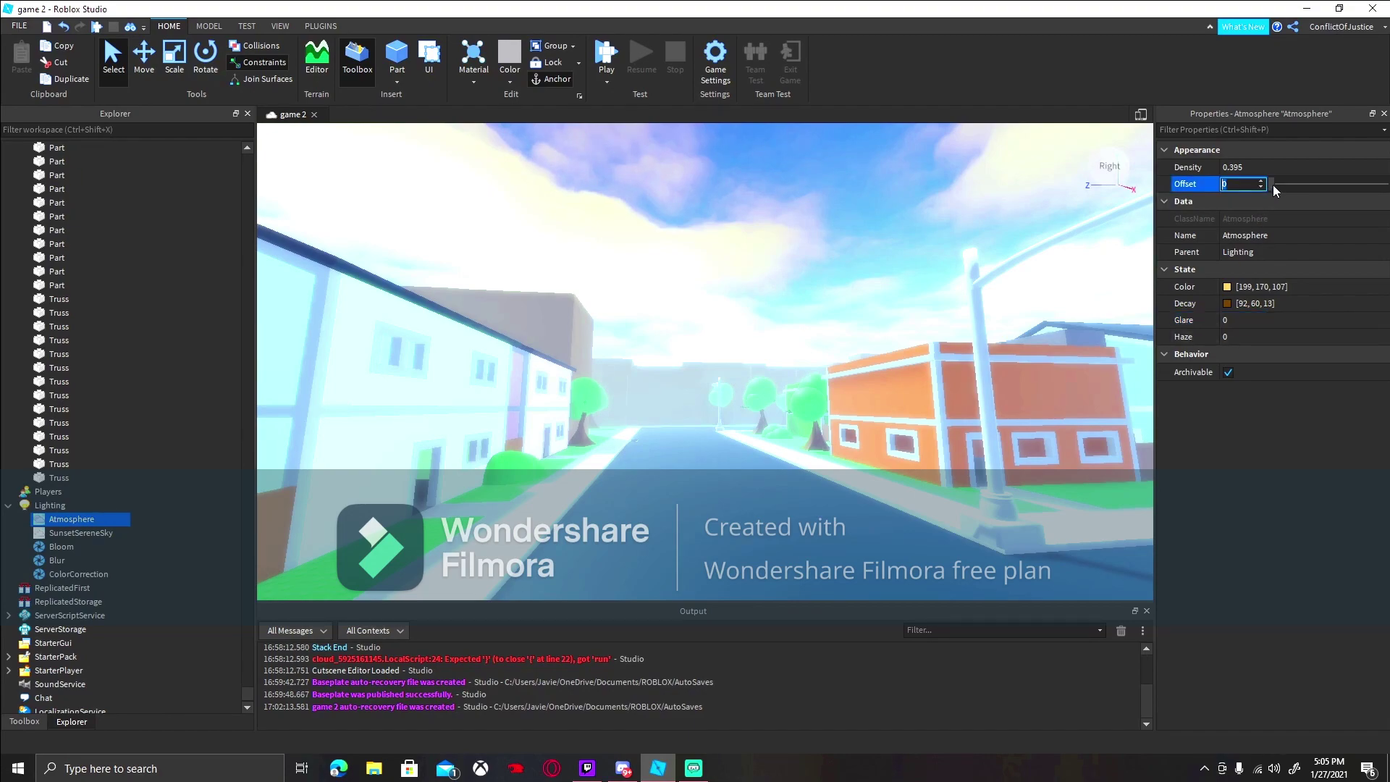
{"action": "left_click_drag", "start_coordinate": [1272, 184], "coordinate": [1389, 193]}
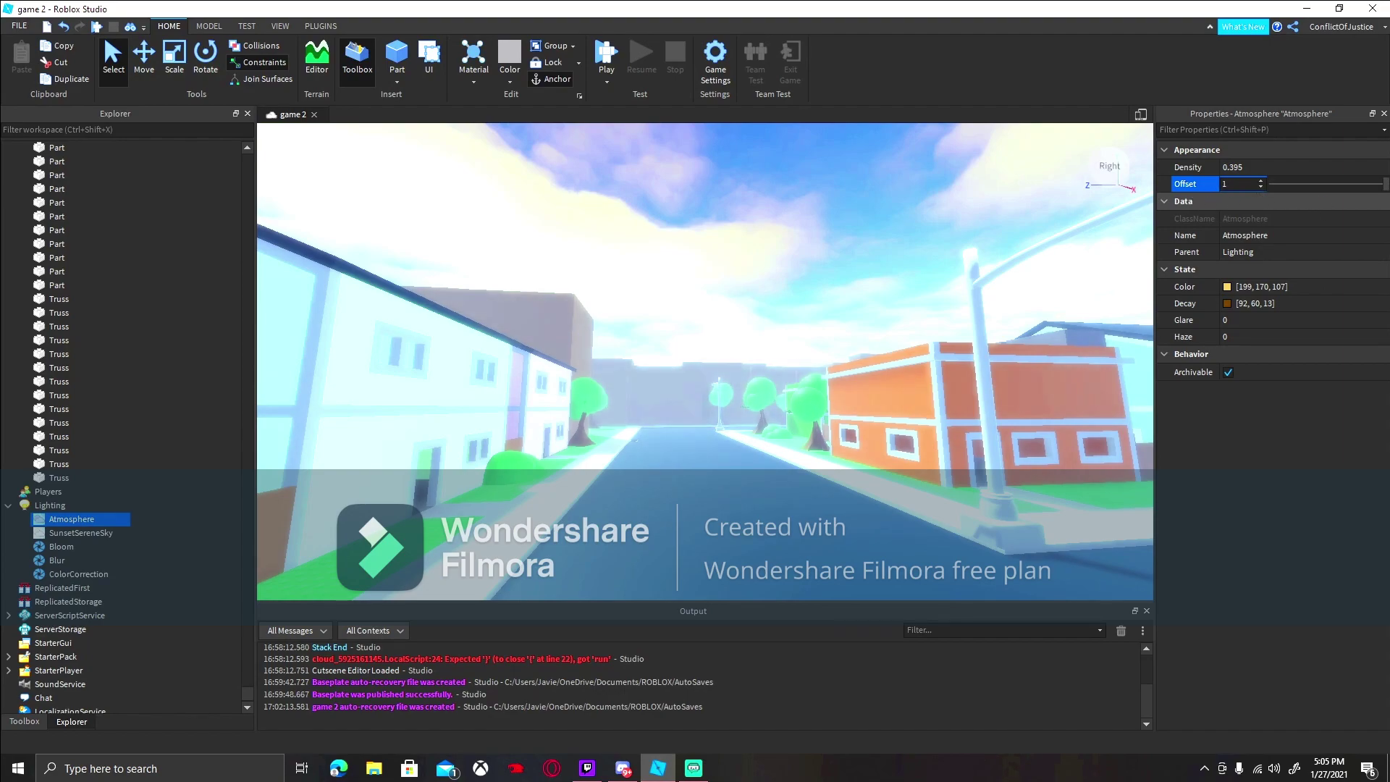
Try the atmosphere's Density at 0.371 and at 0.415, checking the distant buildings along the streets.
{"action": "left_click", "coordinate": [1309, 173]}
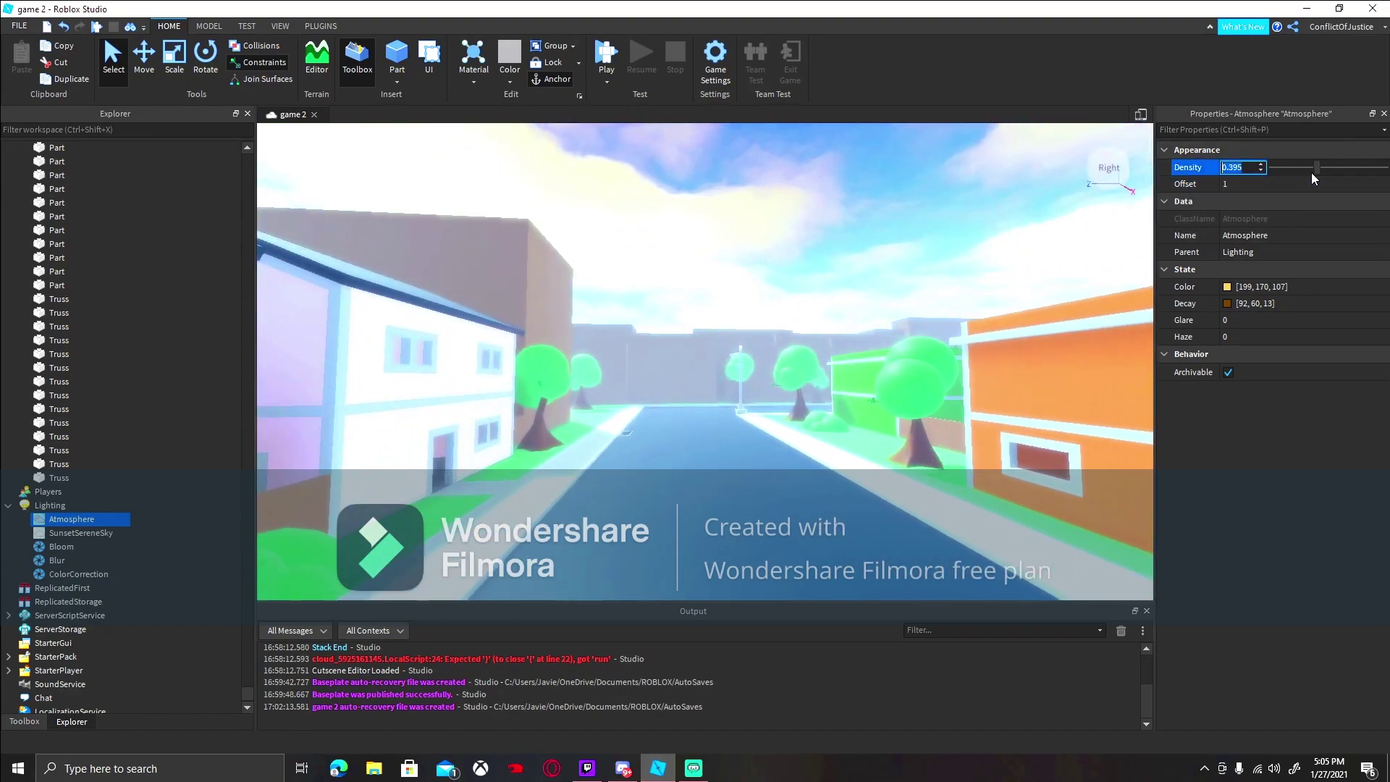
{"action": "mouse_move", "coordinate": [1320, 166]}
{"action": "left_mouse_down"}
{"action": "mouse_move", "coordinate": [1301, 168]}
{"action": "mouse_move", "coordinate": [1379, 174]}
{"action": "mouse_move", "coordinate": [1165, 194]}
{"action": "mouse_move", "coordinate": [1300, 185]}
{"action": "mouse_move", "coordinate": [1291, 159]}
{"action": "mouse_move", "coordinate": [1314, 164]}
{"action": "left_mouse_up"}
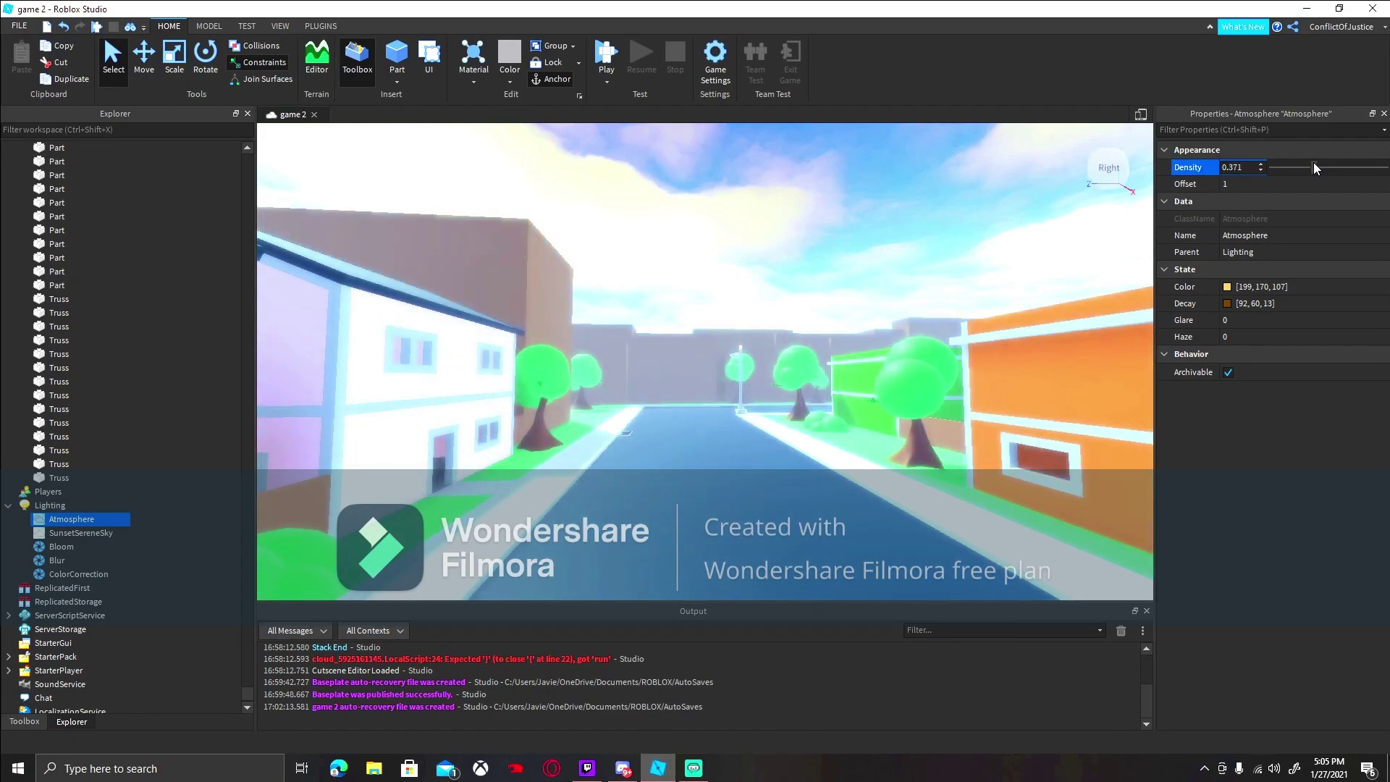
{"action": "right_click_drag", "start_coordinate": [820, 254], "coordinate": [814, 255]}
{"action": "key", "text": "w"}
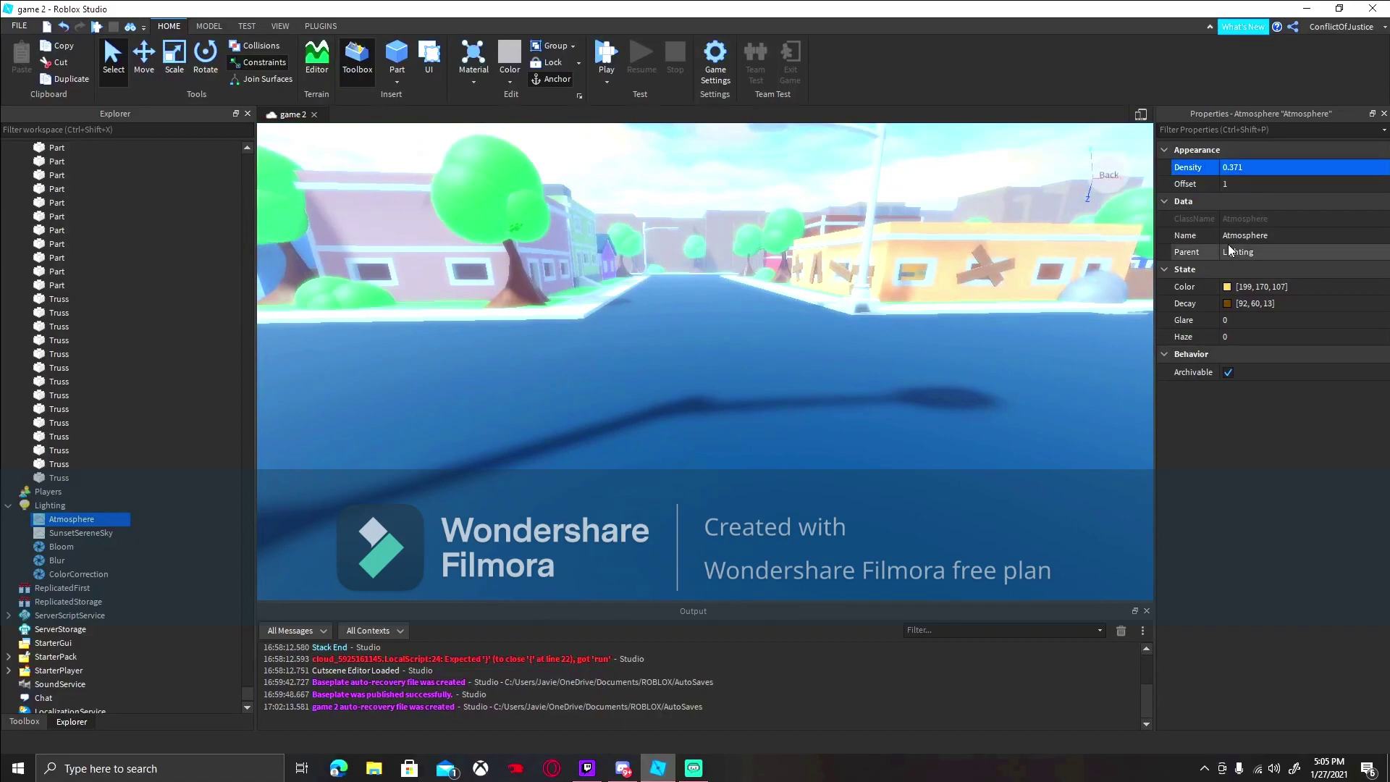
{"action": "left_click_drag", "start_coordinate": [1313, 167], "coordinate": [1318, 167]}
{"action": "key", "text": "s"}
{"action": "right_click_drag", "start_coordinate": [870, 299], "coordinate": [868, 325]}
{"action": "key", "text": "w"}
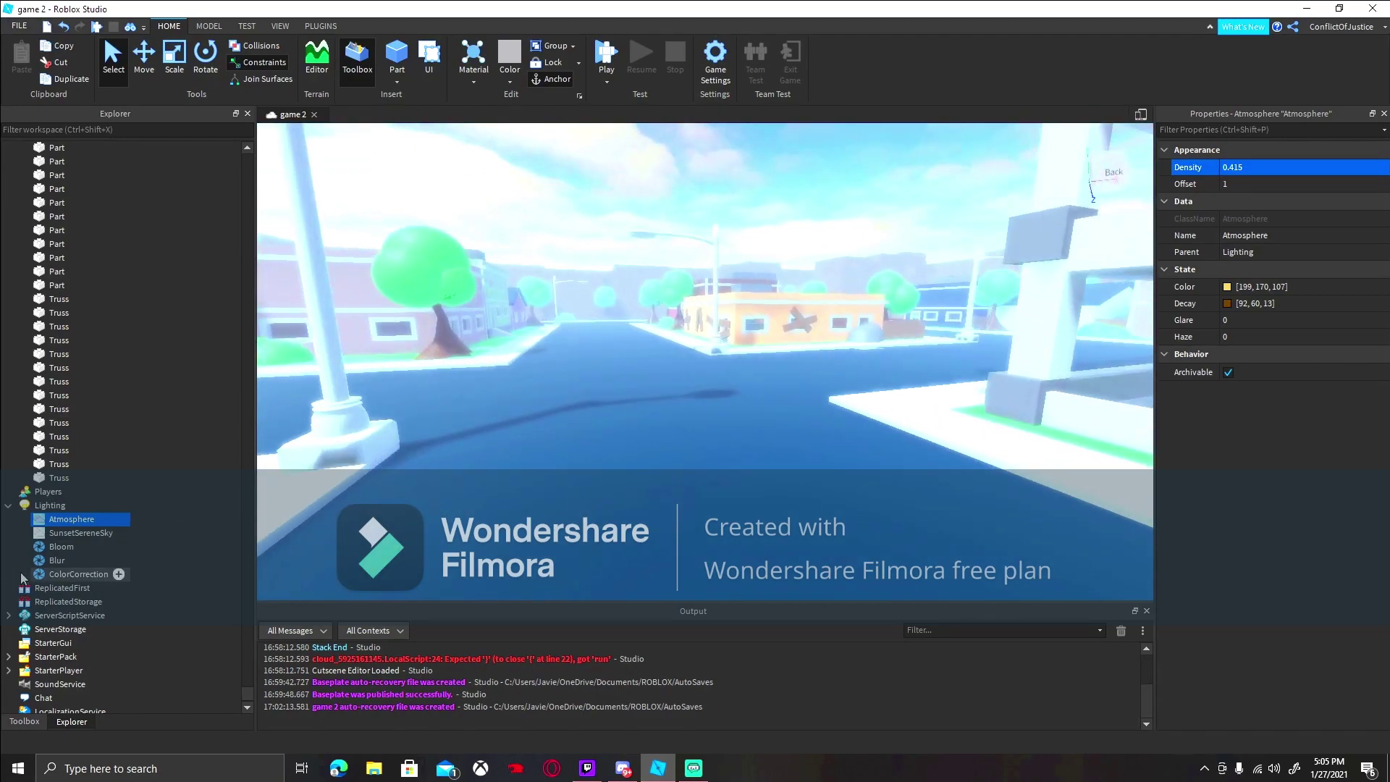
Set the atmosphere's Haze to 0.25 and its Density to 0.447, checking the look along the street.
{"action": "left_click", "coordinate": [1258, 334]}
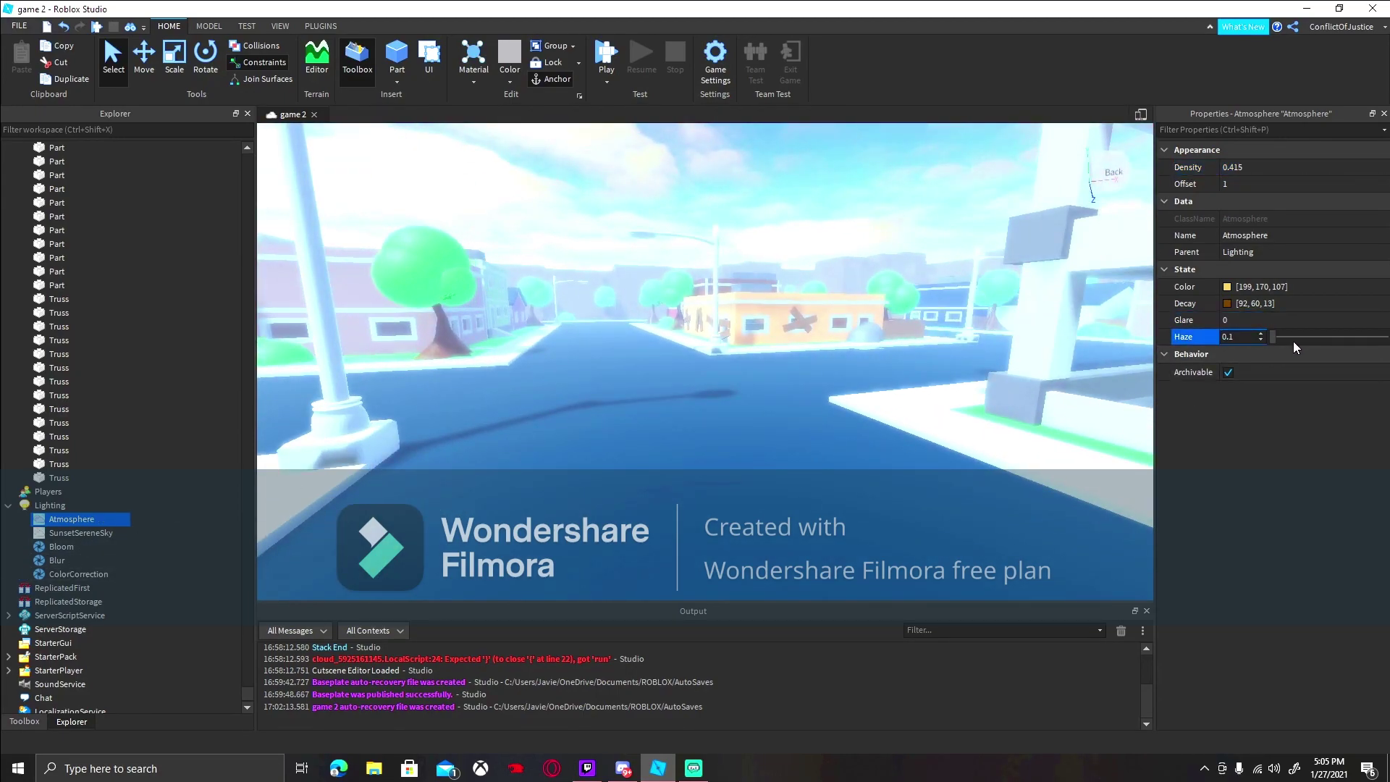
{"action": "mouse_move", "coordinate": [1274, 337]}
{"action": "left_mouse_down"}
{"action": "mouse_move", "coordinate": [1244, 339]}
{"action": "mouse_move", "coordinate": [1274, 340]}
{"action": "left_mouse_up"}
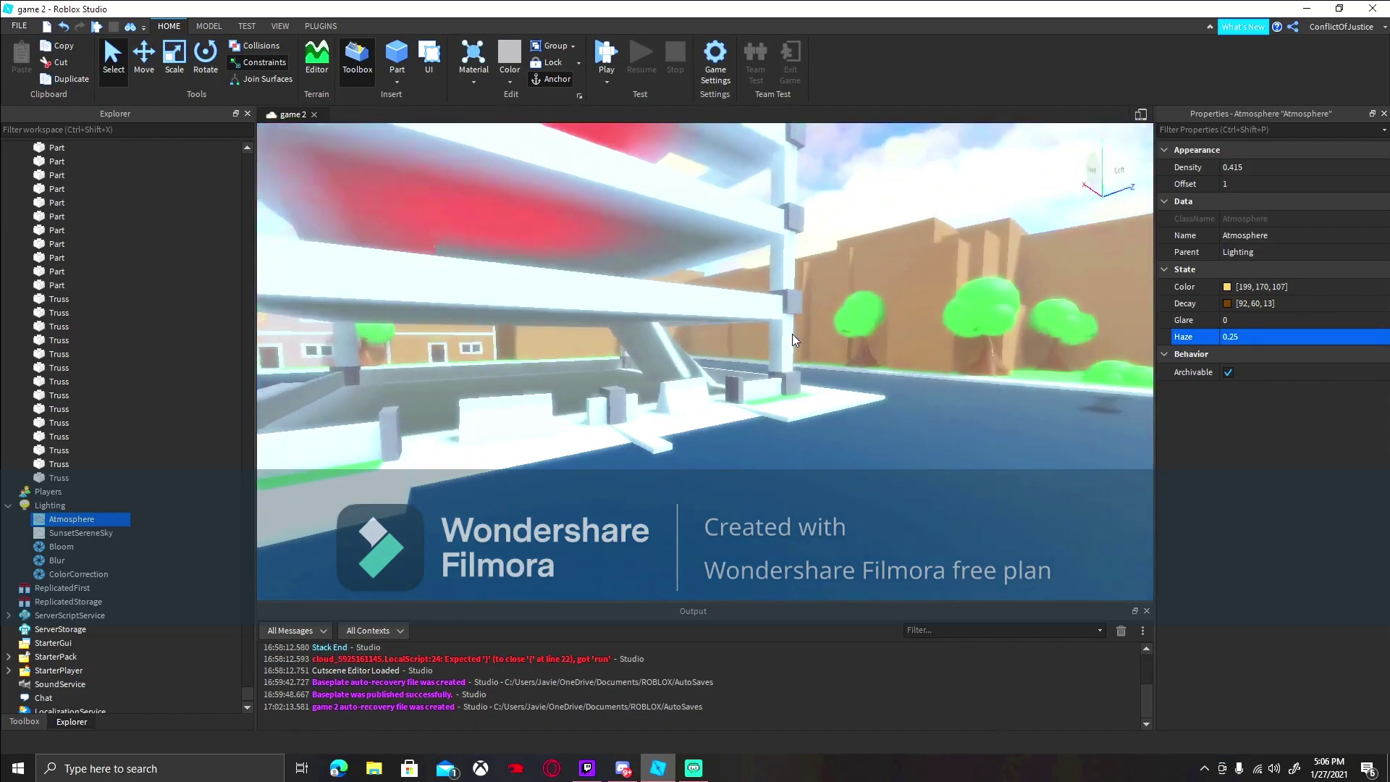
{"action": "right_click_drag", "start_coordinate": [792, 332], "coordinate": [918, 293]}
{"action": "key", "text": "w"}
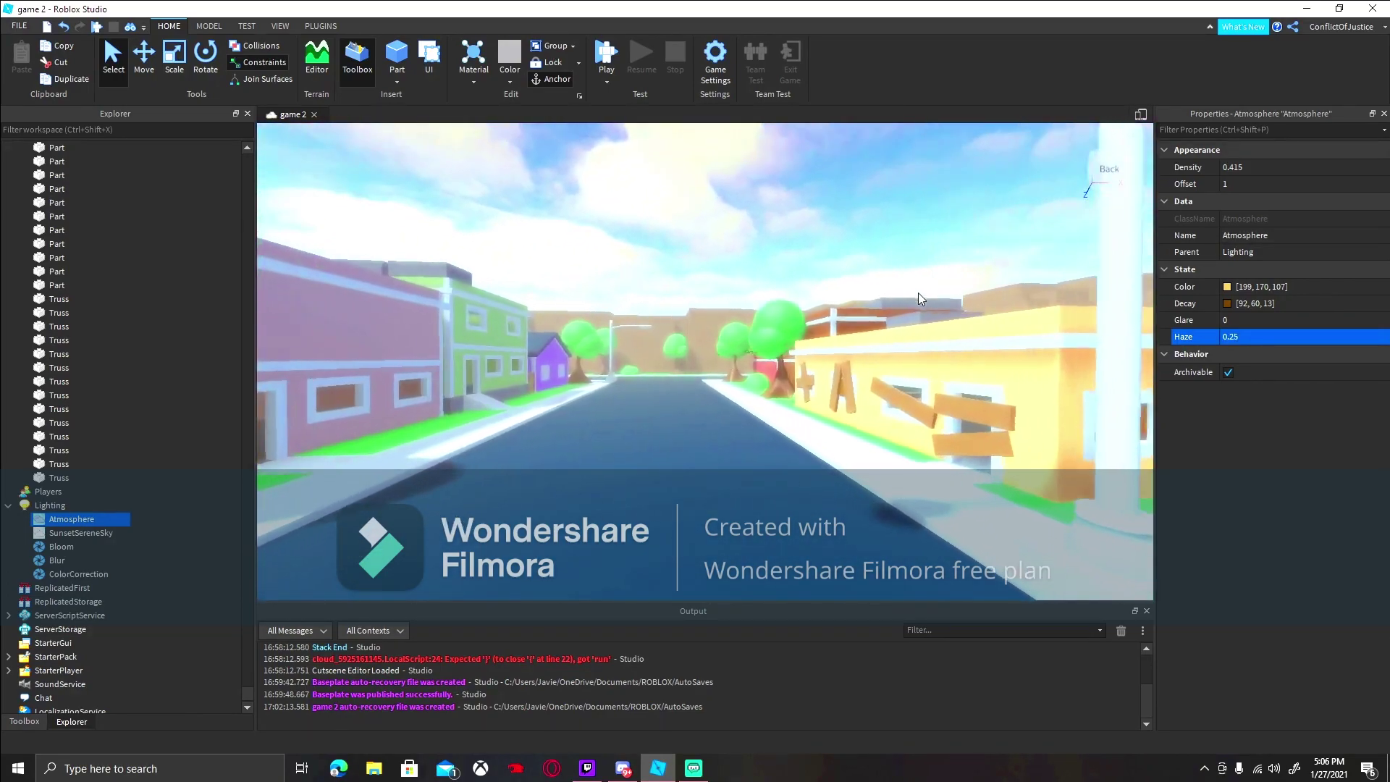
{"action": "key", "text": "w"}
{"action": "left_click_drag", "start_coordinate": [1314, 171], "coordinate": [1322, 173]}
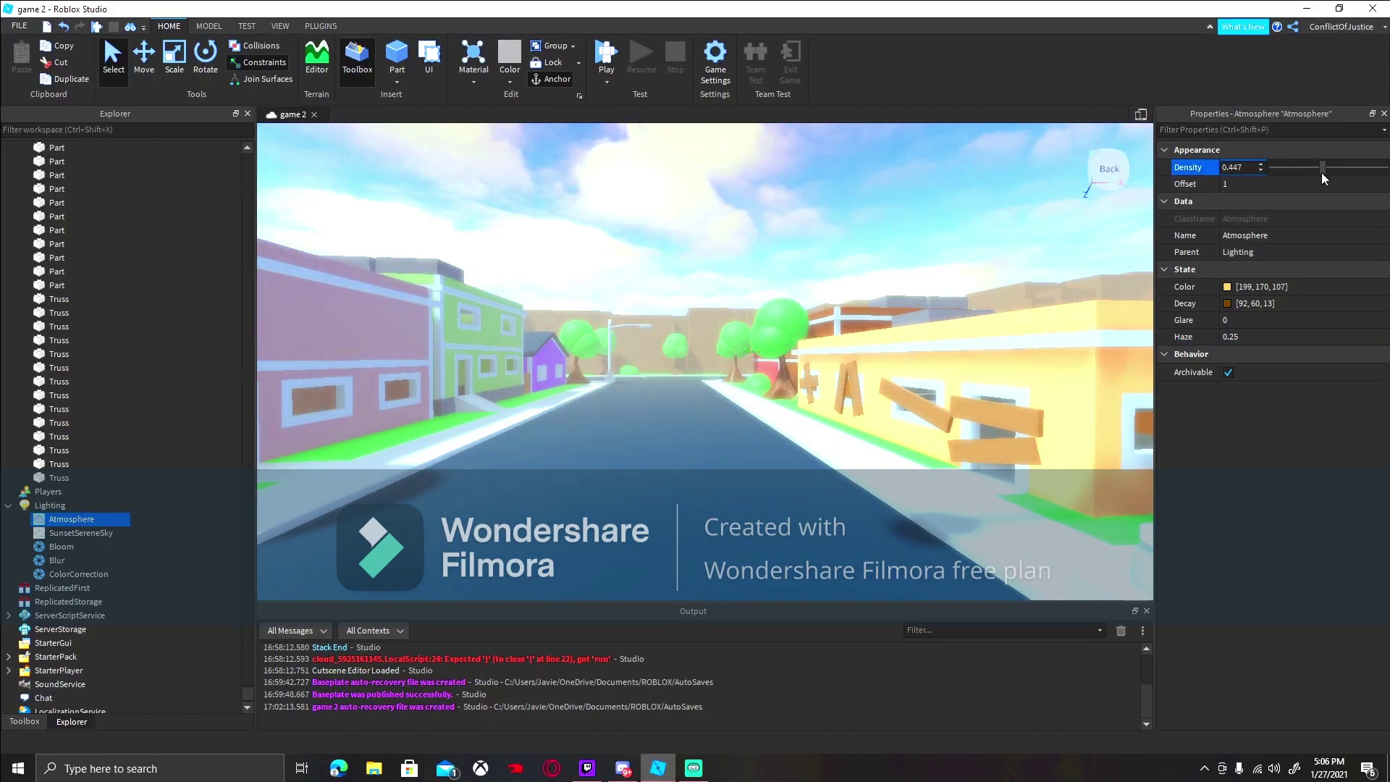
Try out the Glare setting of the Atmosphere object.
{"action": "left_click", "coordinate": [1258, 323]}
{"action": "left_click_drag", "start_coordinate": [1270, 320], "coordinate": [1321, 321]}
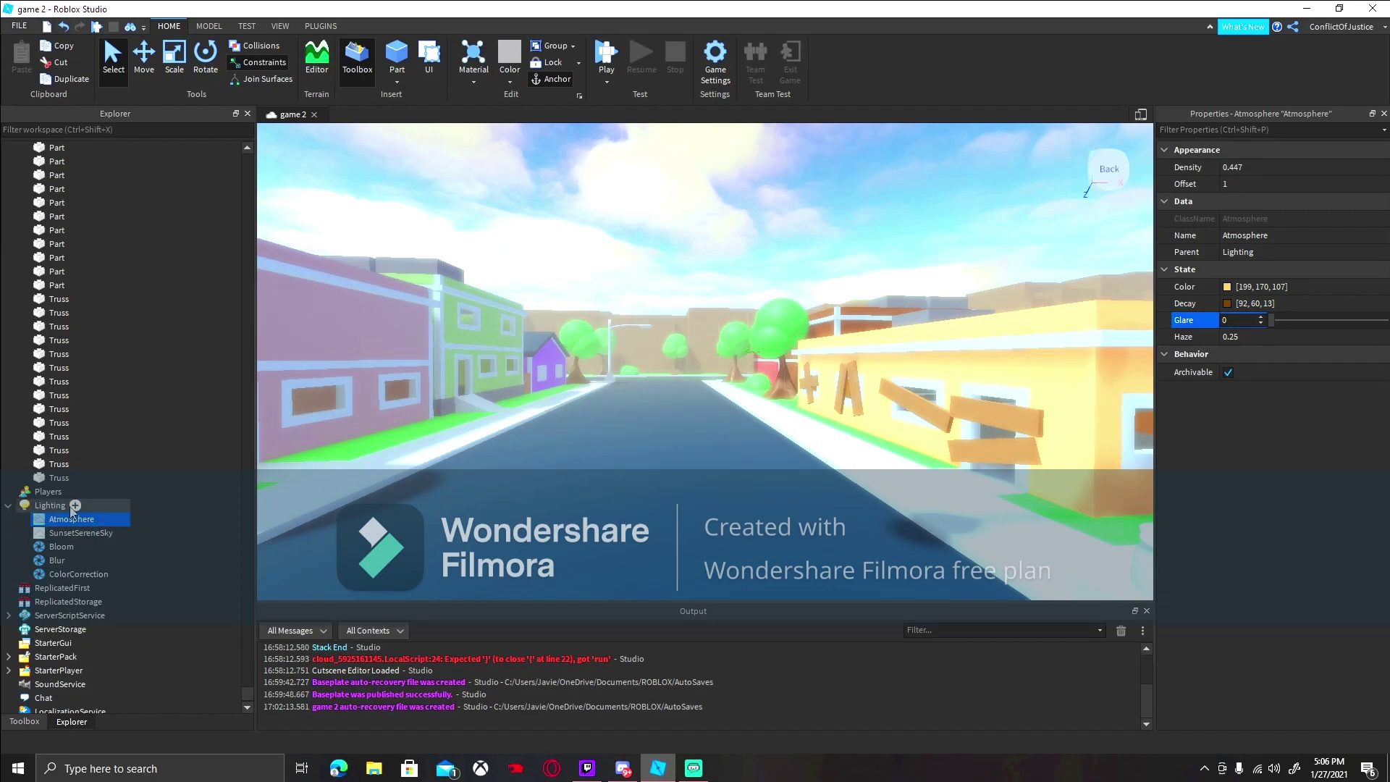
Add a SunRaysEffect to the Lighting service and try it with Intensity at 0.453 and Spread at 0.98.
{"action": "left_click", "coordinate": [74, 505]}
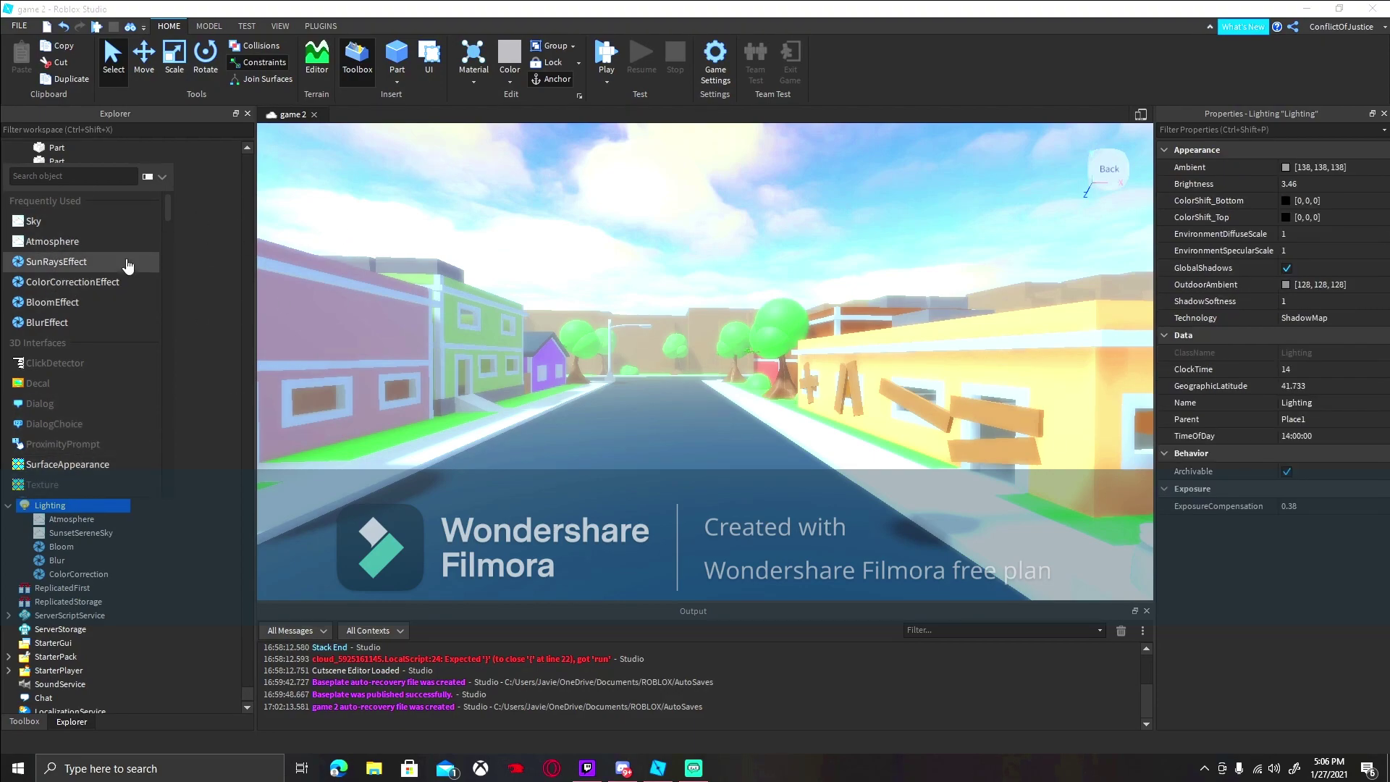
{"action": "left_click", "coordinate": [57, 262]}
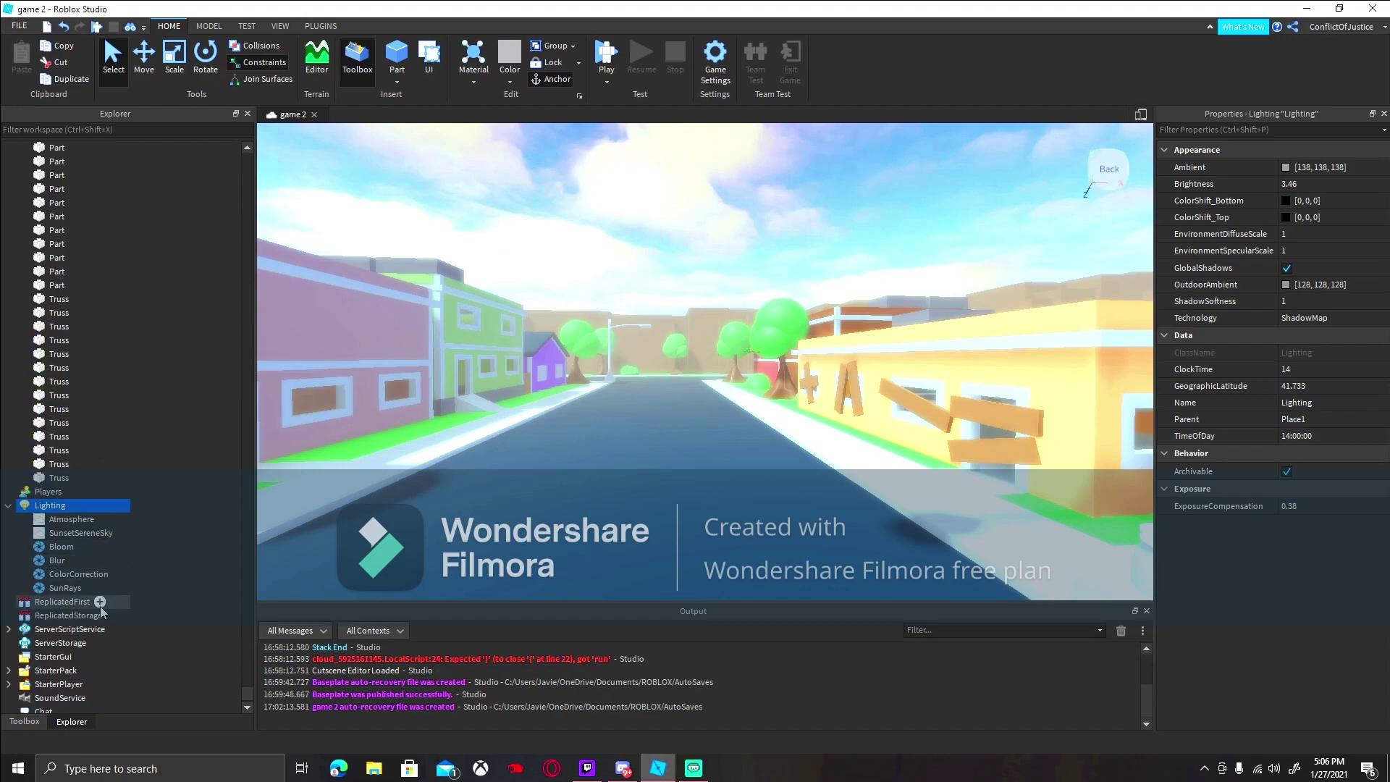
{"action": "left_click", "coordinate": [67, 592]}
{"action": "right_click_drag", "start_coordinate": [414, 398], "coordinate": [388, 384]}
{"action": "left_click", "coordinate": [1276, 274]}
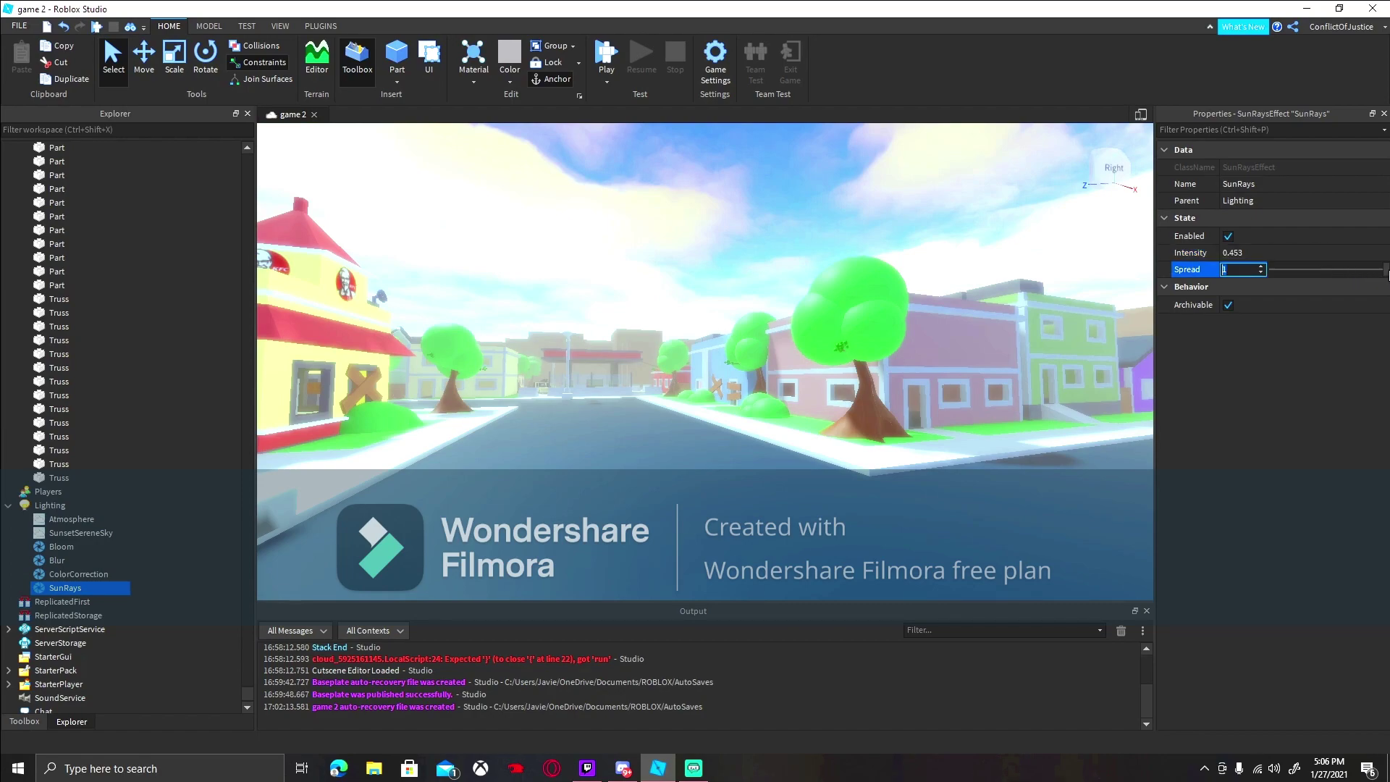
{"action": "left_click", "coordinate": [1361, 255]}
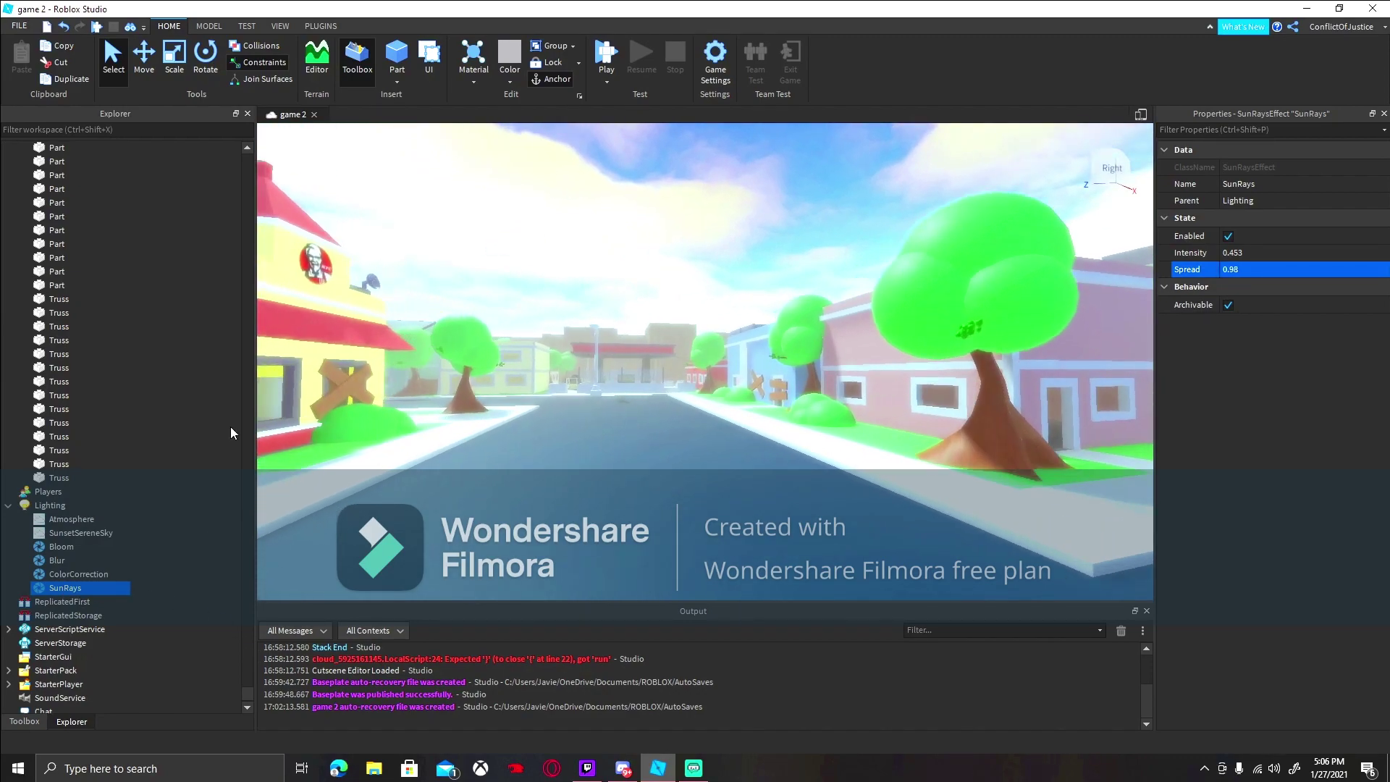
Replace the SunRays effect with a fresh SunRaysEffect under Lighting and look up at the sun.
{"action": "right_click", "coordinate": [106, 582]}
{"action": "left_click", "coordinate": [116, 240]}
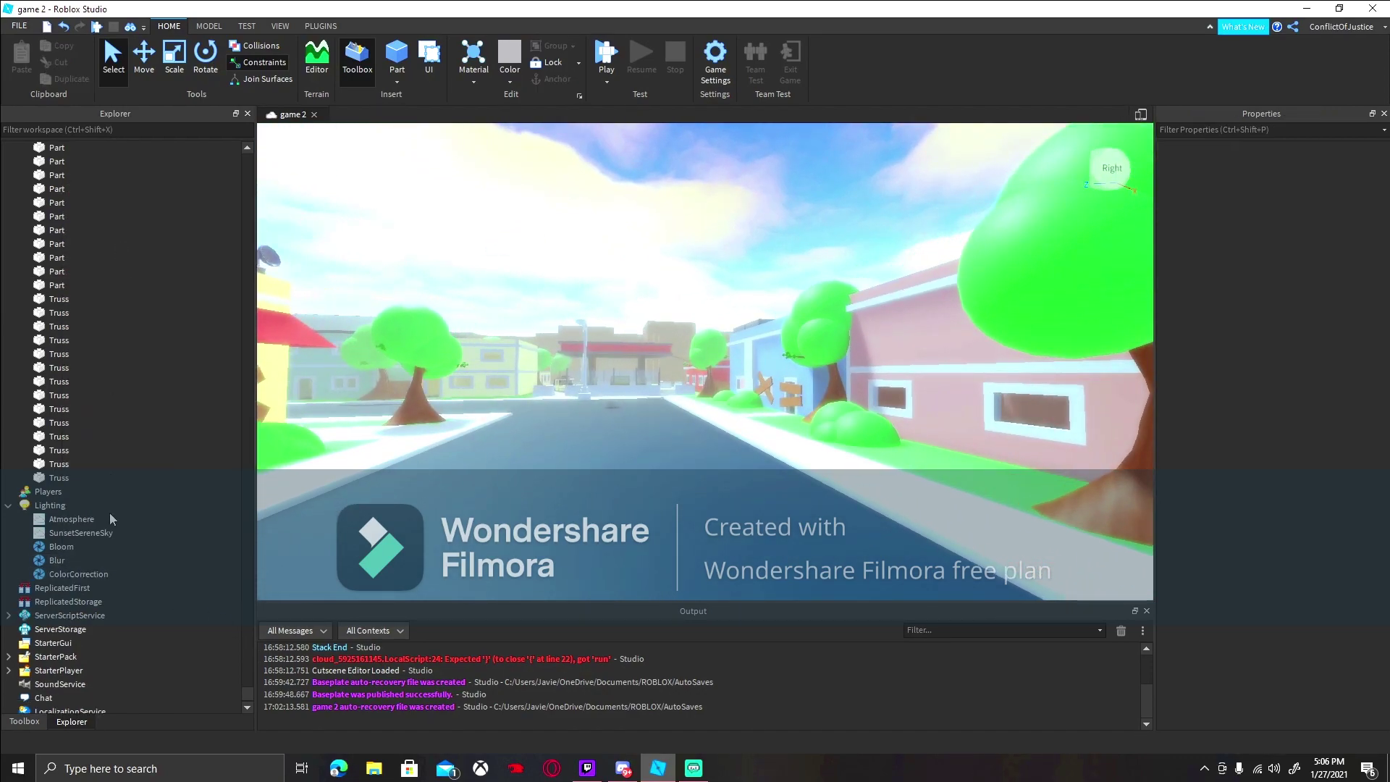
{"action": "left_click", "coordinate": [76, 506]}
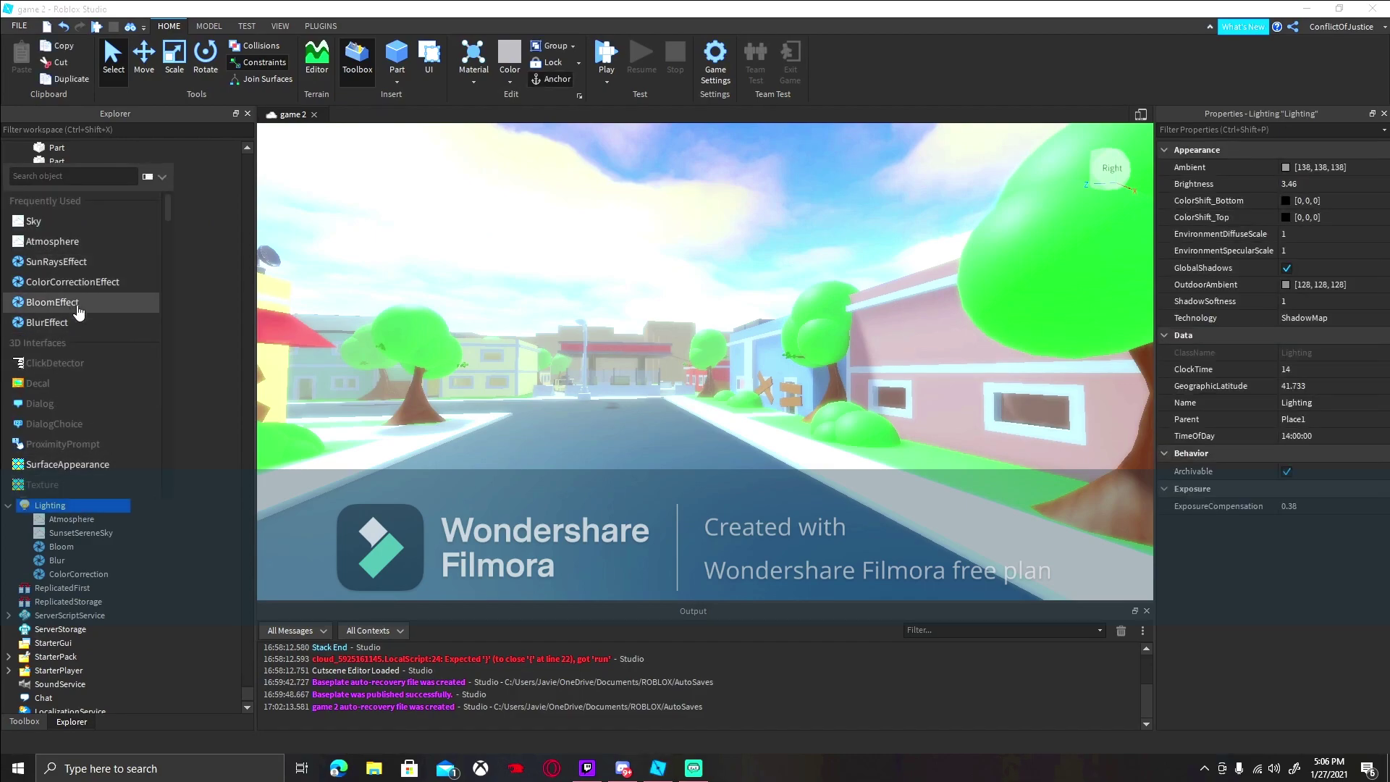
{"action": "left_click", "coordinate": [57, 261]}
{"action": "right_click_drag", "start_coordinate": [333, 456], "coordinate": [335, 456]}
{"action": "key", "text": "w"}
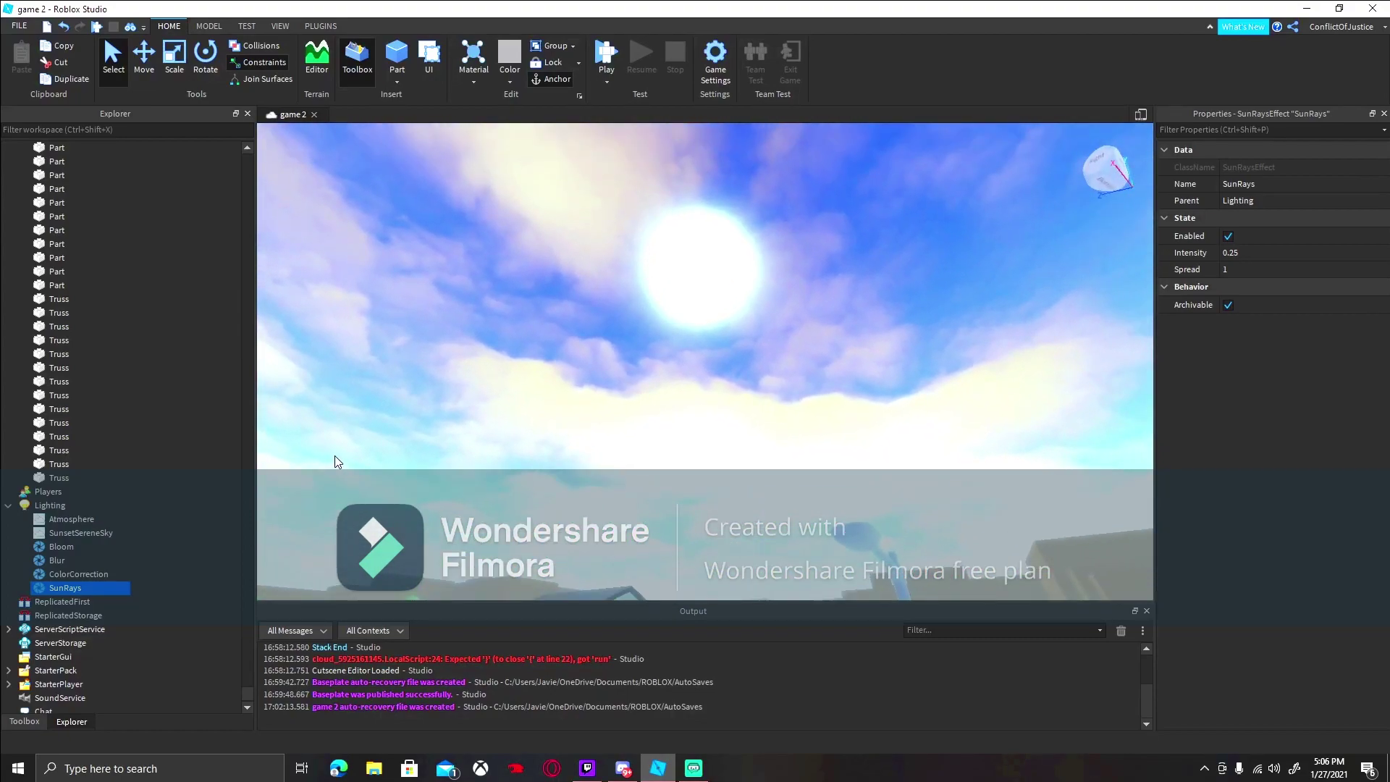
Review the Atmosphere and SunsetSereneSky properties, switching the sky's CelestialBodiesShown option off and back on.
{"action": "left_click", "coordinate": [56, 532]}
{"action": "left_click", "coordinate": [71, 519]}
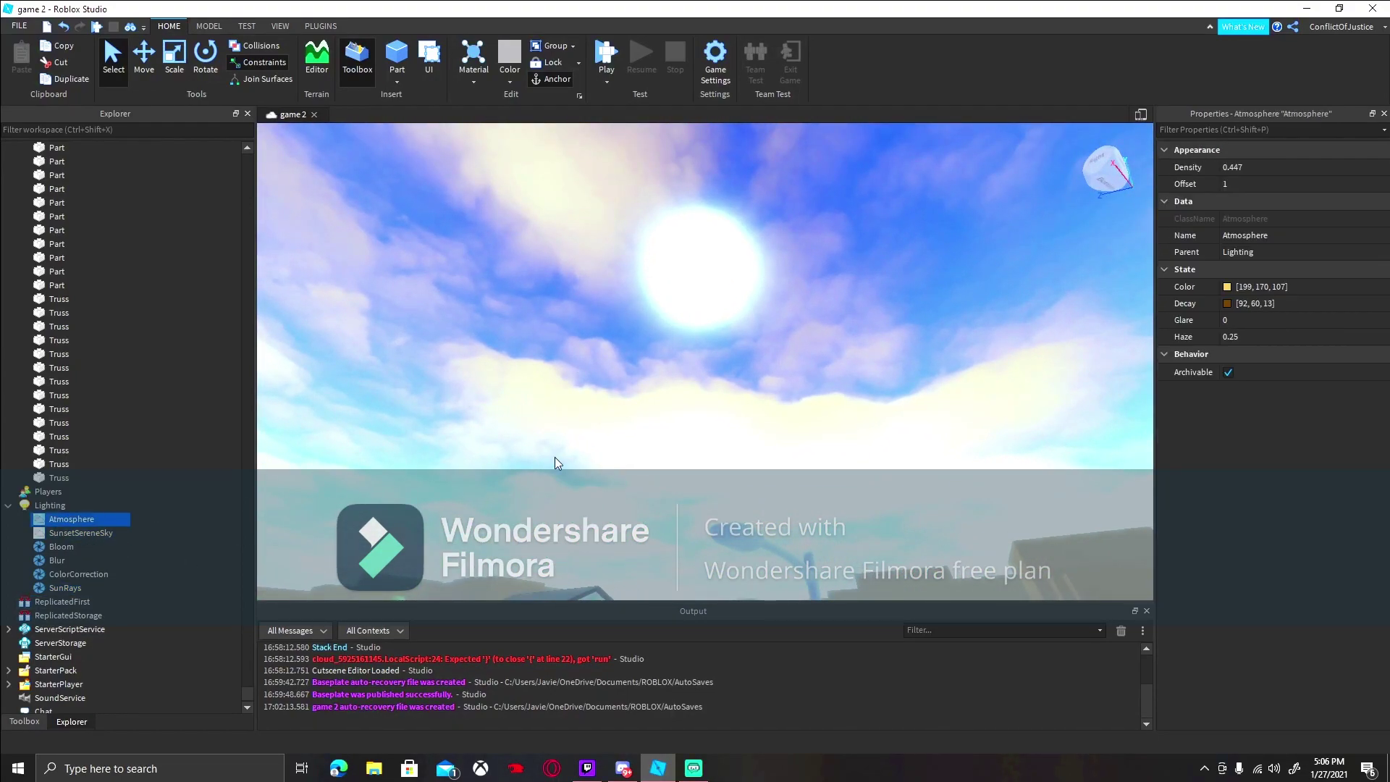
{"action": "left_click", "coordinate": [61, 533]}
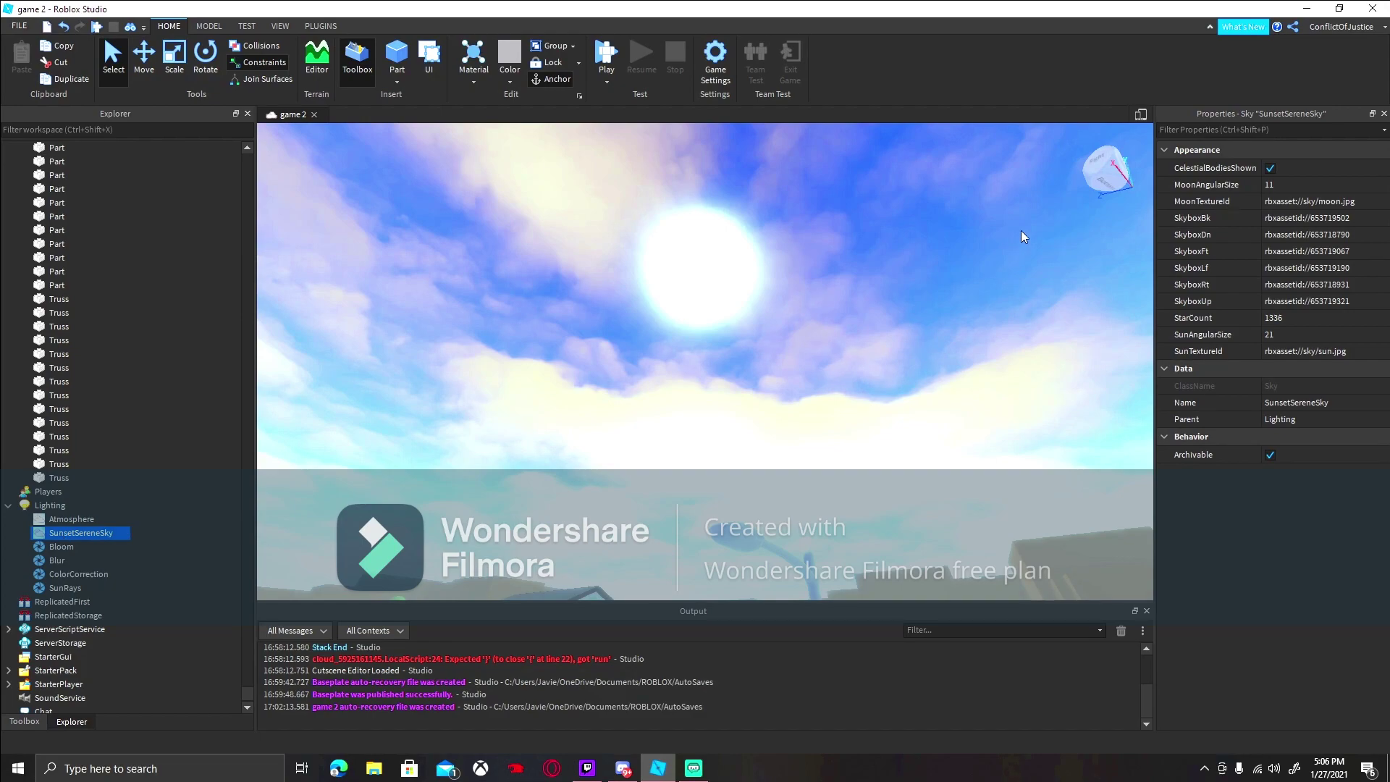
{"action": "left_click", "coordinate": [1271, 168]}
{"action": "left_click", "coordinate": [1271, 168]}
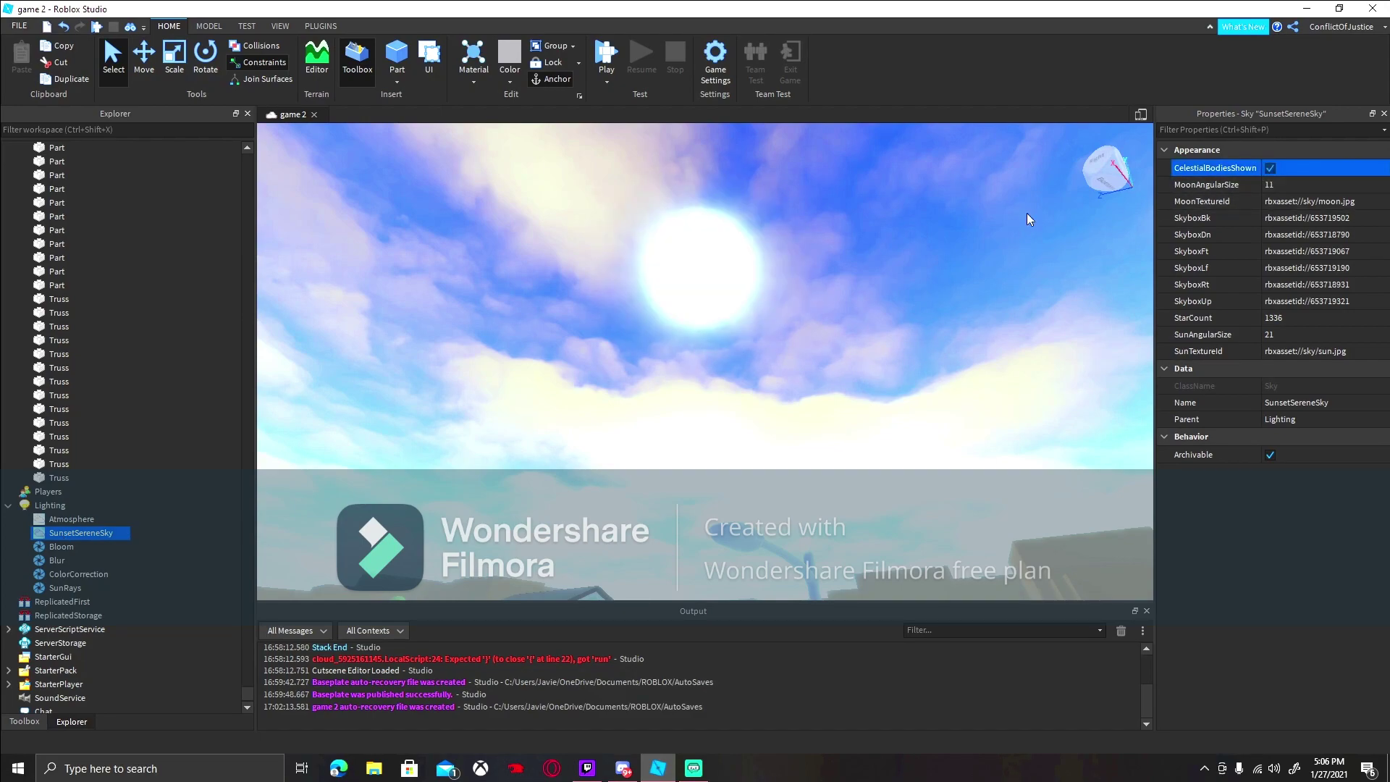
Set the Lighting service's ClockTime to 16.9 while viewing the town from above.
{"action": "right_click_drag", "start_coordinate": [1027, 213], "coordinate": [963, 233]}
{"action": "key", "text": "w"}
{"action": "key", "text": "w"}
{"action": "key", "text": "s"}
{"action": "key", "text": "w"}
{"action": "left_click", "coordinate": [47, 506]}
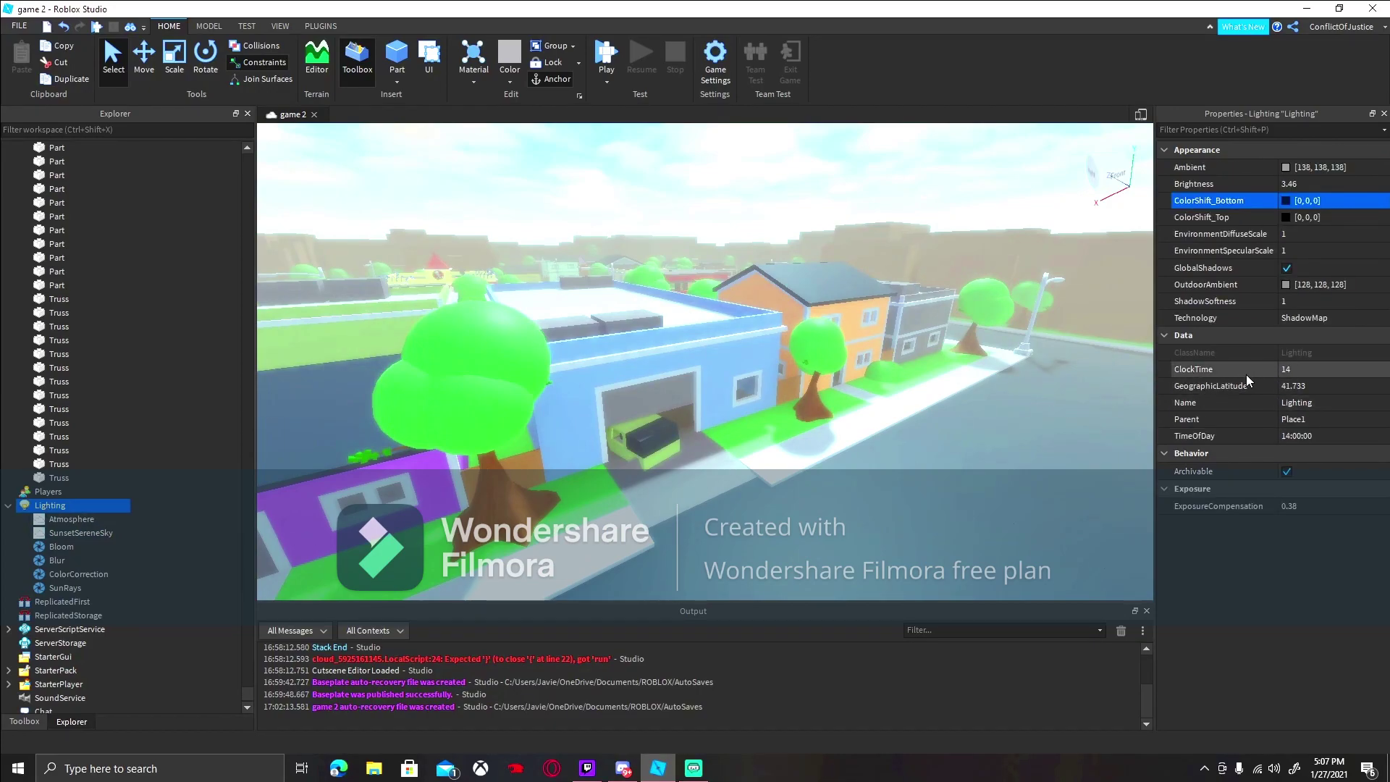
{"action": "right_click_drag", "start_coordinate": [985, 319], "coordinate": [1004, 295]}
{"action": "left_click", "coordinate": [1323, 371]}
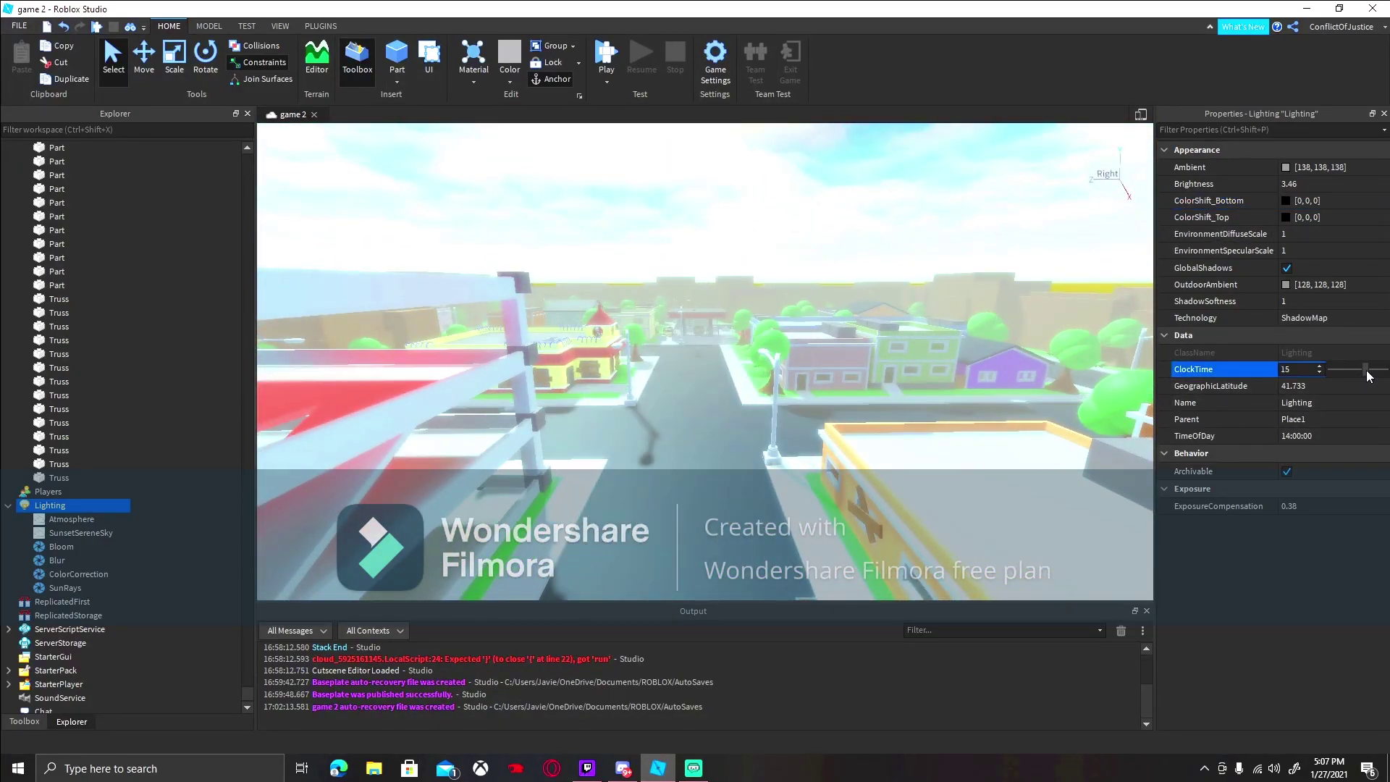
{"action": "left_click_drag", "start_coordinate": [1349, 372], "coordinate": [1373, 387]}
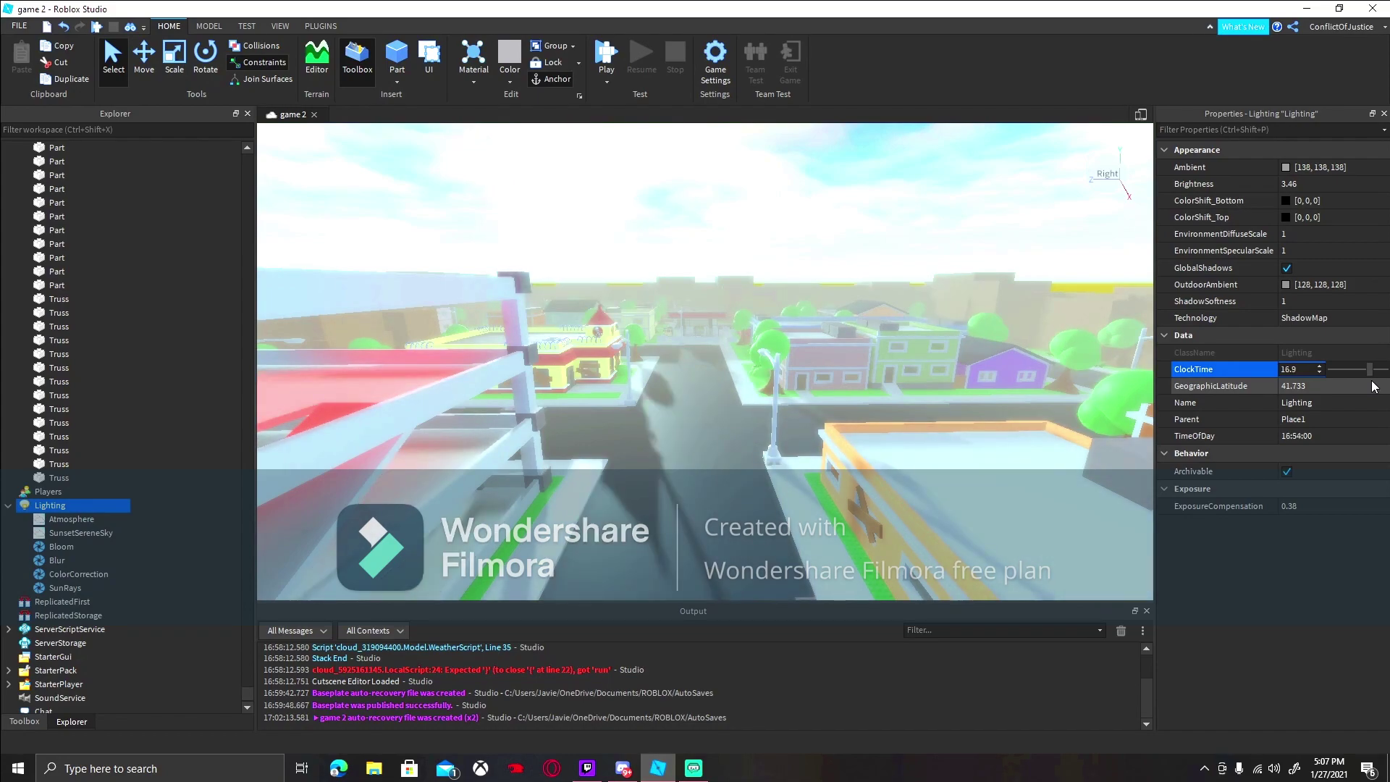
Set Lighting's GeographicLatitude to 60 after trying 92 and 125, and check the shadows around the town.
{"action": "left_click", "coordinate": [1346, 386]}
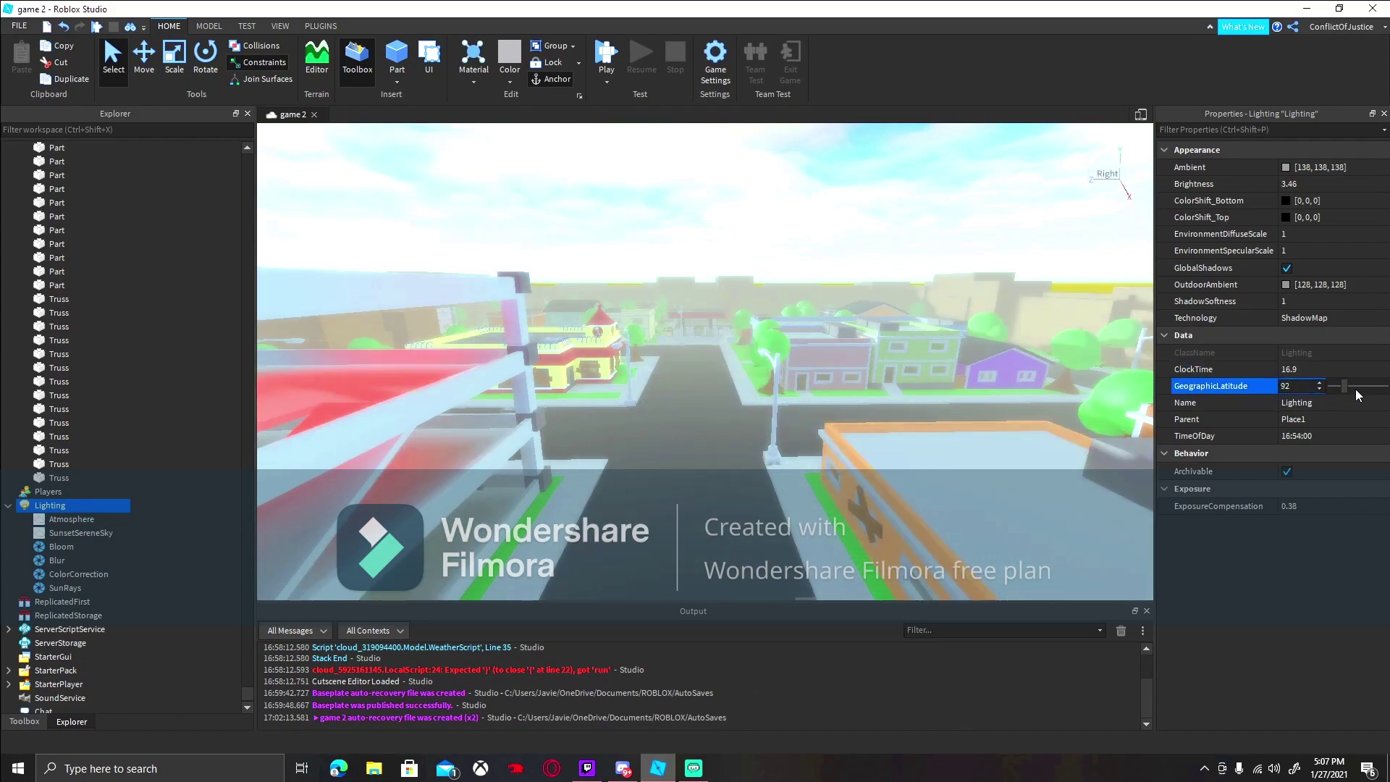
{"action": "left_click_drag", "start_coordinate": [1336, 388], "coordinate": [1343, 389]}
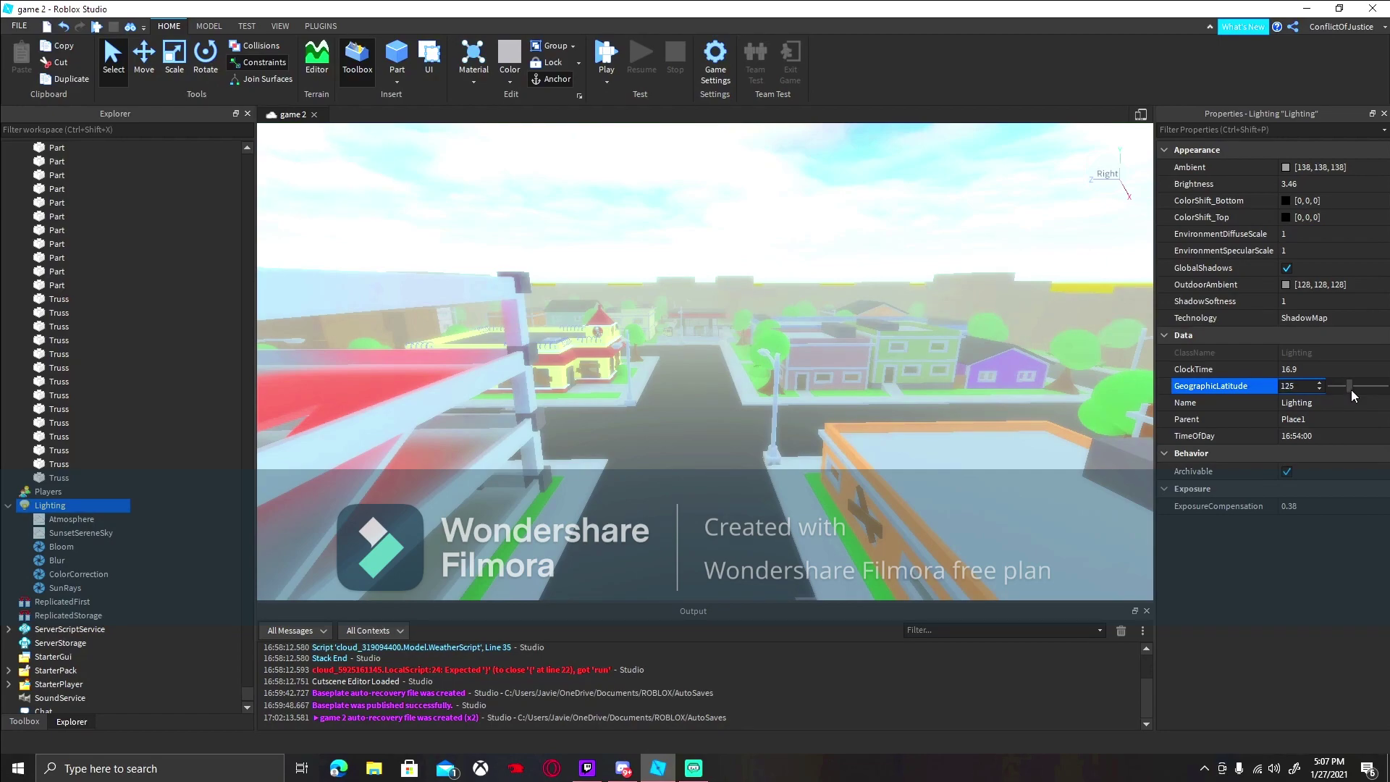
{"action": "mouse_move", "coordinate": [1350, 389]}
{"action": "left_mouse_down"}
{"action": "mouse_move", "coordinate": [1368, 392]}
{"action": "mouse_move", "coordinate": [1340, 398]}
{"action": "left_mouse_up"}
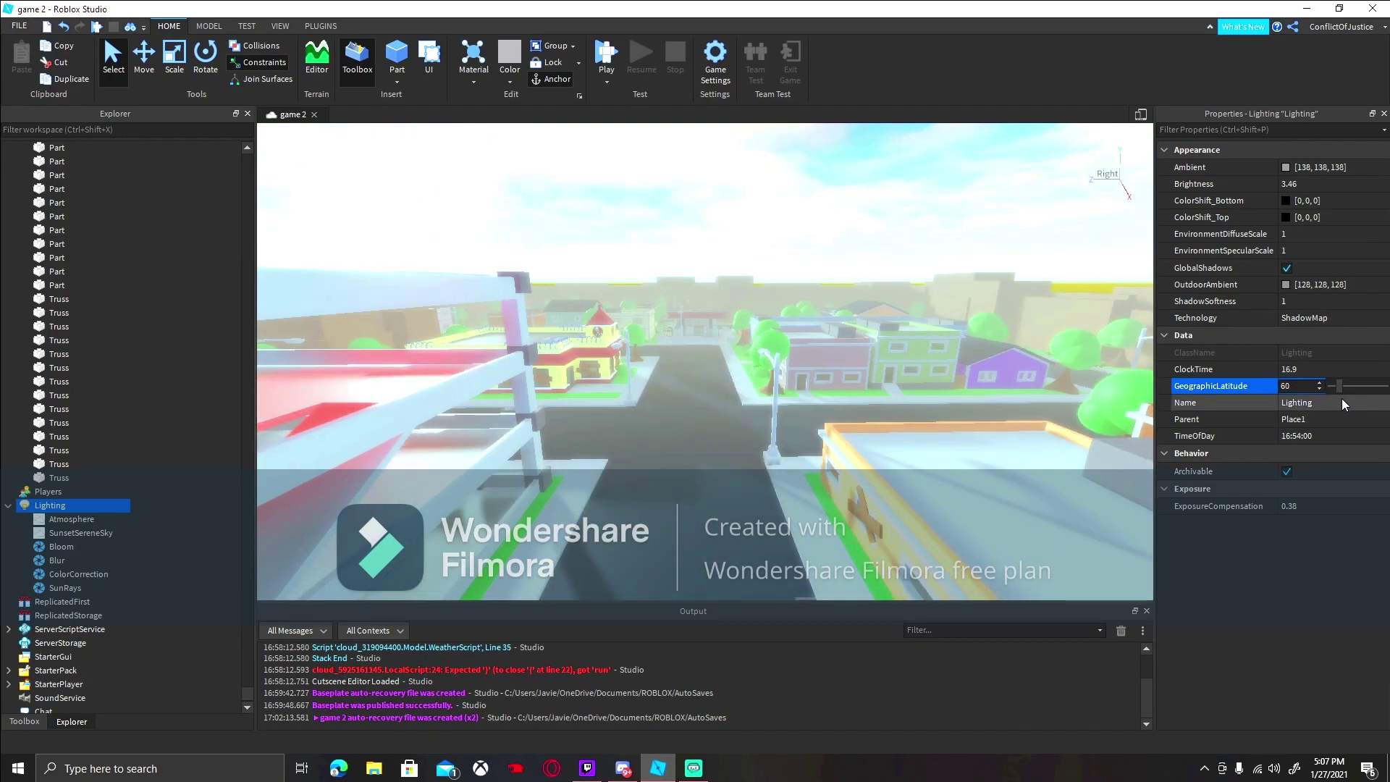
{"action": "right_click_drag", "start_coordinate": [982, 298], "coordinate": [984, 298]}
{"action": "key", "text": "w"}
{"action": "key", "text": "a"}
{"action": "key", "text": "w"}
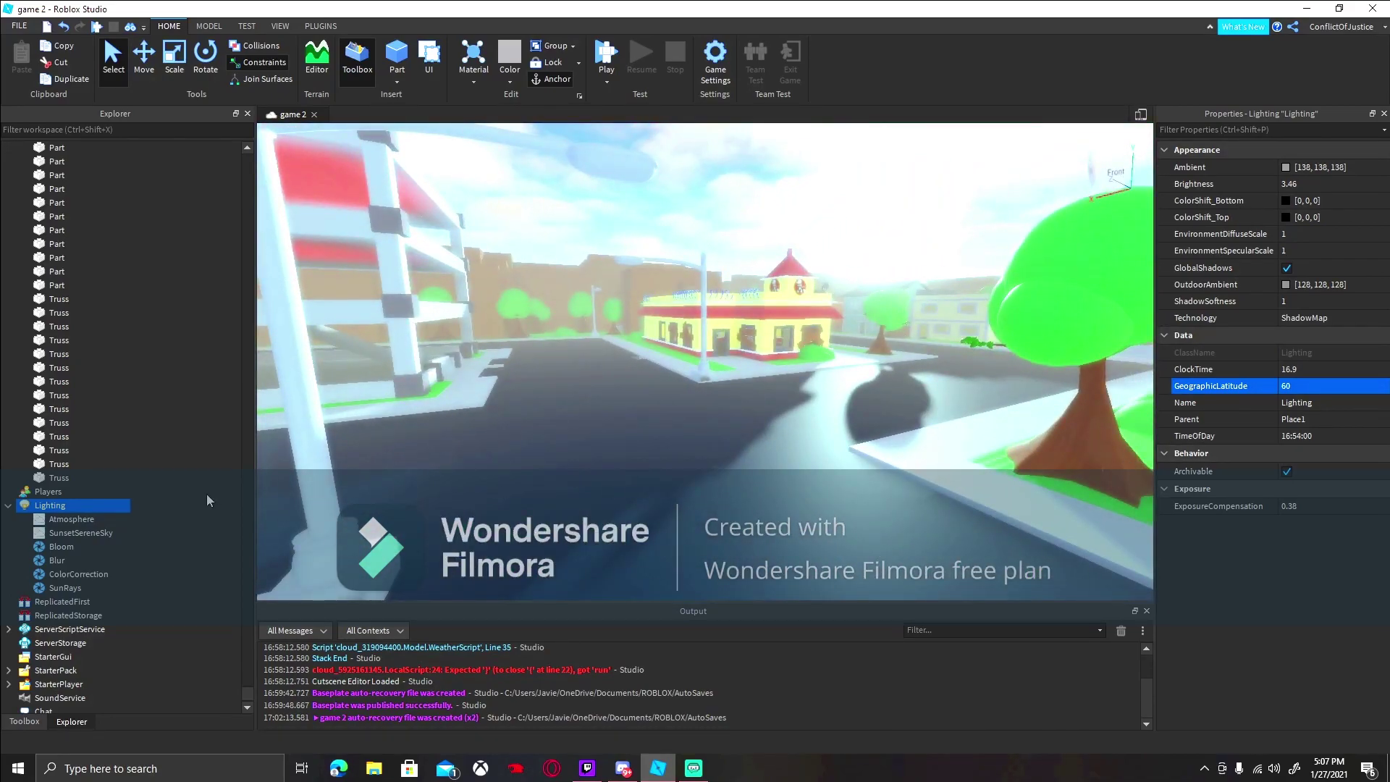
Start a playtest and run the character through the streets to check the sun rays and lighting.
{"action": "left_click", "coordinate": [67, 519]}
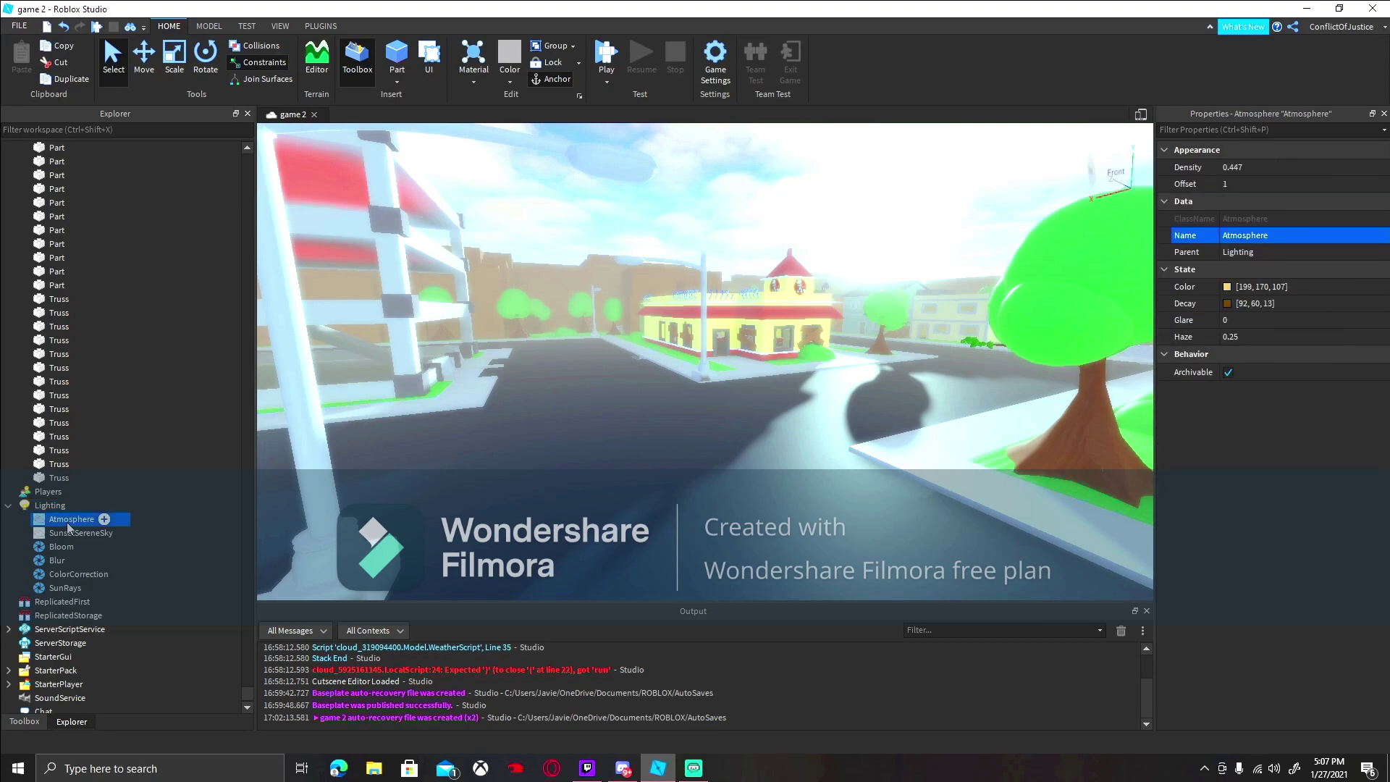
{"action": "left_click", "coordinate": [610, 63]}
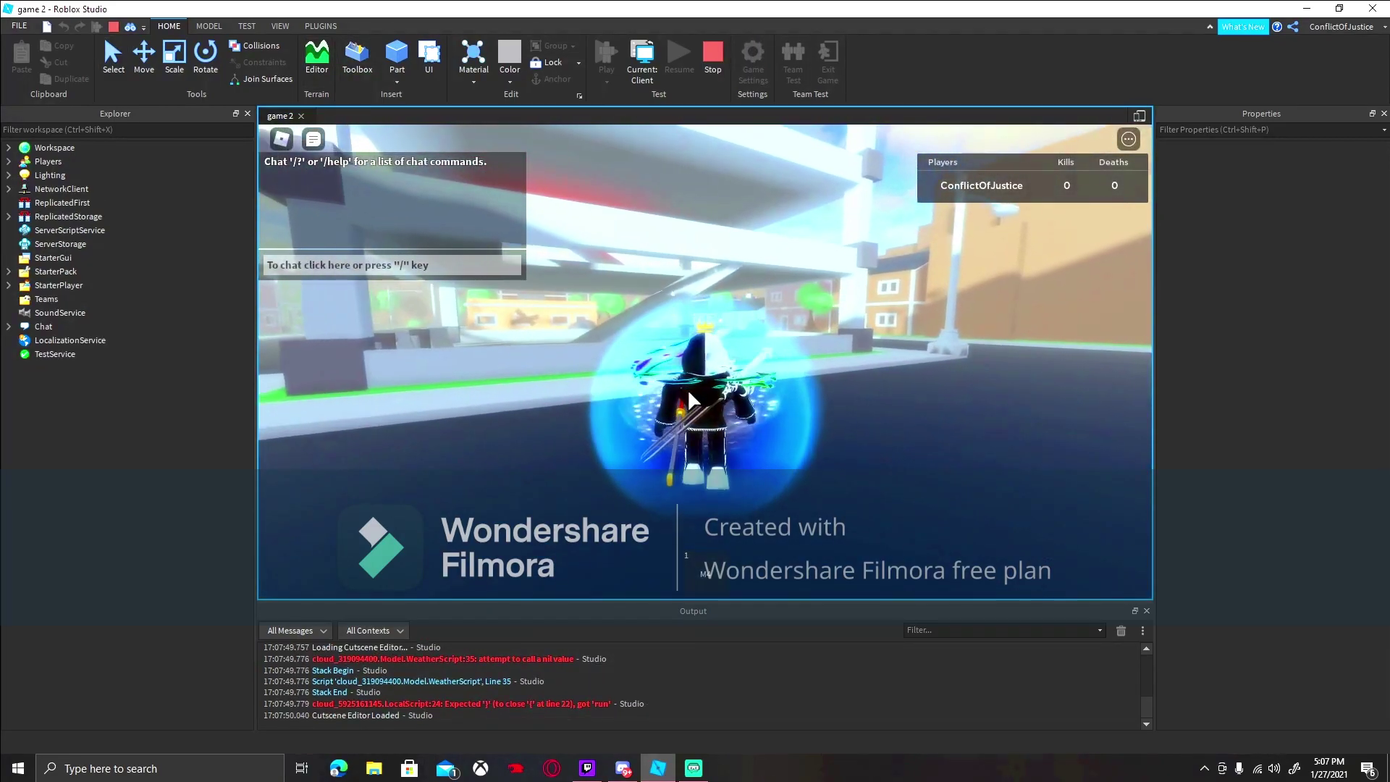
{"action": "key", "text": "w"}
{"action": "right_click_drag", "start_coordinate": [689, 393], "coordinate": [678, 286]}
{"action": "key", "text": "1"}
{"action": "key", "text": "1"}
{"action": "key", "text": "w"}
{"action": "key", "text": "s"}
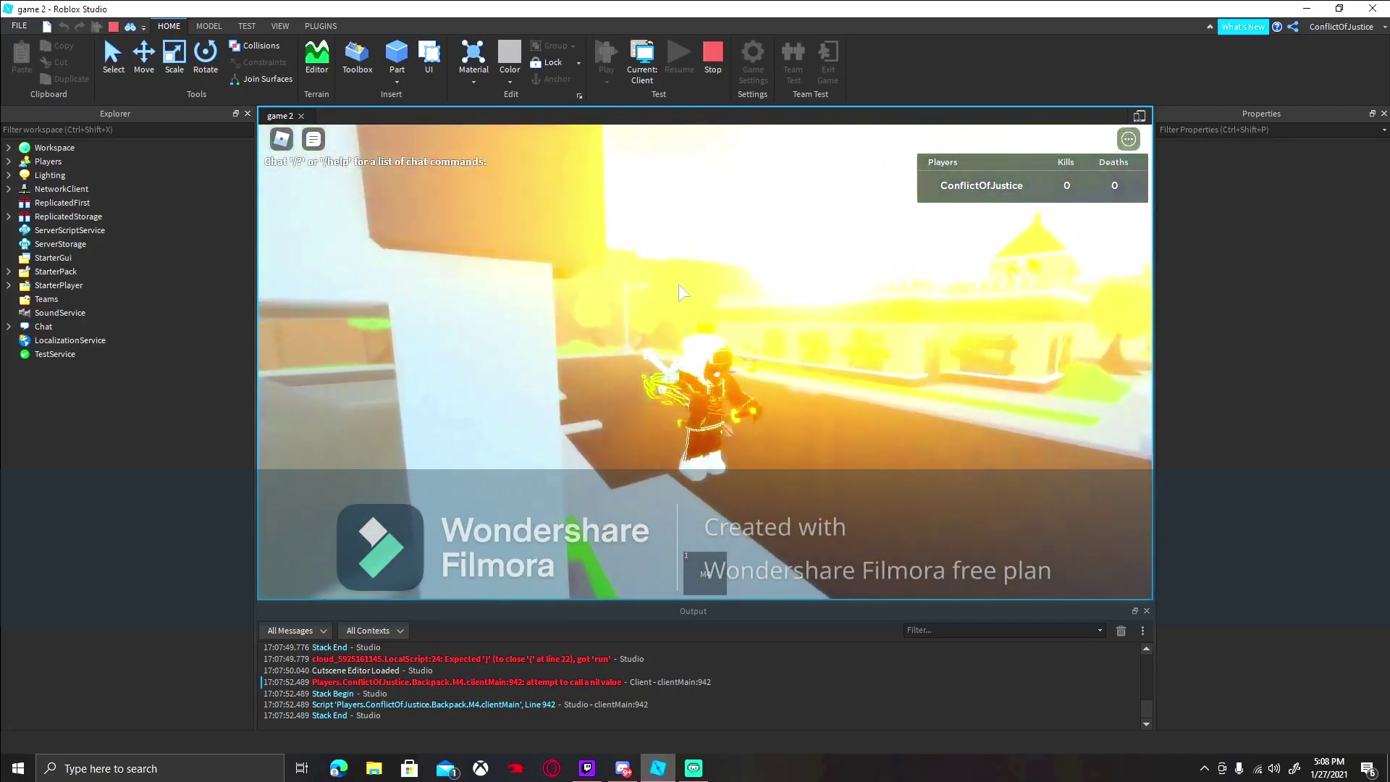
{"action": "scroll", "coordinate": [683, 293], "scroll_direction": "down", "scroll_amount": 5}
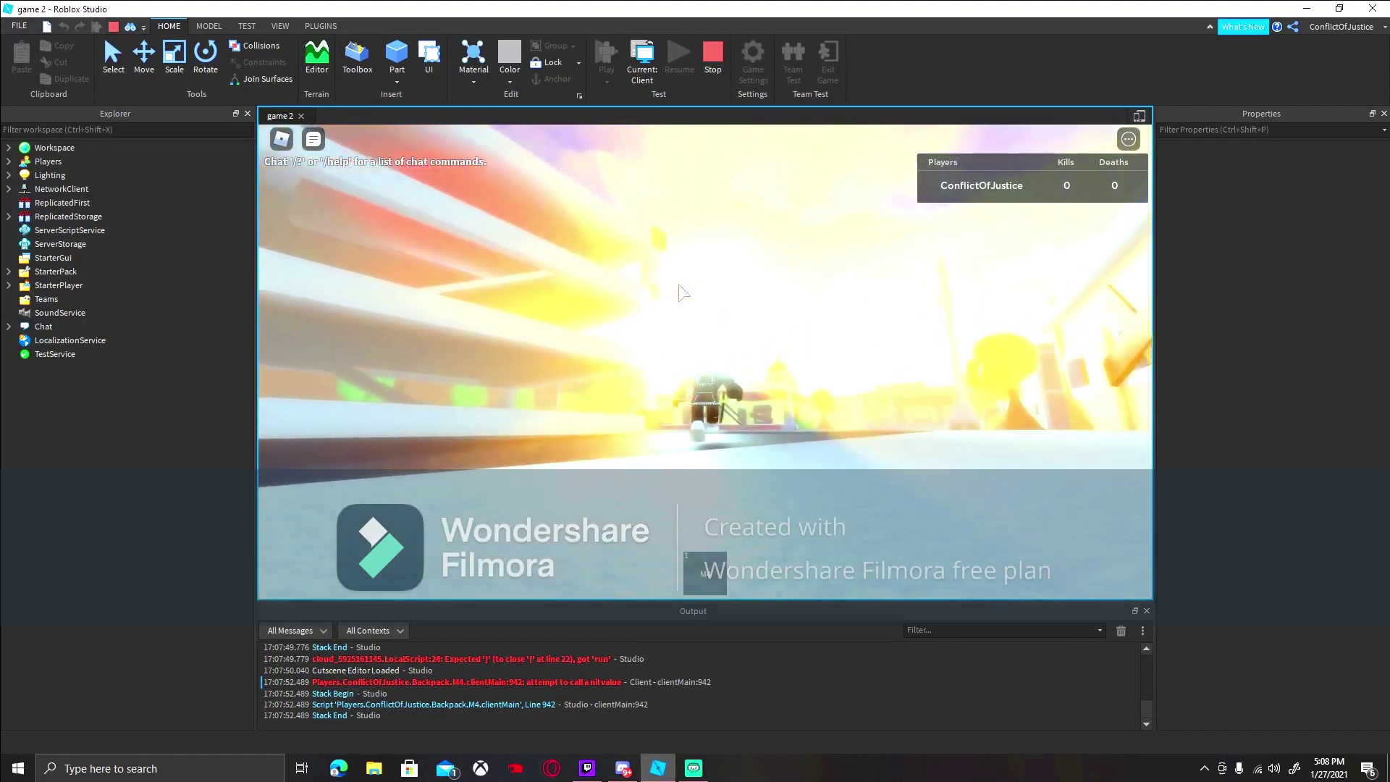
Equip the M4, aim through its scope, fire, reload, and walk along the streets with it.
{"action": "key", "text": "1"}
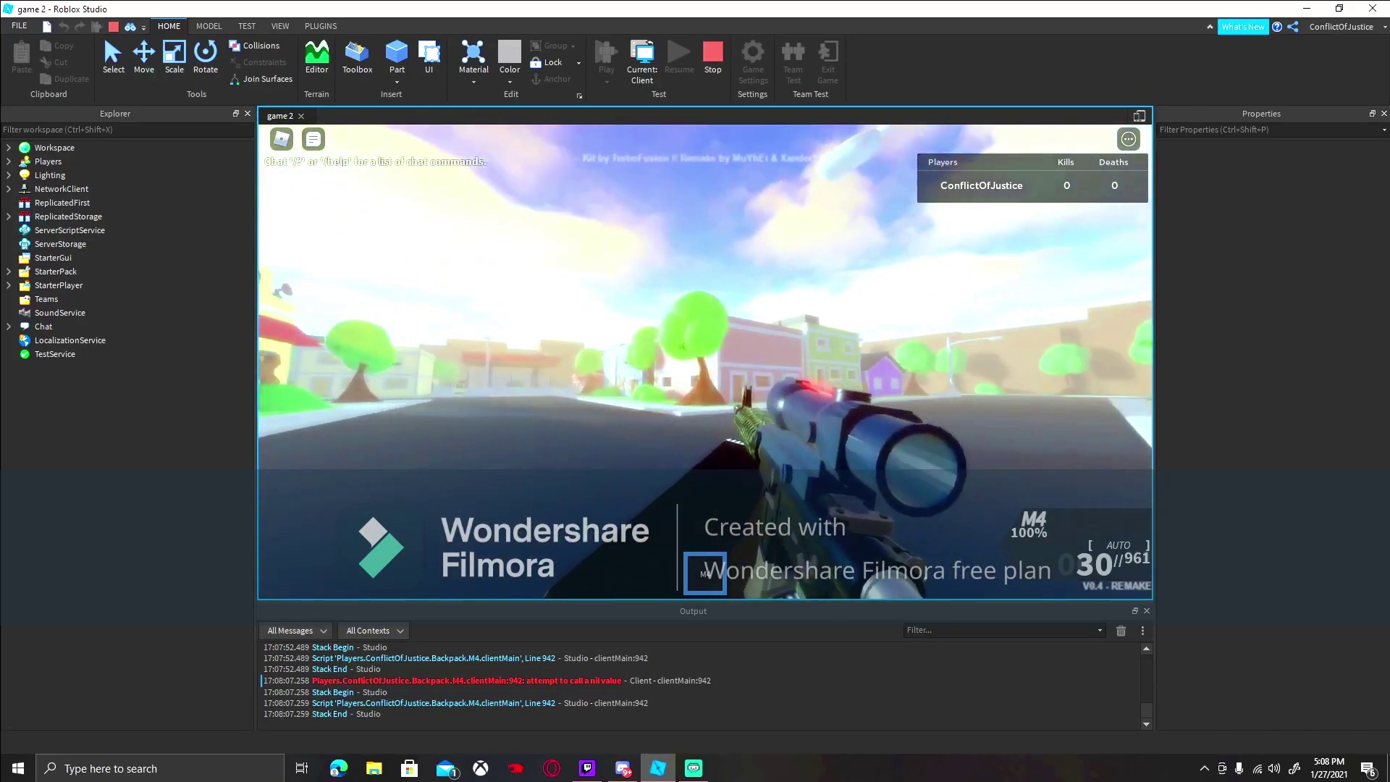
{"action": "right_click", "coordinate": [705, 361]}
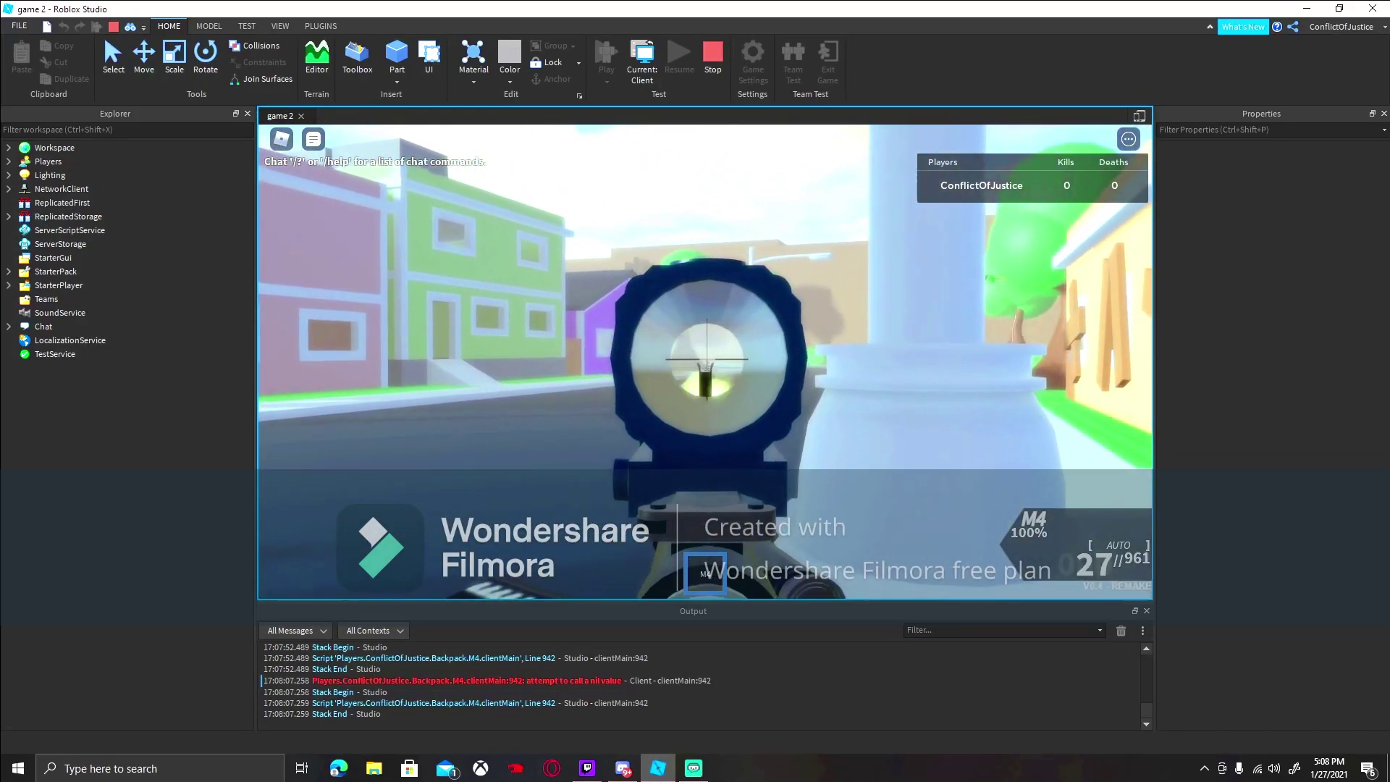
{"action": "key", "text": "r"}
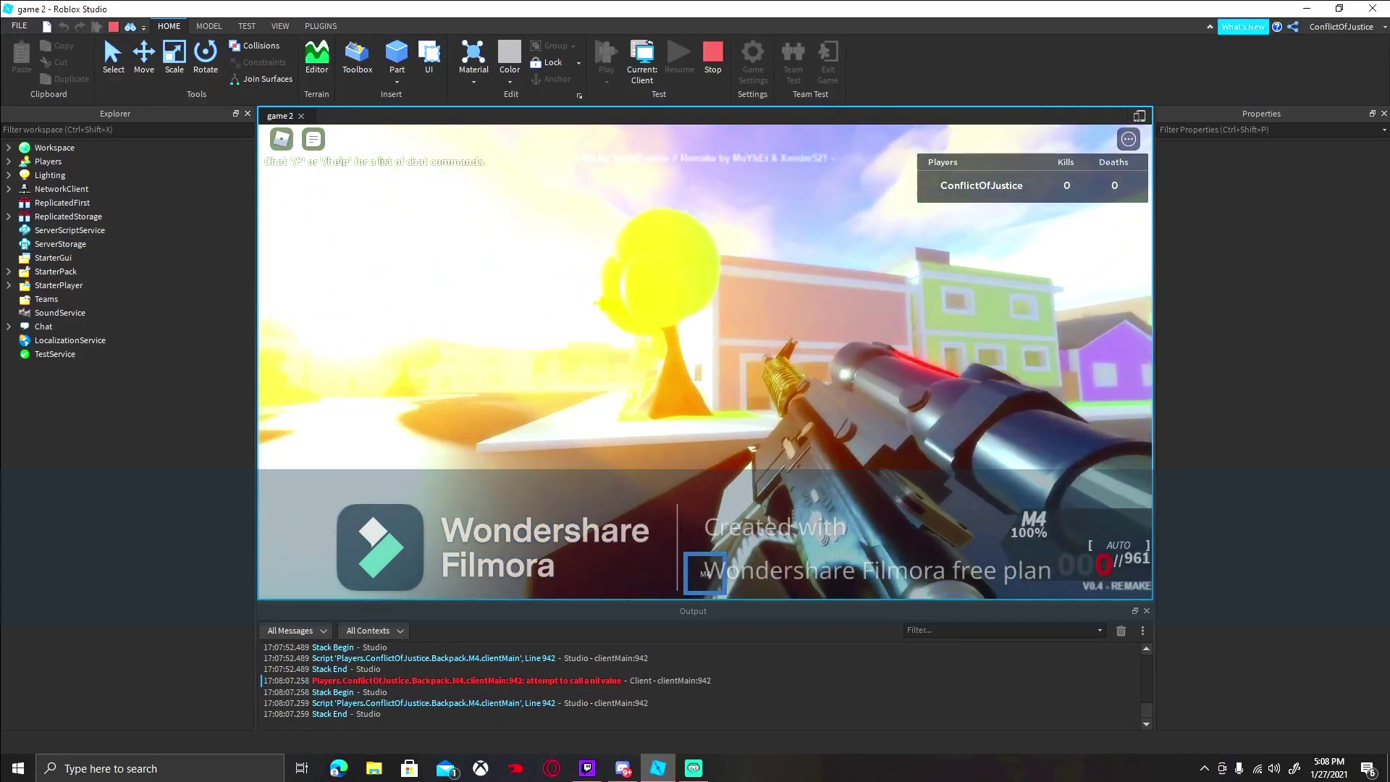
{"action": "key", "text": "w"}
{"action": "key", "text": "w"}
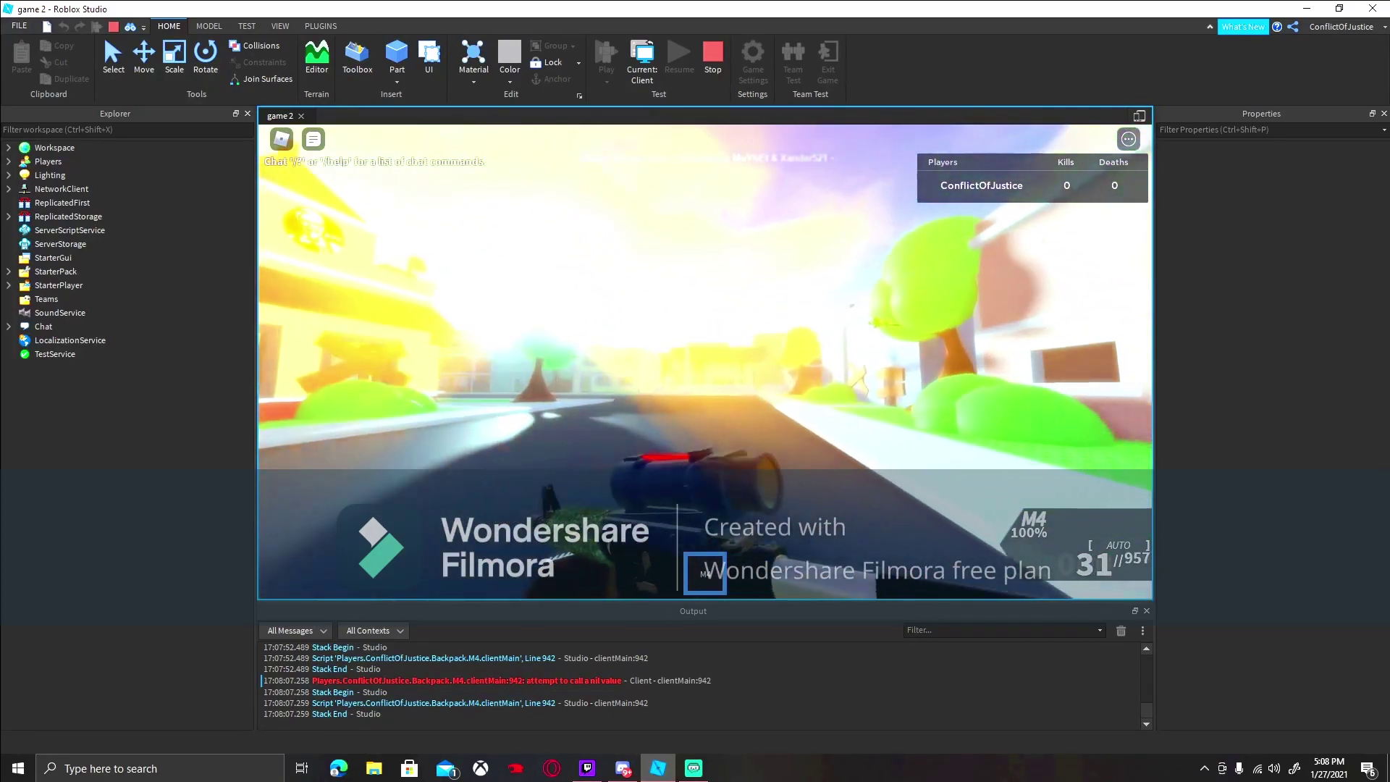
{"action": "key", "text": "w"}
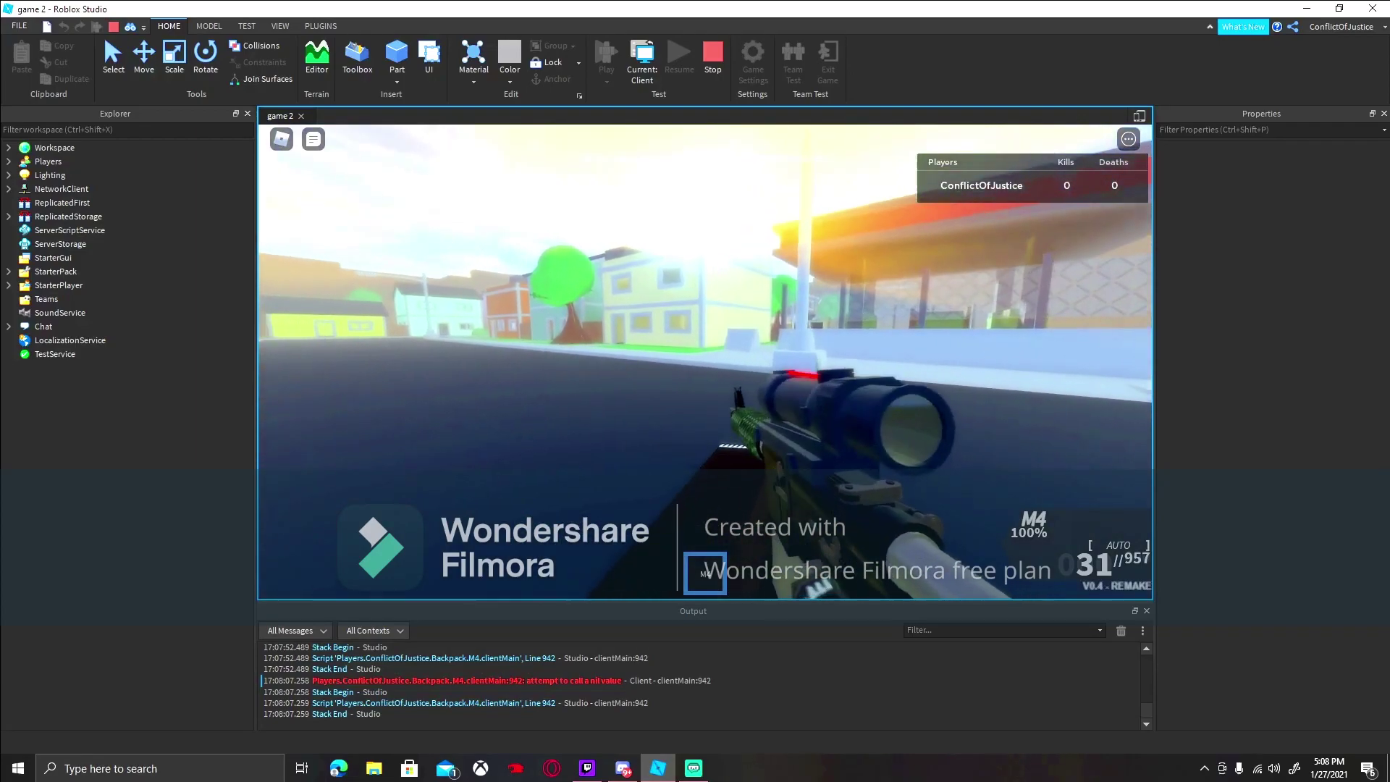
Put the M4 away, view the character from behind, and stop the playtest.
{"action": "key", "text": "1"}
{"action": "scroll", "coordinate": [705, 359], "scroll_direction": "down", "scroll_amount": 5}
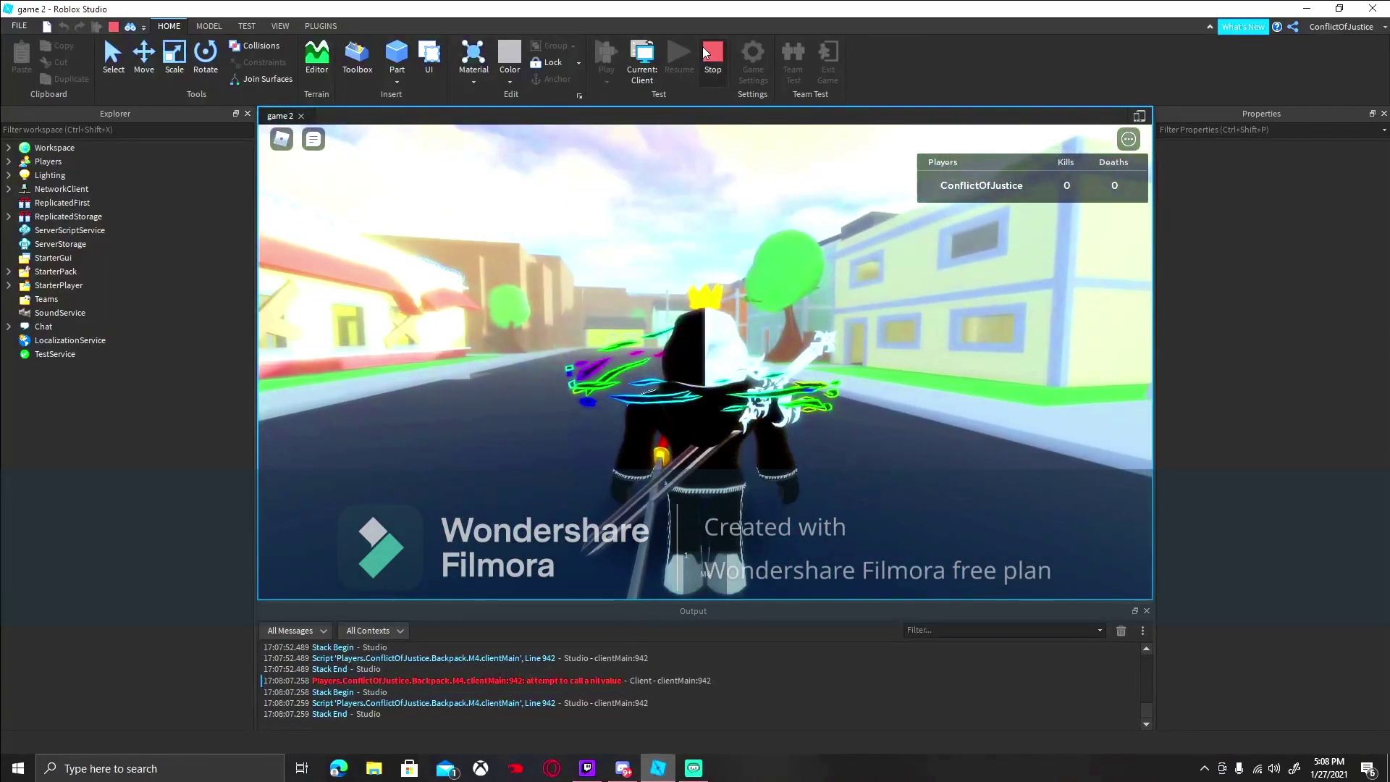
{"action": "left_click", "coordinate": [712, 52]}
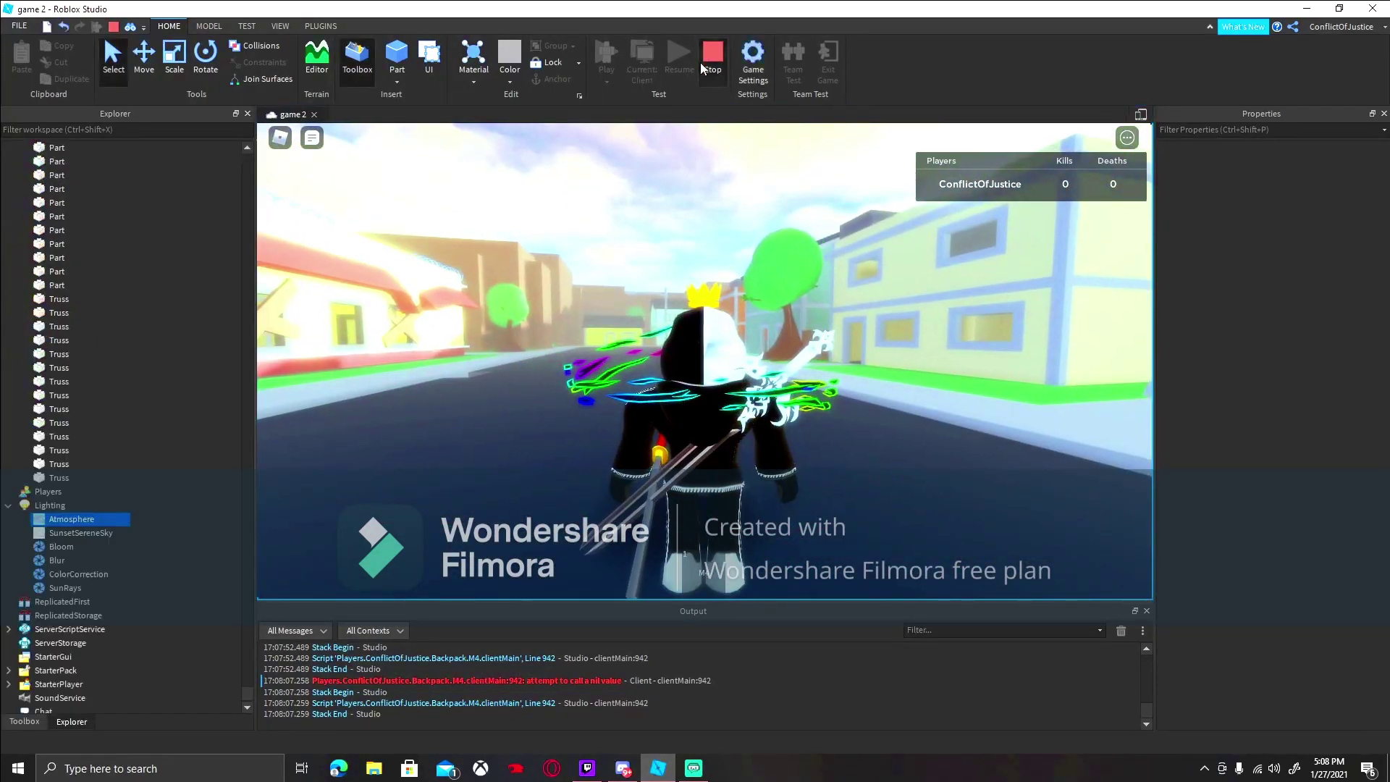
Select StarterPlayer and set its CameraMode to LockFirstPerson.
{"action": "right_click_drag", "start_coordinate": [641, 264], "coordinate": [450, 293]}
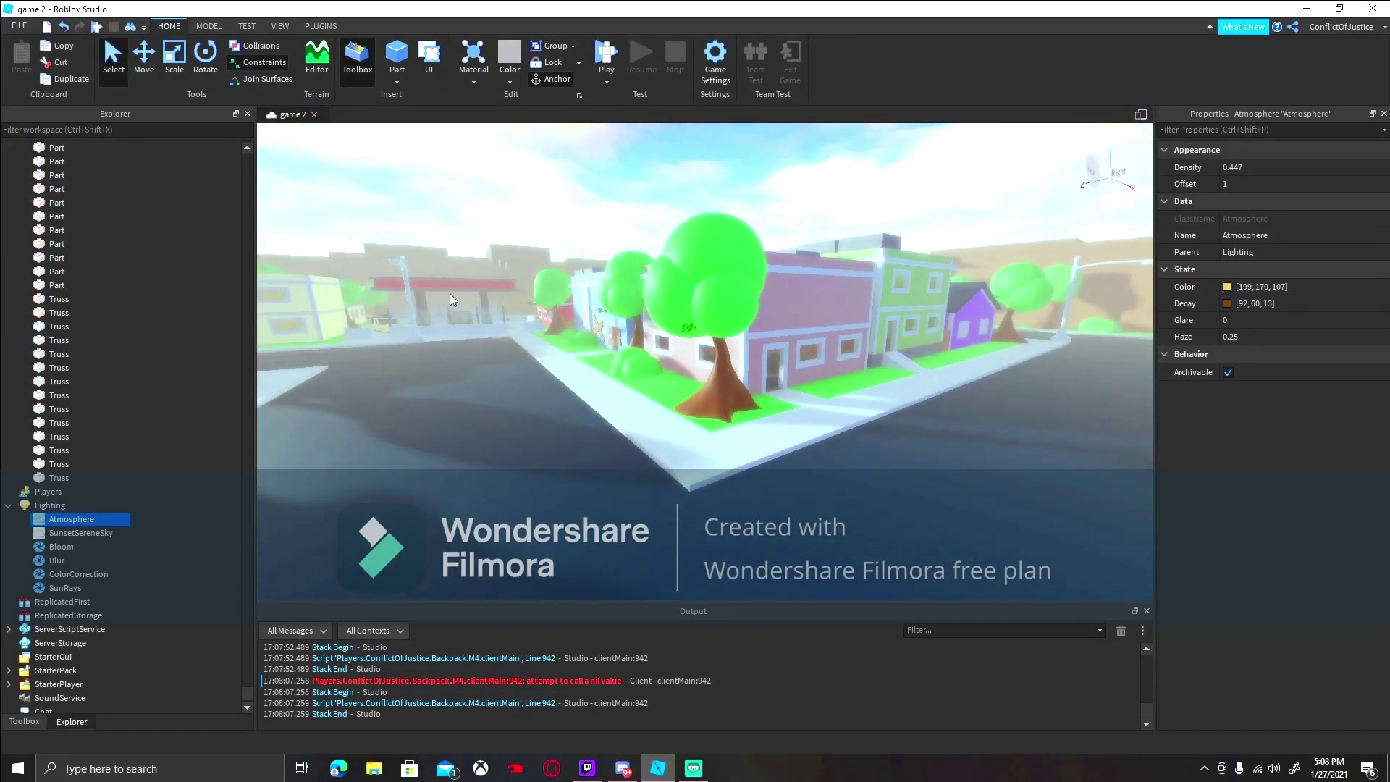
{"action": "scroll", "coordinate": [52, 395], "scroll_direction": "down", "scroll_amount": 1}
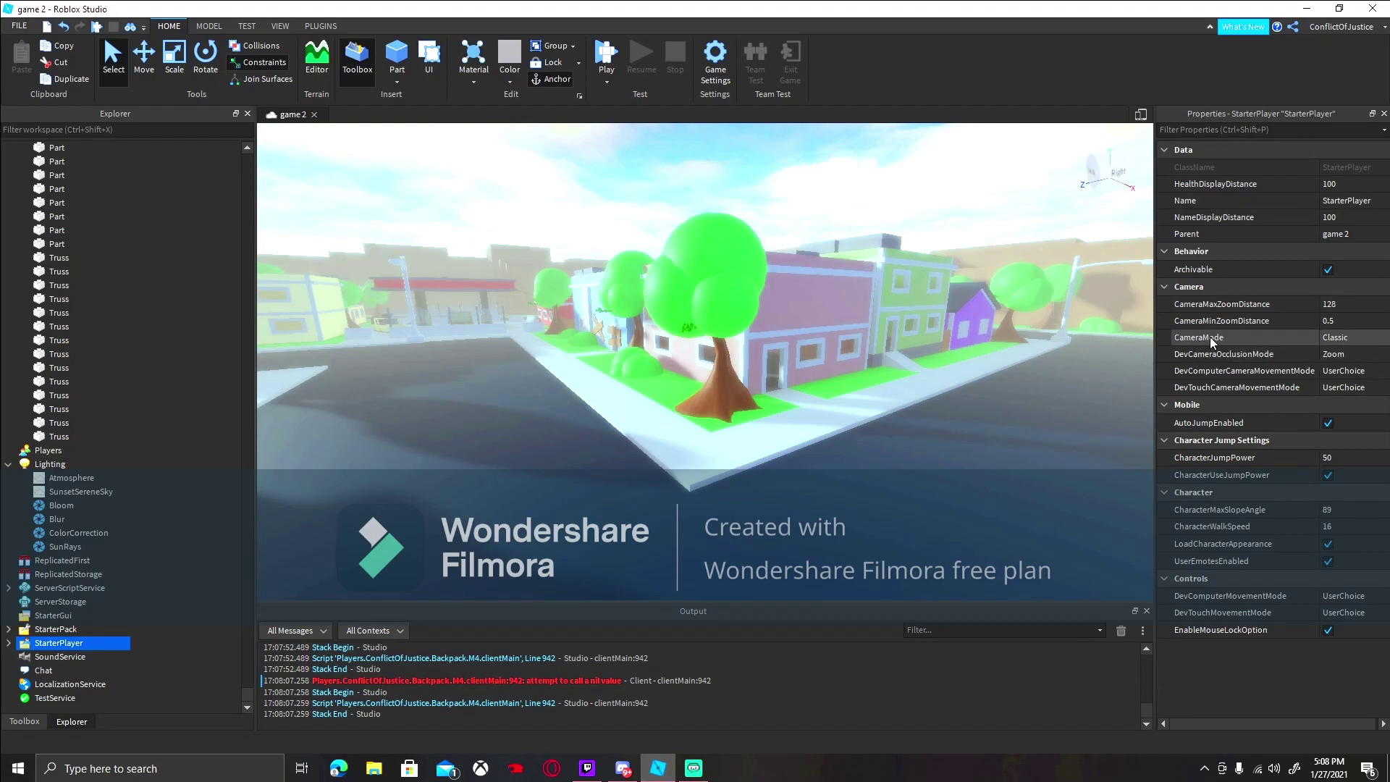
{"action": "left_click", "coordinate": [1378, 339]}
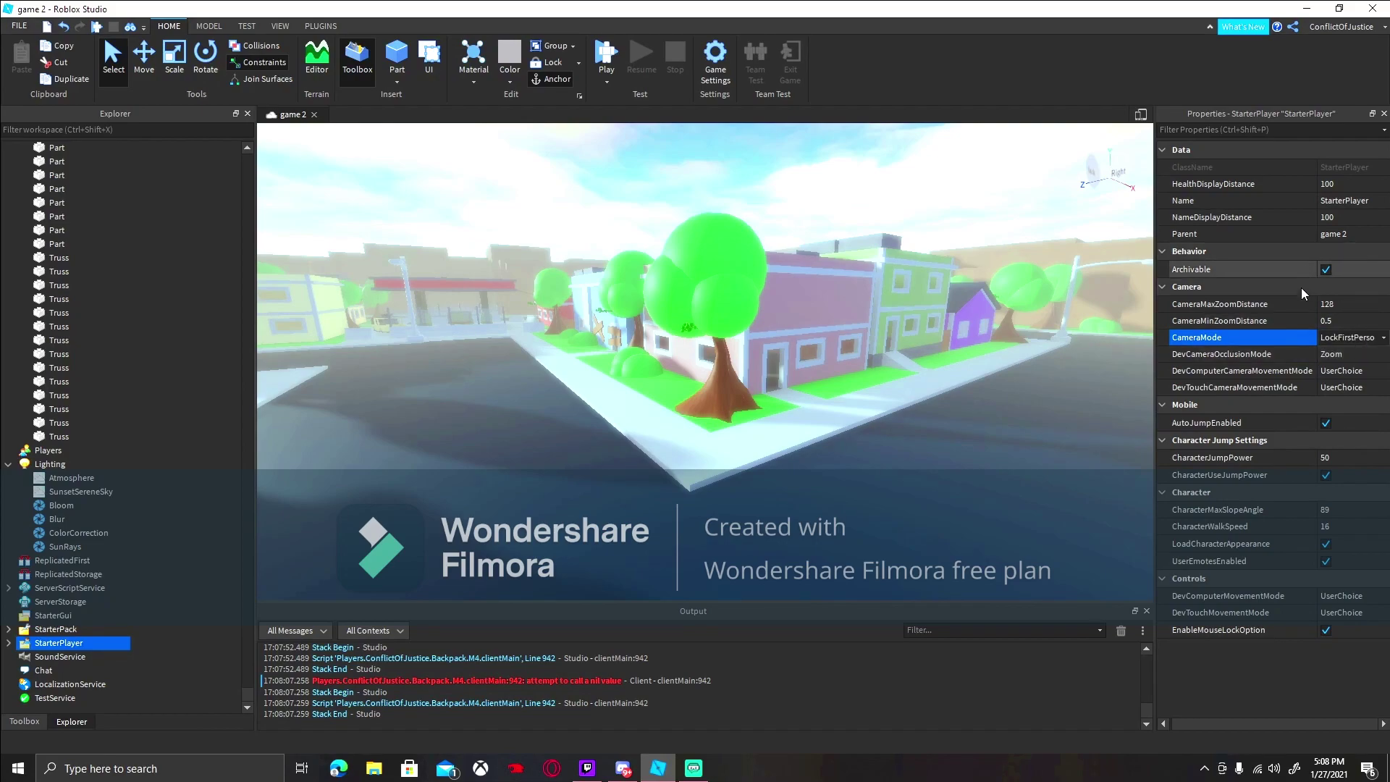
Start another playtest and toggle the M4 to check the first-person camera lock.
{"action": "left_click", "coordinate": [606, 56]}
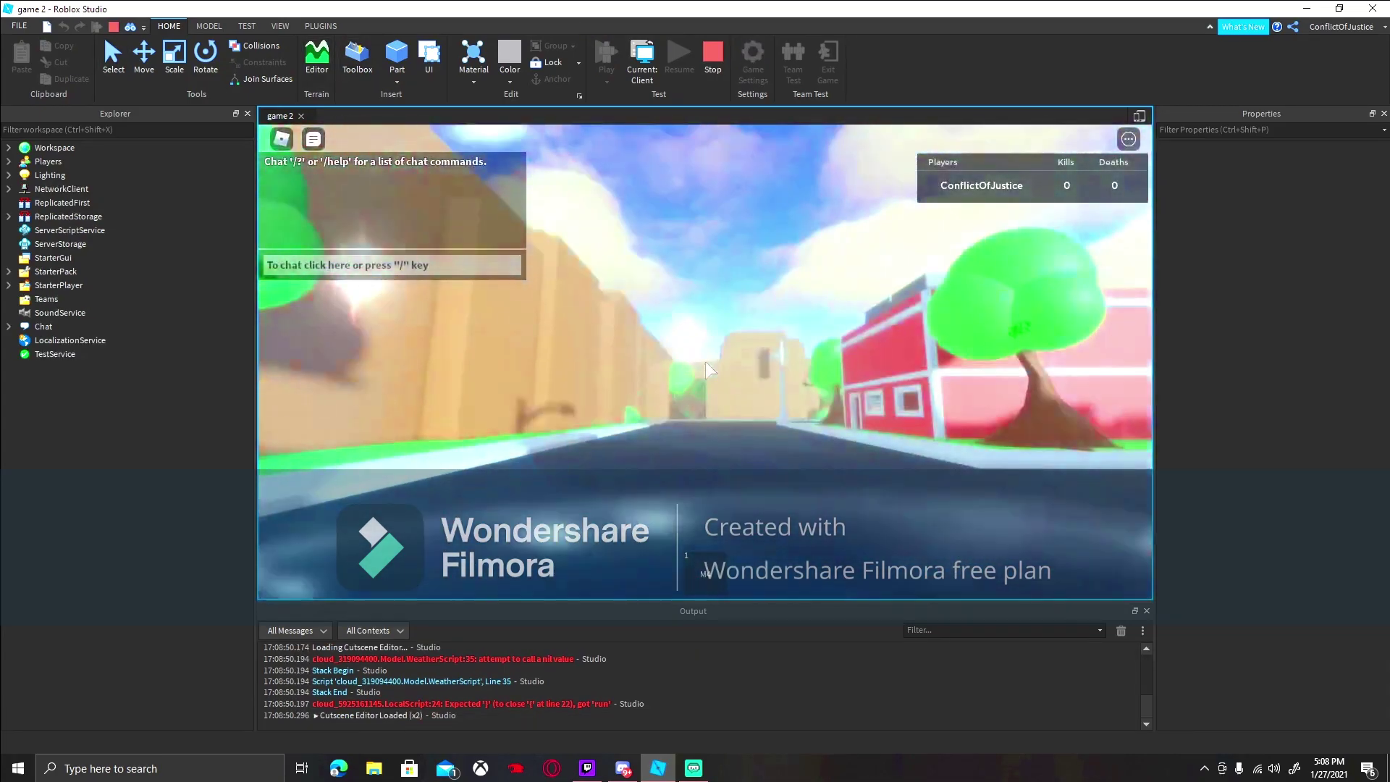
{"action": "key", "text": "1"}
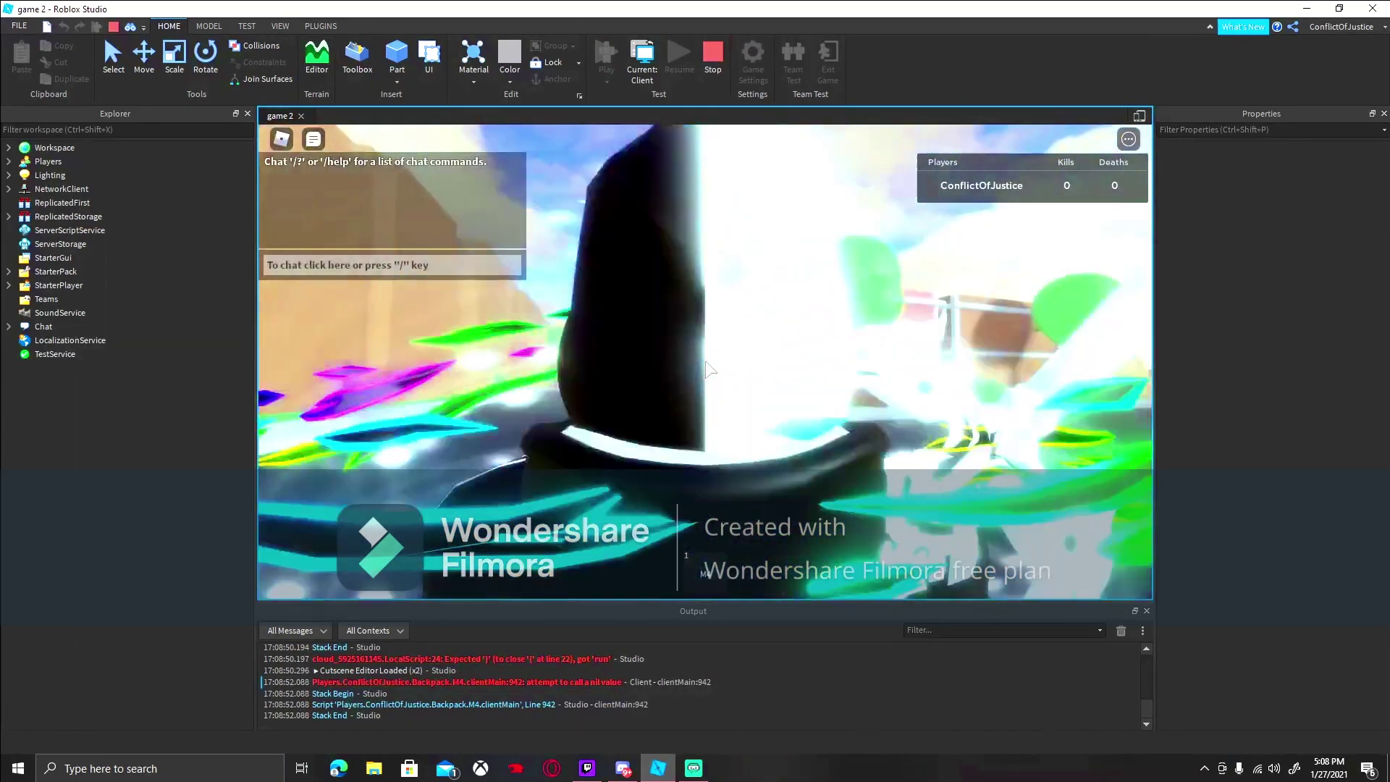
{"action": "key", "text": "1"}
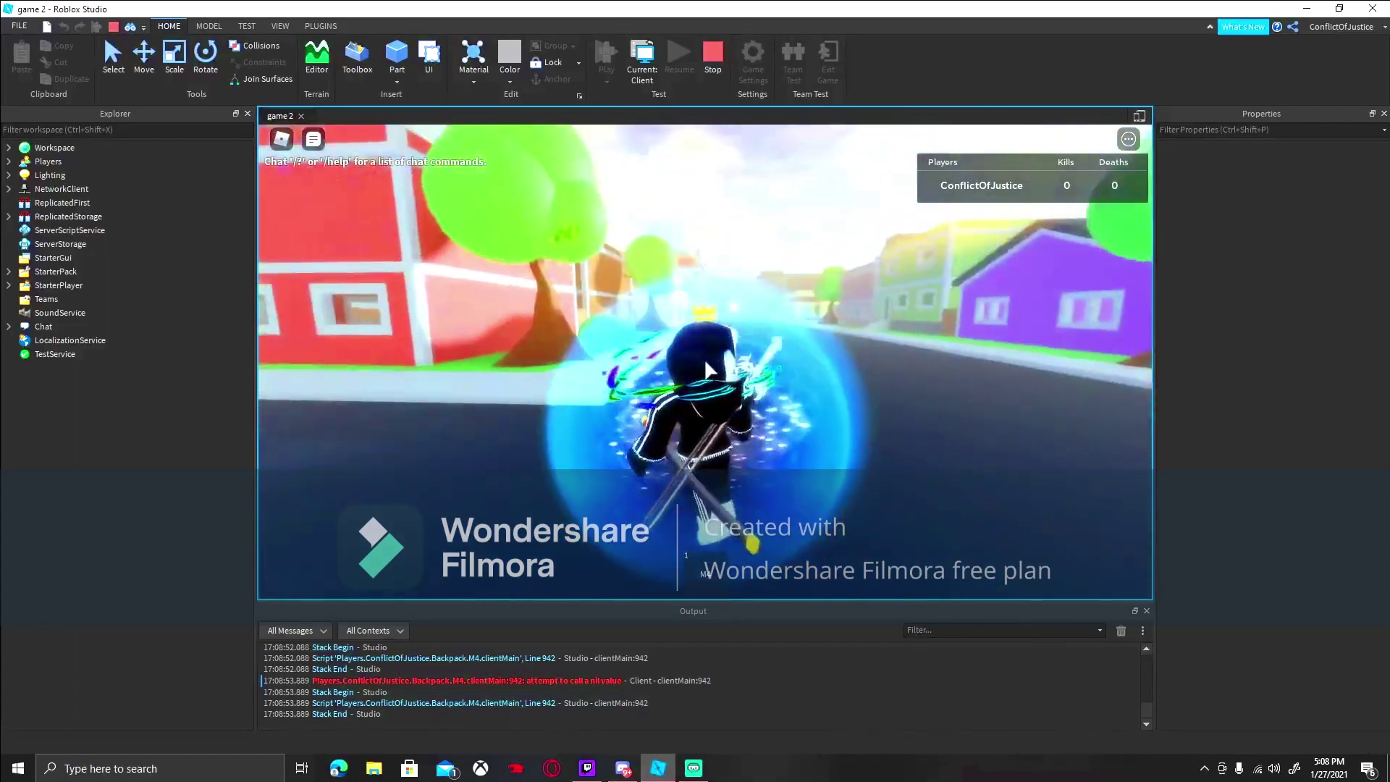
Put away and re-equip the M4 repeatedly while walking and turning the camera to compare the views with and without the gun.
{"action": "key", "text": "1"}
{"action": "key", "text": "1"}
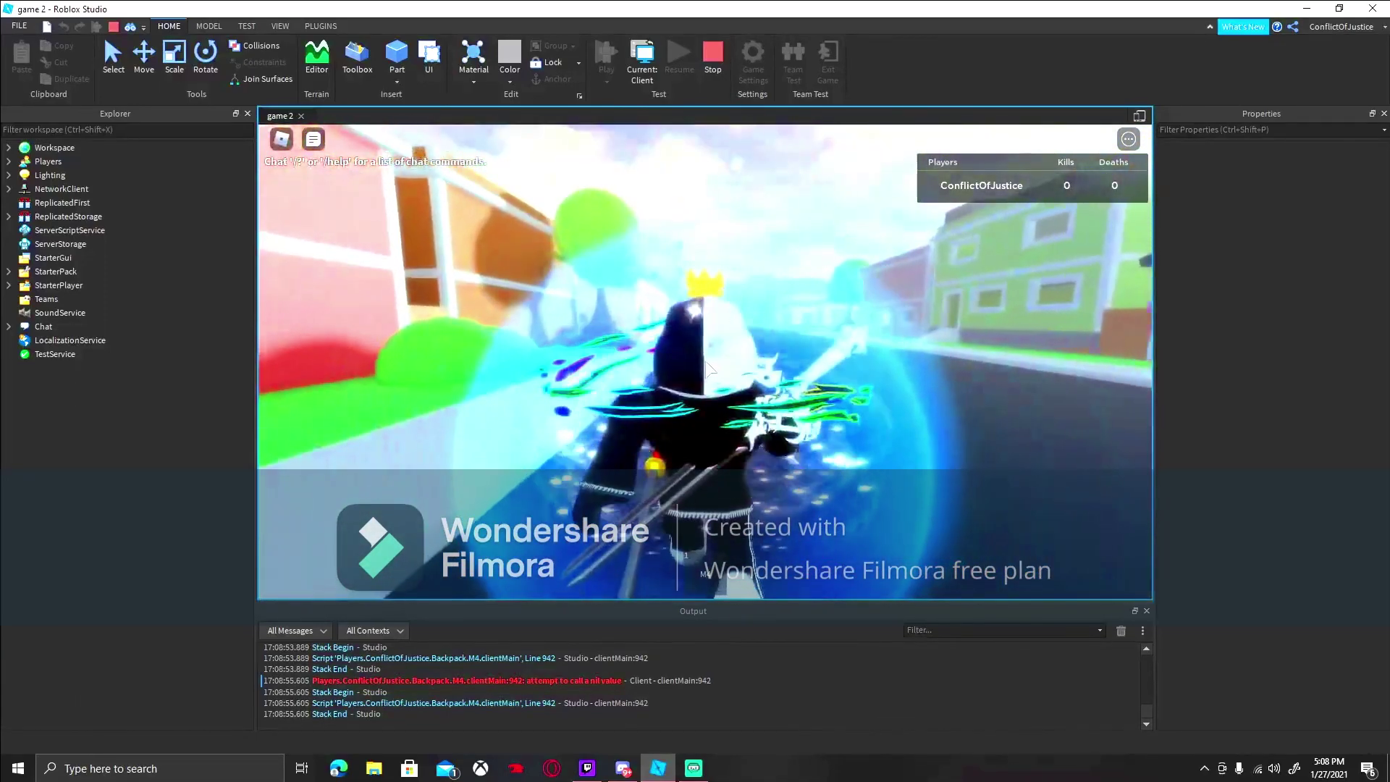
{"action": "key", "text": "w"}
{"action": "right_click_drag", "start_coordinate": [704, 362], "coordinate": [736, 341]}
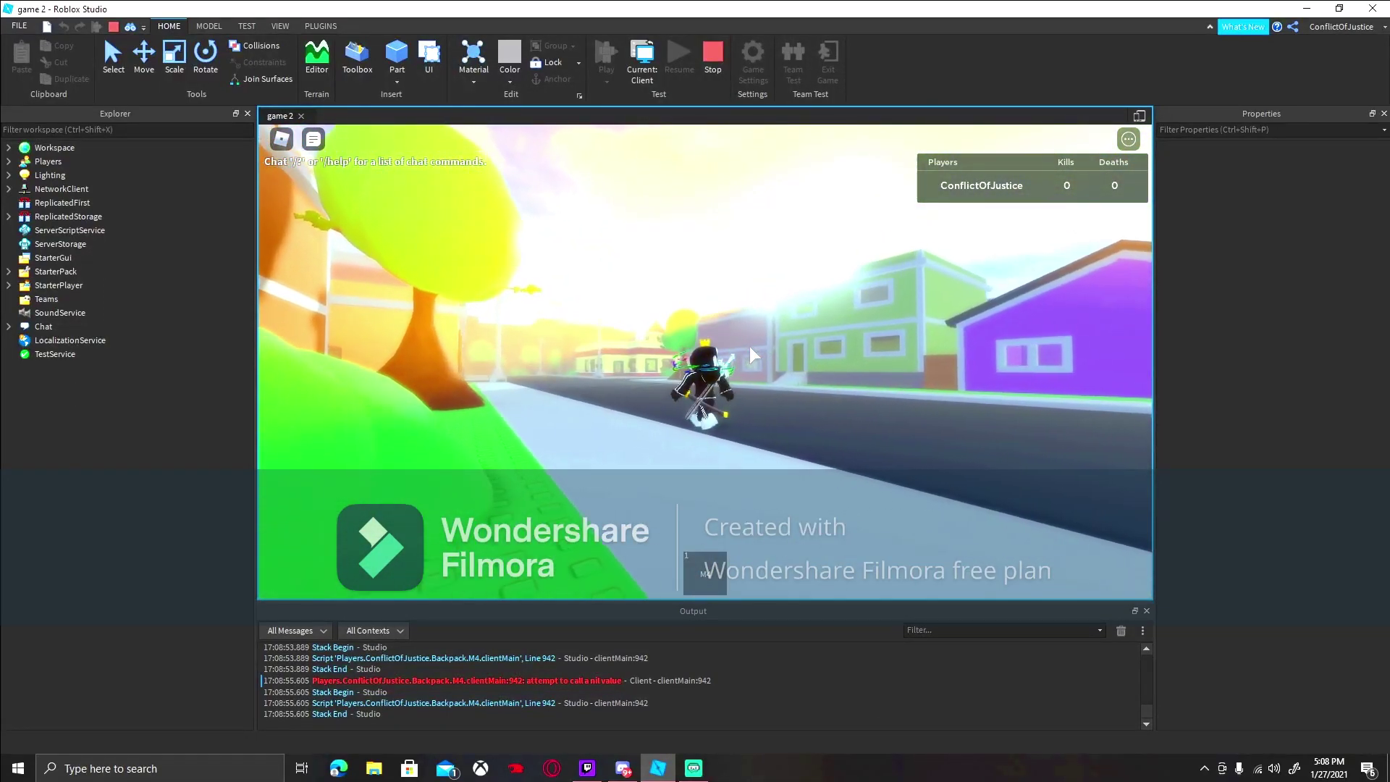
{"action": "key", "text": "1"}
{"action": "key", "text": "1"}
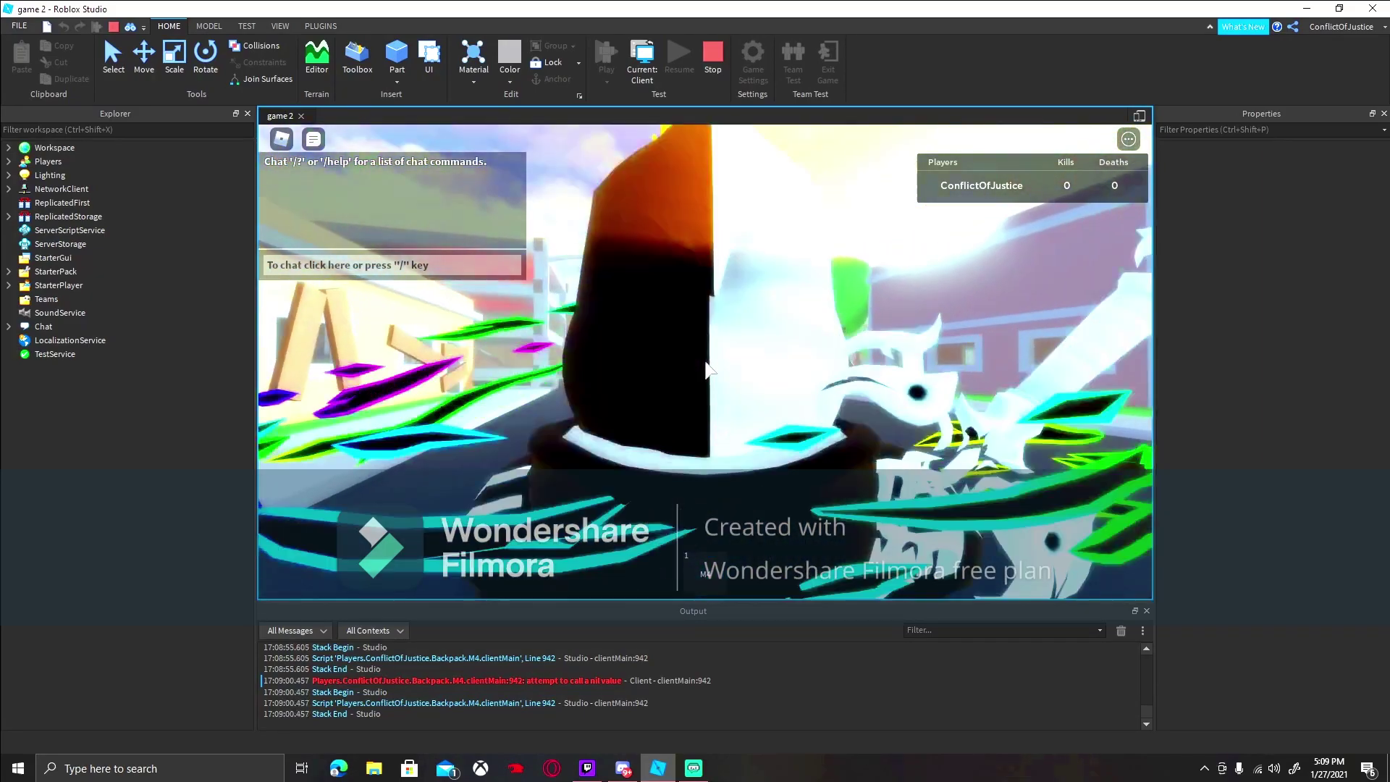
{"action": "key", "text": "1"}
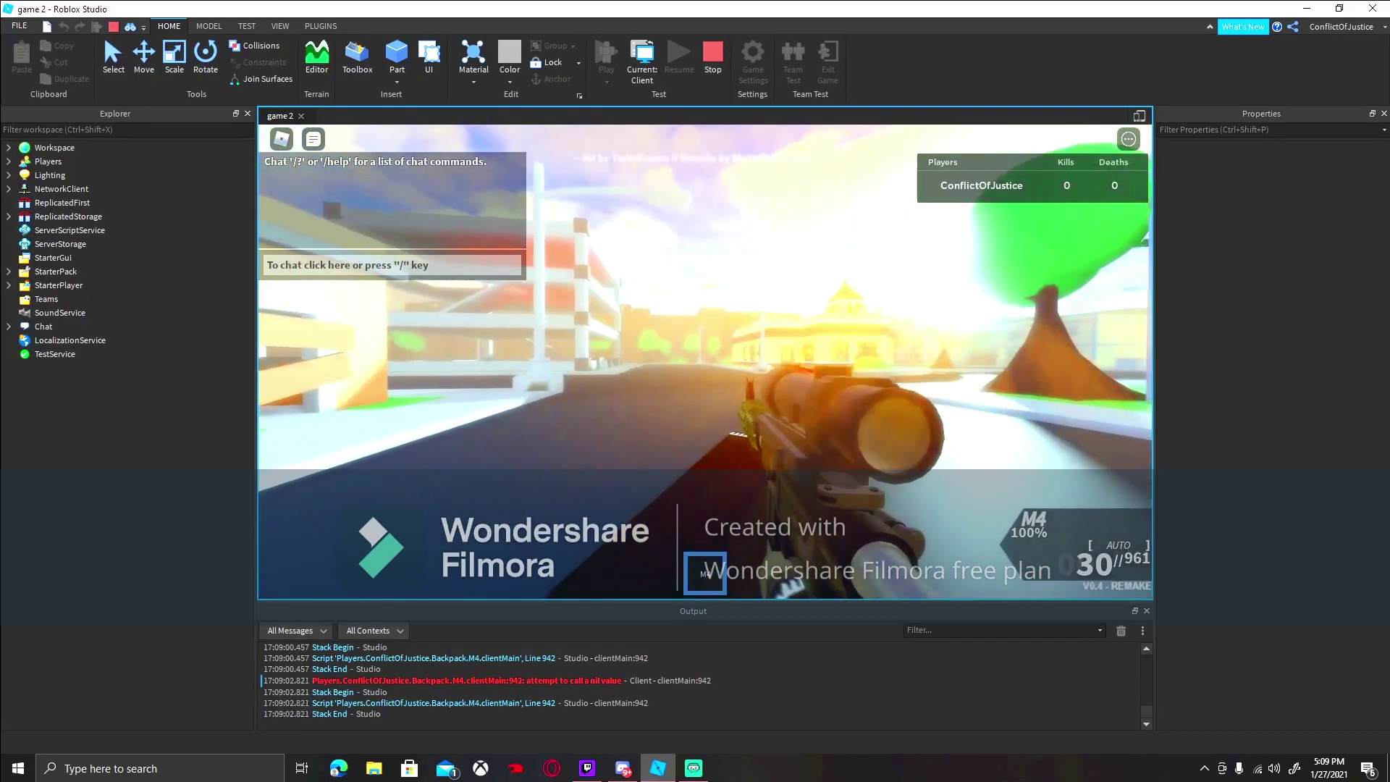
Run in first person with the M4 past the parking structure to the blue house and reload the gun.
{"action": "key", "text": "w"}
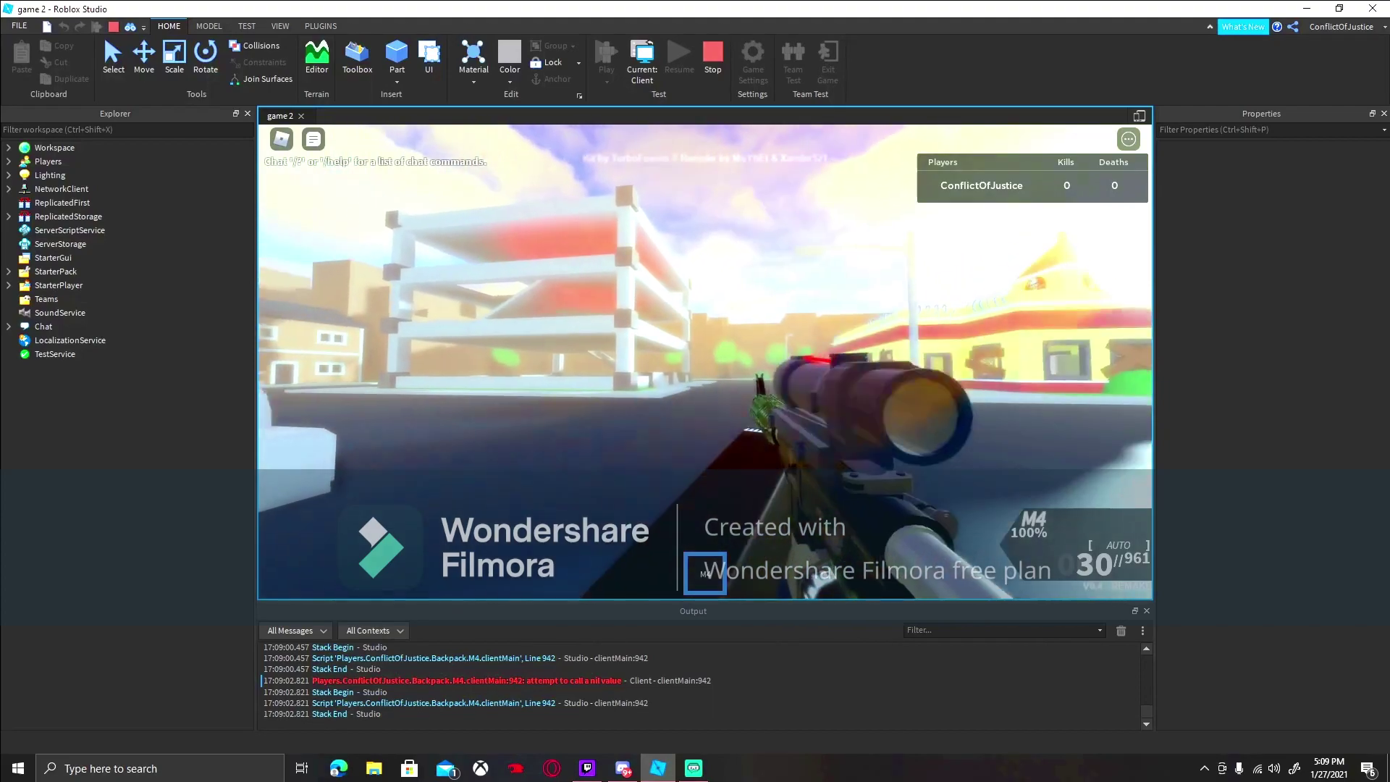
{"action": "key", "text": "w"}
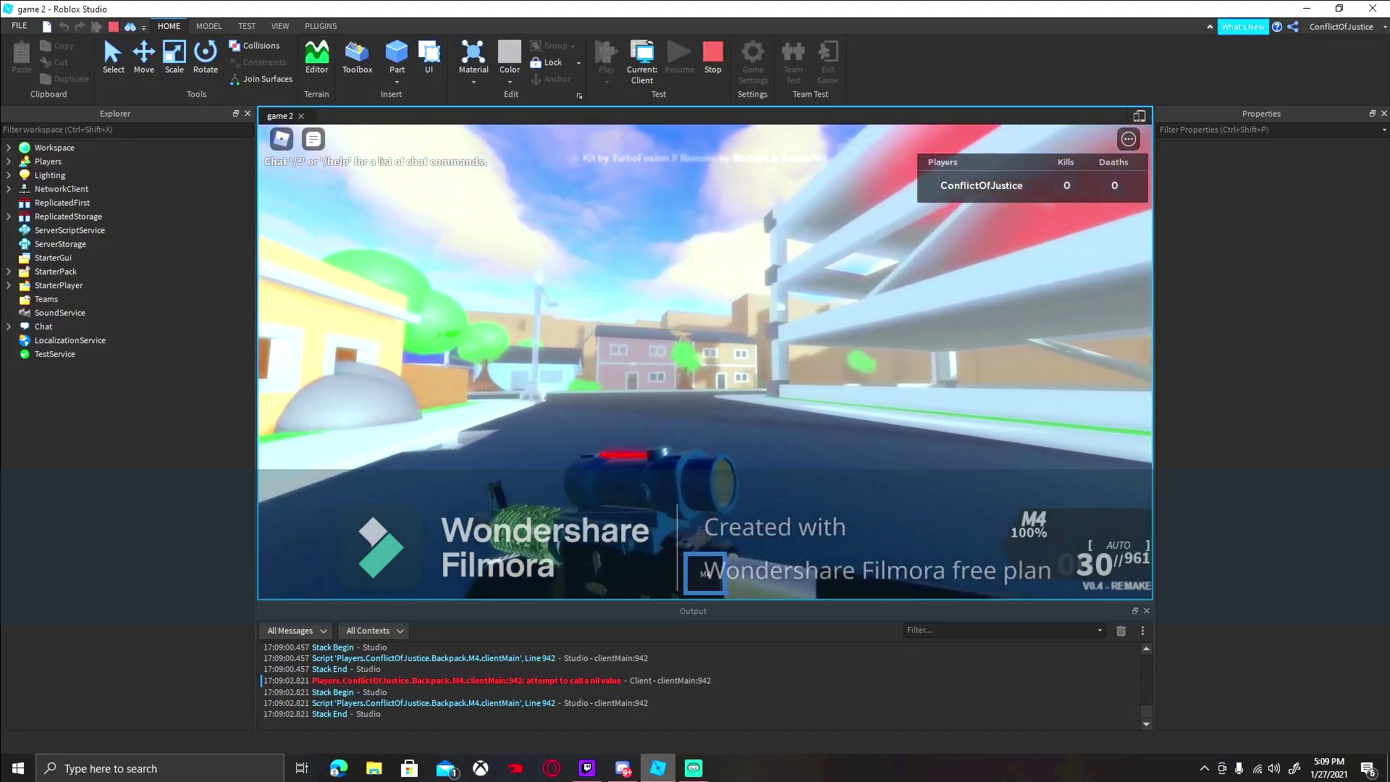
{"action": "key", "text": "w"}
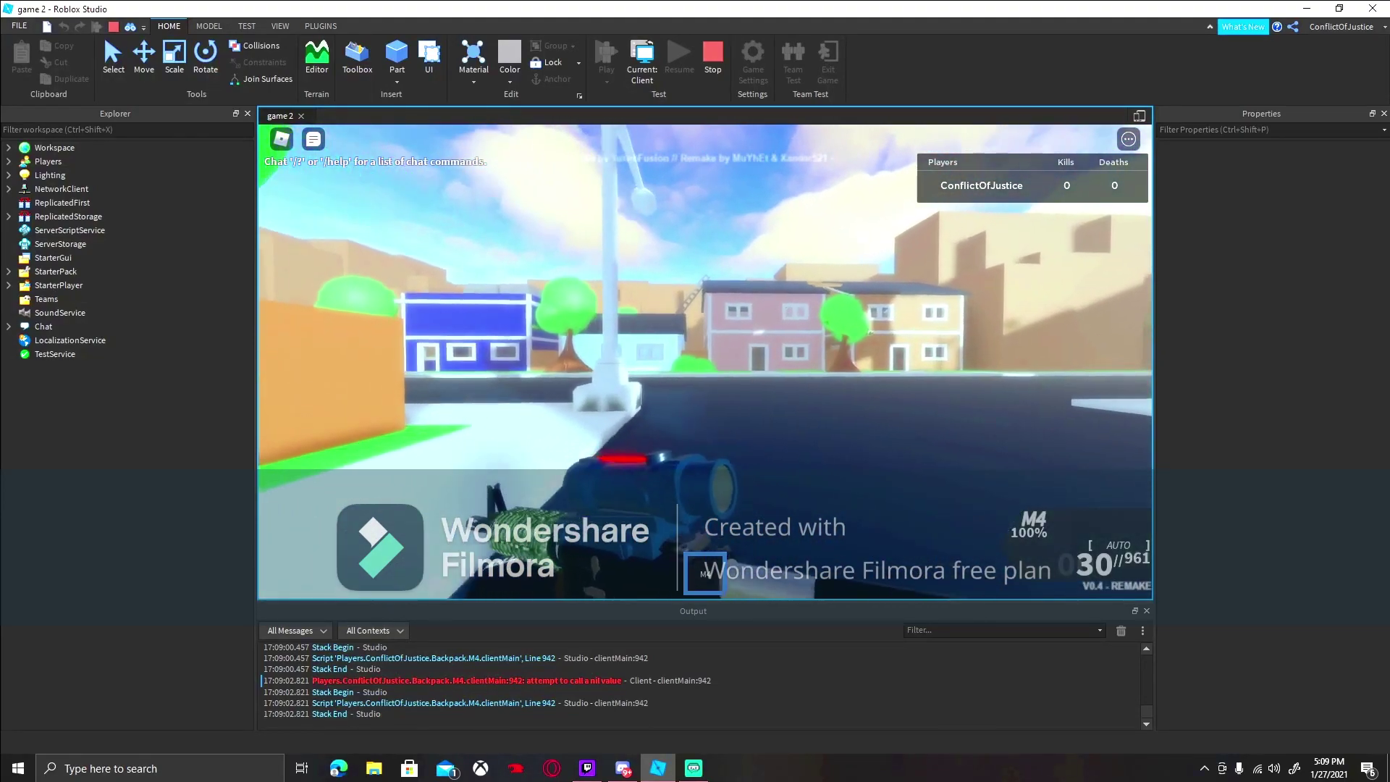
{"action": "key", "text": "w"}
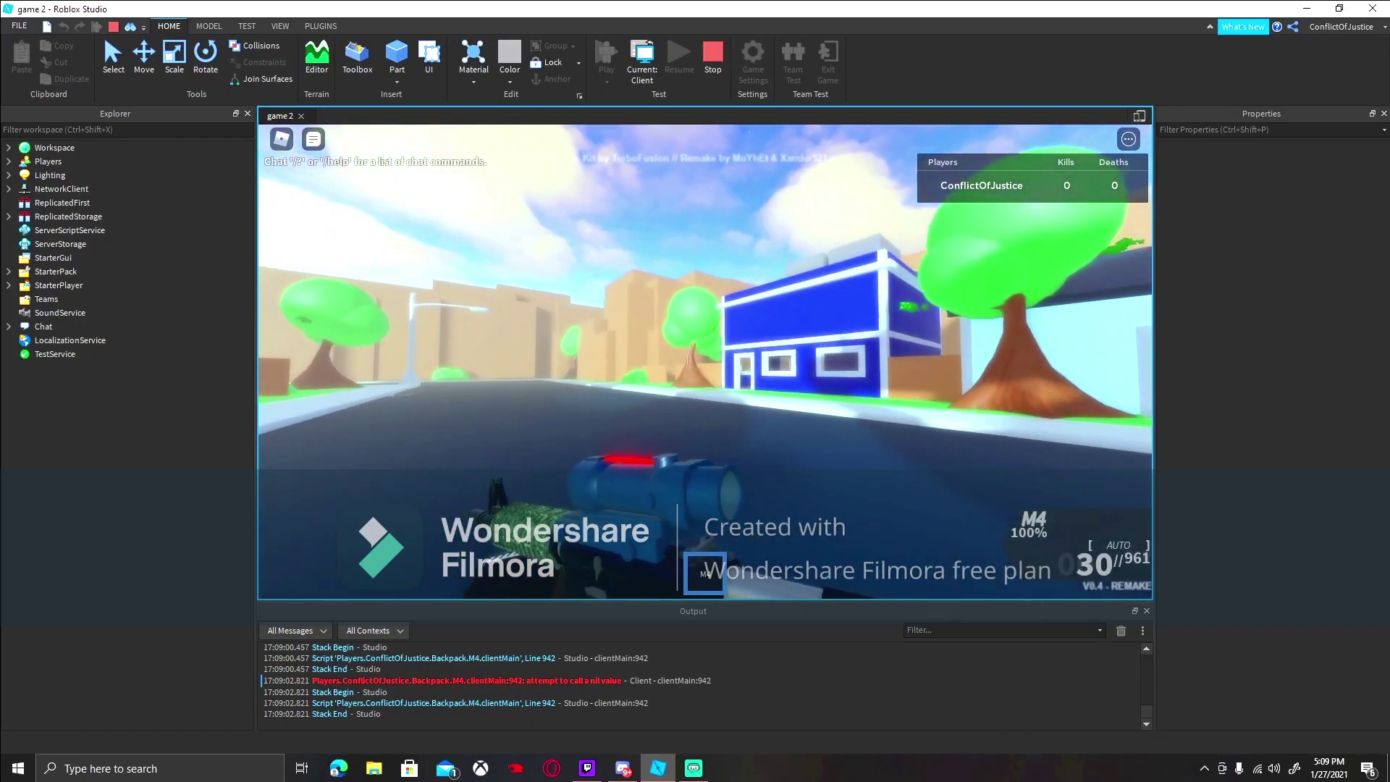
{"action": "key", "text": "w"}
{"action": "key", "text": "r"}
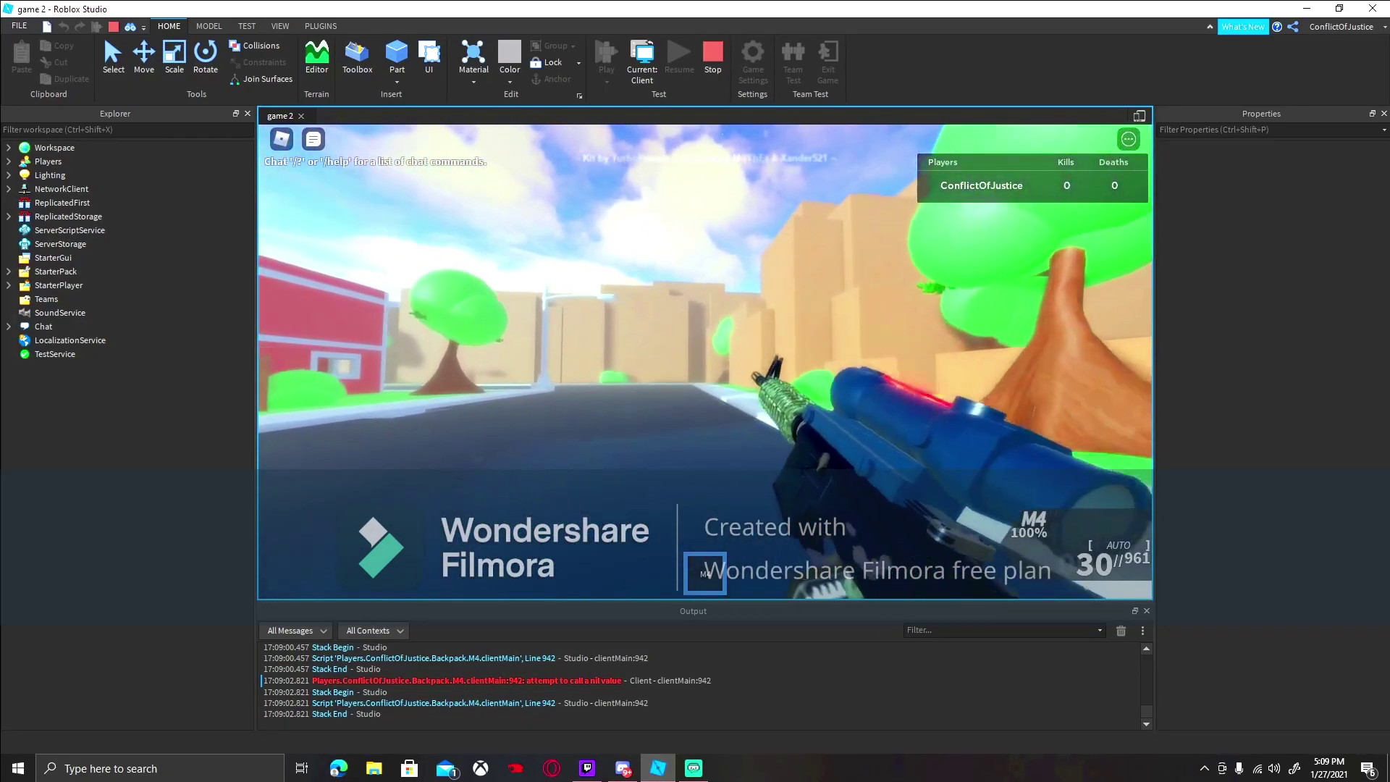
Run with the M4 around the block, past the green and pink houses, to the doorway of the yellow KFC restaurant.
{"action": "key", "text": "w"}
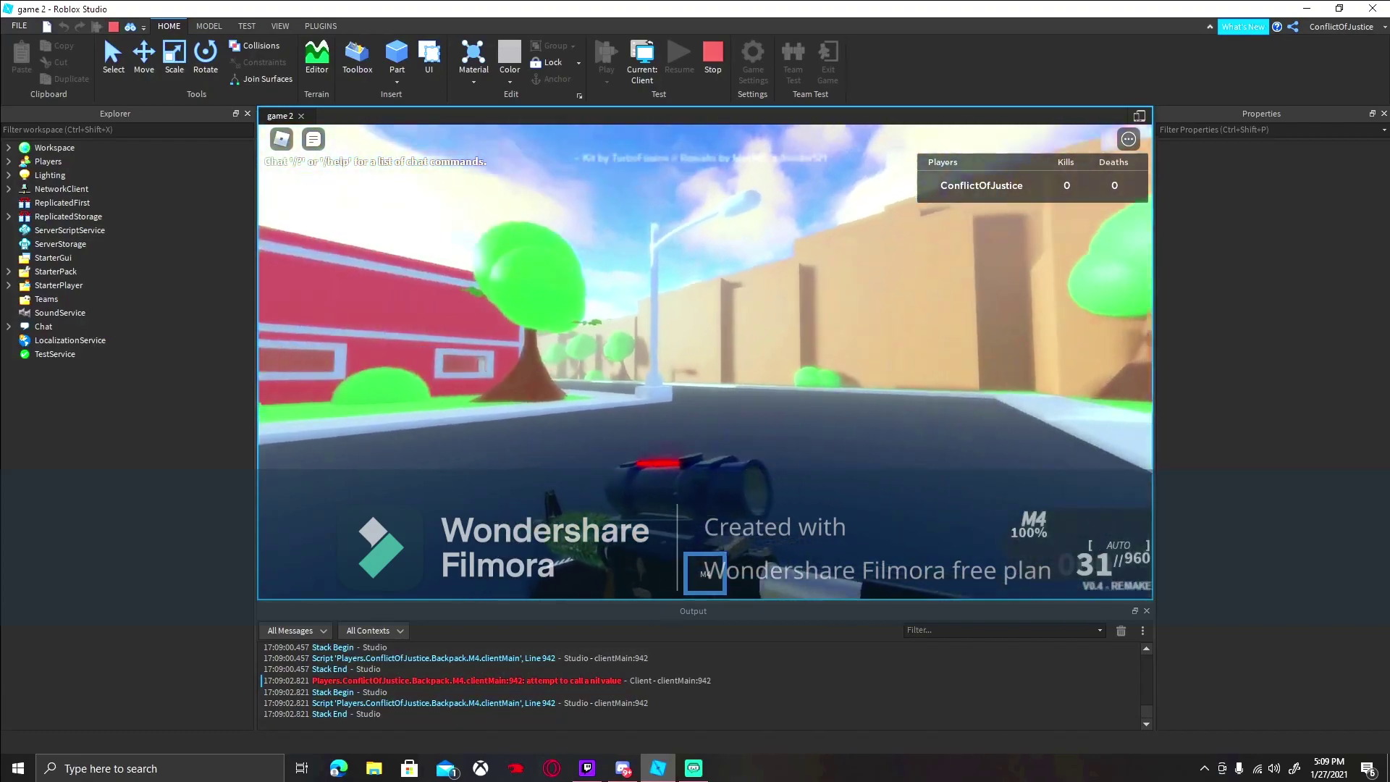
{"action": "key", "text": "w"}
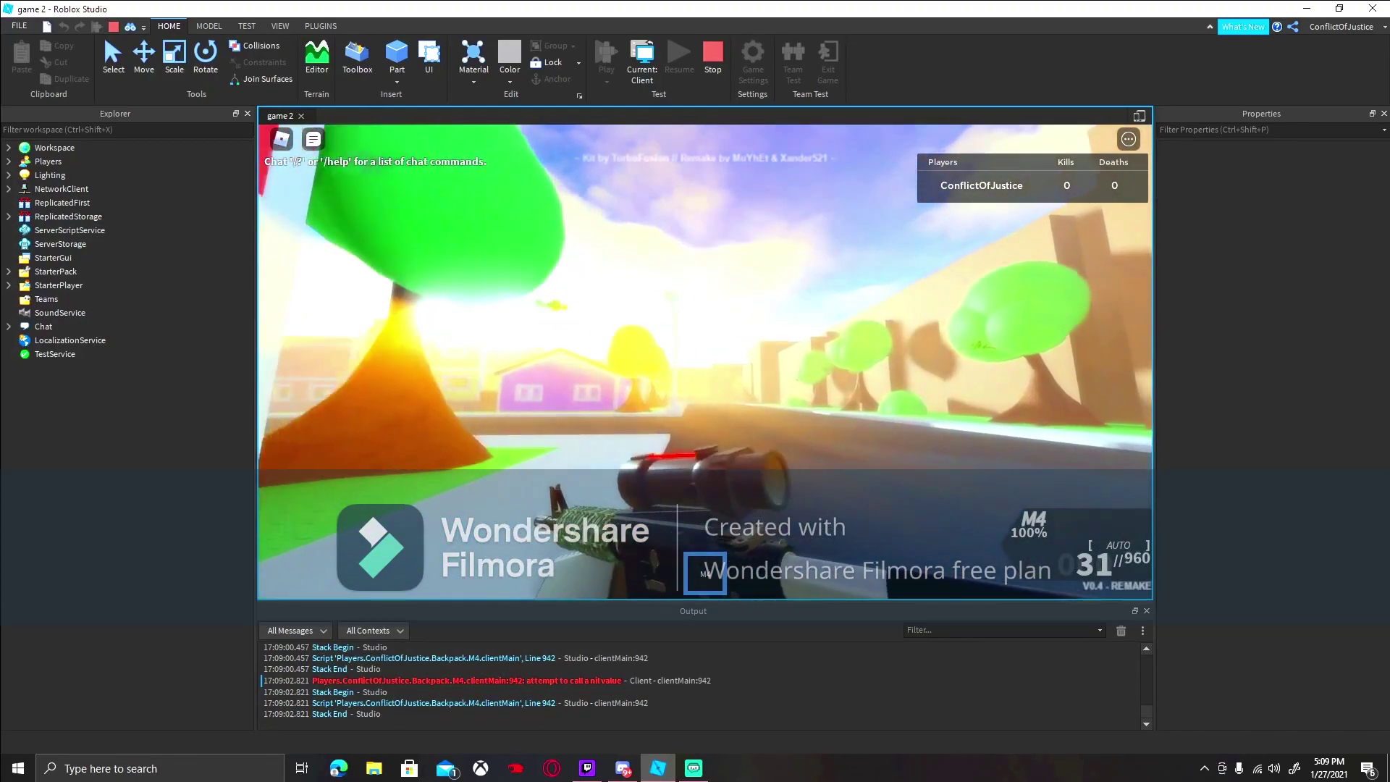
{"action": "key", "text": "w"}
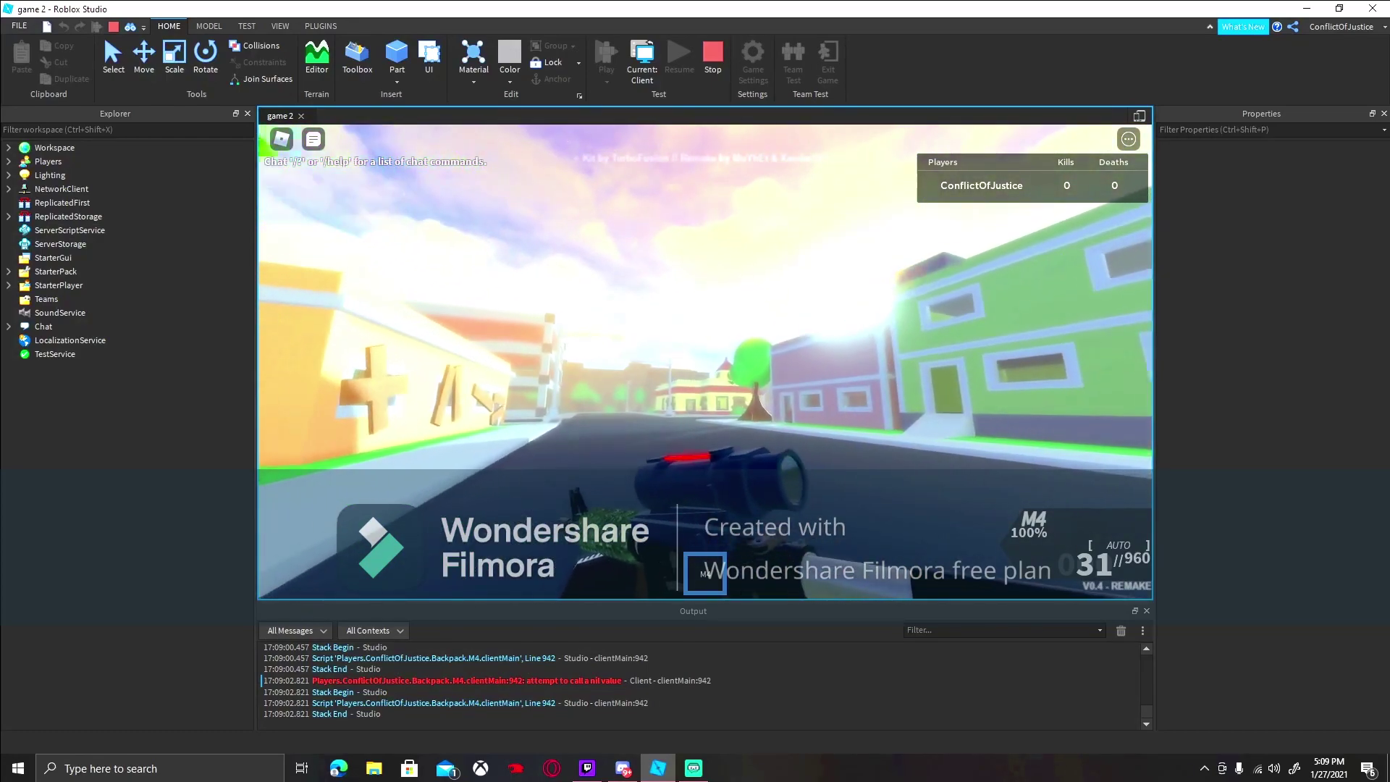
{"action": "key", "text": "w"}
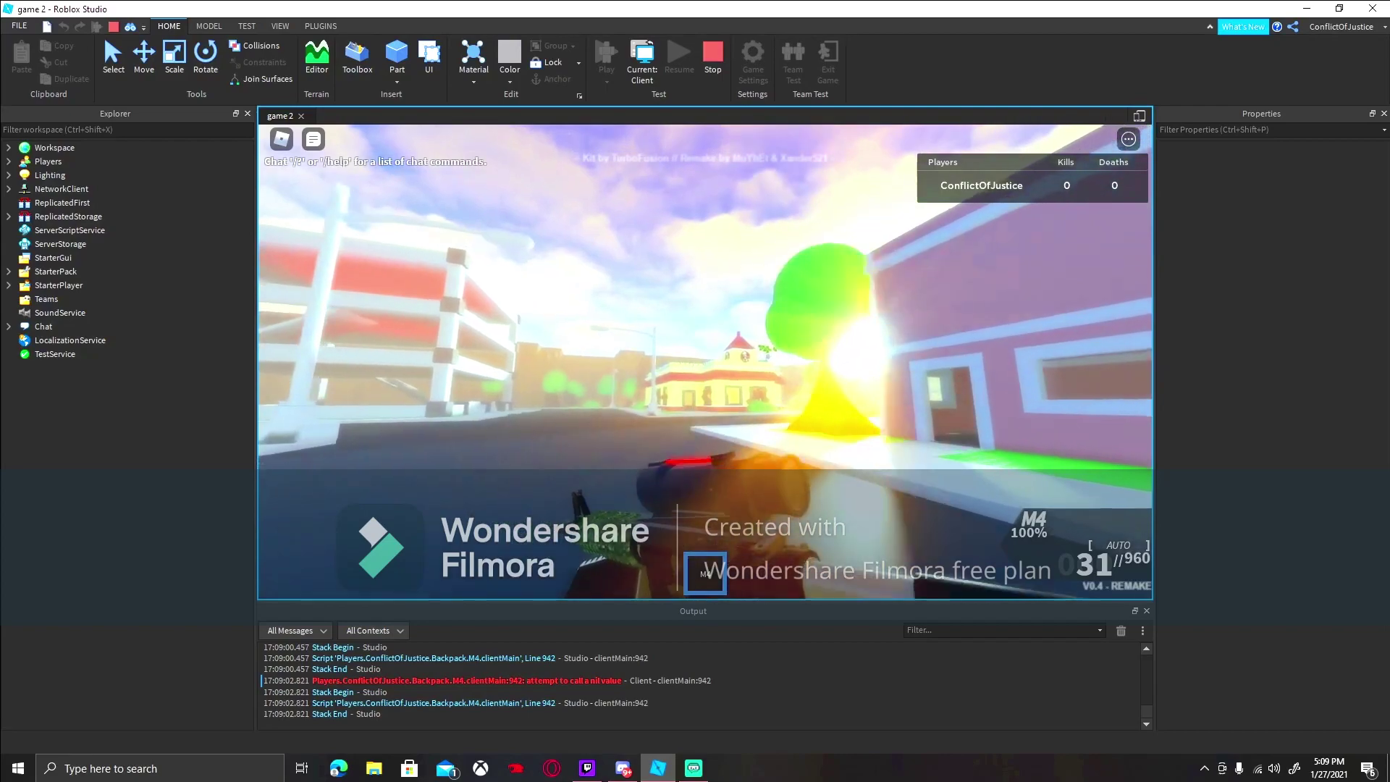
{"action": "key", "text": "w"}
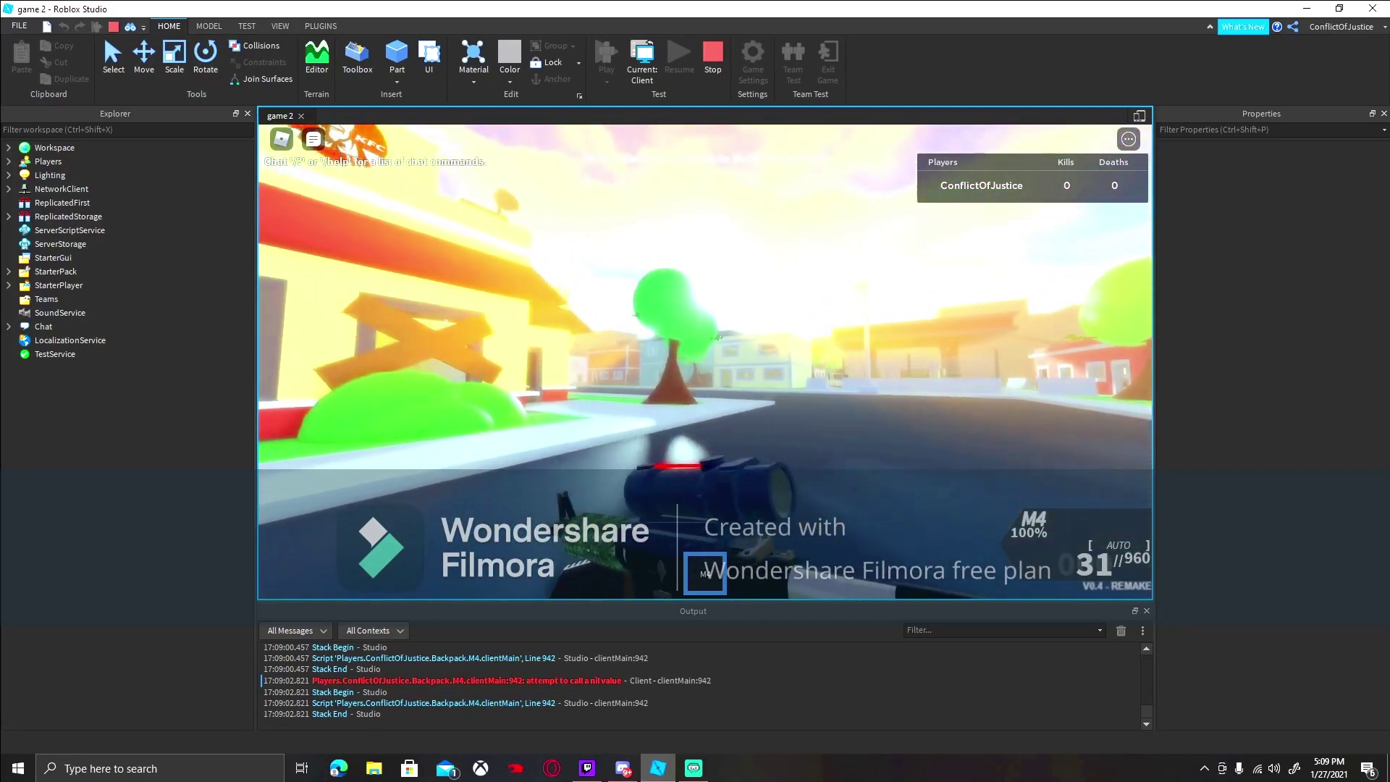
{"action": "key", "text": "w"}
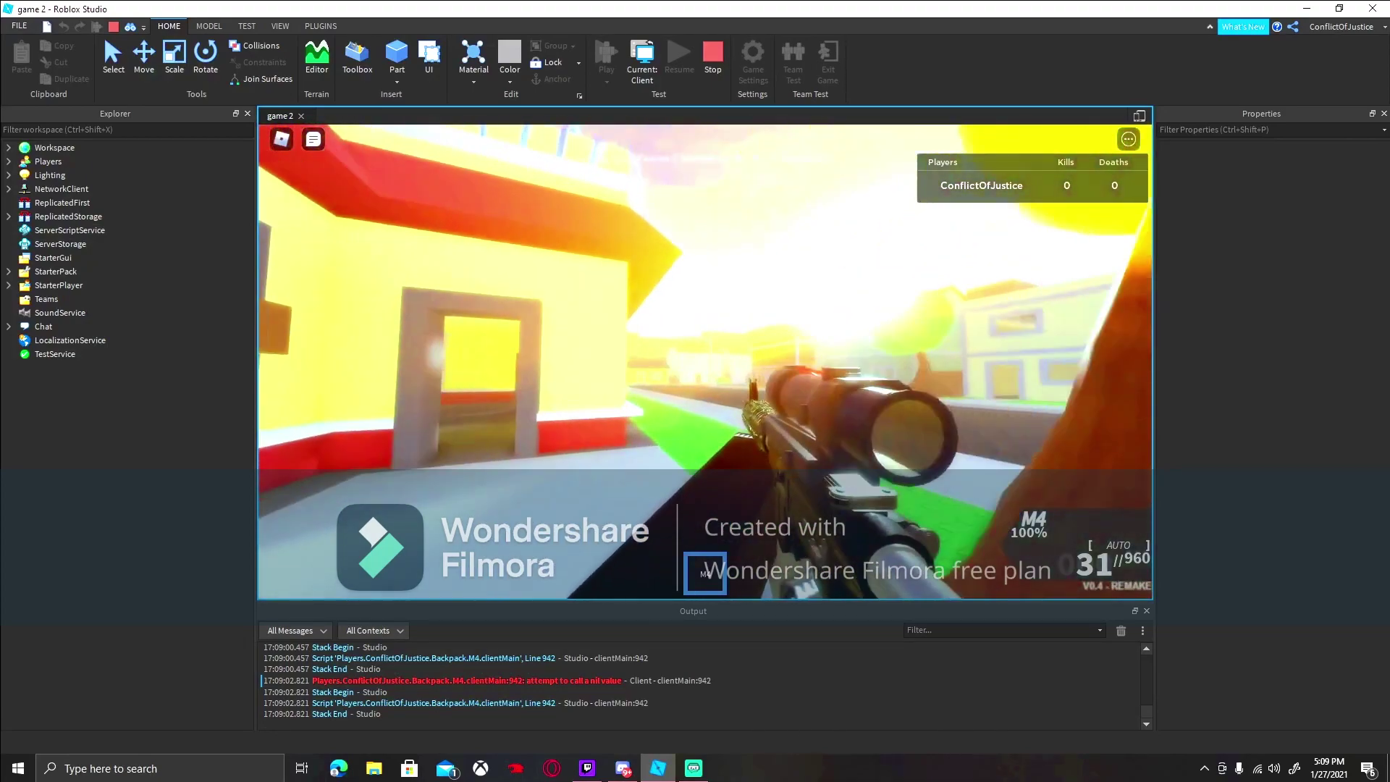
Explore the remaining streets with the M4, running past the gas station and parking structure to the boarded-up yellow building.
{"action": "key", "text": "w"}
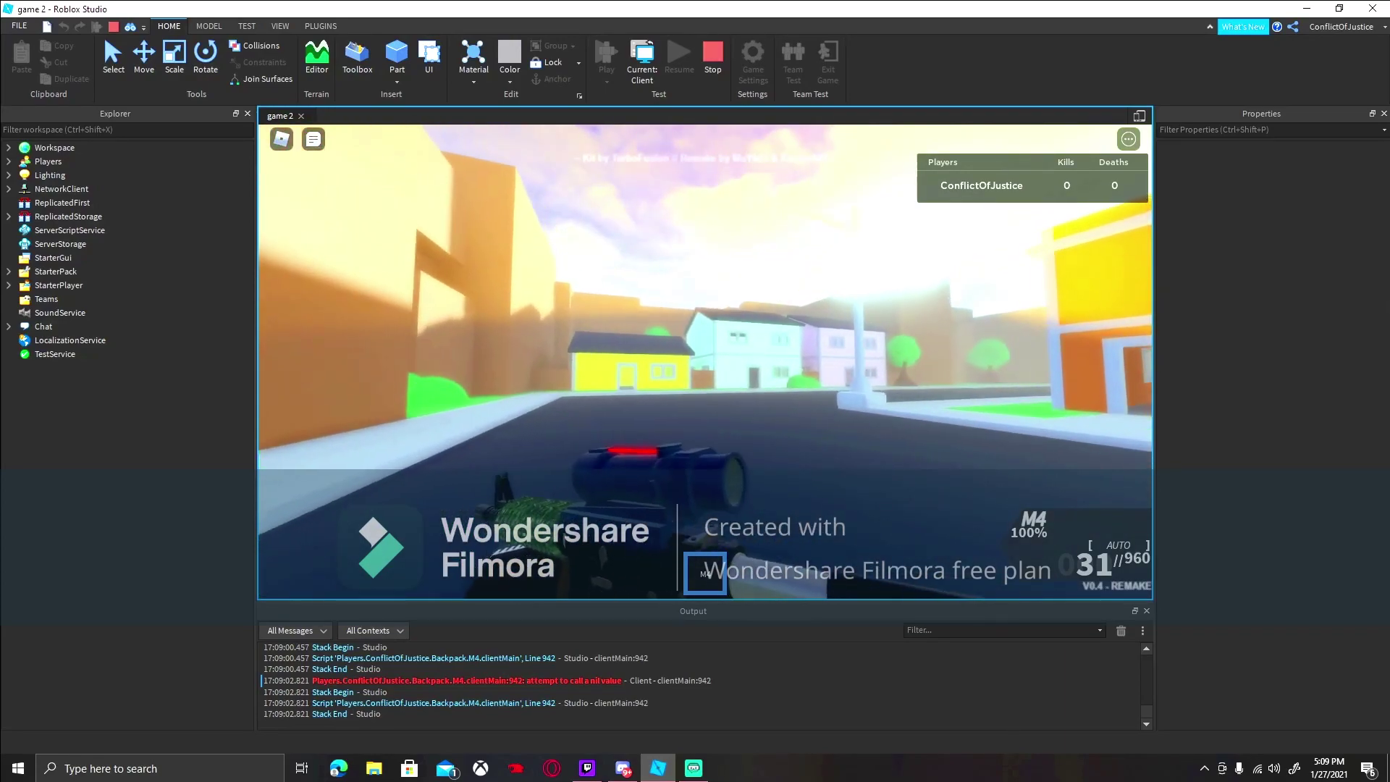
{"action": "key", "text": "w"}
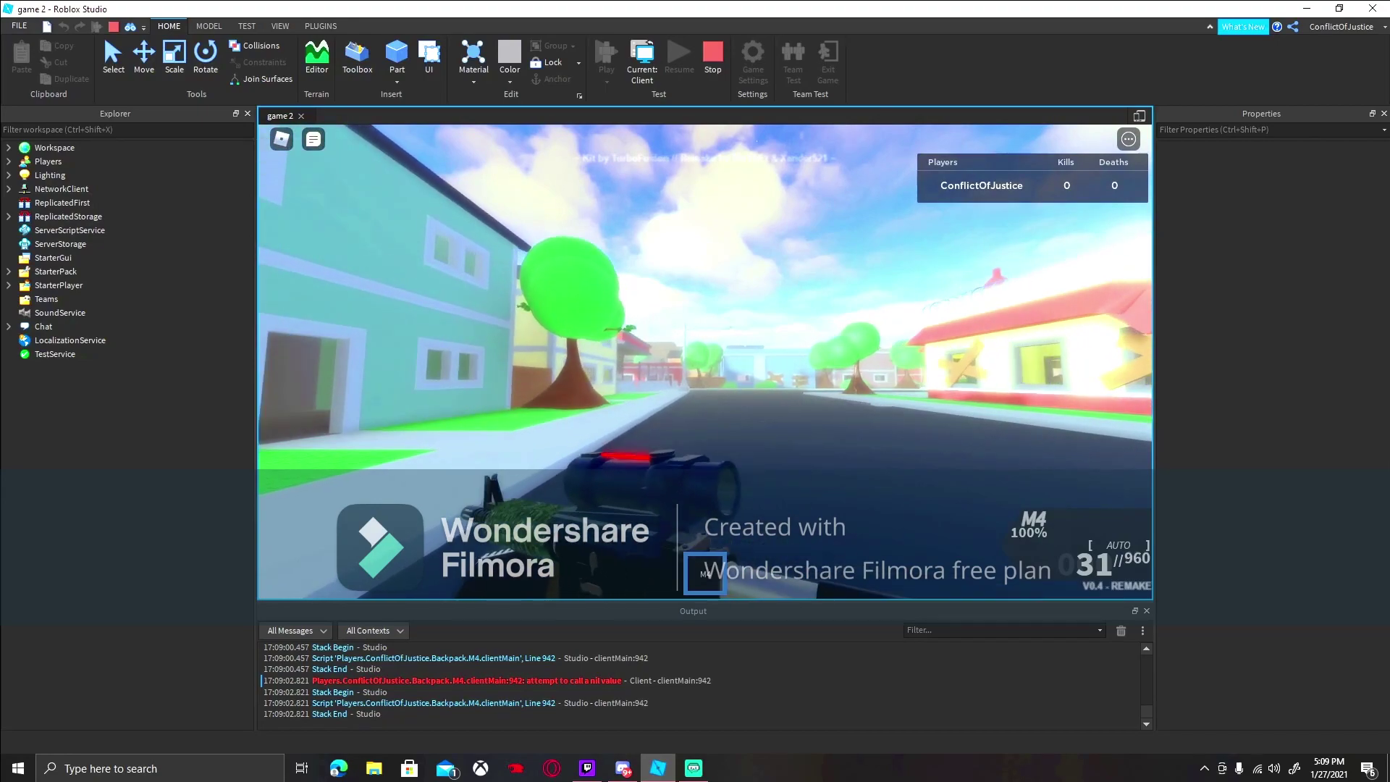
{"action": "key", "text": "w"}
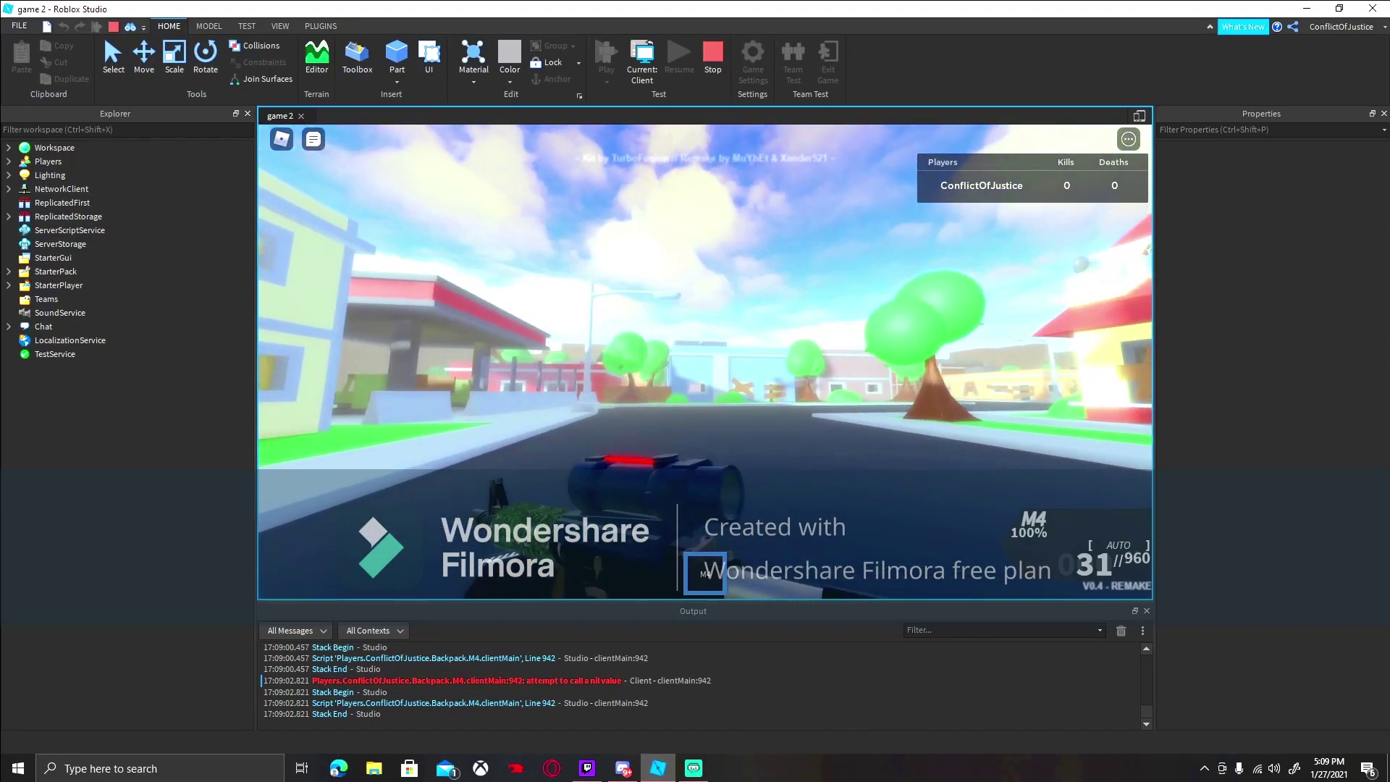
{"action": "key", "text": "w"}
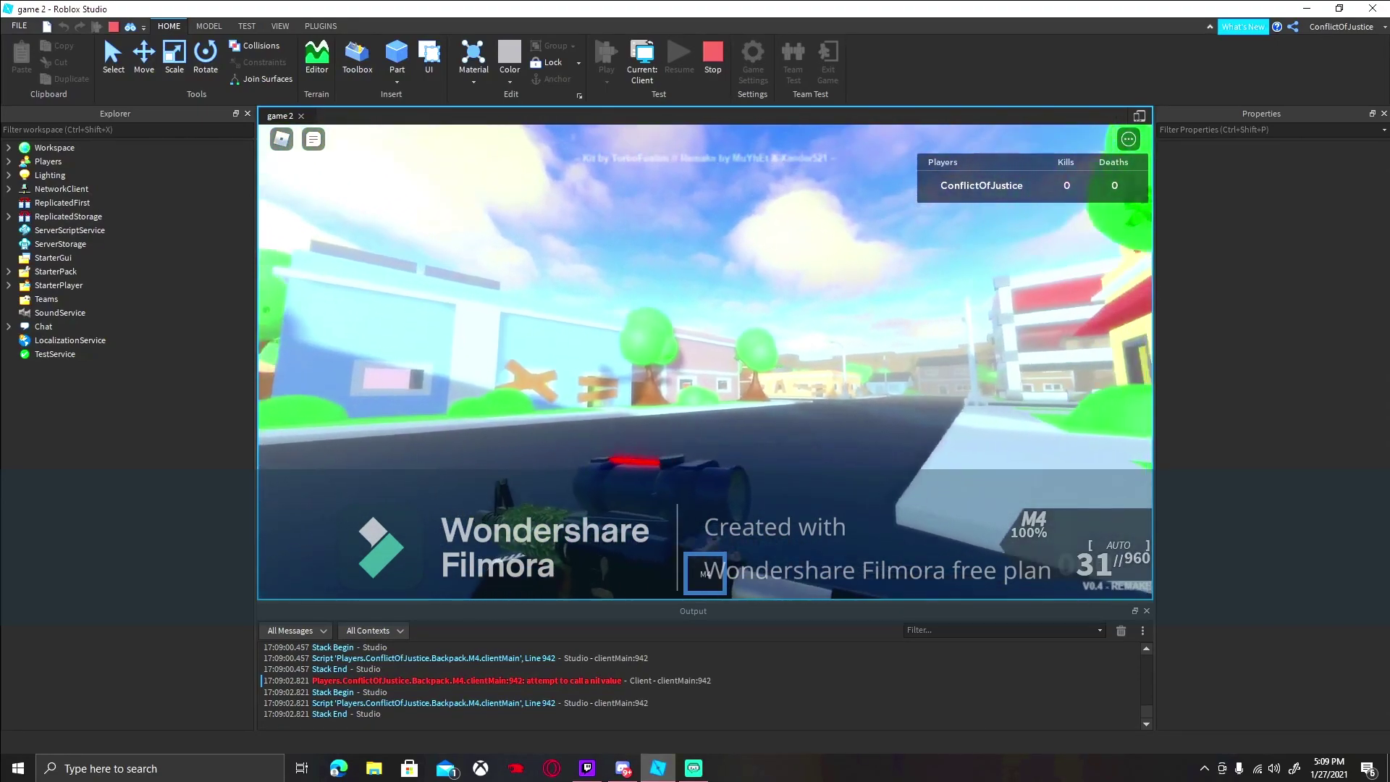
{"action": "key", "text": "w"}
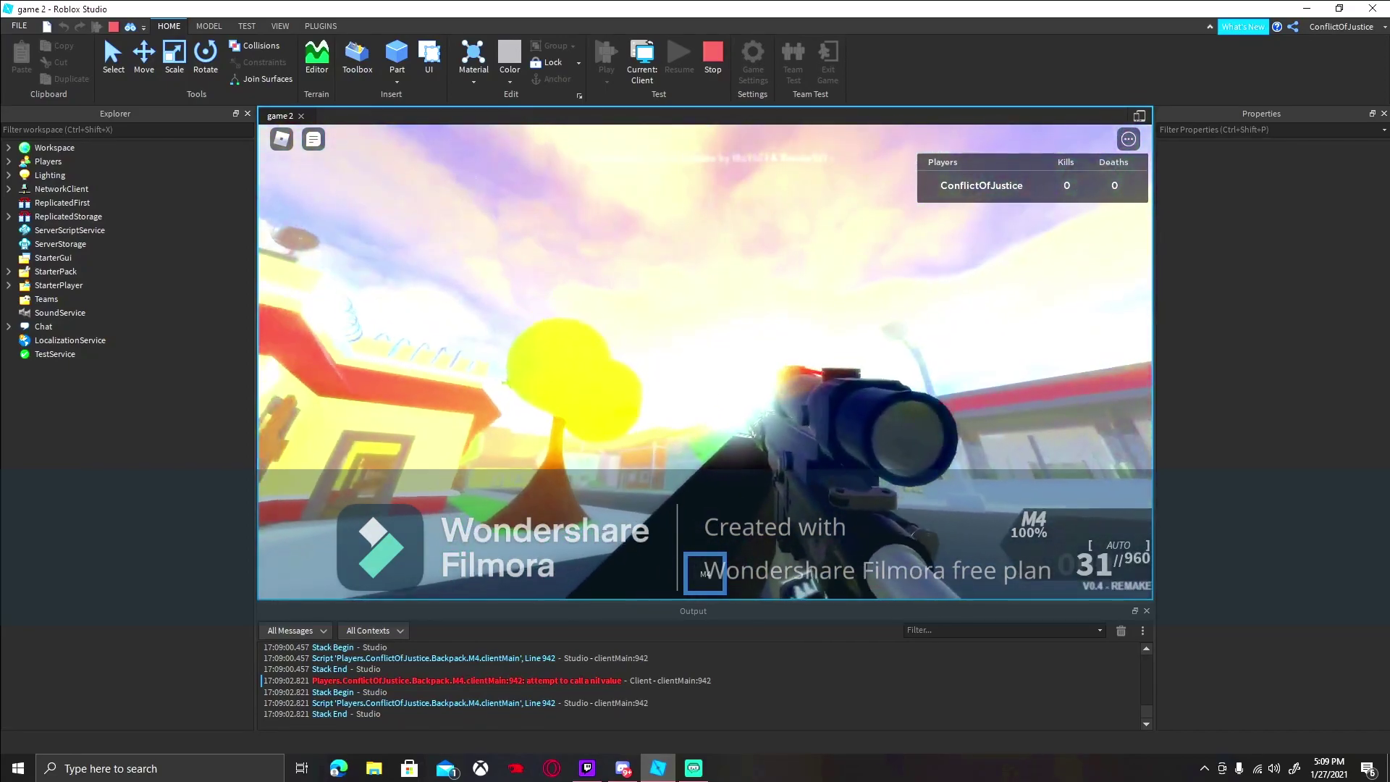
{"action": "key", "text": "w"}
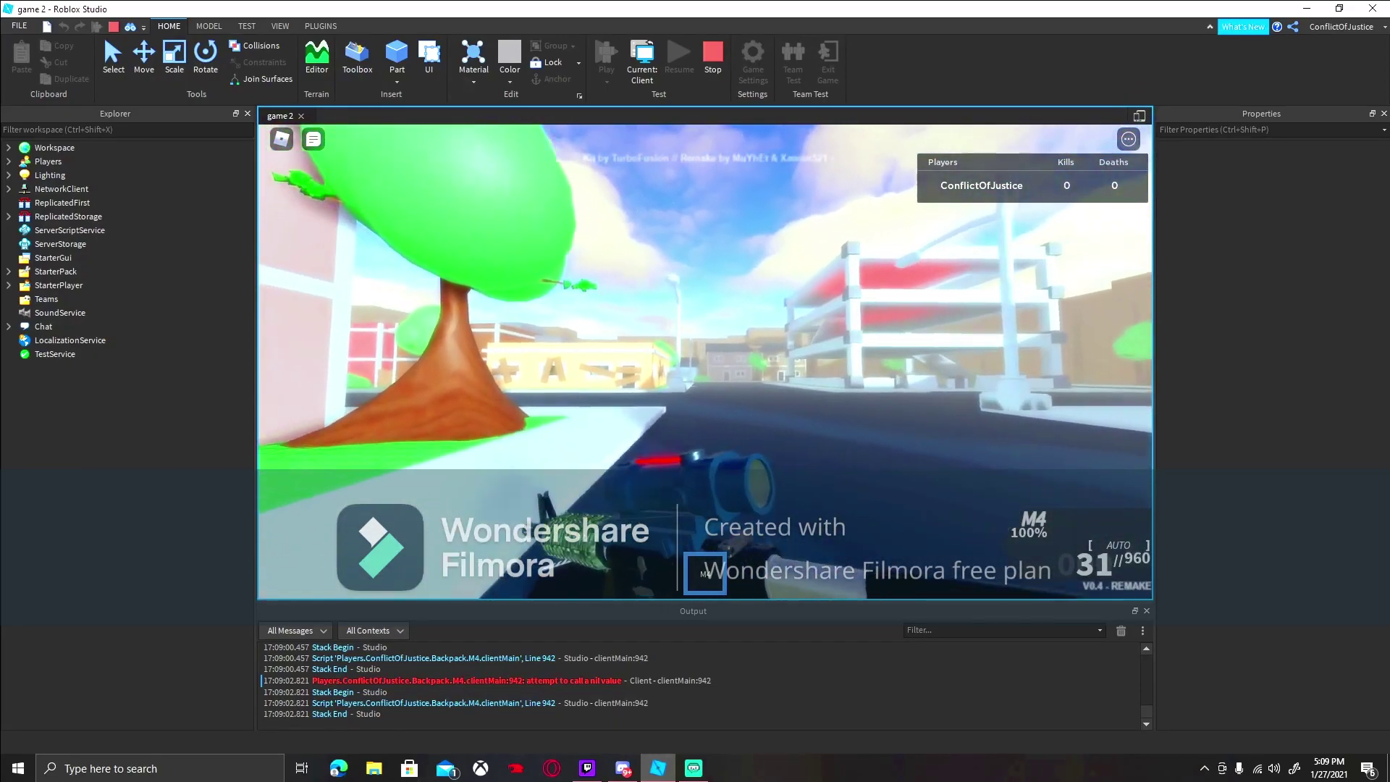
{"action": "key", "text": "w"}
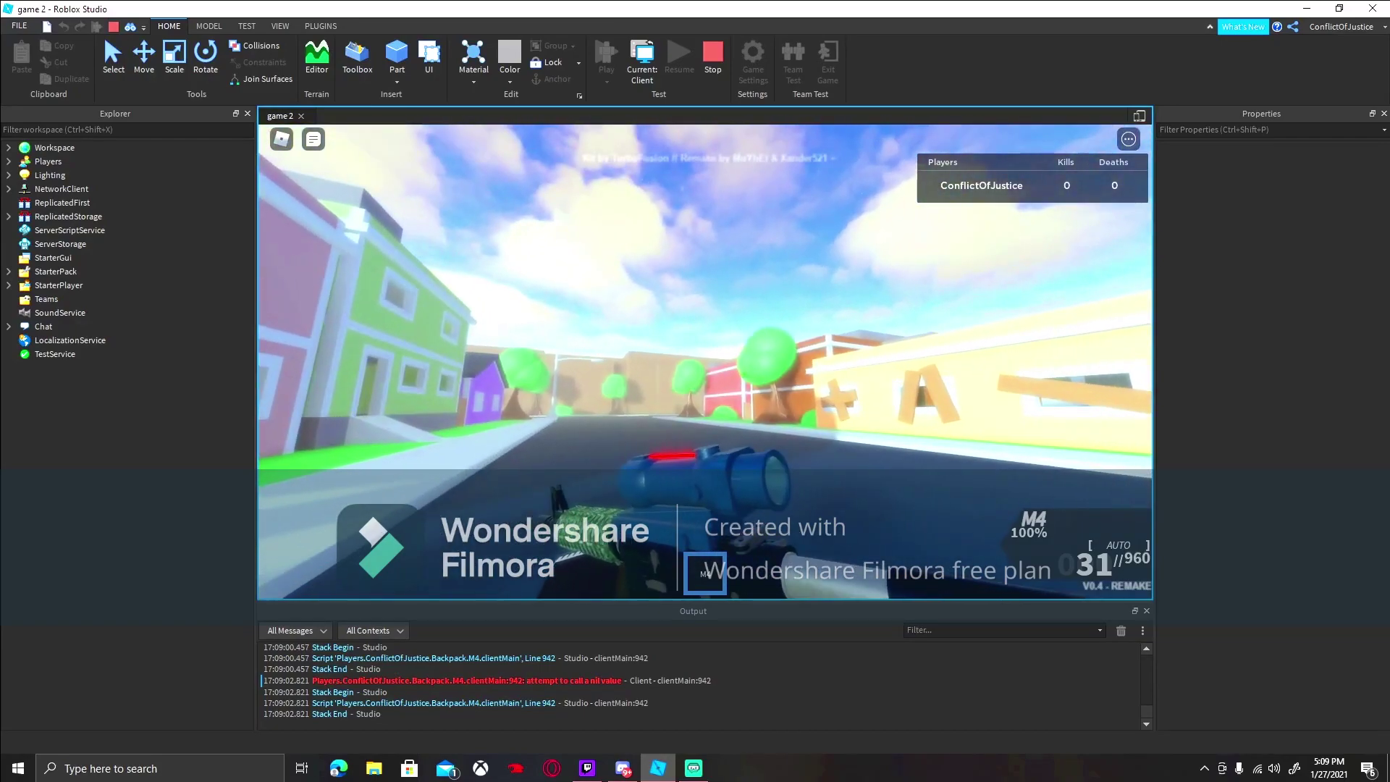